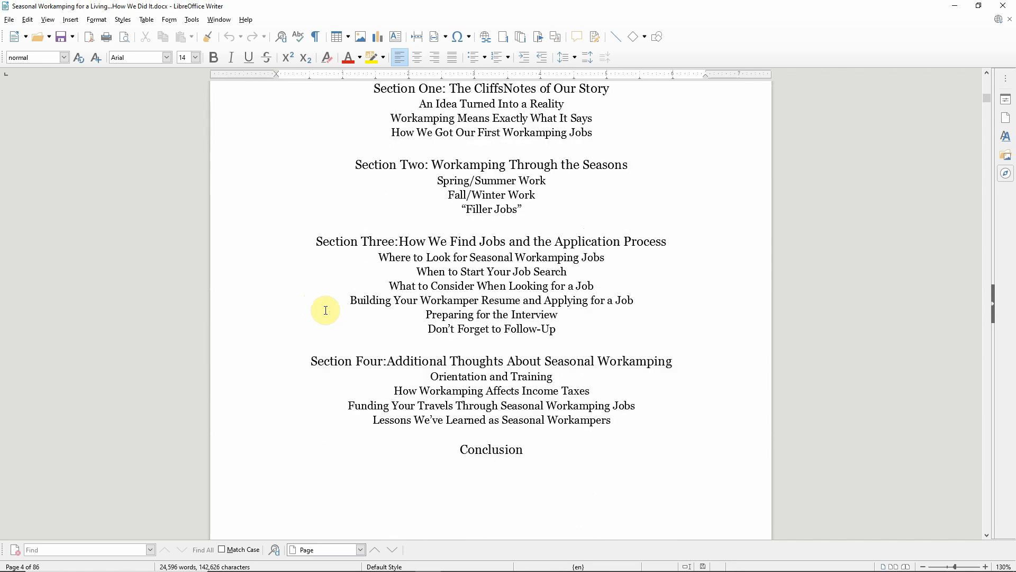
Step: Look through the manuscript from the cover page to the table of contents
scroll(326, 310, up, 3)
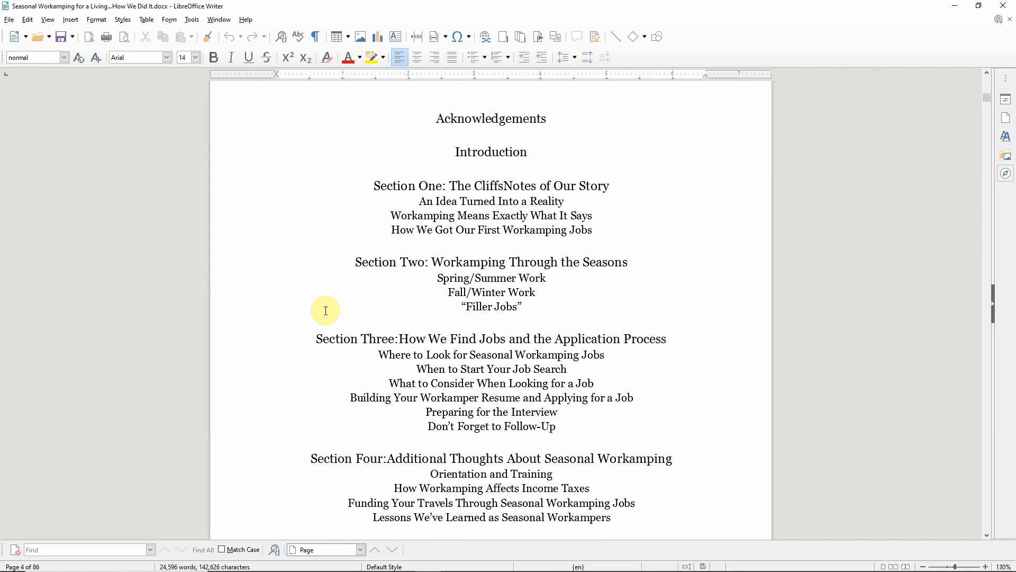
drag(985, 100, 976, 75)
scroll(744, 321, down, 10)
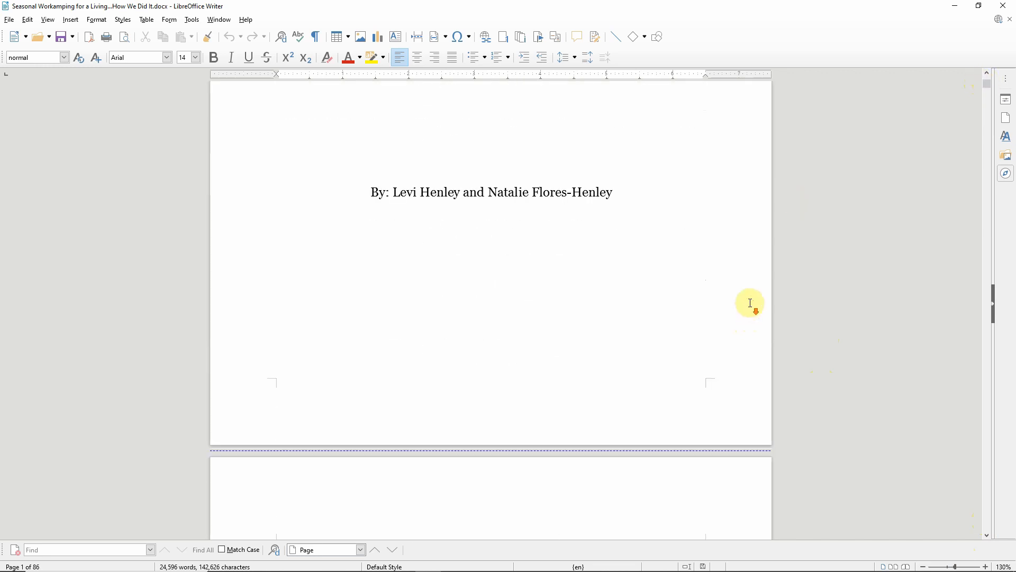
scroll(424, 320, down, 15)
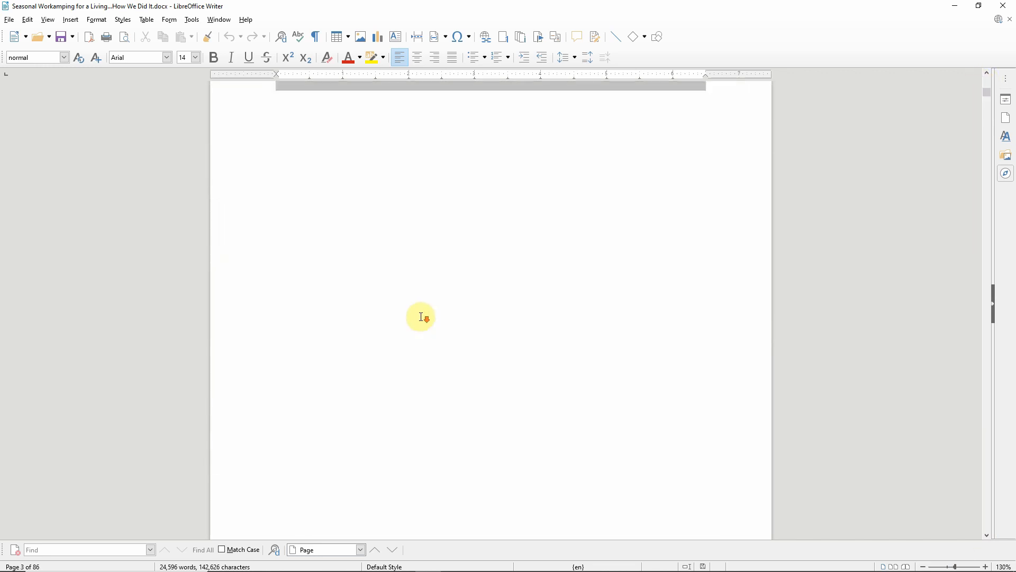
scroll(421, 315, down, 8)
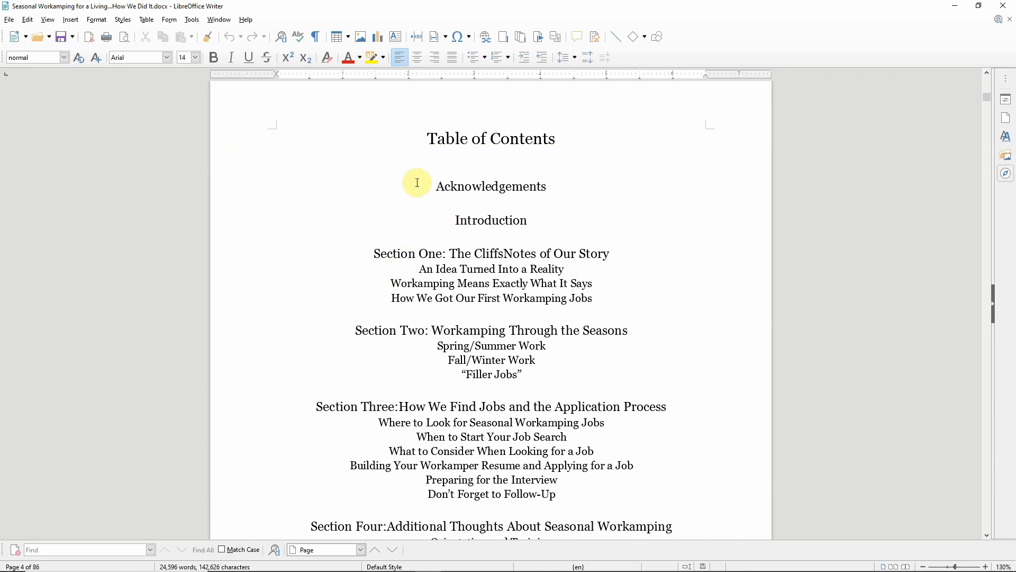
scroll(397, 182, down, 2)
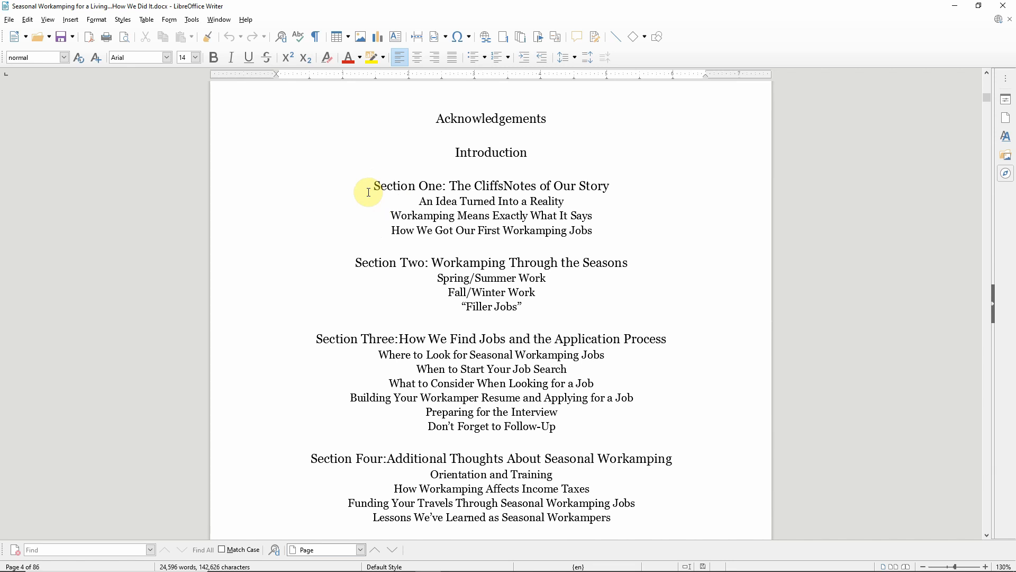
Step: Highlight the Section One to Section Four entries in the table of contents, followed by the Section Two heading alone
drag(374, 186, 696, 515)
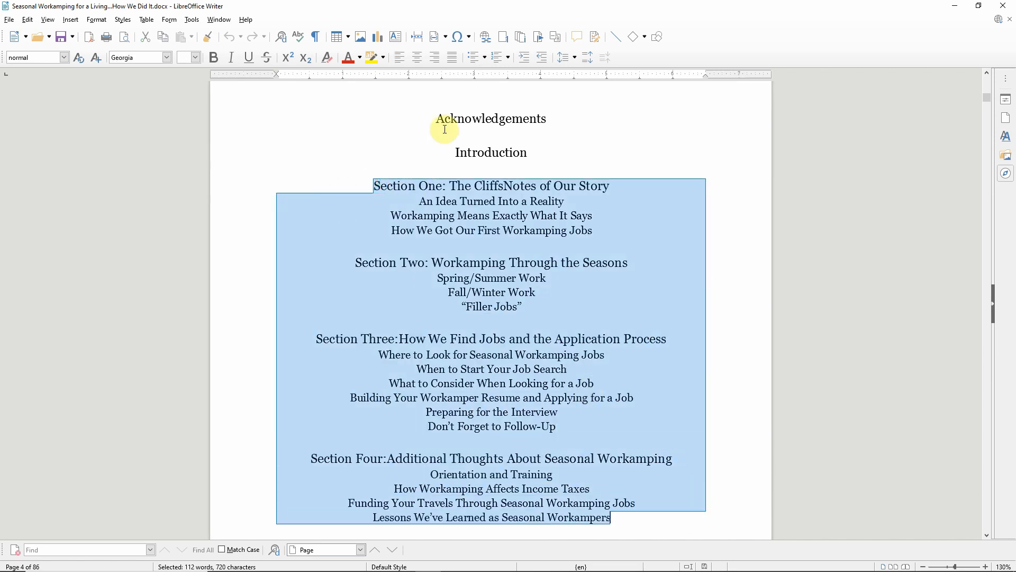
click(448, 149)
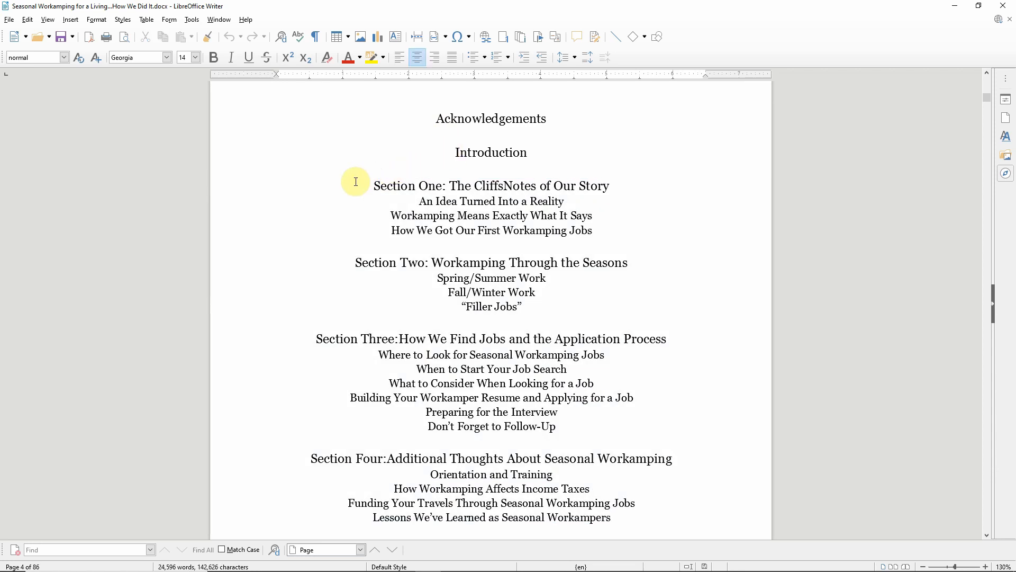
scroll(356, 182, up, 2)
scroll(356, 182, down, 2)
scroll(356, 182, down, 1)
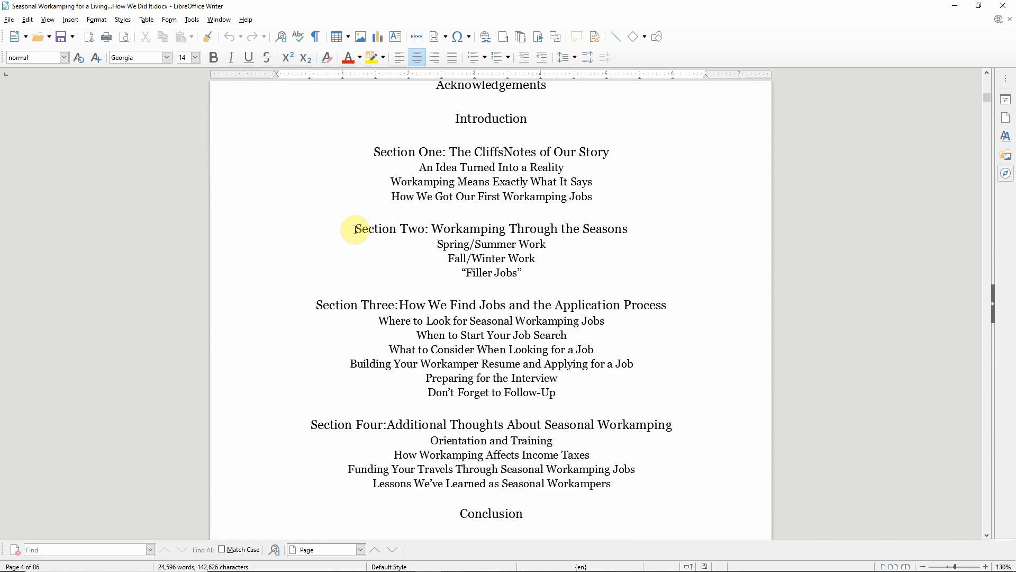
drag(356, 228, 638, 222)
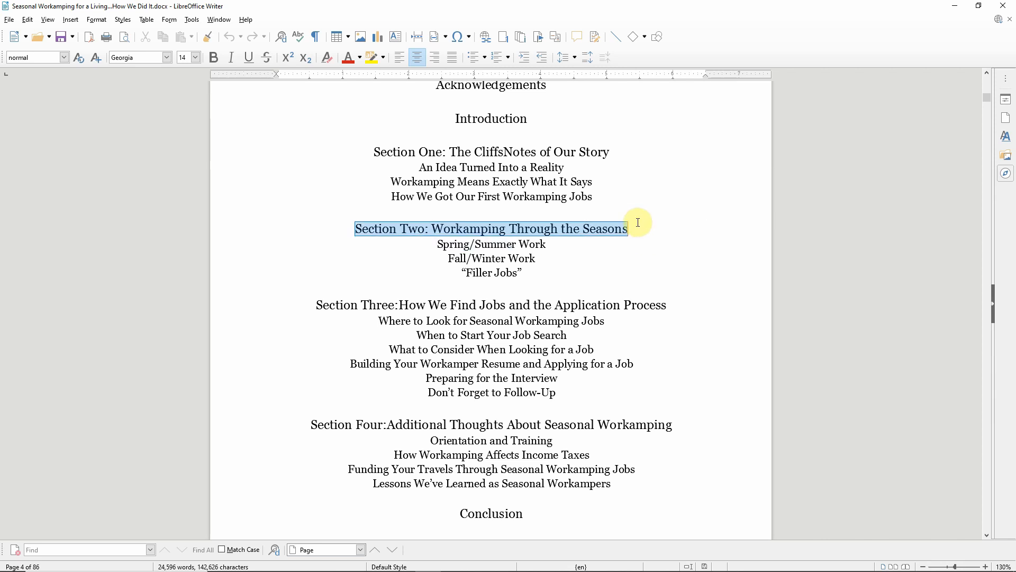
click(469, 227)
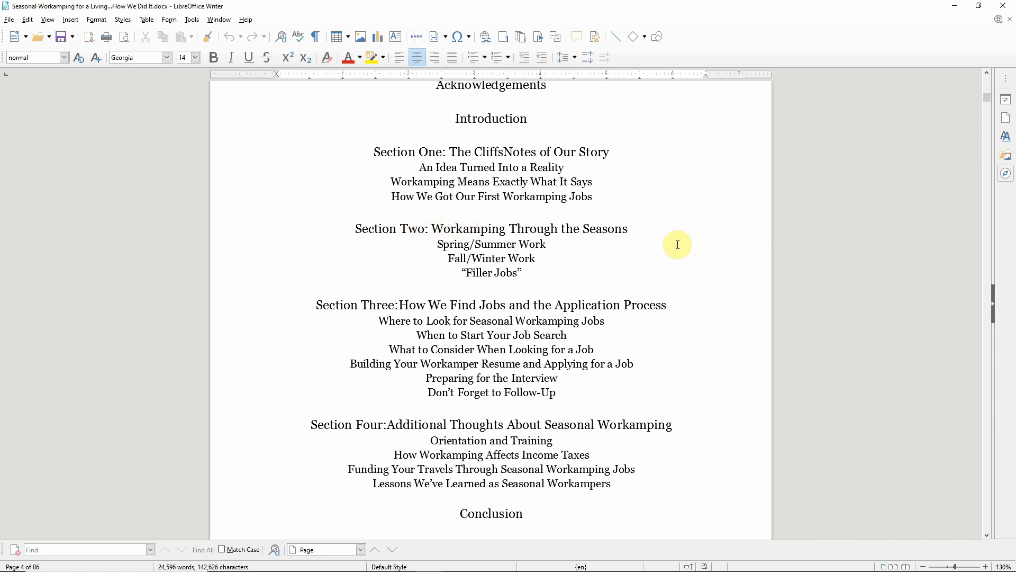
Step: Highlight the table of contents entries from "An Idea Turned Into a Reality" to "Conclusion" and return to the title page
scroll(260, 207, down, 3)
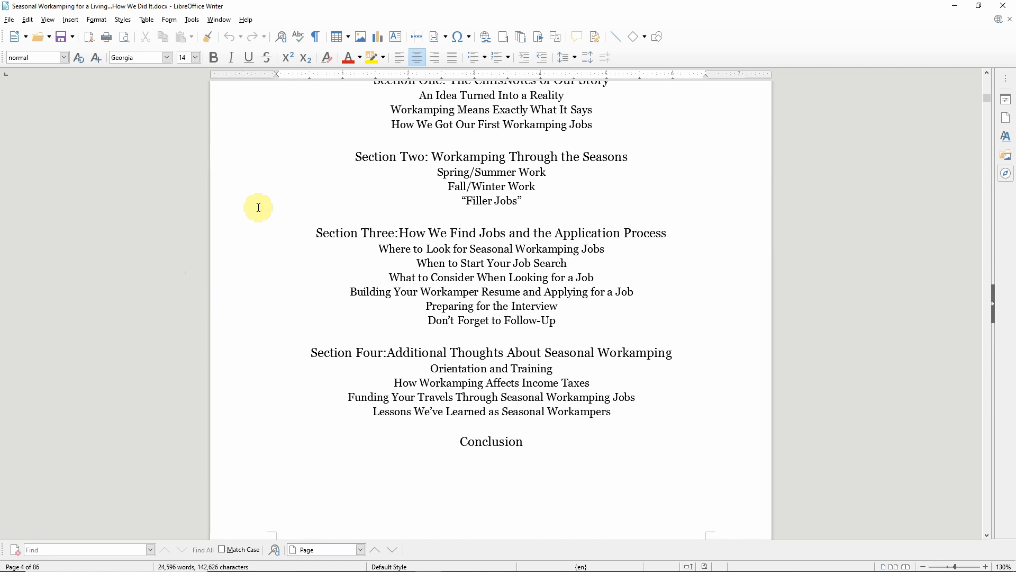
drag(579, 468, 356, 97)
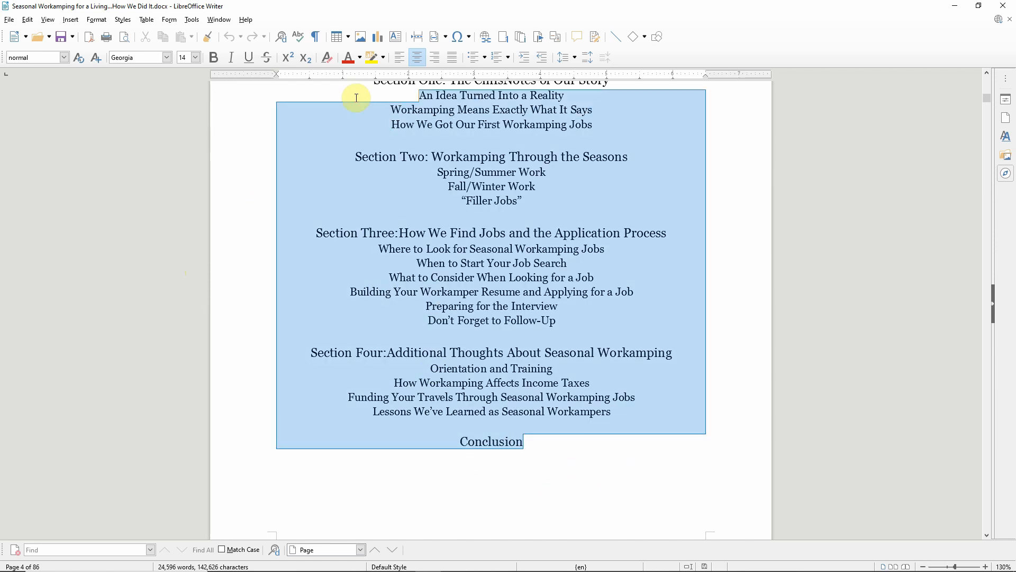
scroll(522, 272, up, 5)
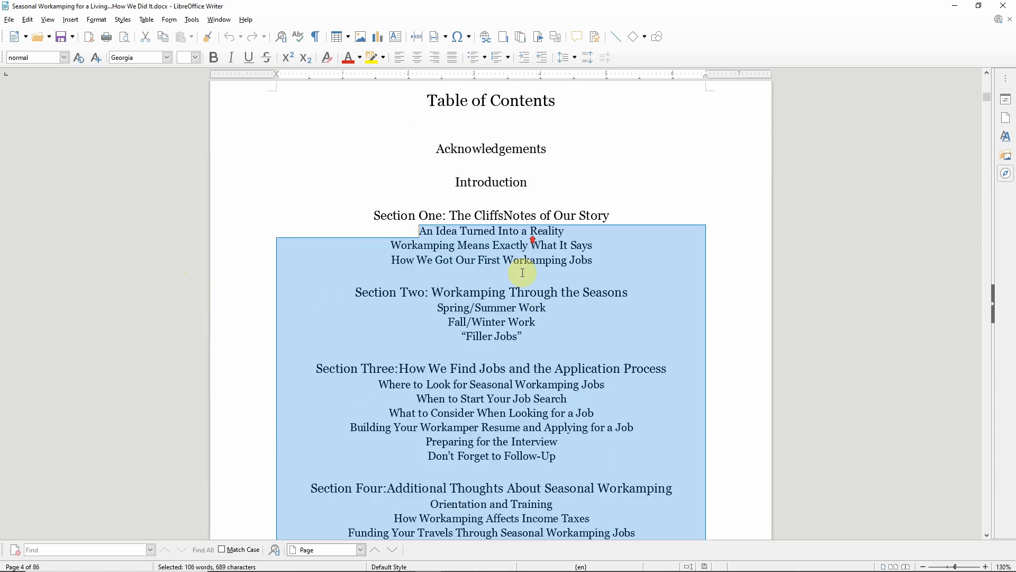
scroll(523, 272, up, 20)
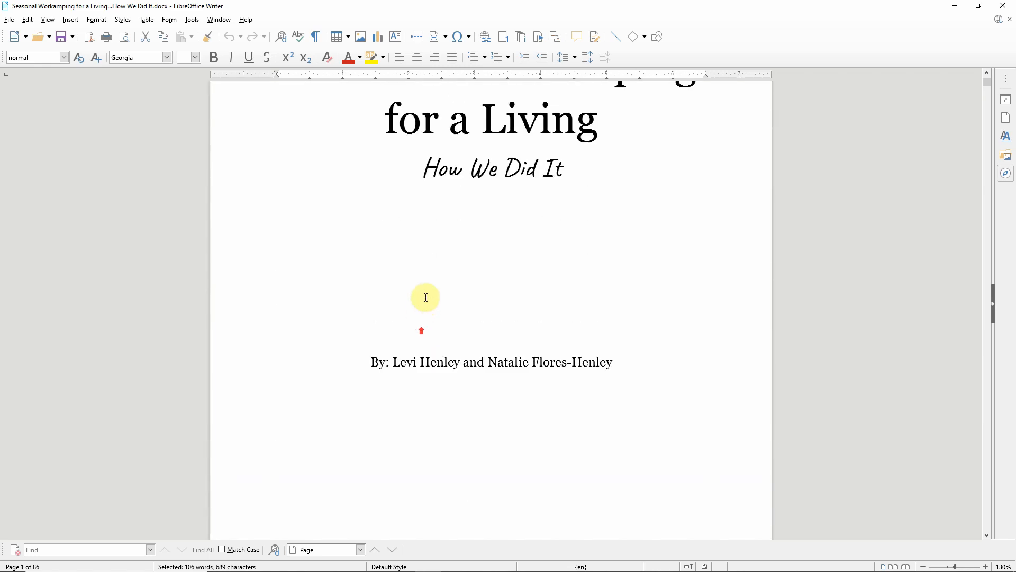
scroll(425, 298, up, 8)
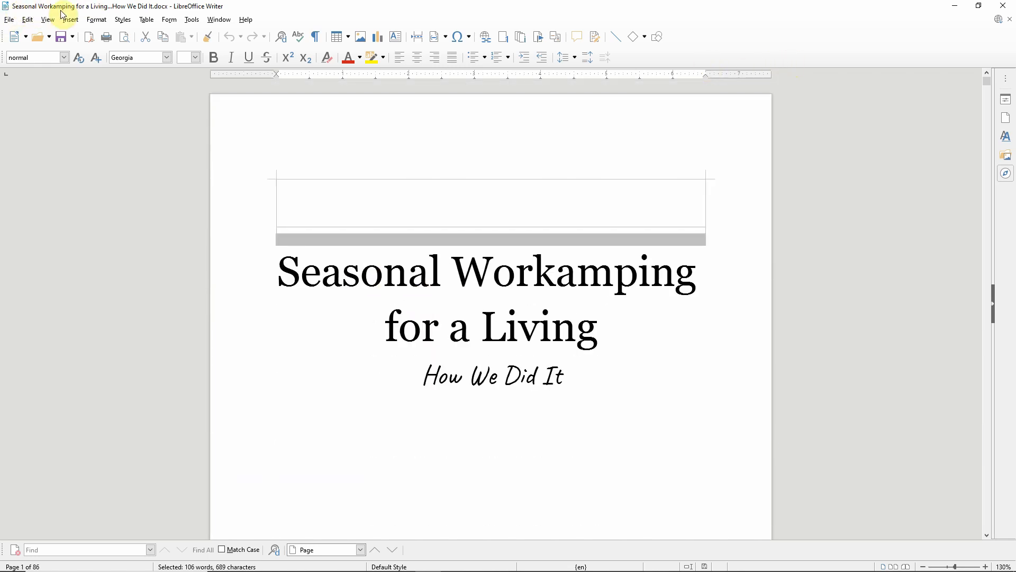
Step: Switch to the browser at kdp.amazon.com and sign in to Kindle Direct Publishing with the current Amazon account
mouse_move(406, 544)
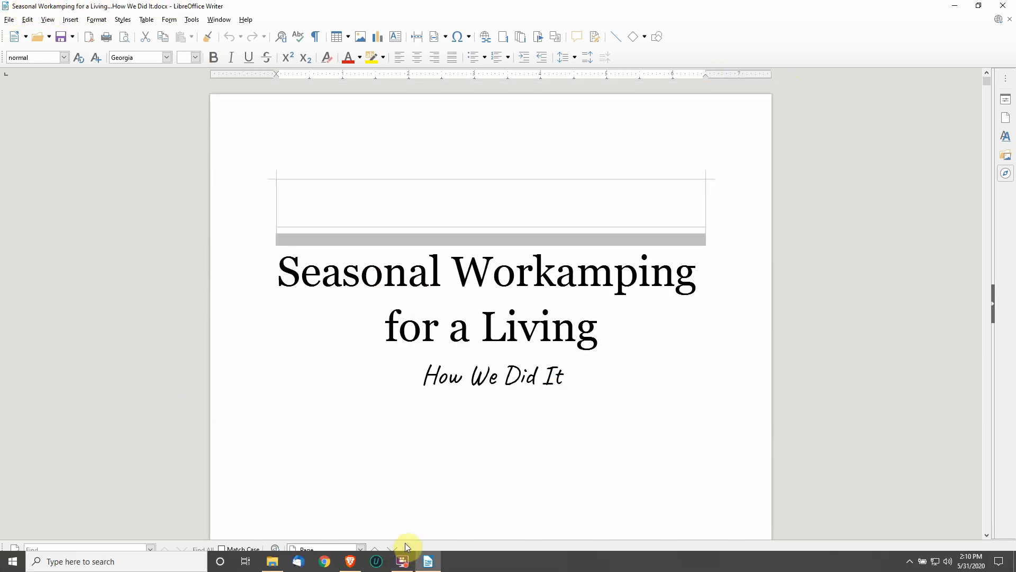
key(alt+Tab)
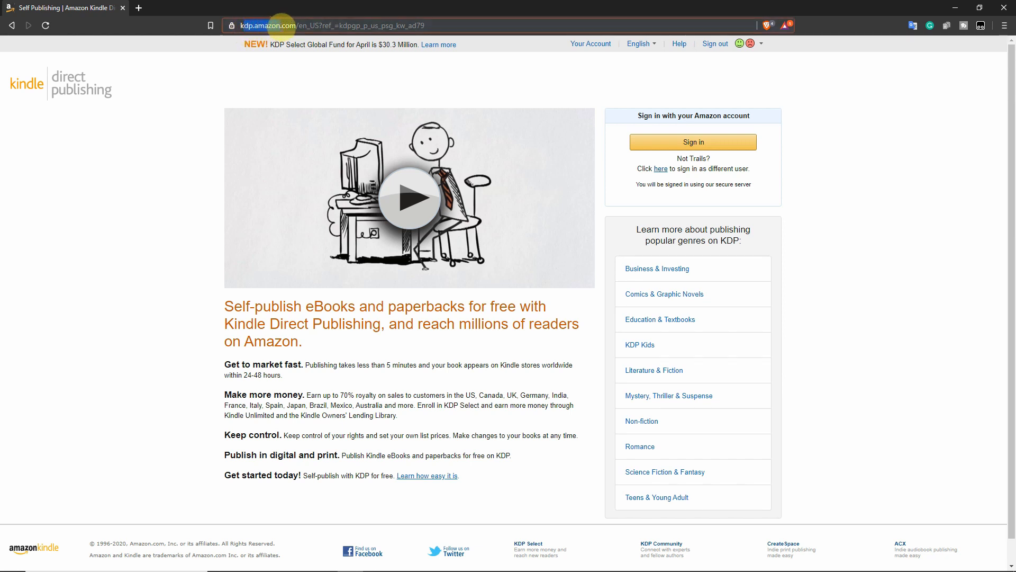
double_click(288, 25)
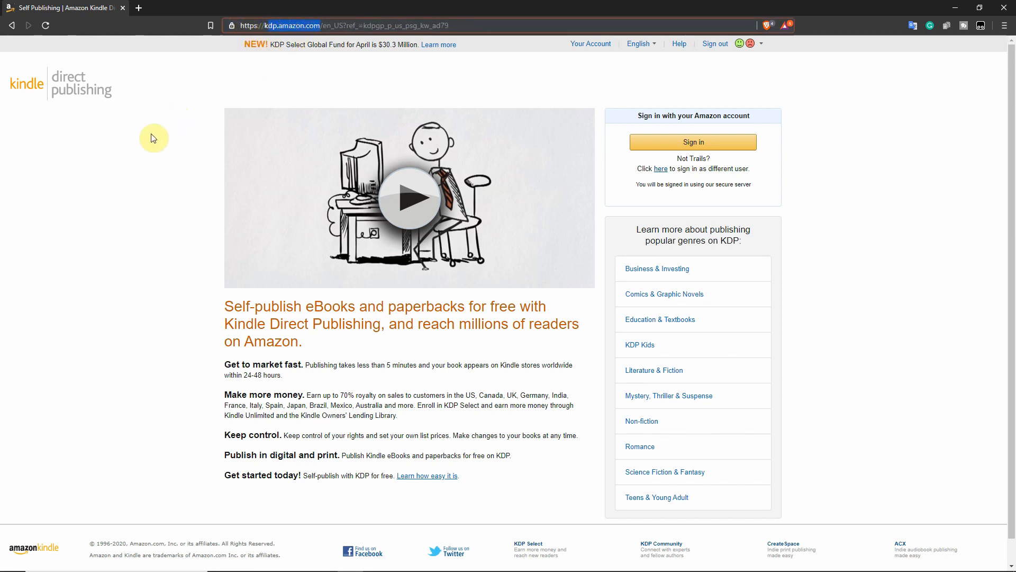
click(139, 193)
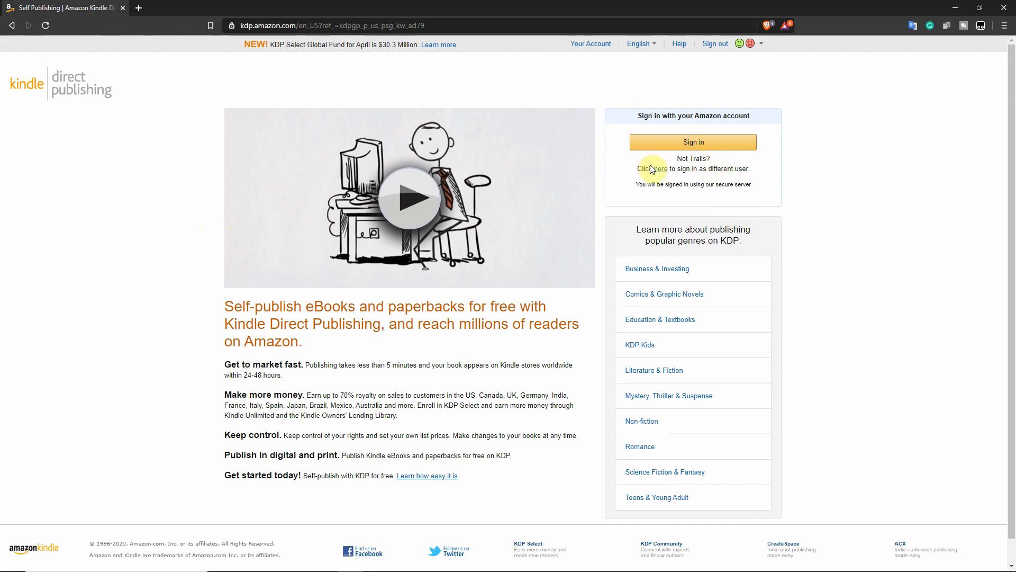
click(704, 150)
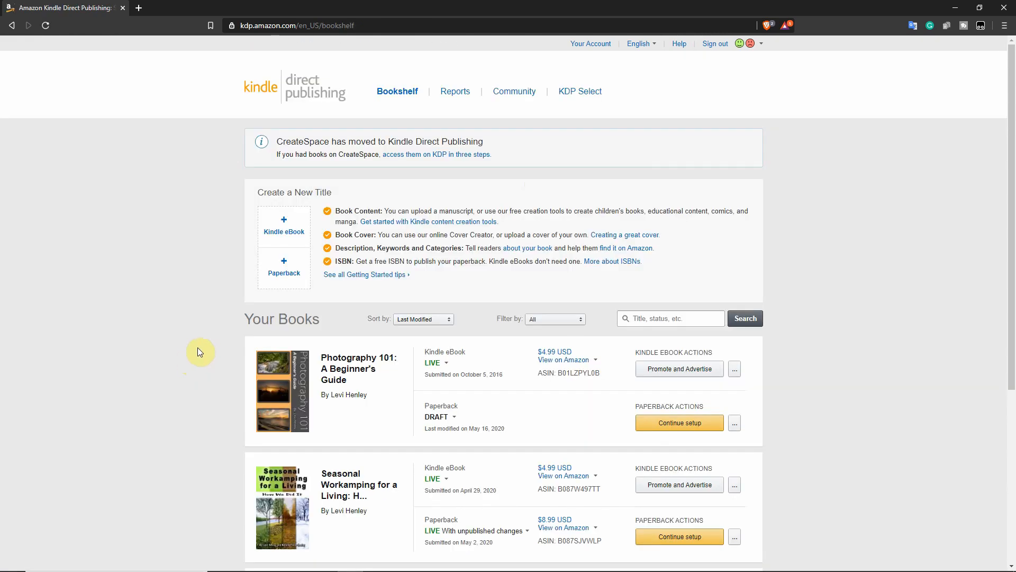
Step: Check the Kindle eBook status details of the Seasonal Workamping for a Living and Photography 101 titles on the Bookshelf
scroll(197, 349, down, 1)
scroll(196, 347, down, 1)
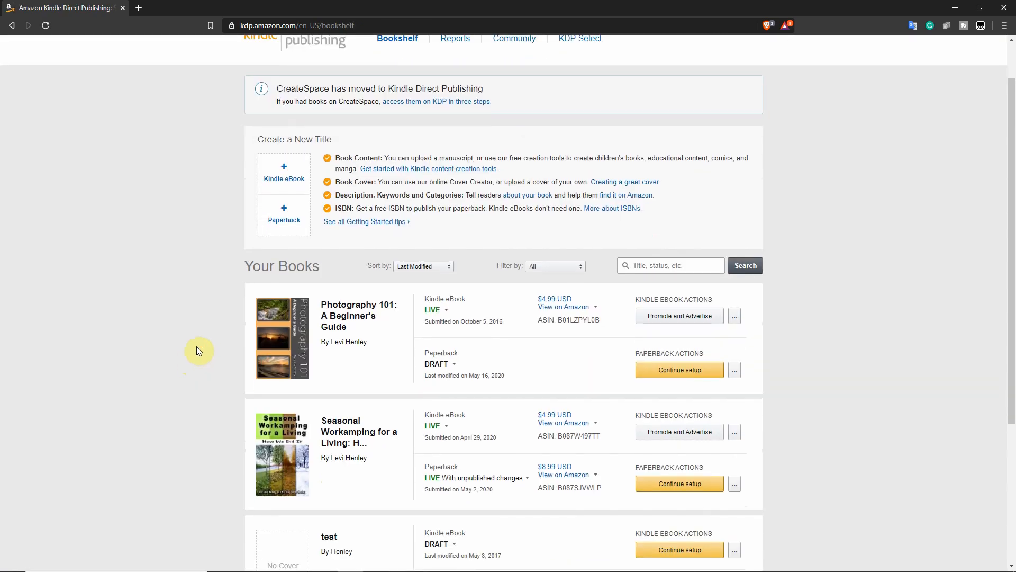
scroll(195, 348, down, 2)
scroll(198, 347, up, 3)
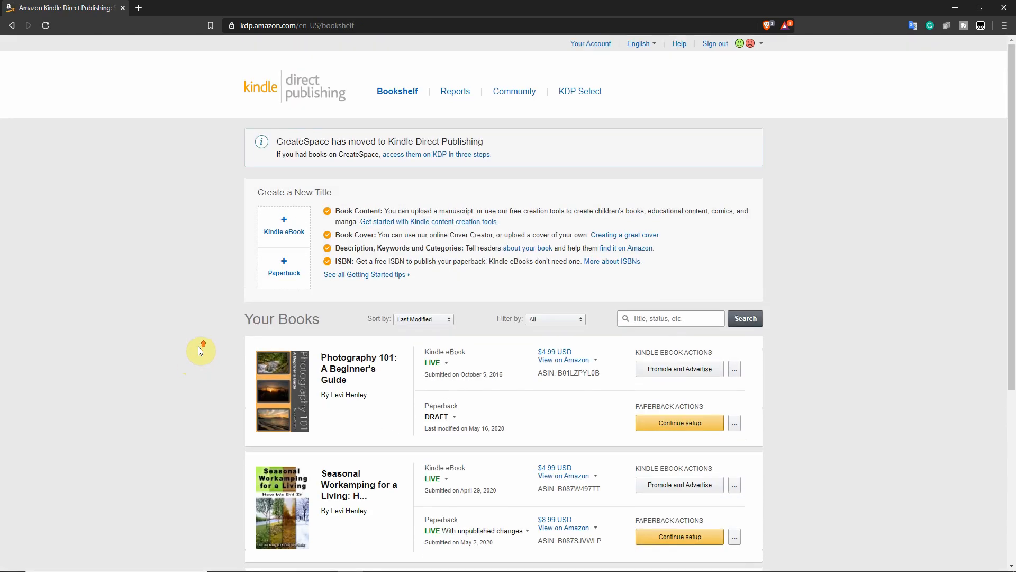
scroll(208, 263, down, 2)
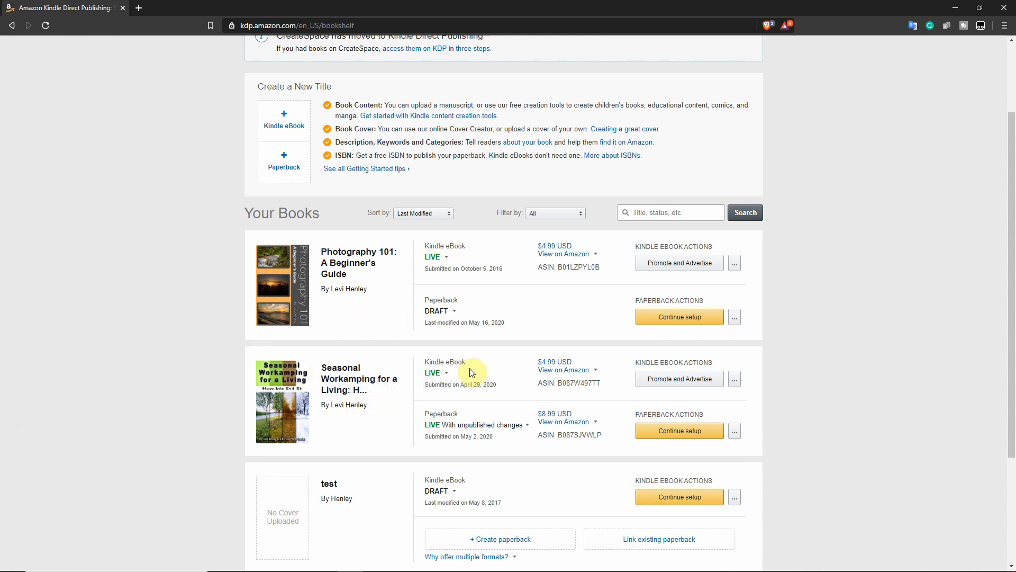
click(432, 372)
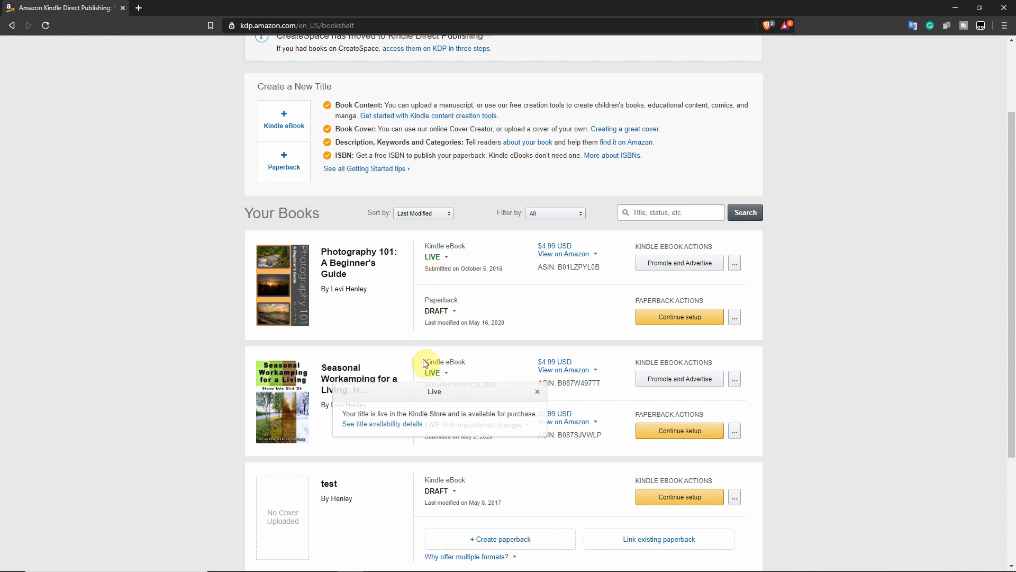
click(423, 364)
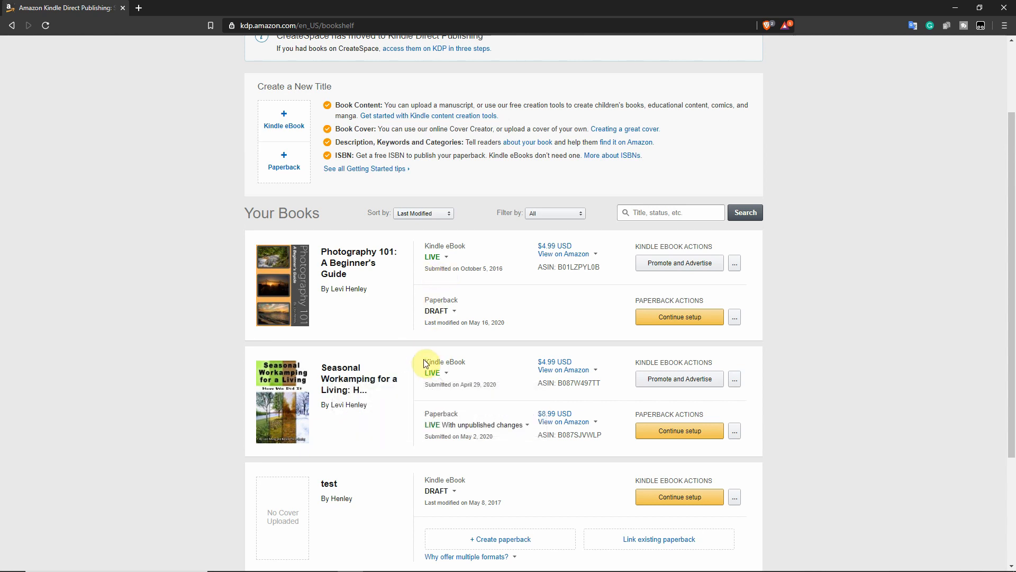
click(427, 423)
click(415, 245)
click(430, 257)
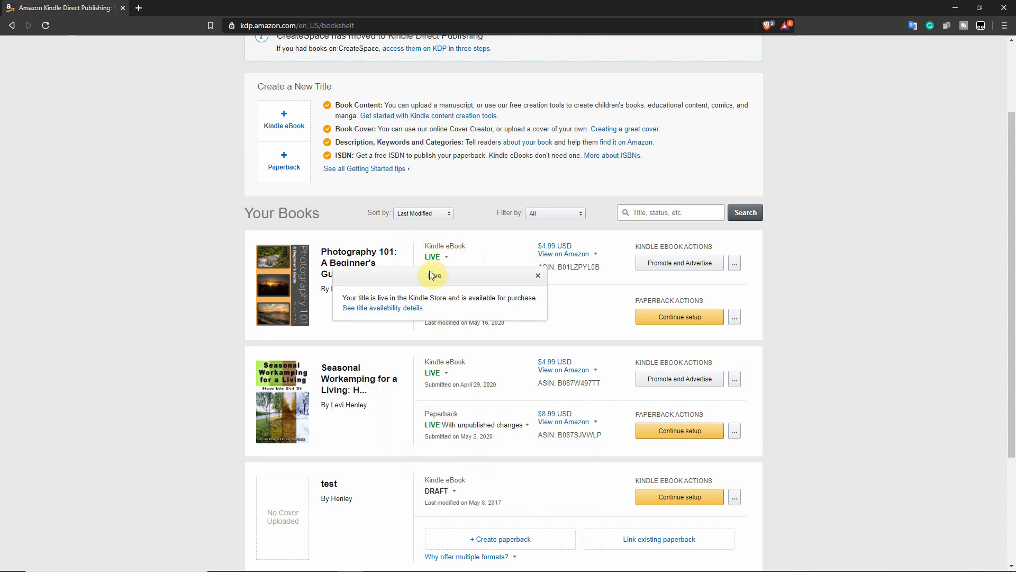
click(421, 255)
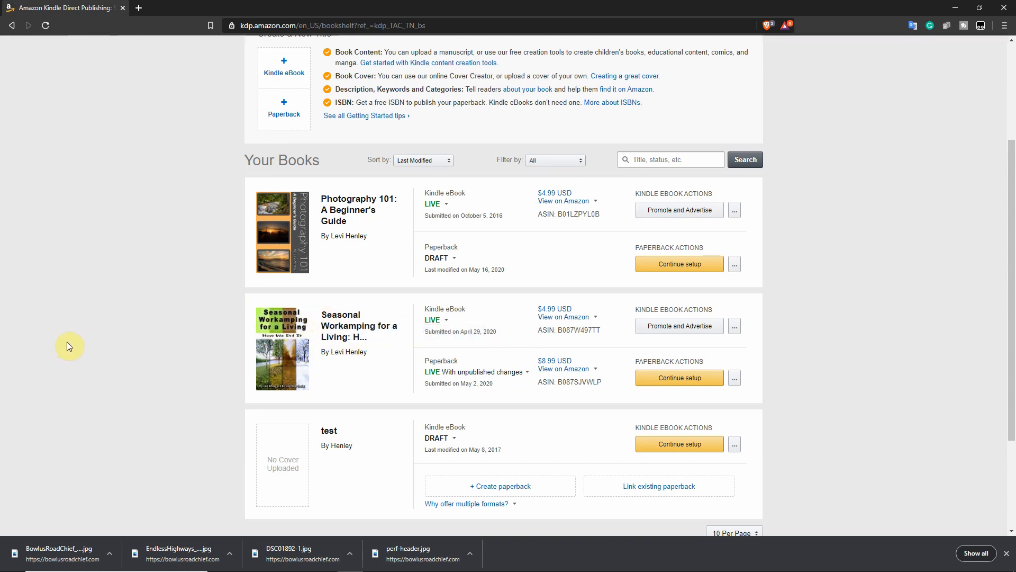
Step: Look over the Bookshelf and open the help topic on getting started with Kindle content creation tools
scroll(94, 325, up, 3)
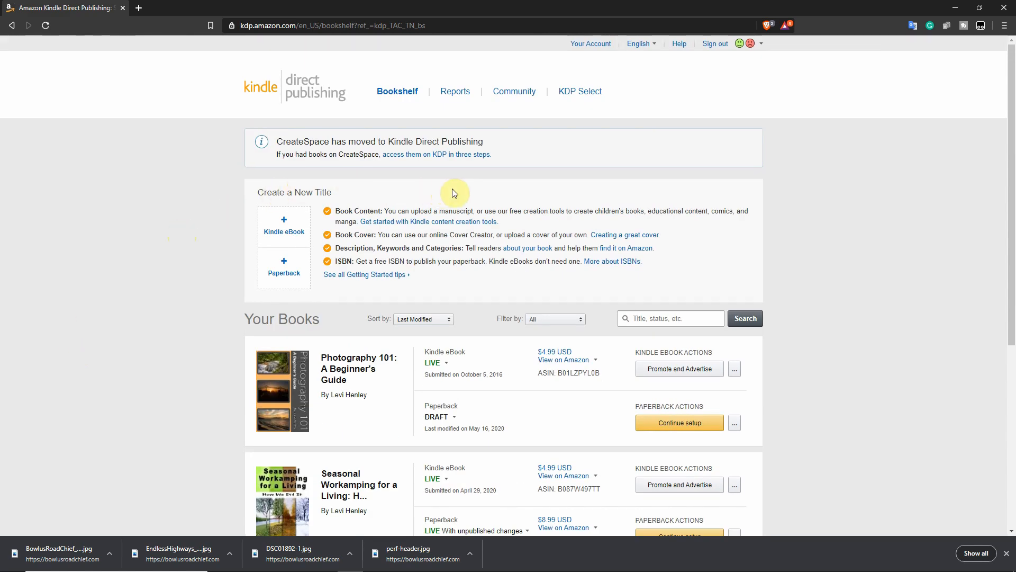
scroll(448, 376, down, 1)
scroll(448, 377, down, 2)
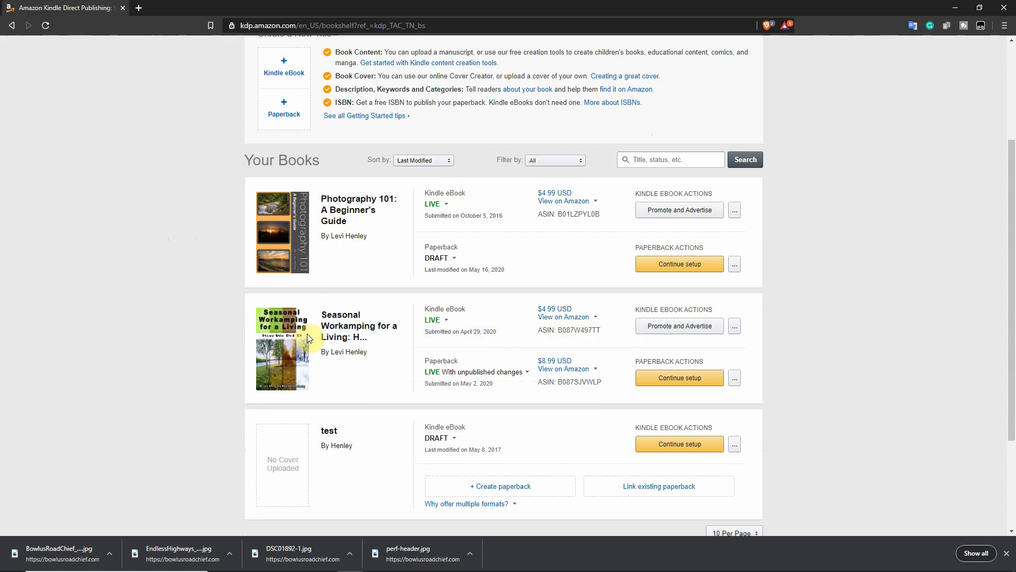
scroll(310, 336, up, 3)
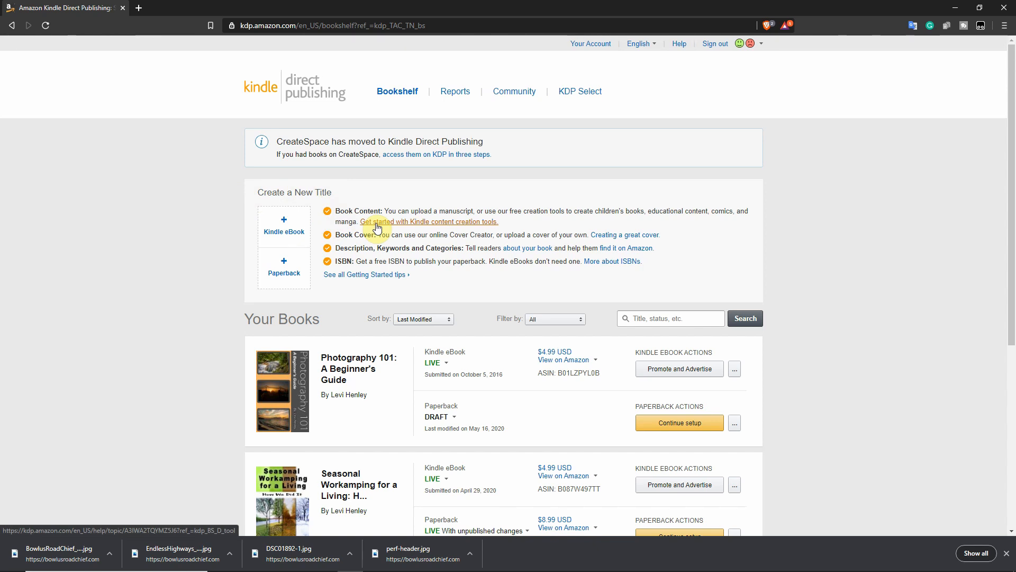
click(442, 225)
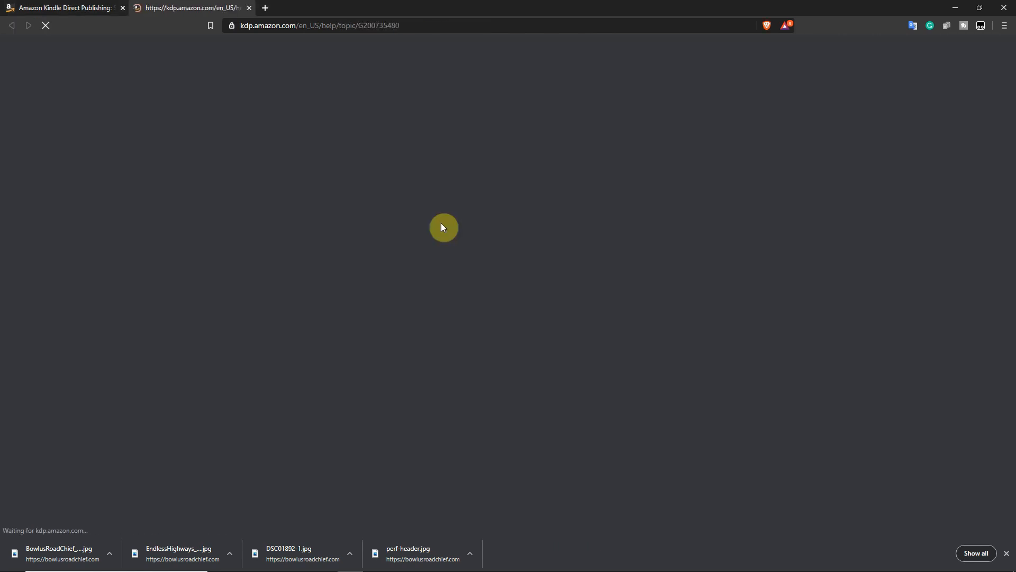
Step: Open the Kindle Create page from the links below the eBook manuscript formatting decision tree
scroll(616, 260, down, 5)
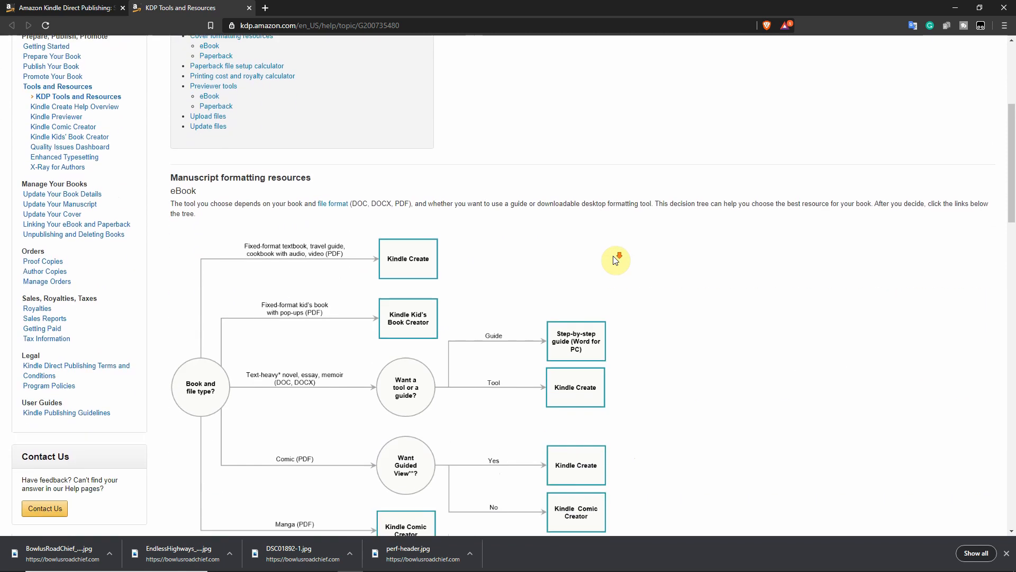
scroll(609, 293, down, 4)
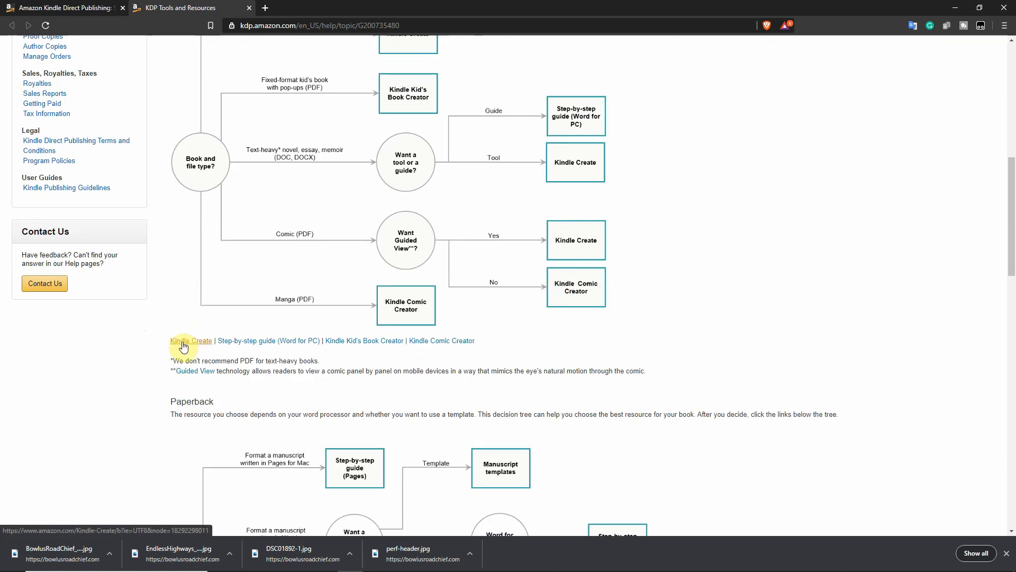
drag(164, 332, 206, 347)
click(112, 357)
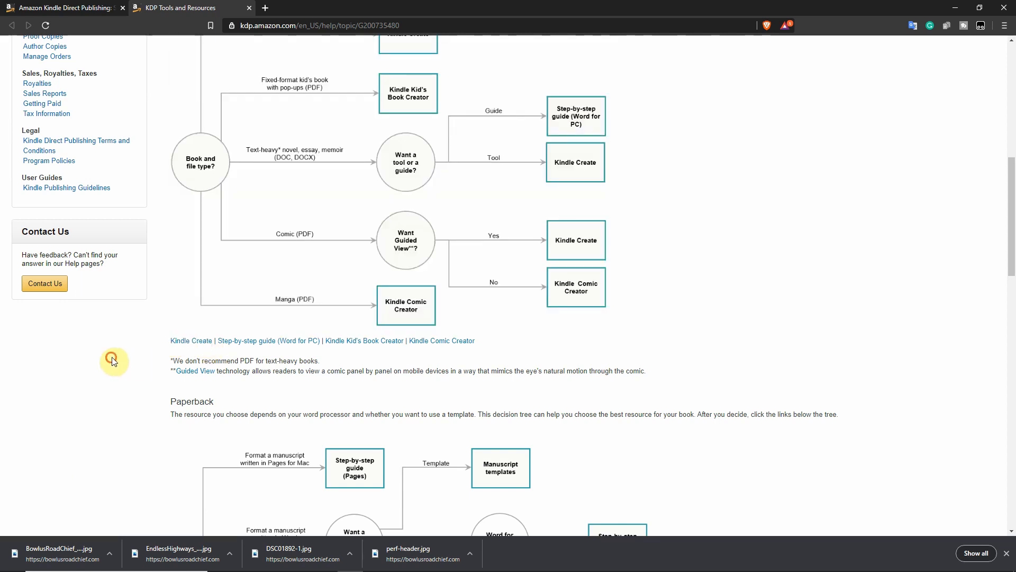
click(205, 340)
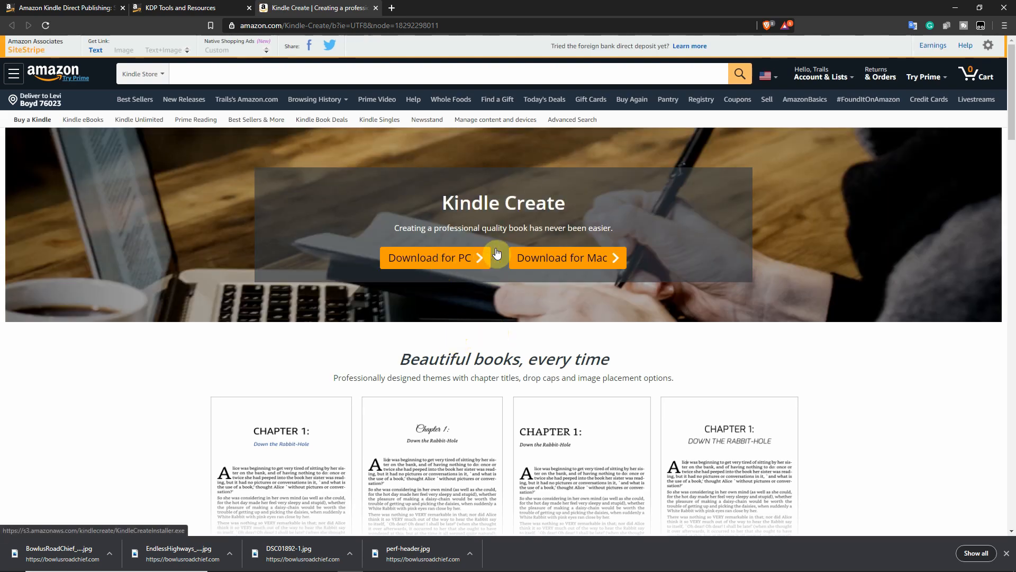
Step: Look over the Kindle Create download page, then find and launch the installed Kindle Create program on the computer
scroll(314, 351, down, 4)
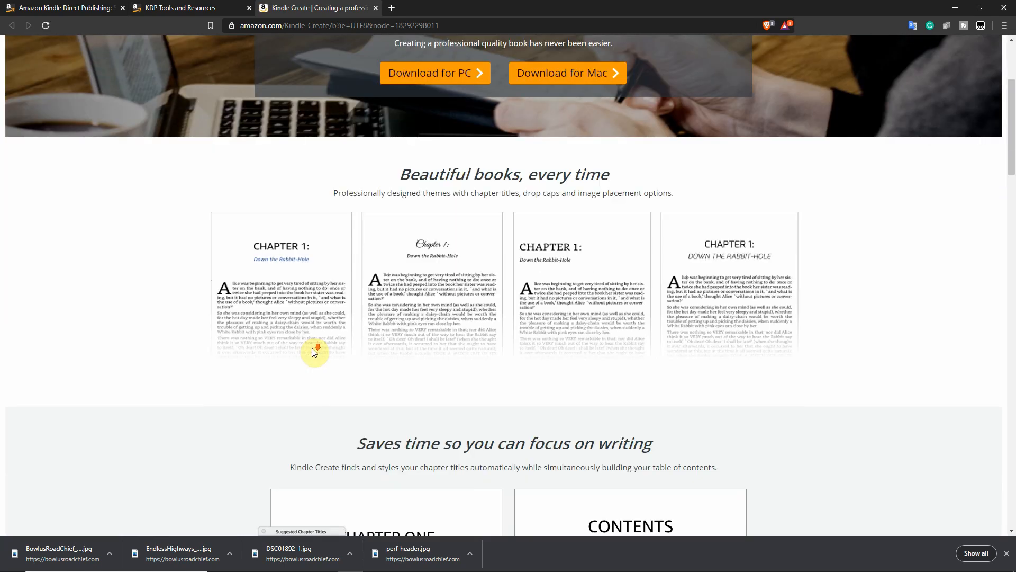
scroll(318, 350, up, 4)
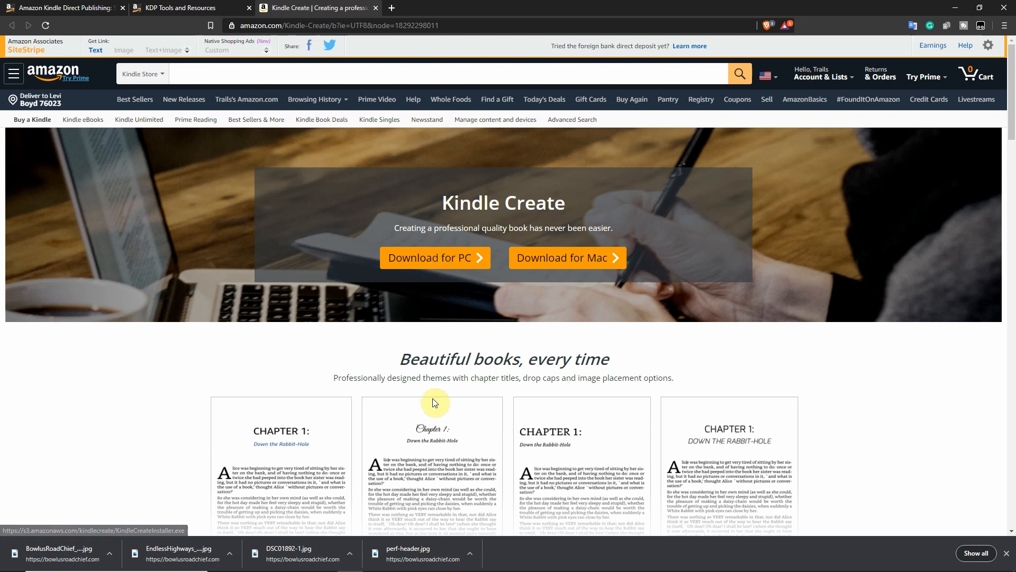
scroll(431, 402, down, 3)
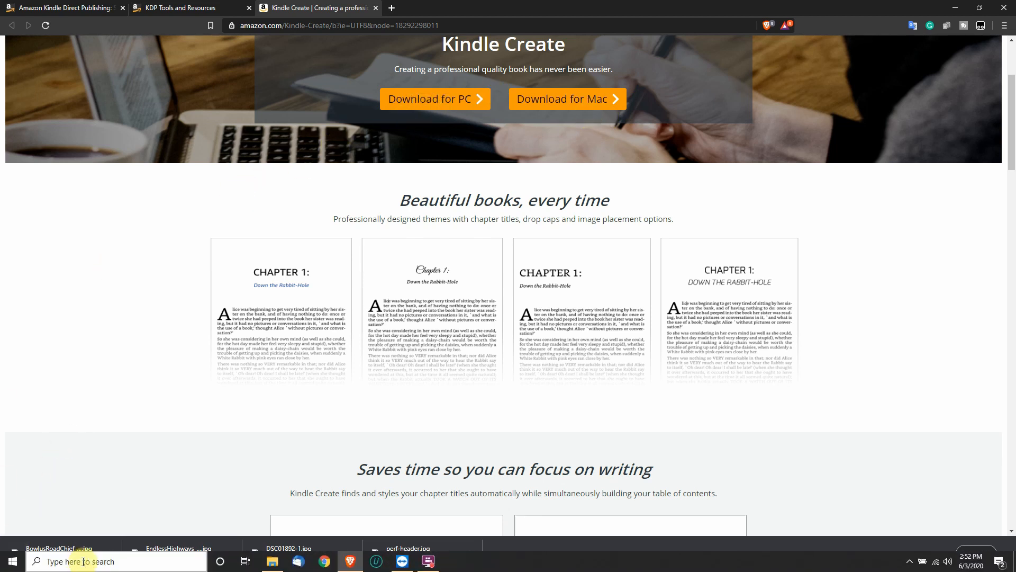
click(84, 561)
text(kindle)
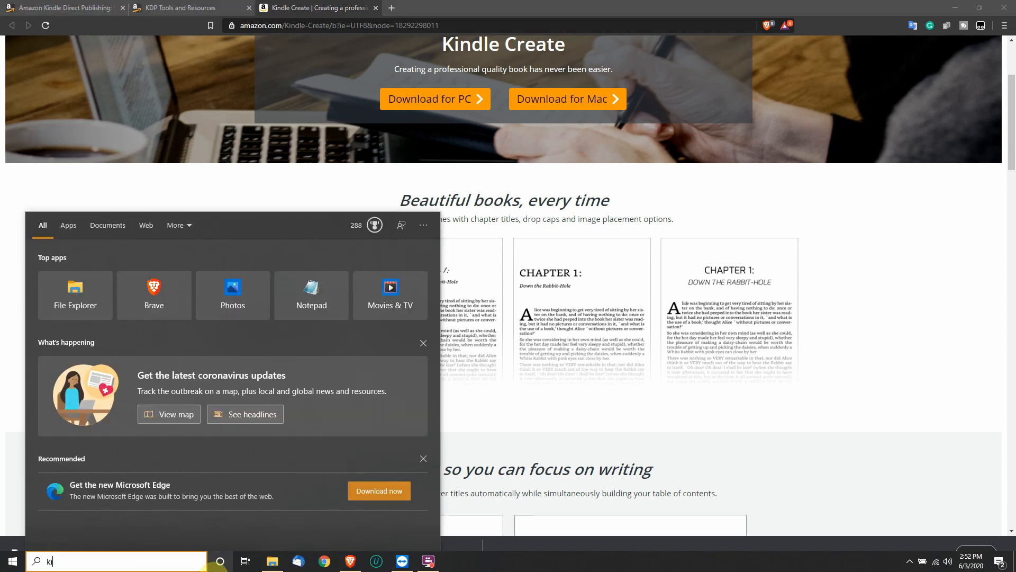
click(220, 562)
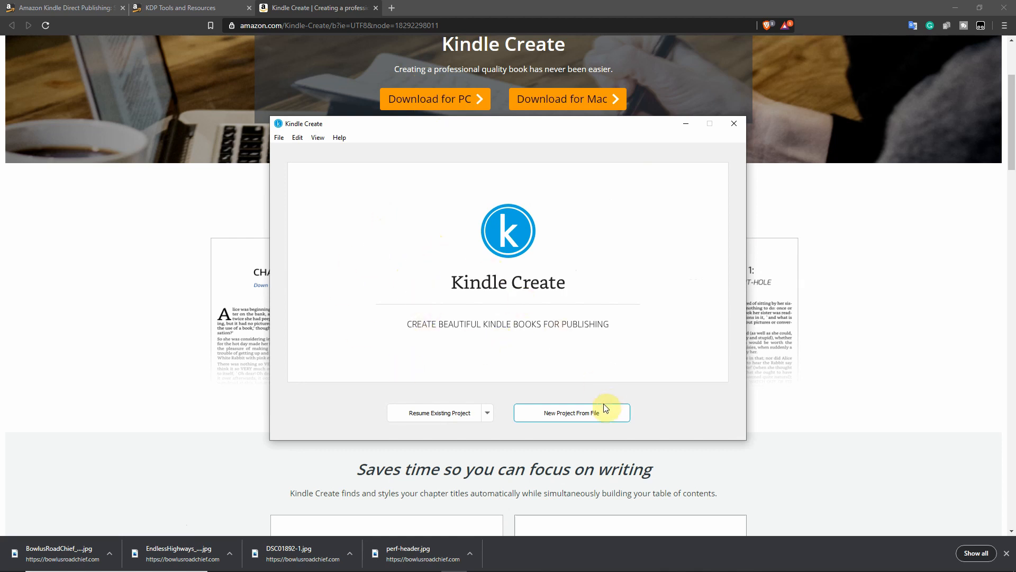
Step: Start a new English project of the Novels, Essays, Poetry, Narrative Non-fiction type and import "Seasonal Workamping for a Living...How We Did It.docx" from Documents
click(560, 418)
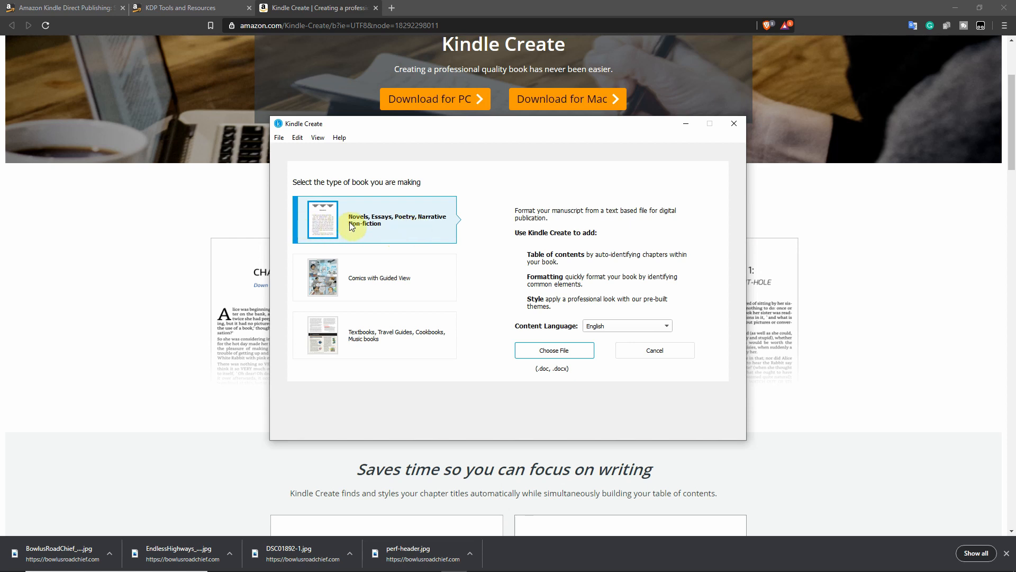
click(570, 350)
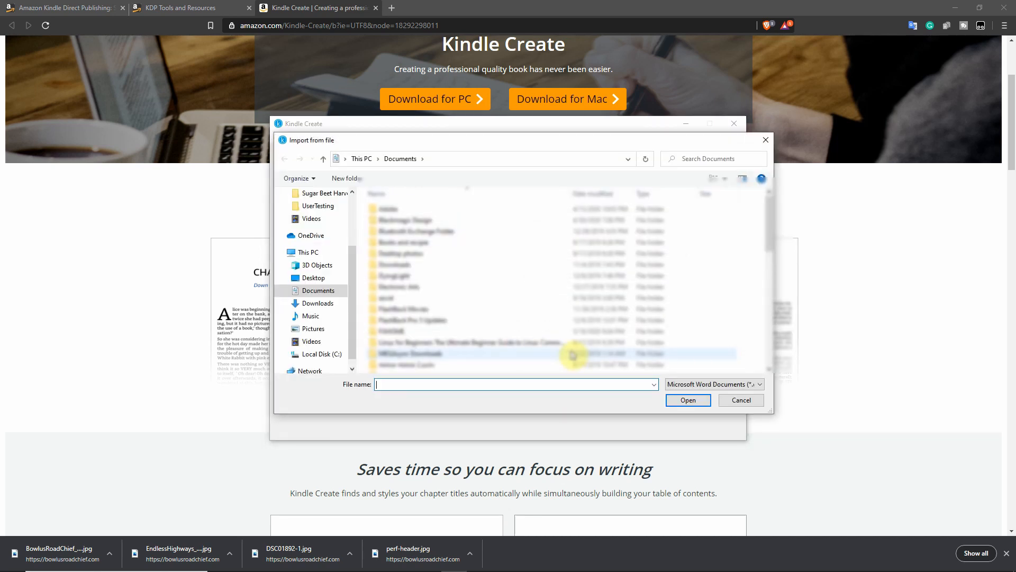
click(312, 306)
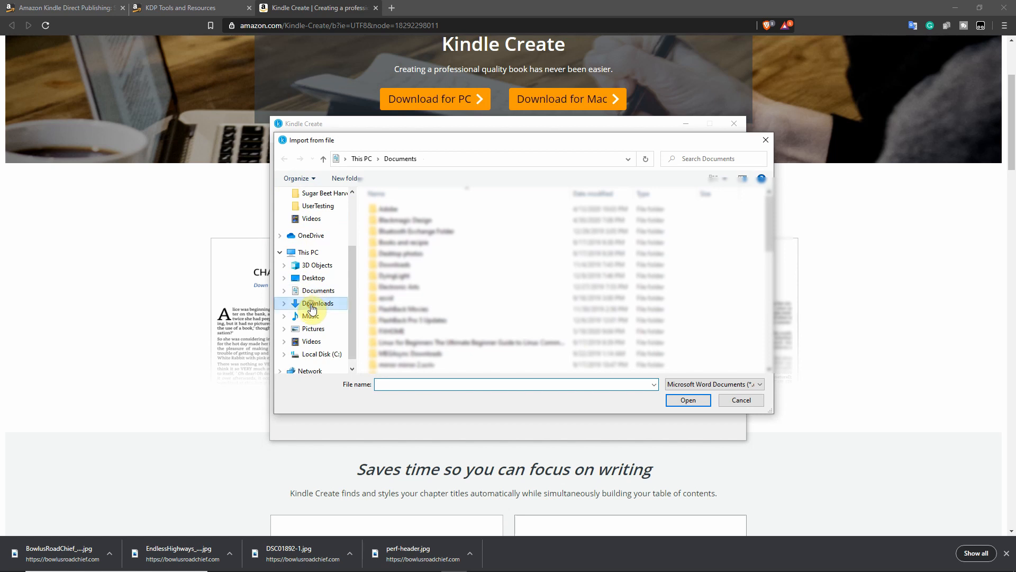
click(318, 291)
scroll(483, 267, down, 10)
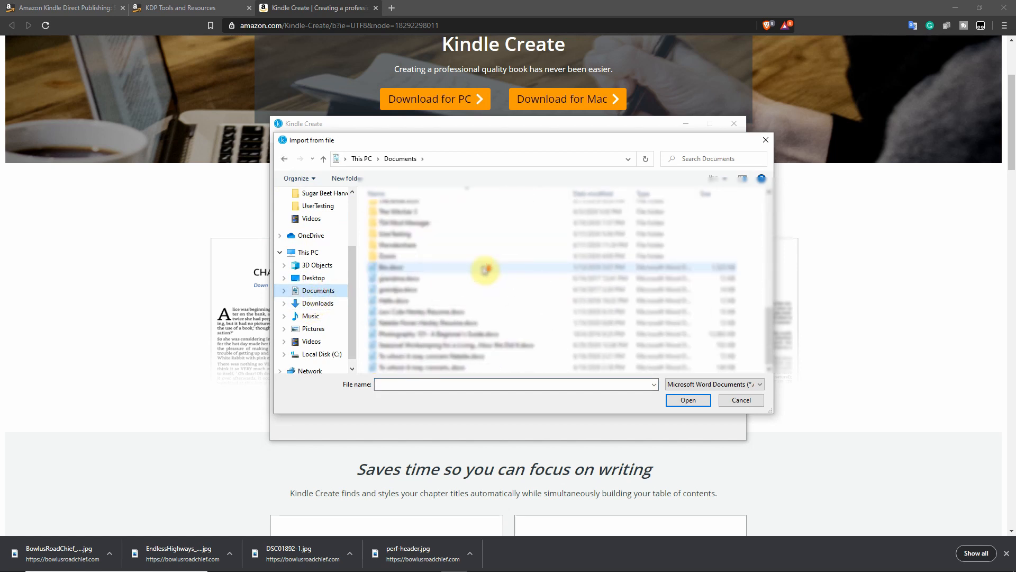
click(450, 346)
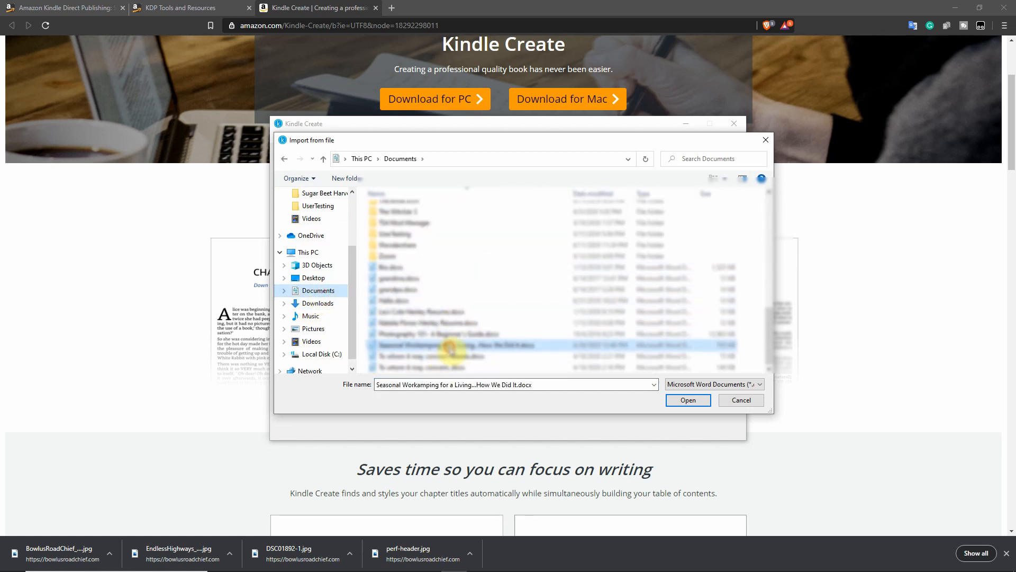
click(686, 401)
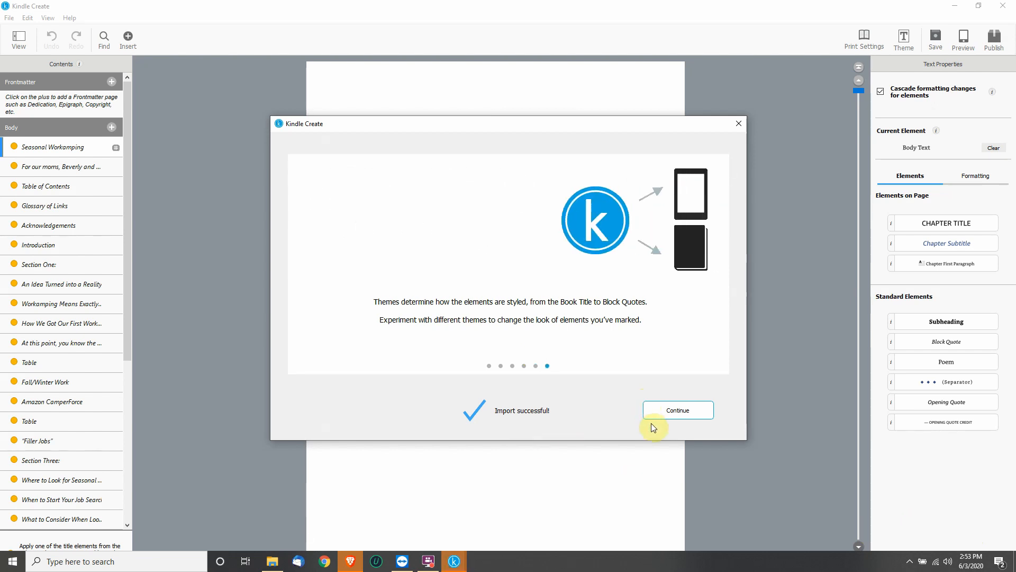
click(685, 411)
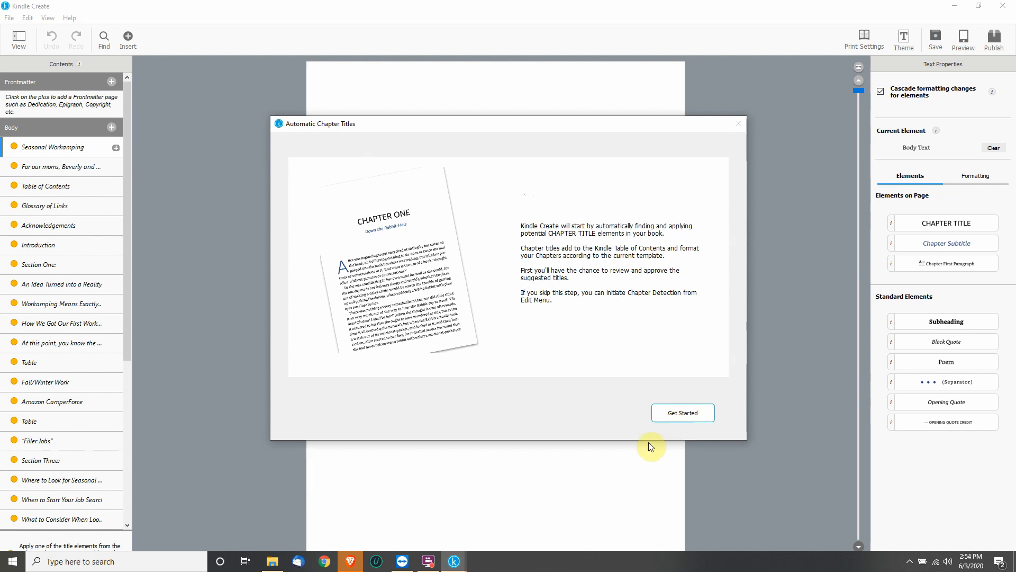
Step: Run the automatic chapter title detection and accept the selected suggestions, leaving Final Note and the example cover letters deselected
click(683, 413)
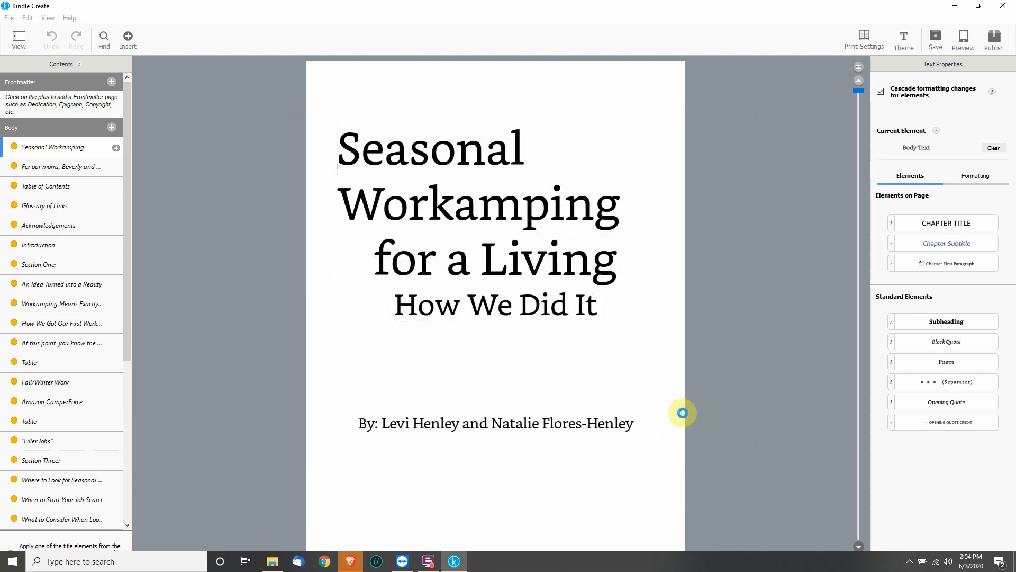
drag(48, 6, 386, 91)
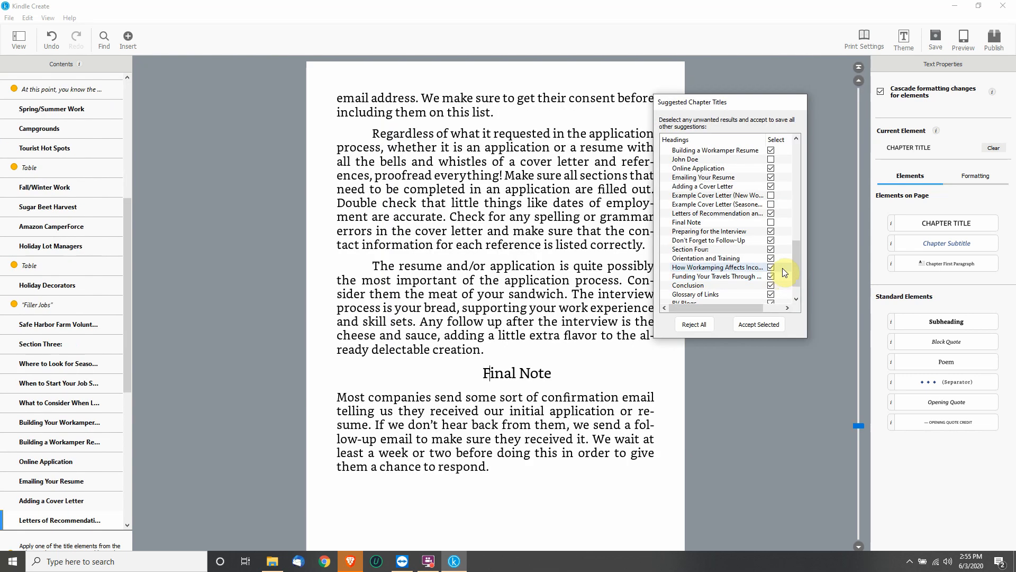
scroll(762, 279, down, 1)
click(770, 276)
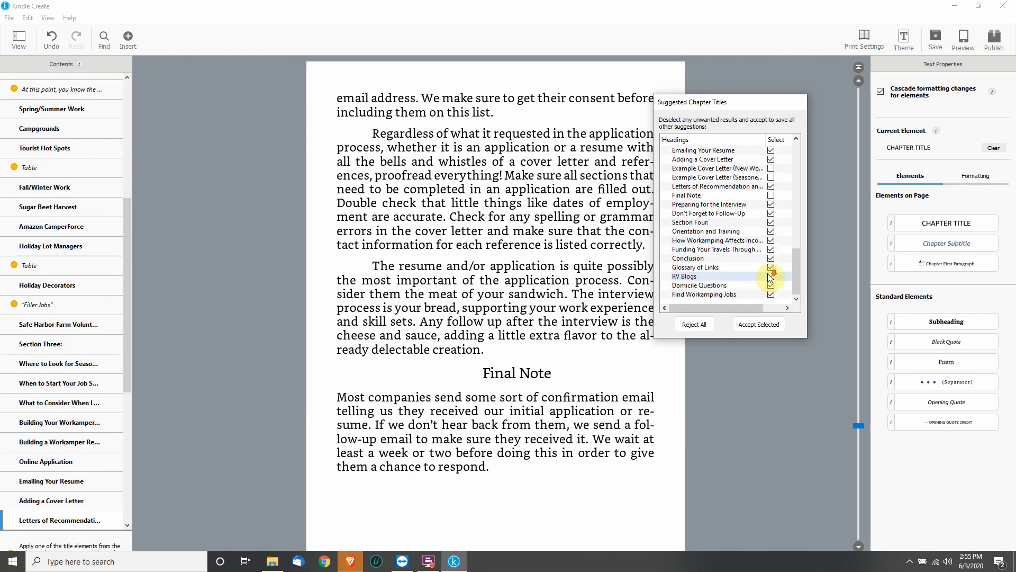
click(760, 326)
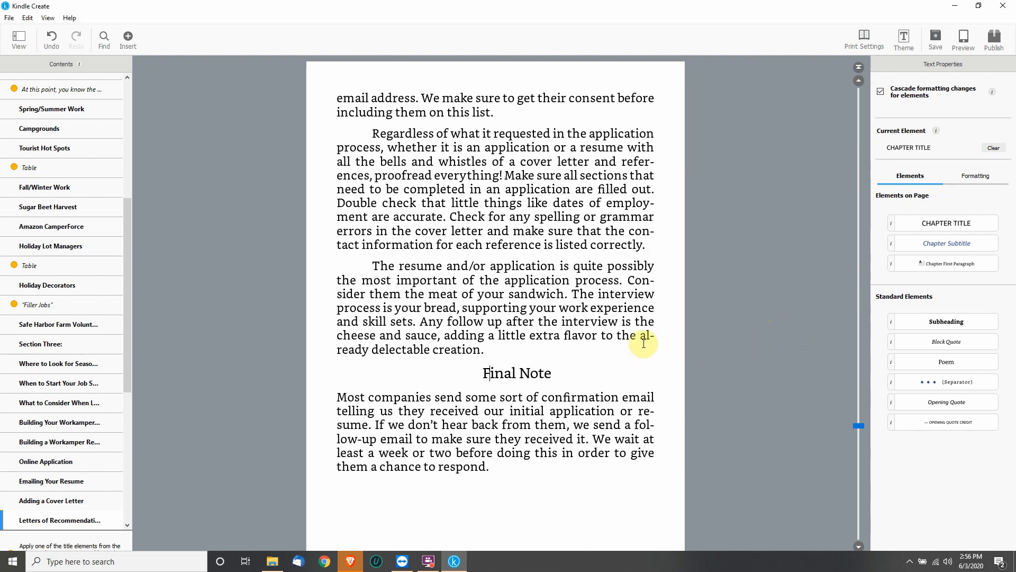
Step: Return to the start of the manuscript and delete the original Table of Contents section from the body
drag(128, 245, 113, 122)
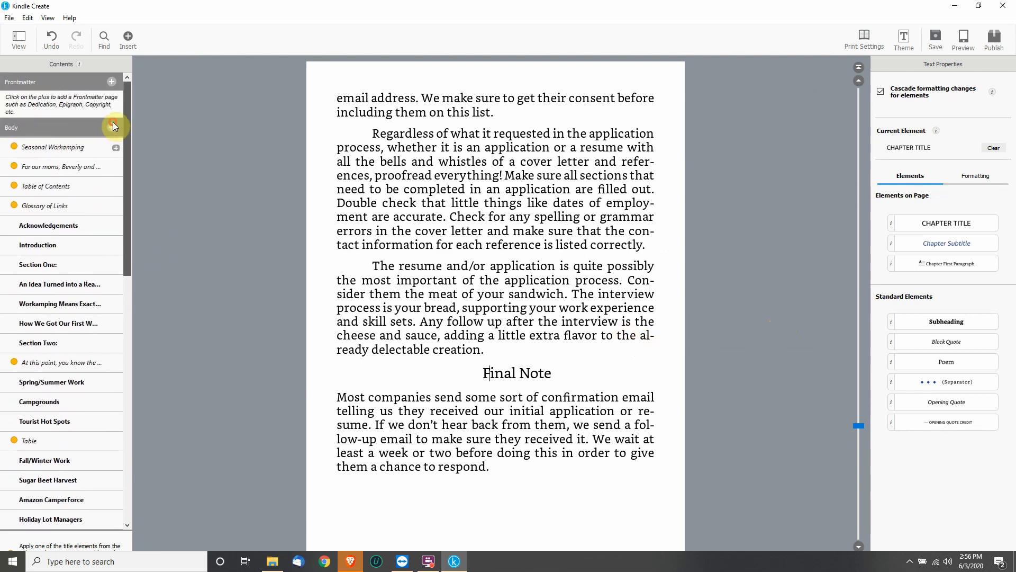
scroll(781, 356, up, 3)
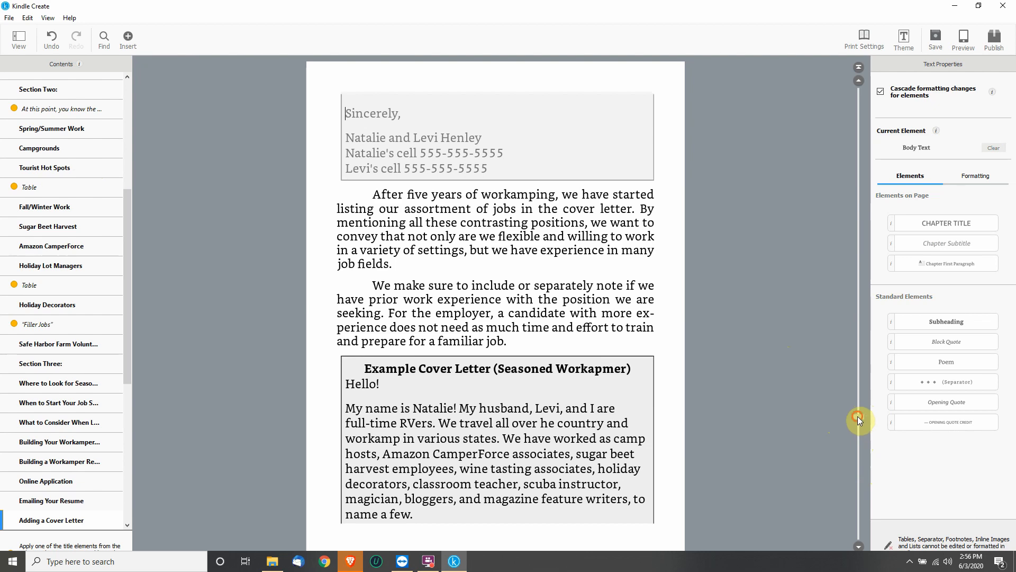
drag(857, 416, 832, 71)
scroll(382, 251, down, 2)
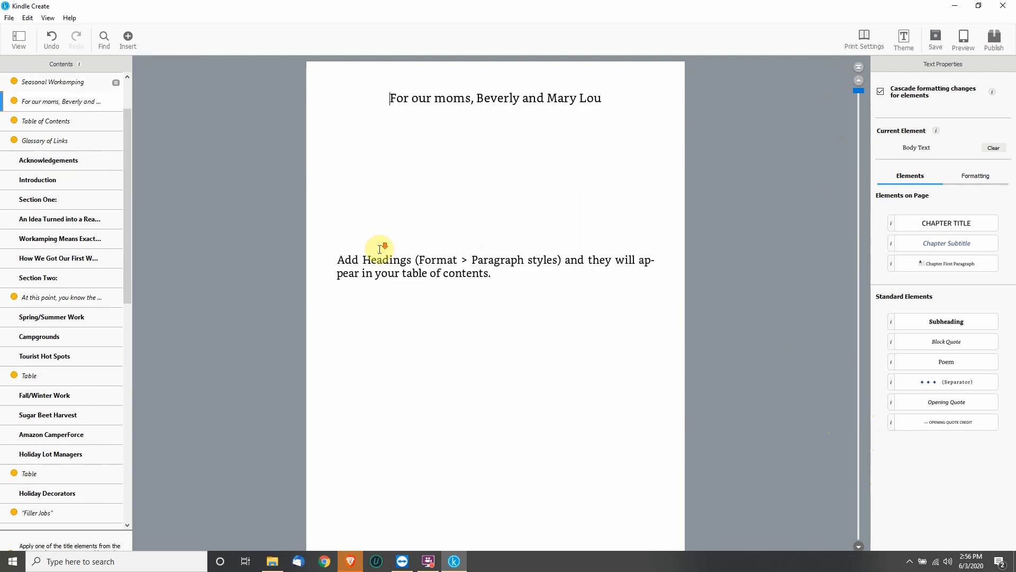
click(56, 106)
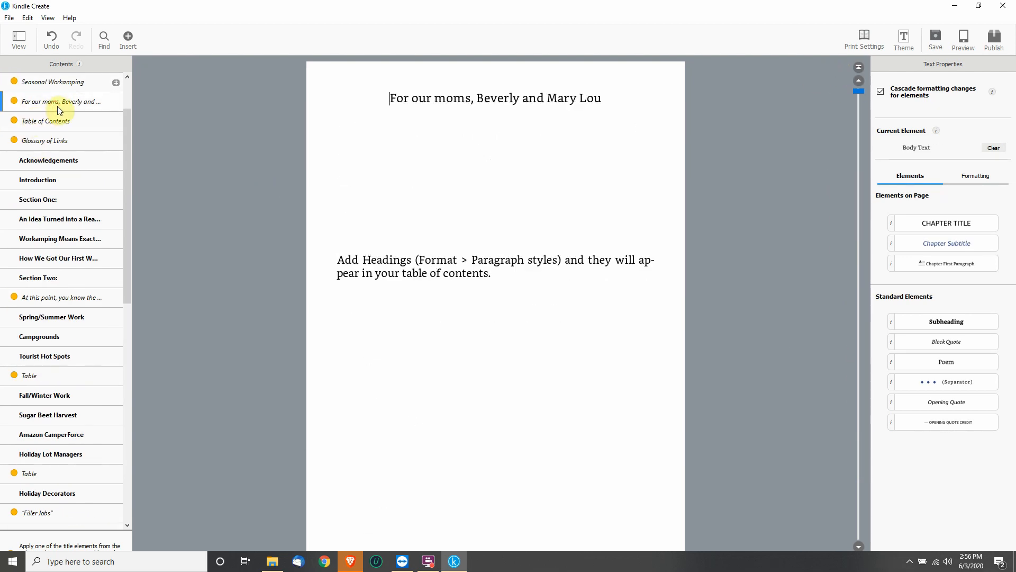
click(57, 124)
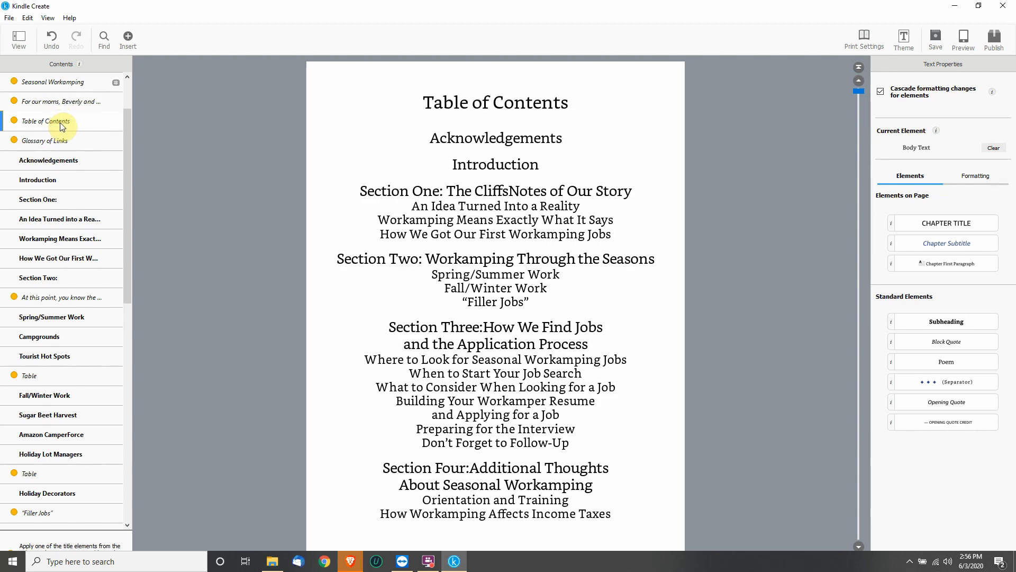
right_click(62, 126)
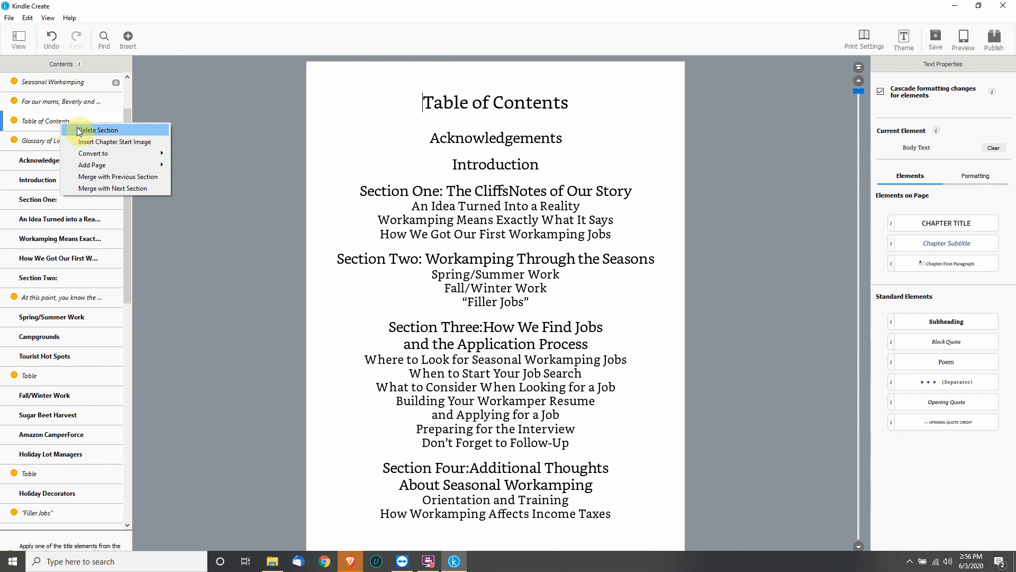
click(78, 130)
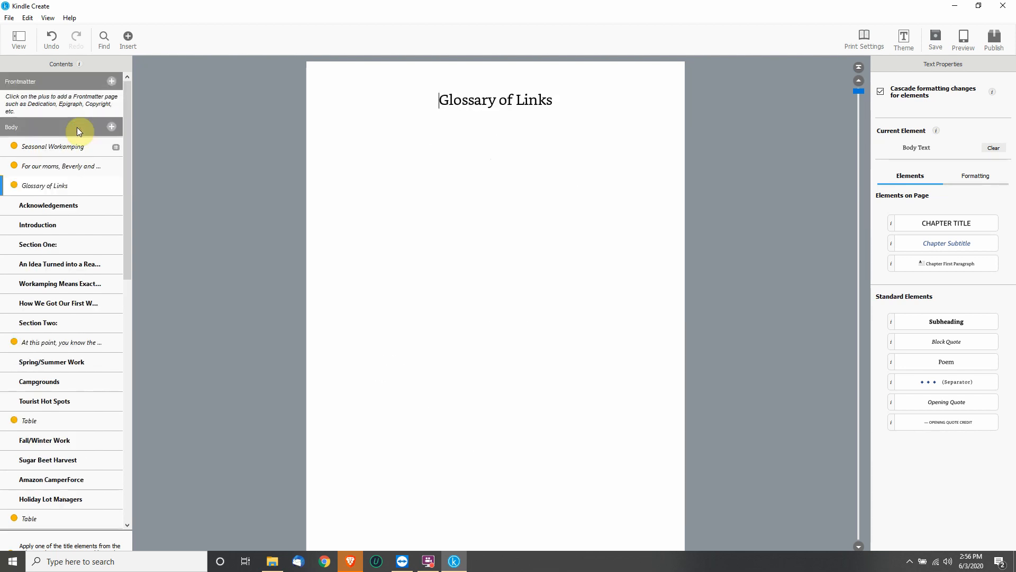
Step: Add an automatically generated Table of Contents page to the front matter after reviewing its list of entries
click(55, 145)
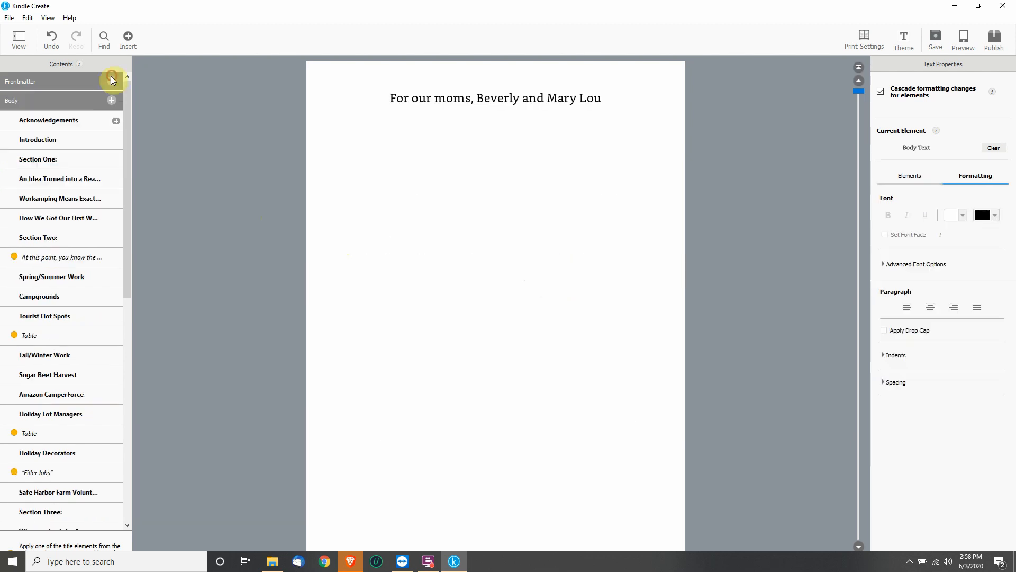
click(111, 81)
click(86, 81)
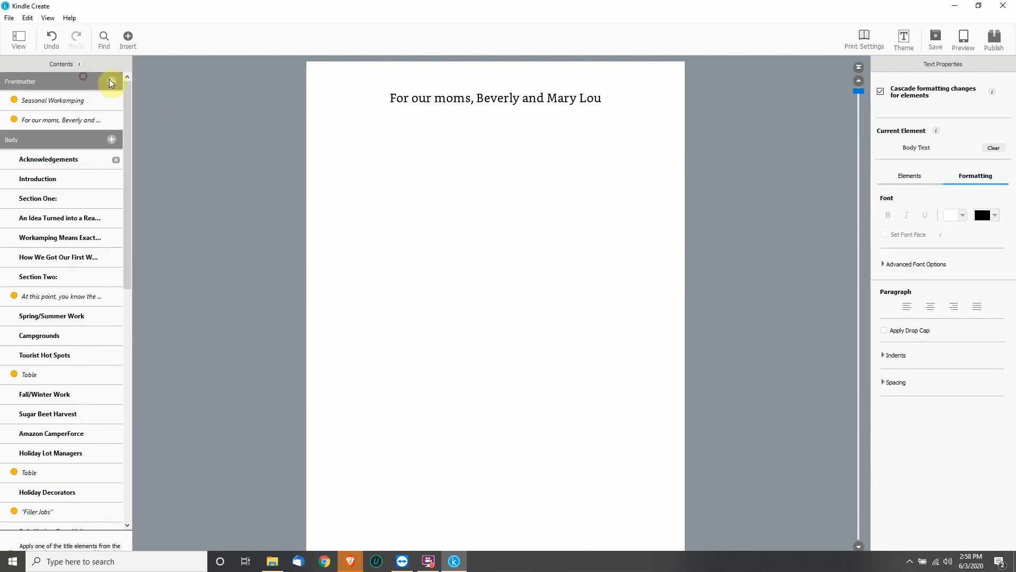
click(111, 81)
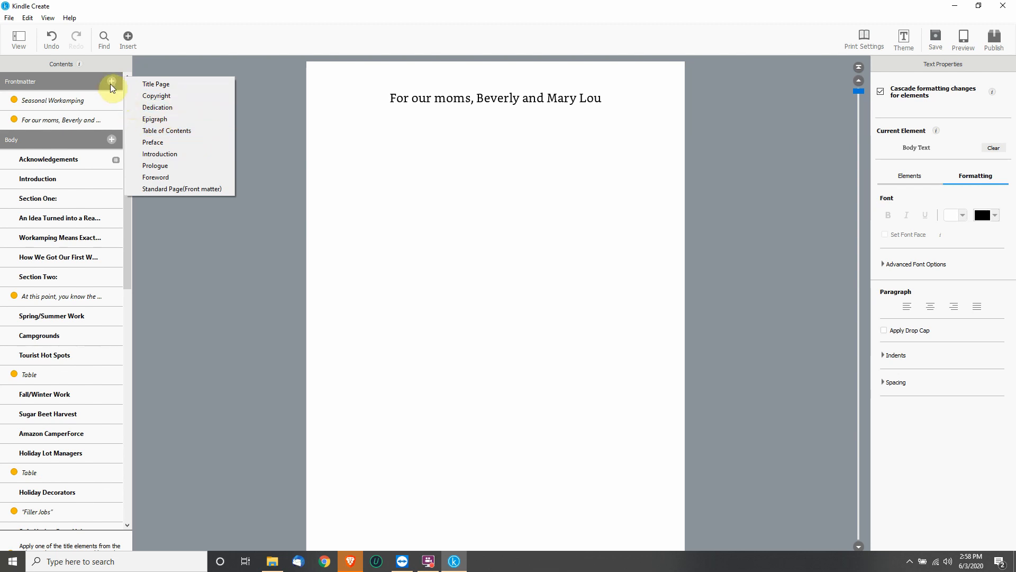
click(167, 131)
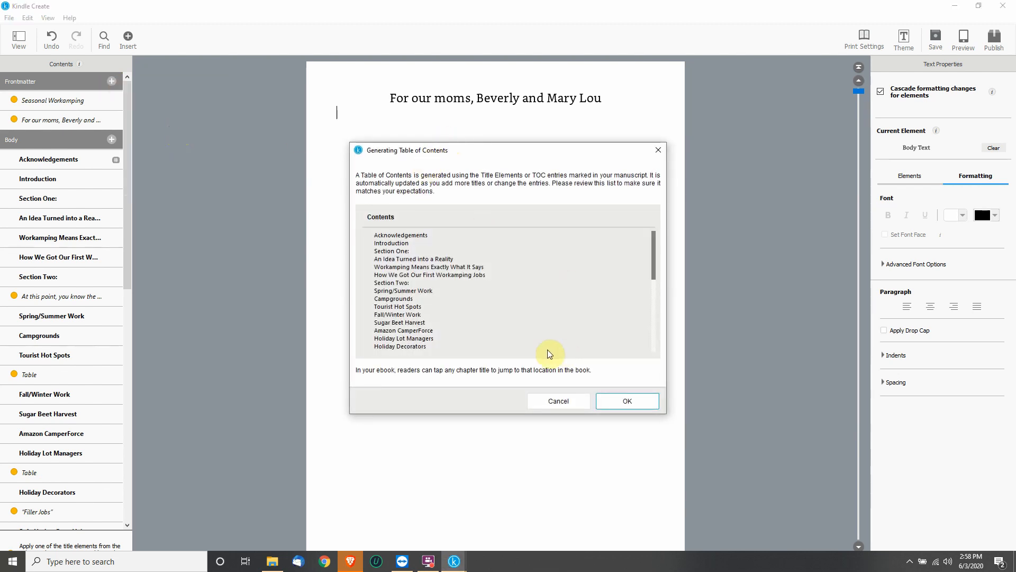
scroll(501, 339, down, 10)
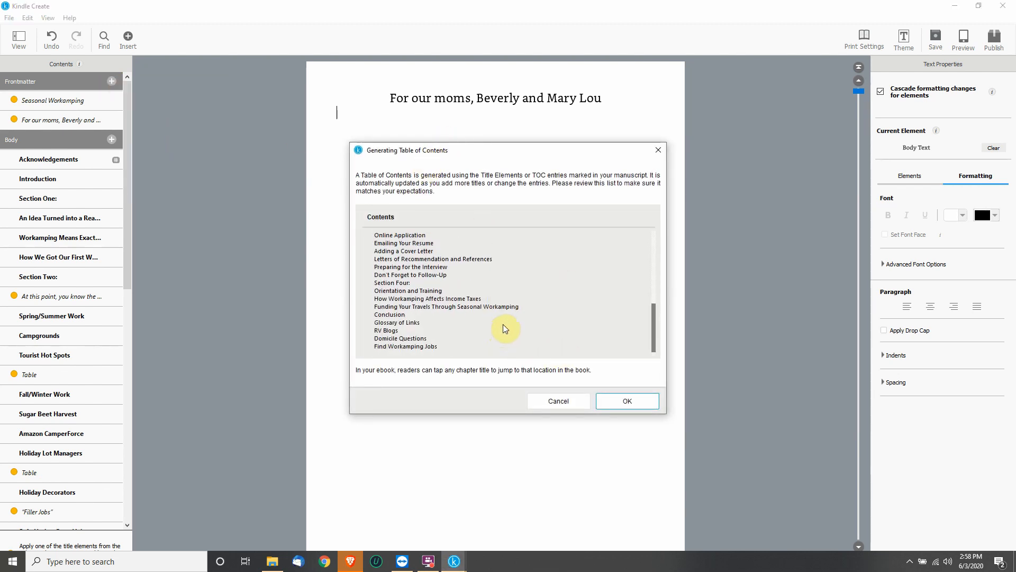
click(628, 401)
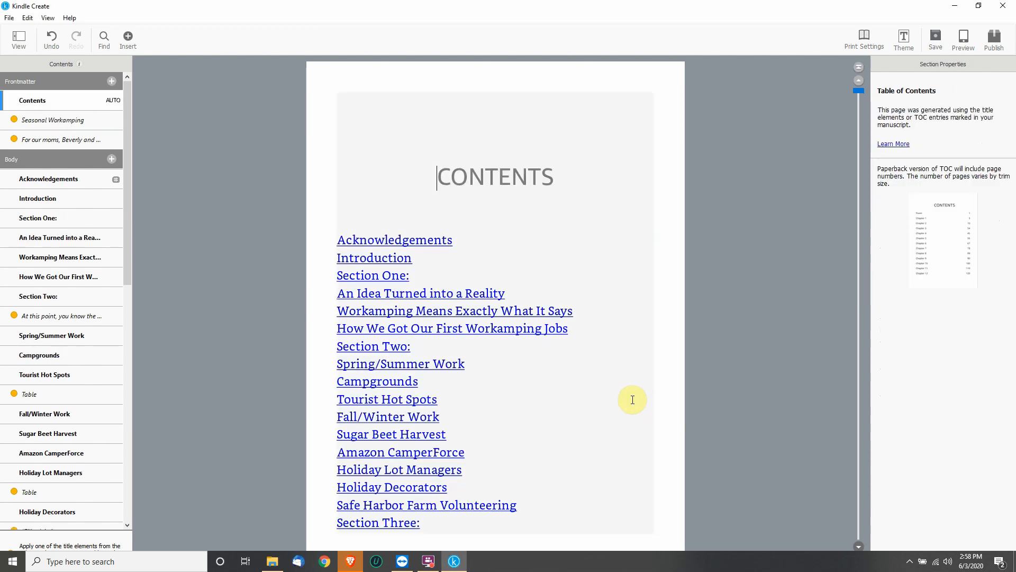
Step: Check the linked entries of the generated Contents page and the front matter pages that follow it
click(463, 304)
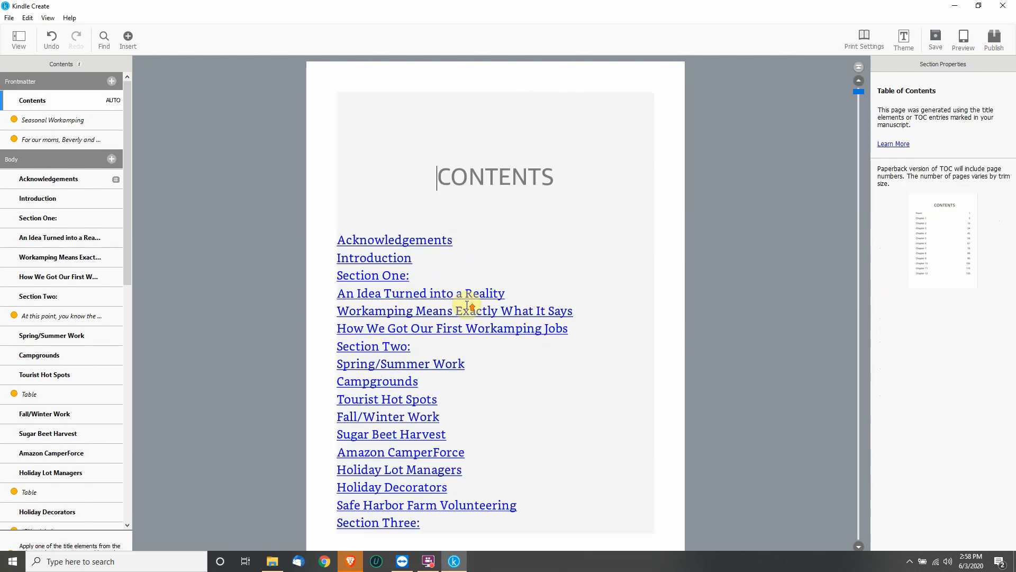
drag(335, 243, 502, 248)
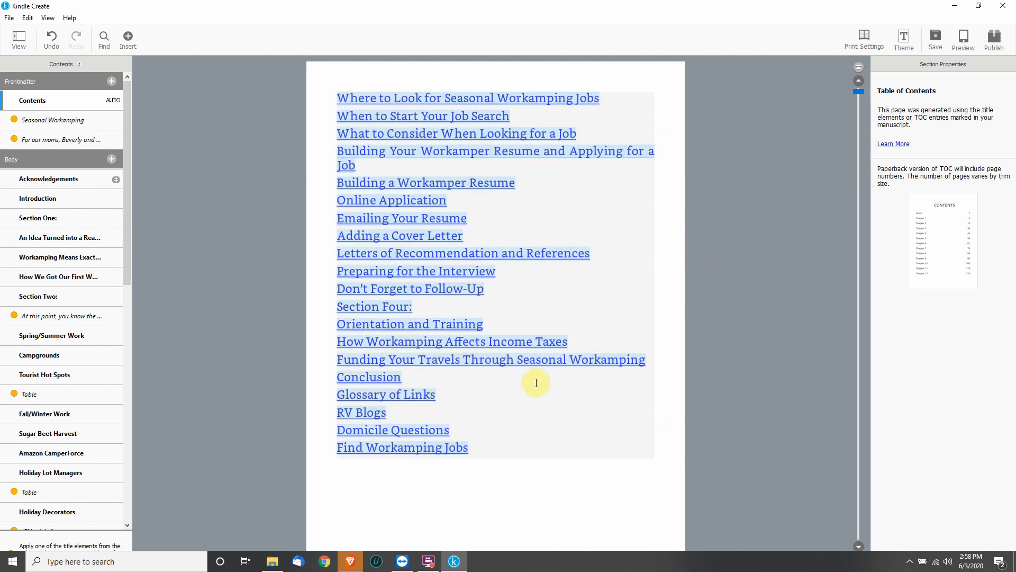
click(585, 254)
key(ctrl+Home)
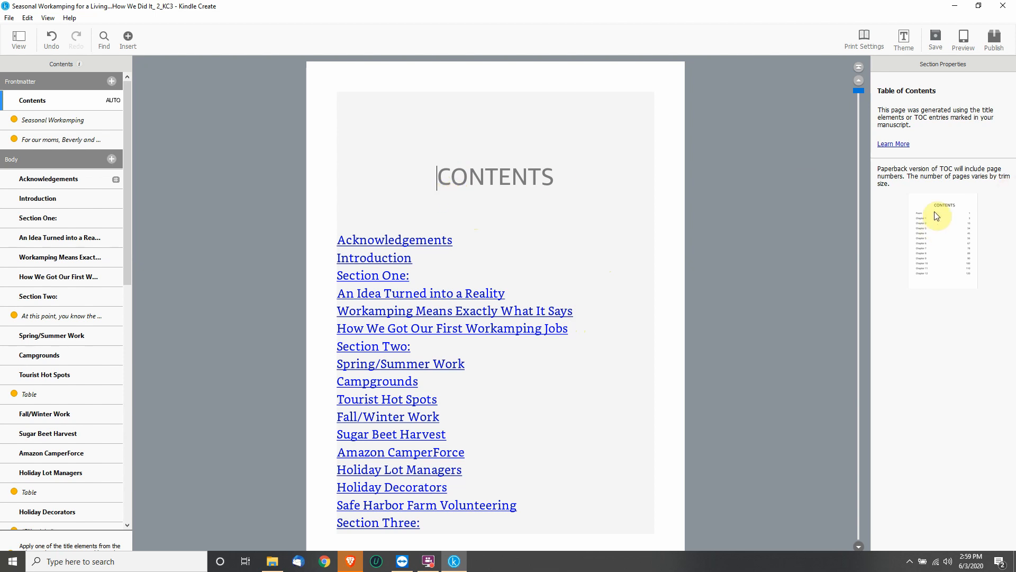
click(476, 255)
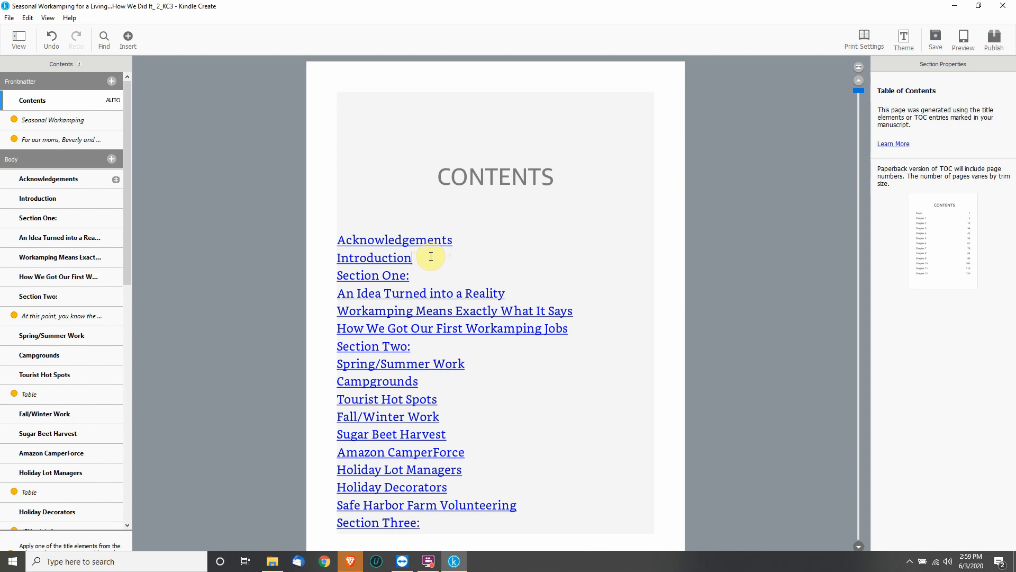
click(402, 239)
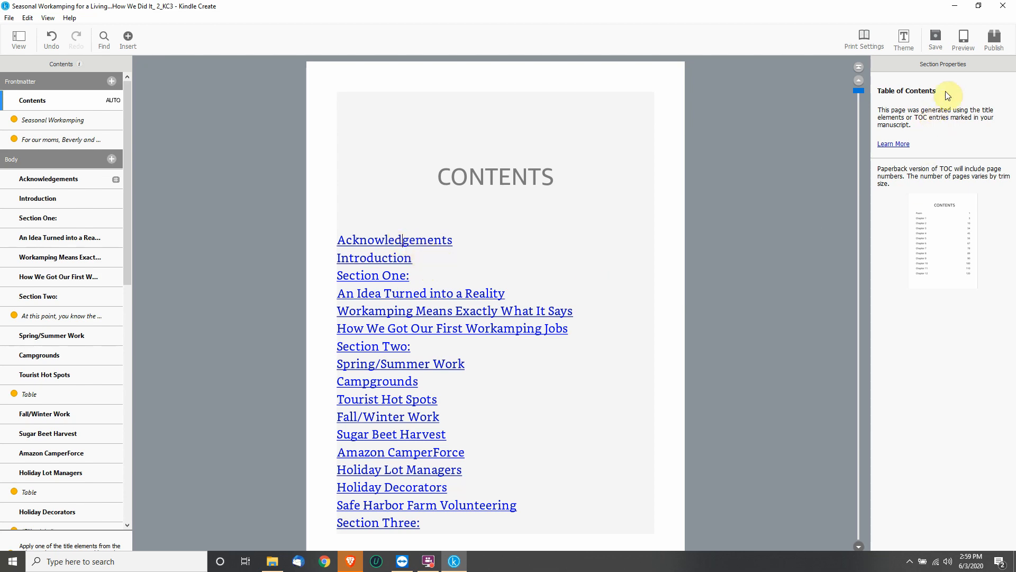
scroll(488, 284, down, 10)
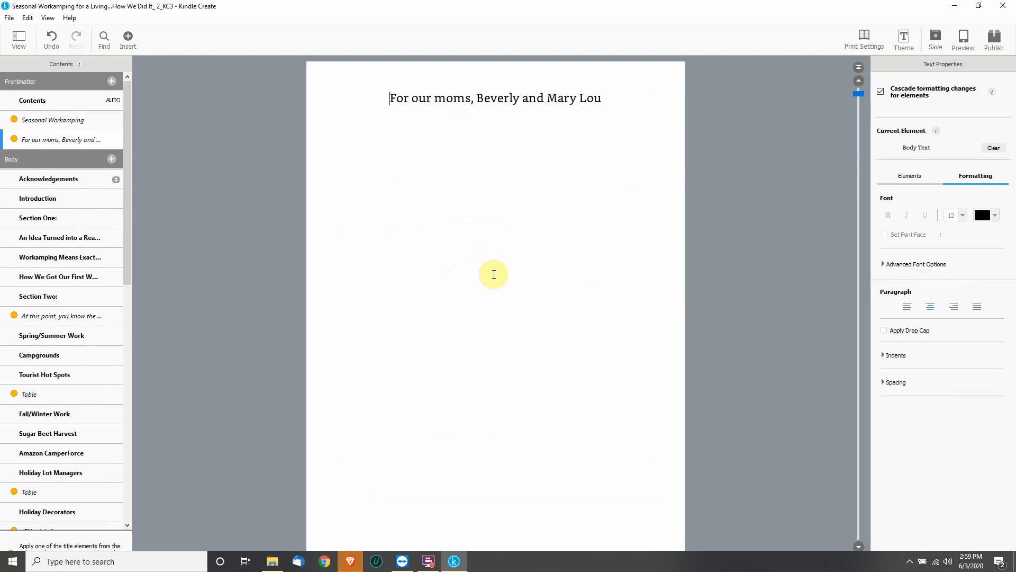
Step: Move the Contents page below the book title and dedication pages in the front matter
scroll(498, 272, up, 10)
scroll(498, 271, down, 10)
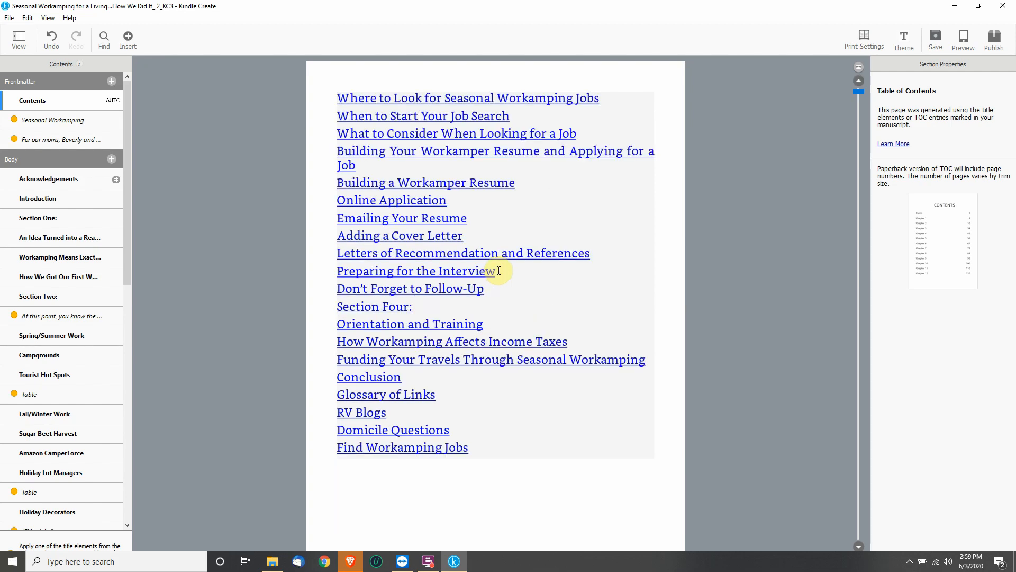
scroll(494, 268, up, 10)
drag(53, 105, 54, 142)
Step: Create a front matter Title Page with the title "THE BOOK TITLE", the subtitle "The subtitle" and an author name
click(111, 81)
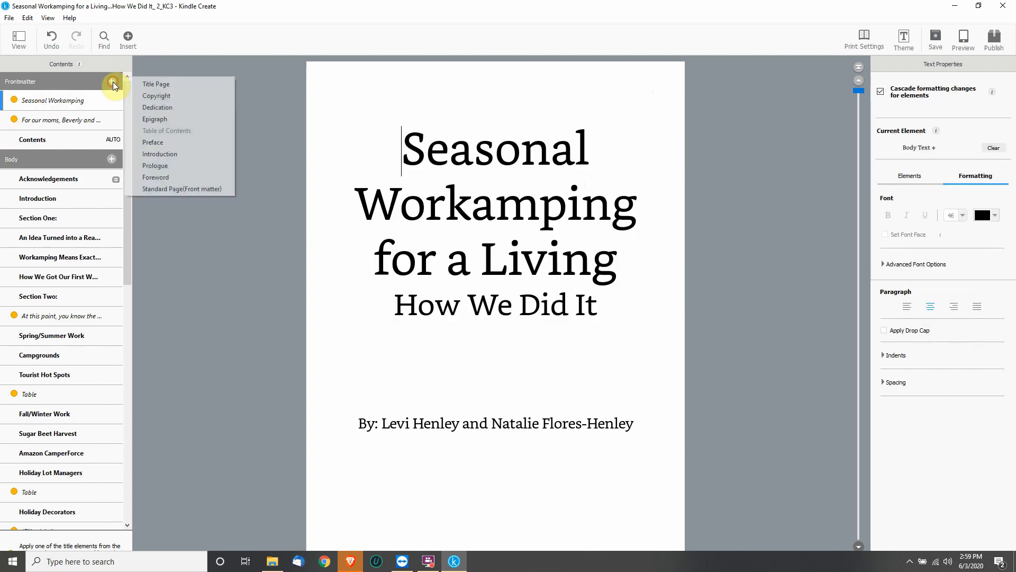
click(208, 85)
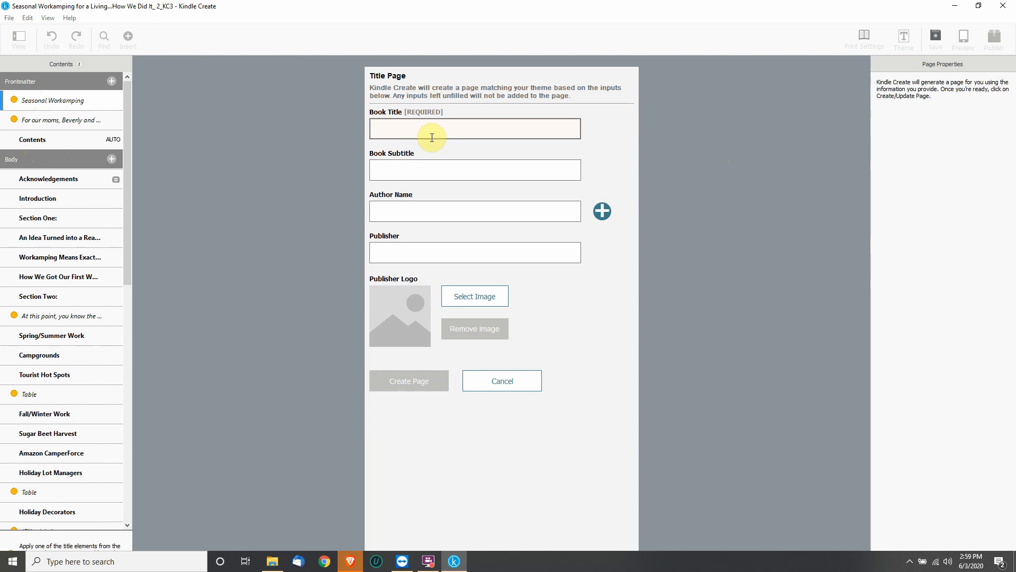
text(T)
key(BackSpace)
text(THE BOOK TITLE)
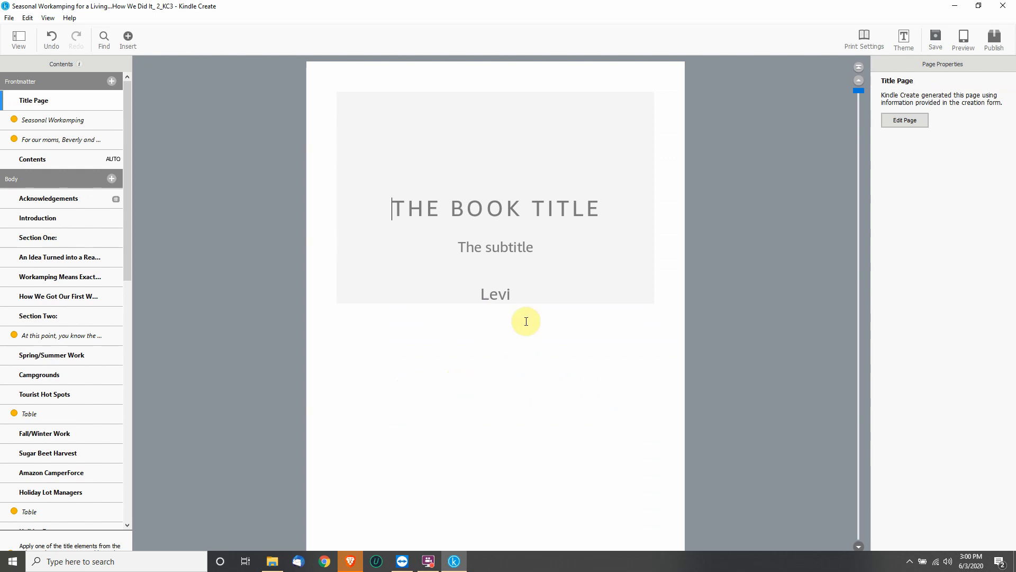
Step: Select the text on the generated Title Page and open the page for editing
drag(397, 207, 619, 295)
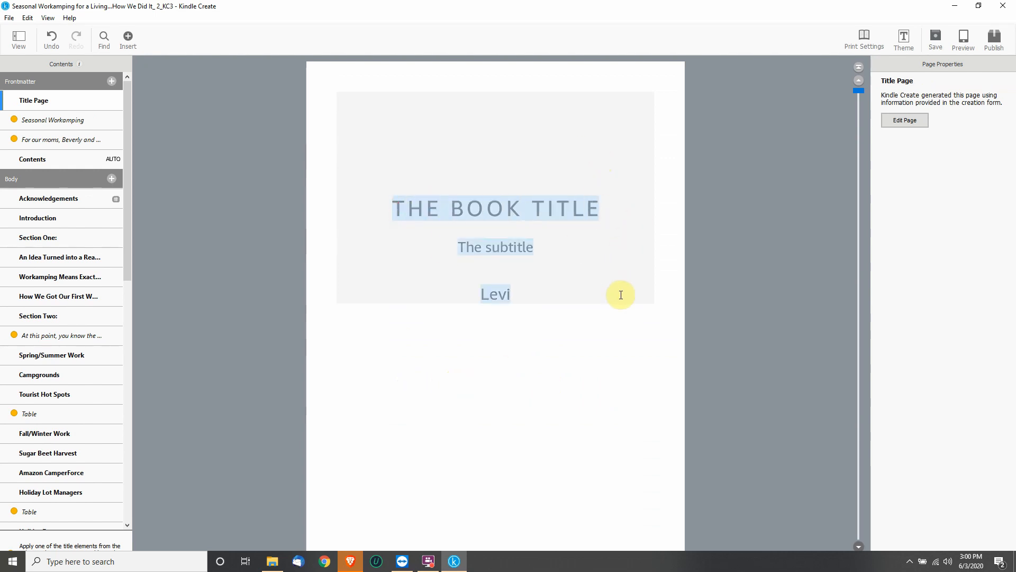
click(493, 242)
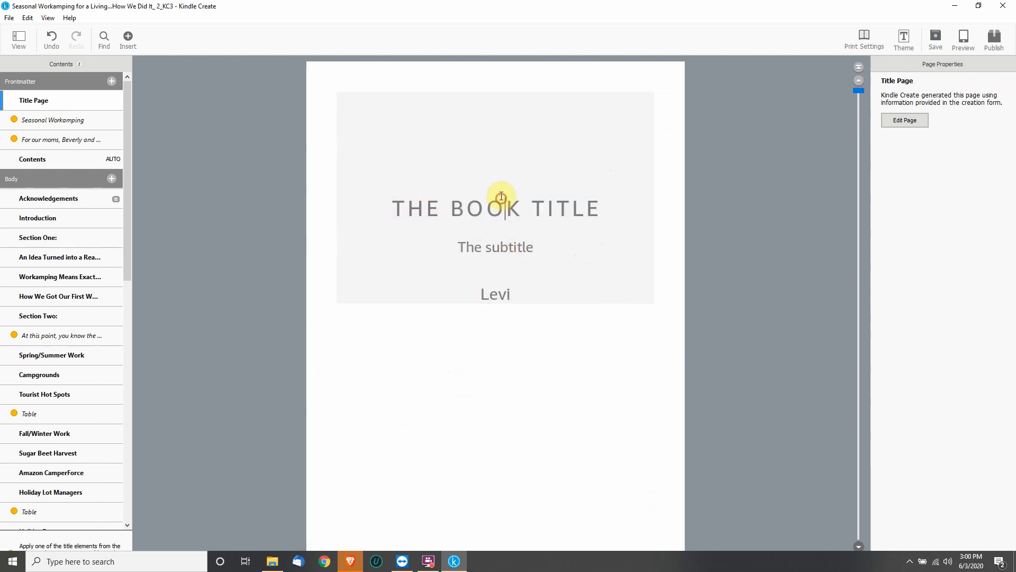
drag(474, 206, 944, 125)
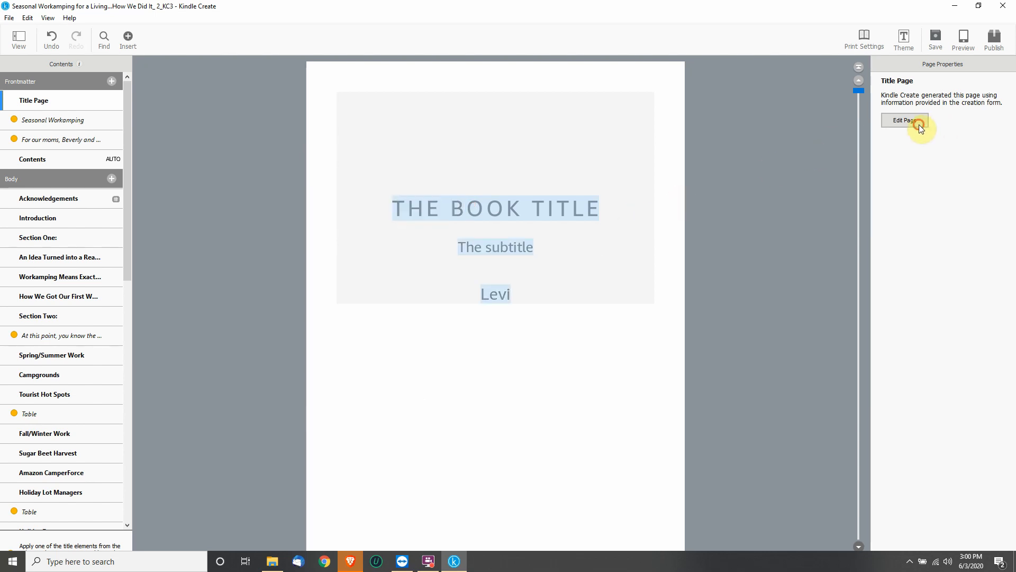
click(918, 125)
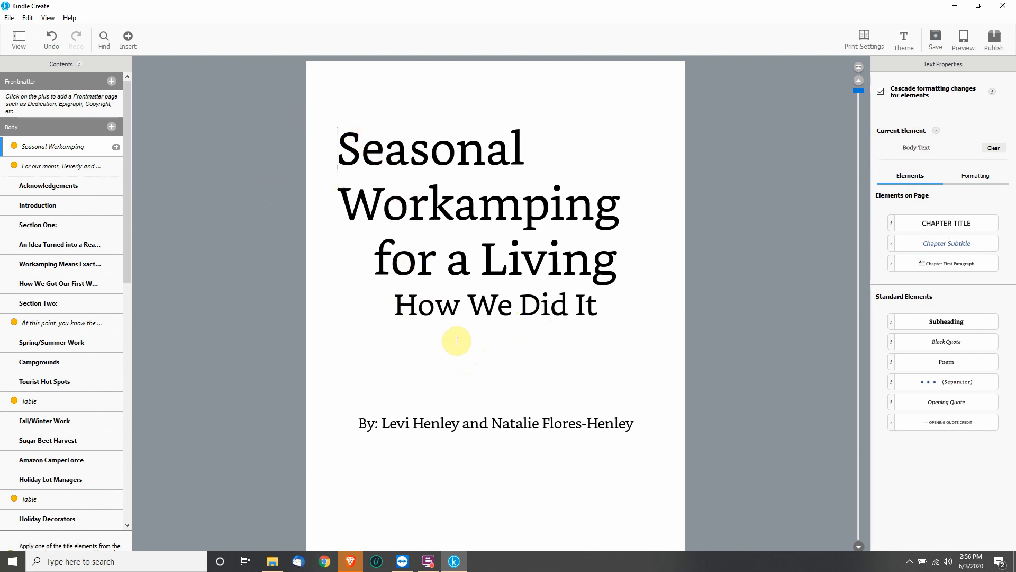
Step: Center the book title and the subtitle "How We Did It" on the manuscript's first page
drag(337, 140, 667, 320)
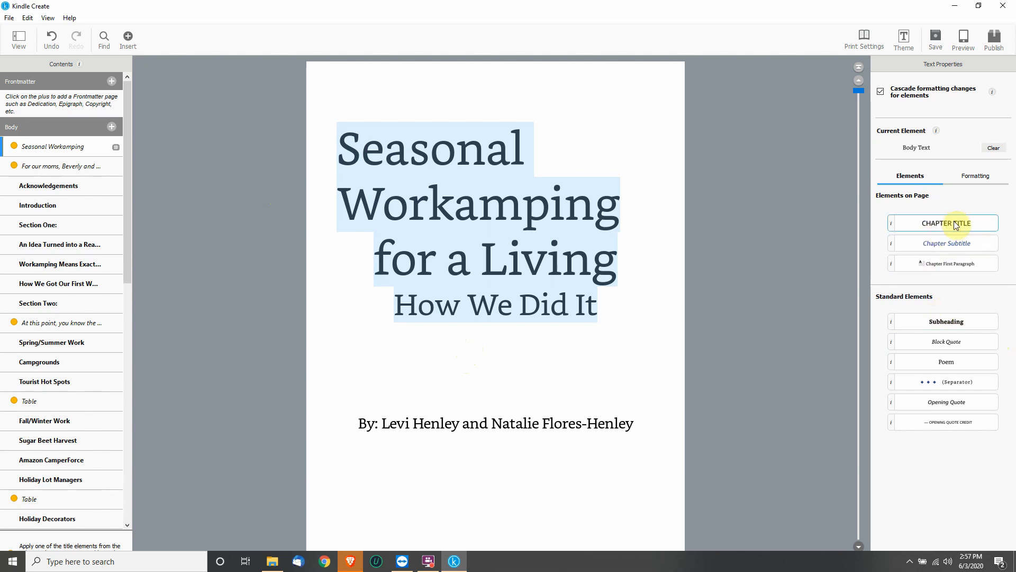
click(980, 177)
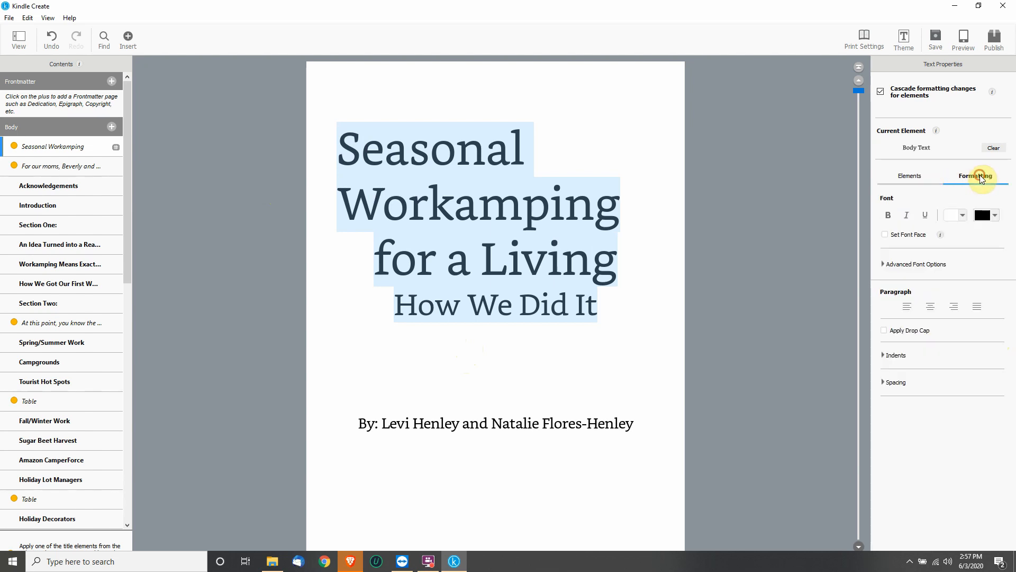
click(931, 307)
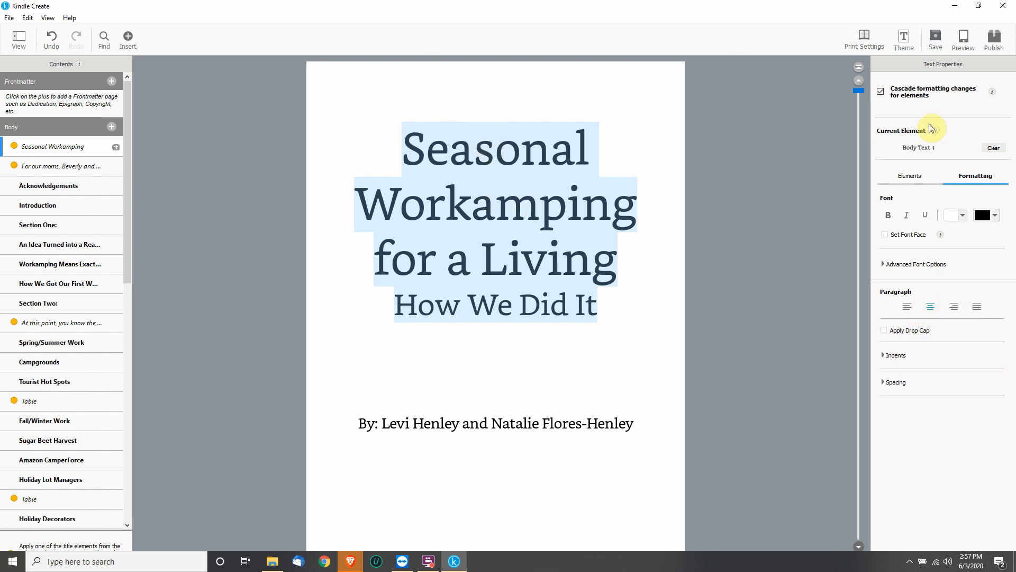
Step: Review the element styles and the font and paragraph formatting options available for the book title text
click(903, 180)
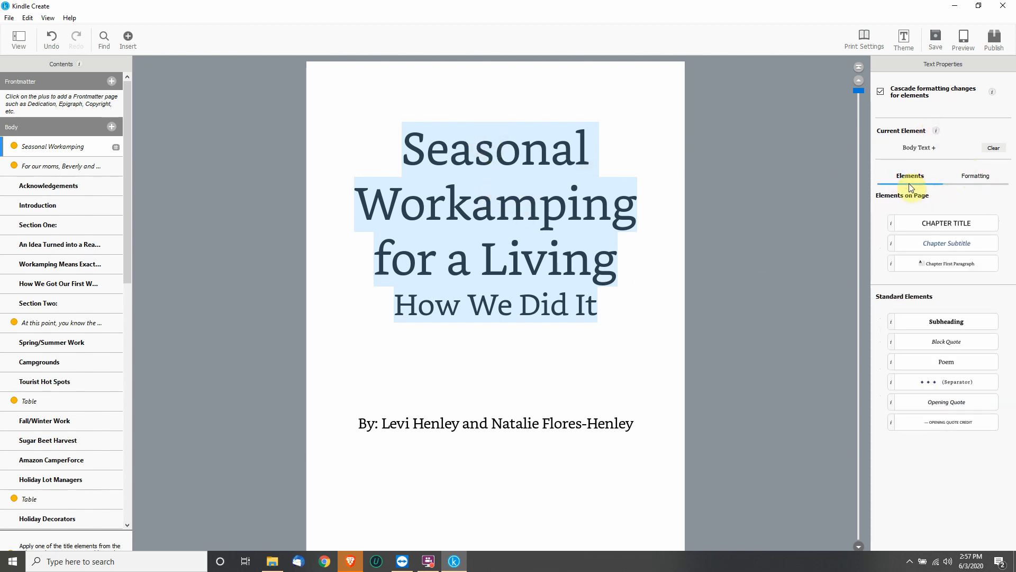
click(977, 175)
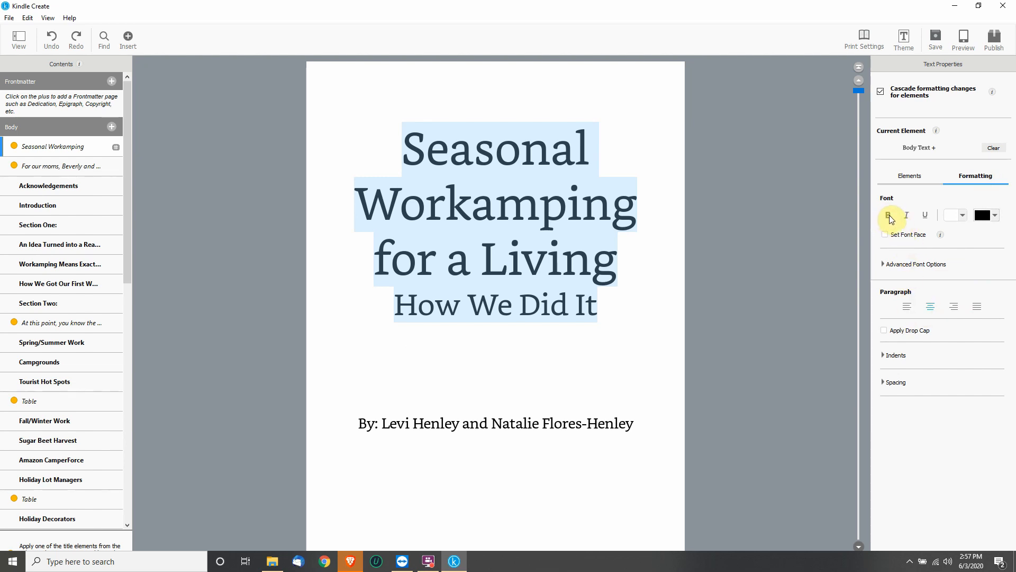
click(884, 262)
click(885, 265)
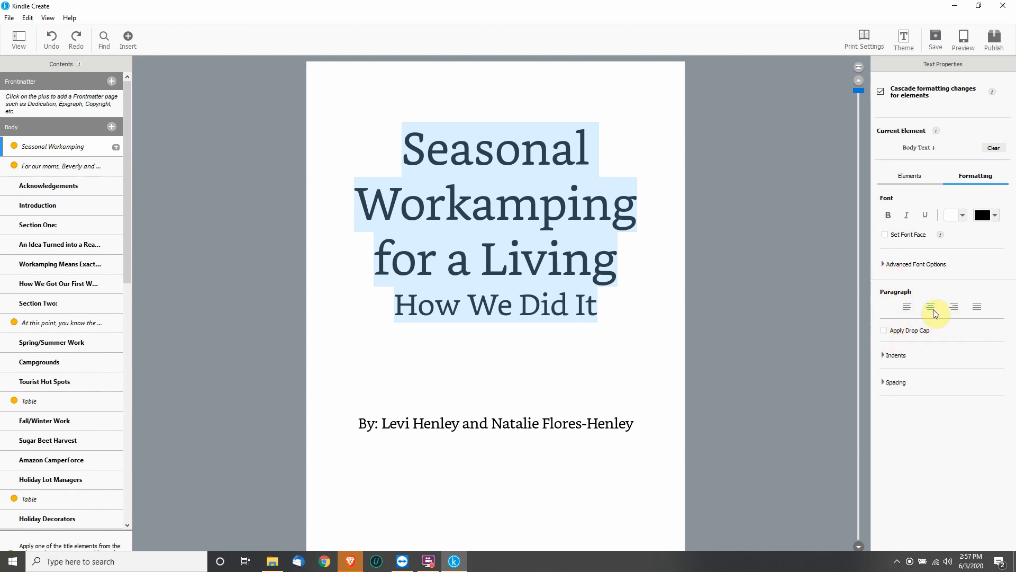
click(505, 310)
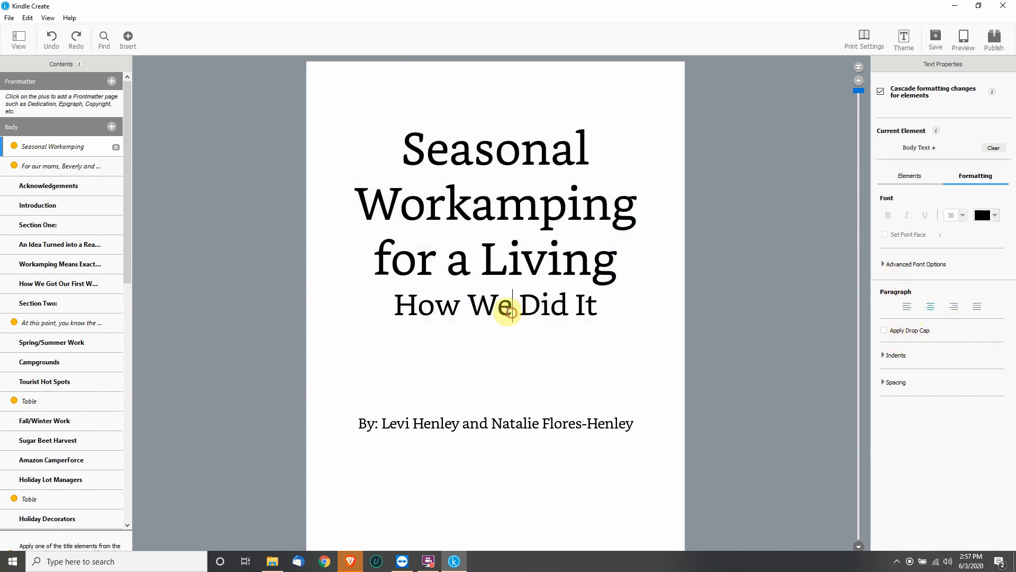
click(606, 304)
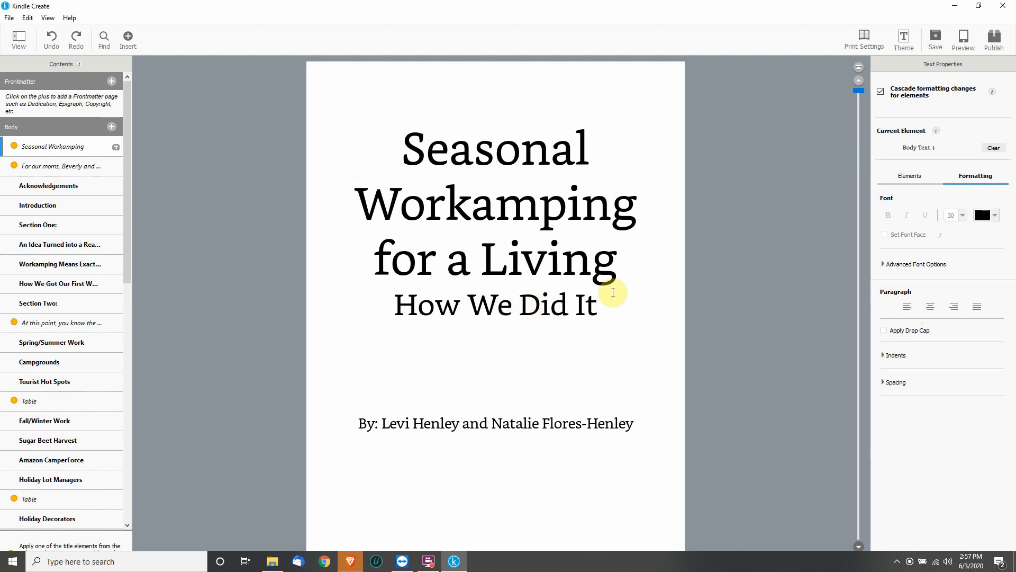
scroll(614, 293, down, 2)
scroll(622, 293, up, 2)
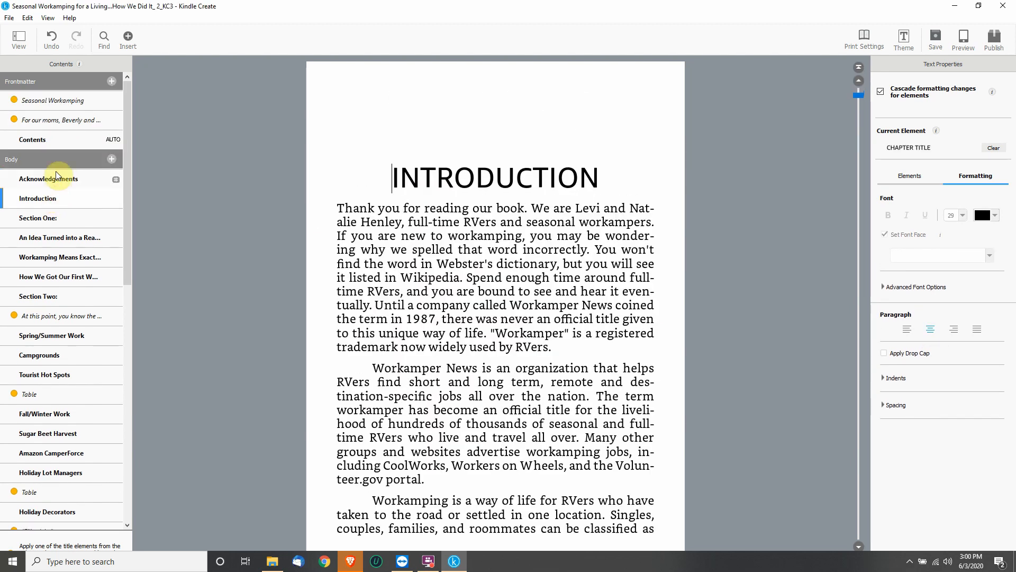
Step: Apply the Chapter Title element to the Acknowledgements heading after looking over its element and formatting options
click(56, 176)
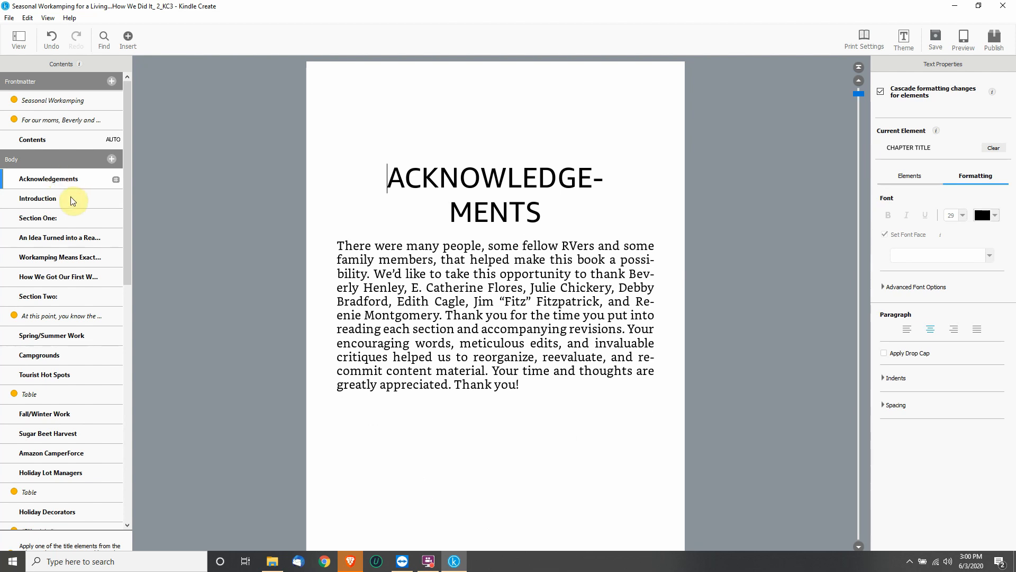
drag(392, 177, 607, 213)
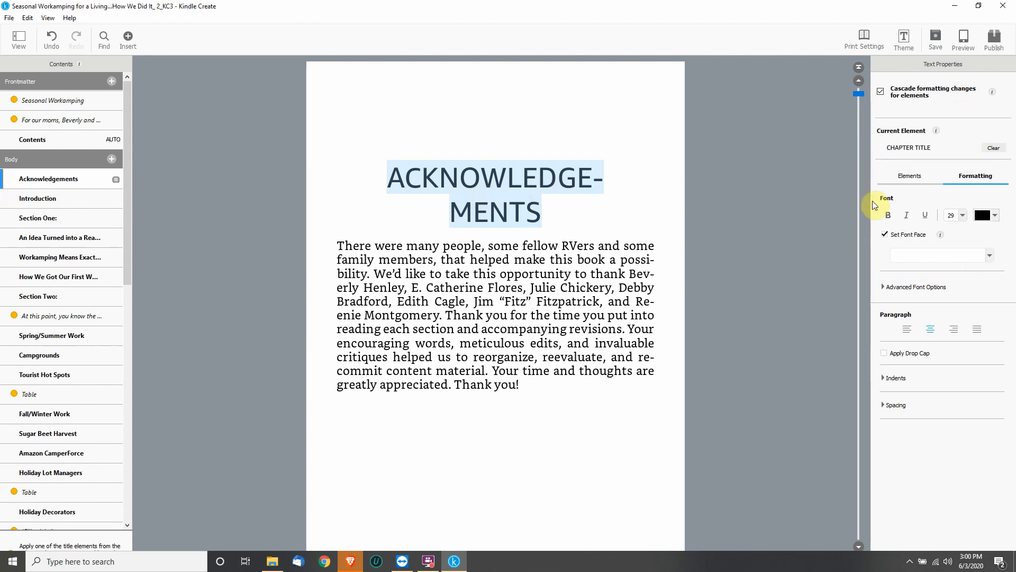
click(911, 177)
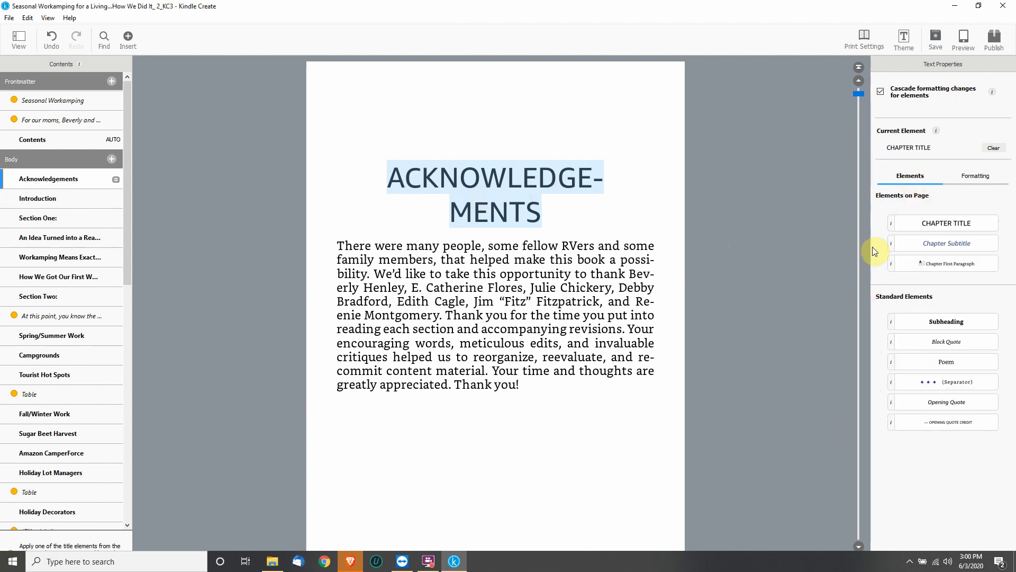
click(980, 178)
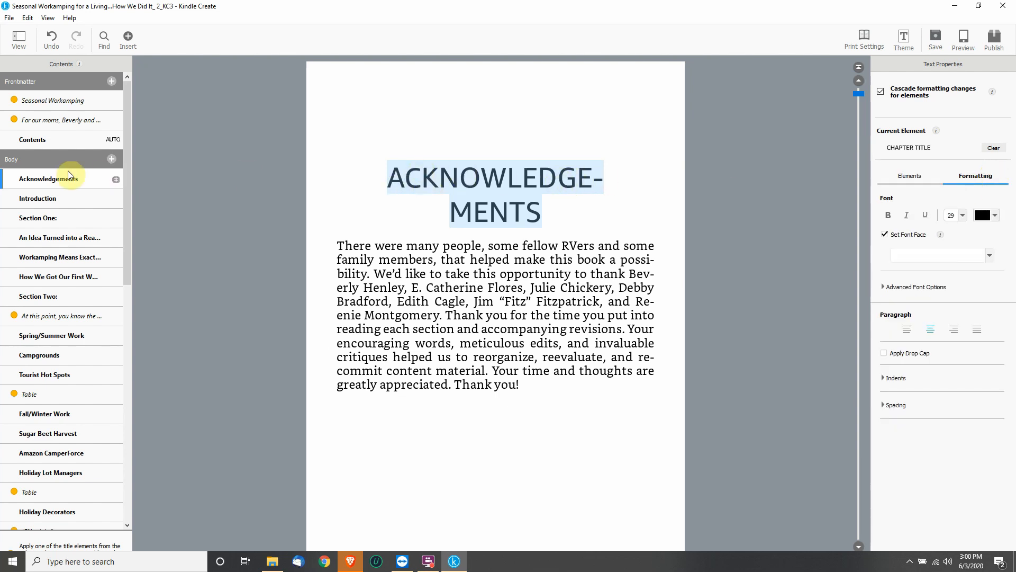
click(909, 178)
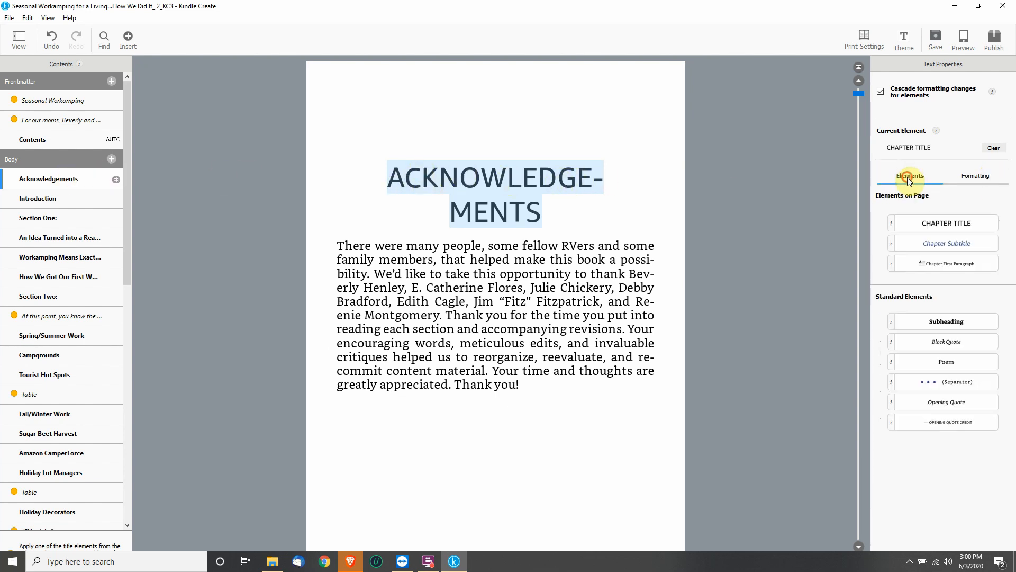
click(960, 225)
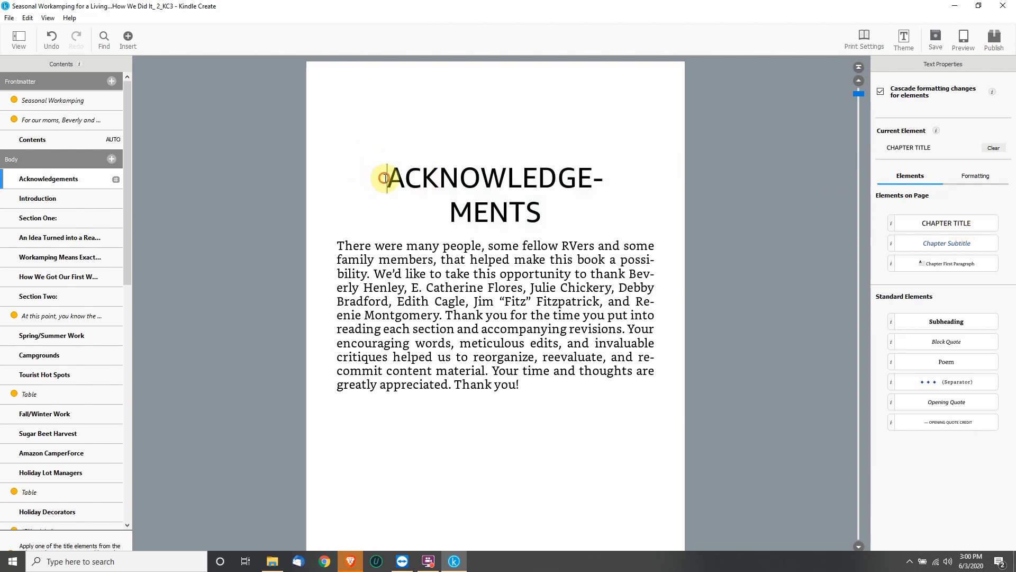
Step: Compare the Acknowledgements heading with the chapter titles of Introduction and An Idea Turned into a Reality
drag(386, 177, 586, 211)
click(58, 199)
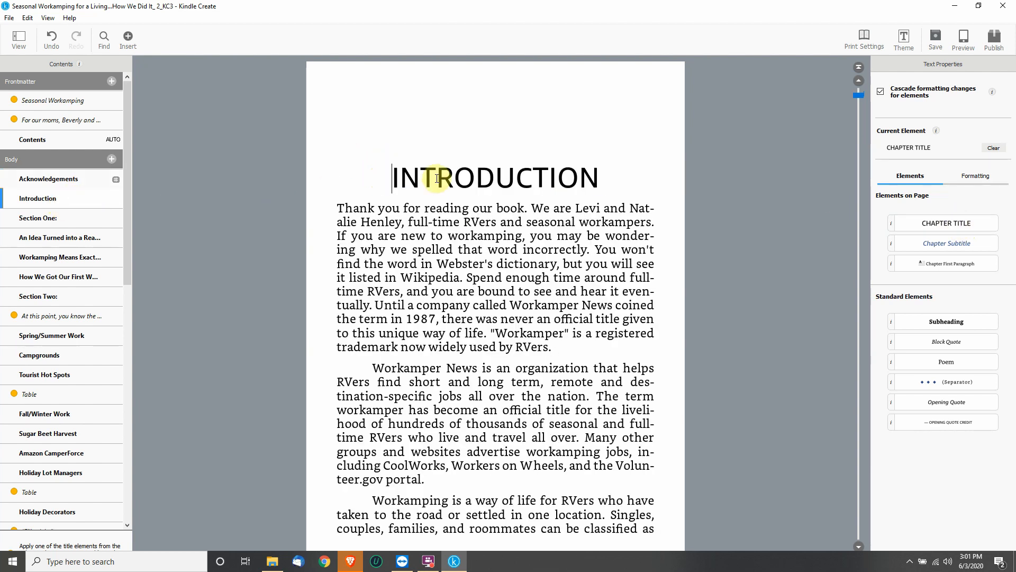
click(69, 238)
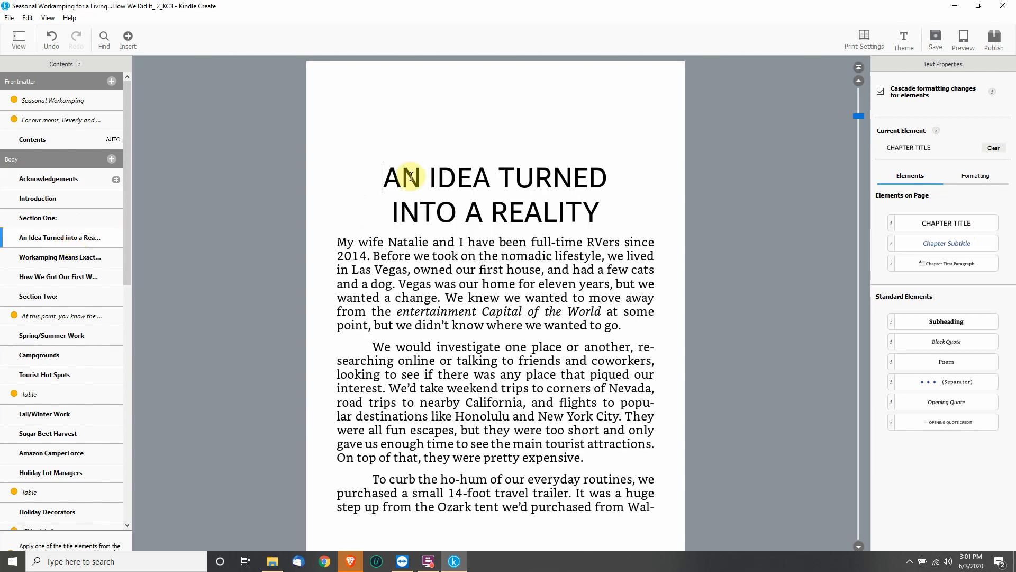
Step: Make the Acknowledgements chapter title bold and set its font face to Bookerly (serif)
click(68, 181)
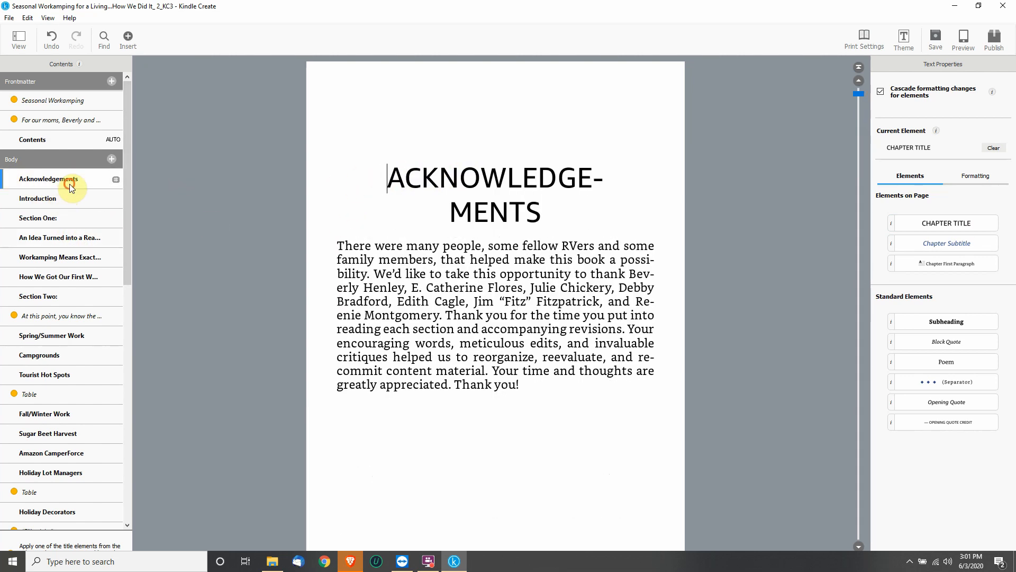
click(976, 175)
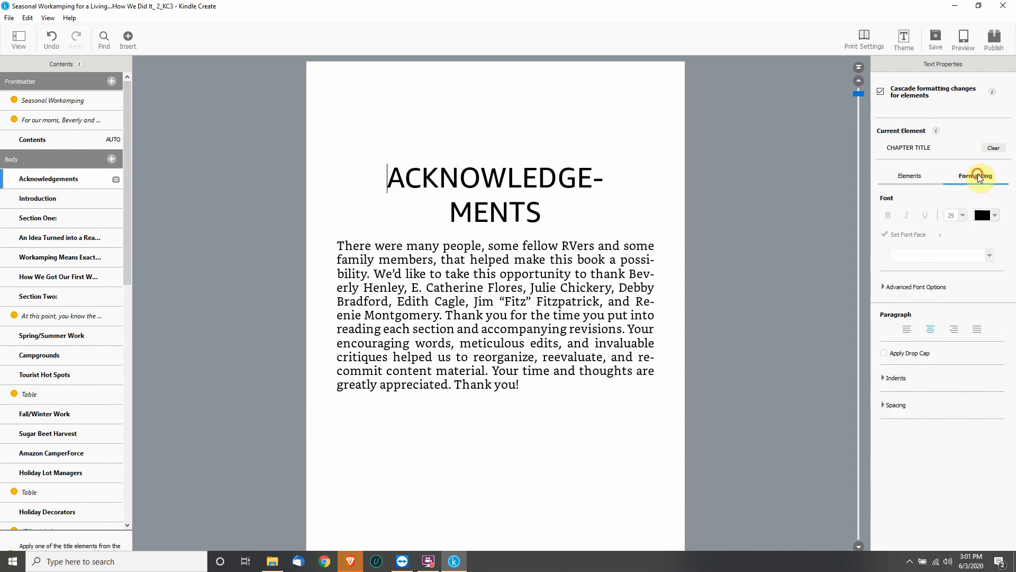
drag(393, 176, 609, 193)
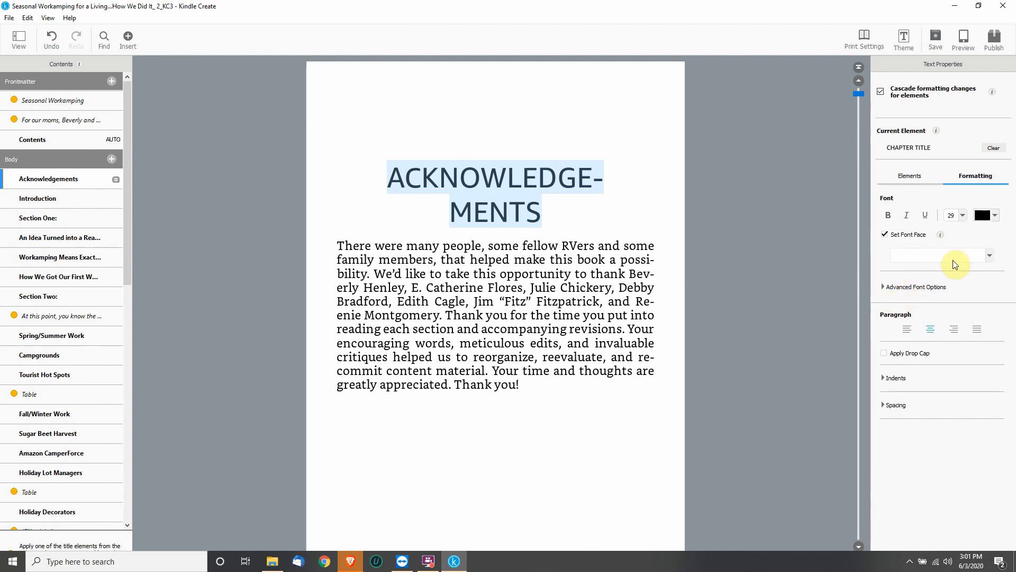
click(889, 216)
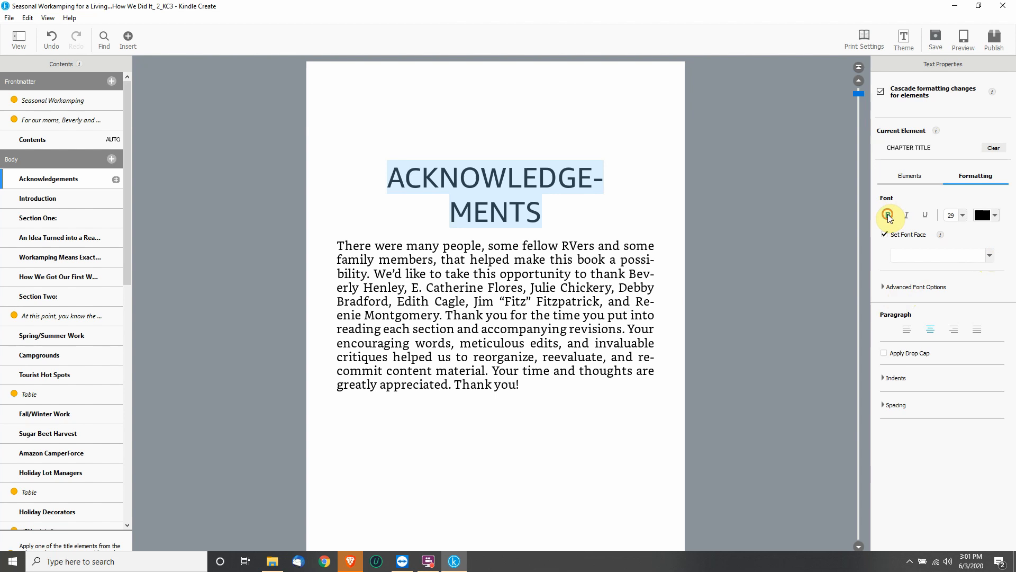
click(992, 257)
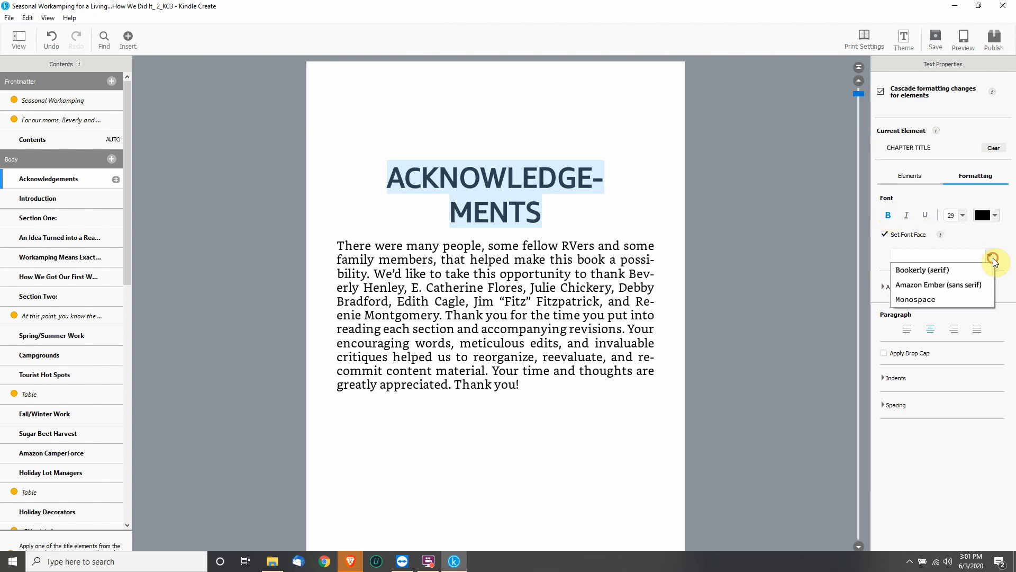
click(944, 269)
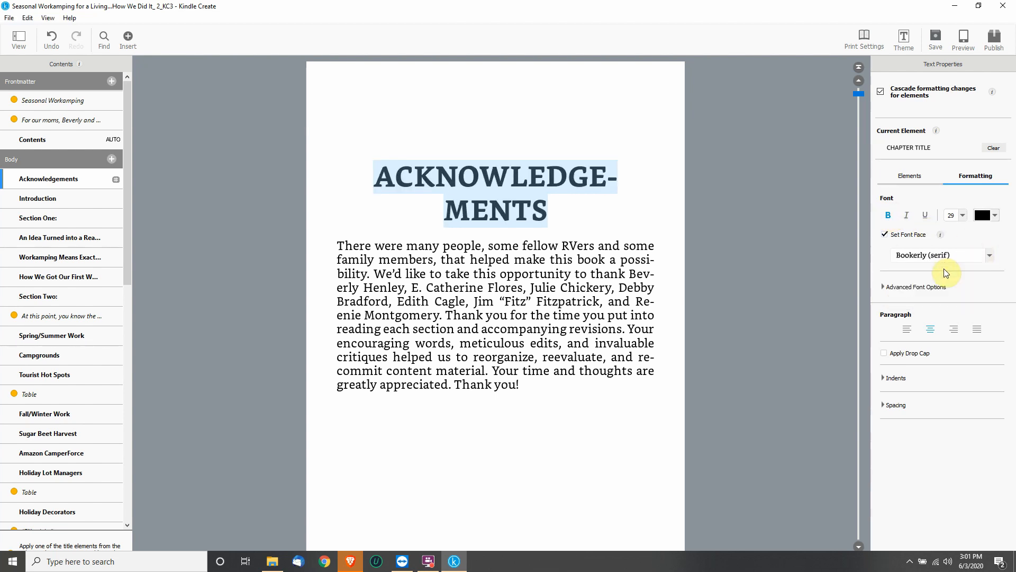
Step: Look over the advanced font options for the Acknowledgements chapter title and set its font size to 16
click(884, 288)
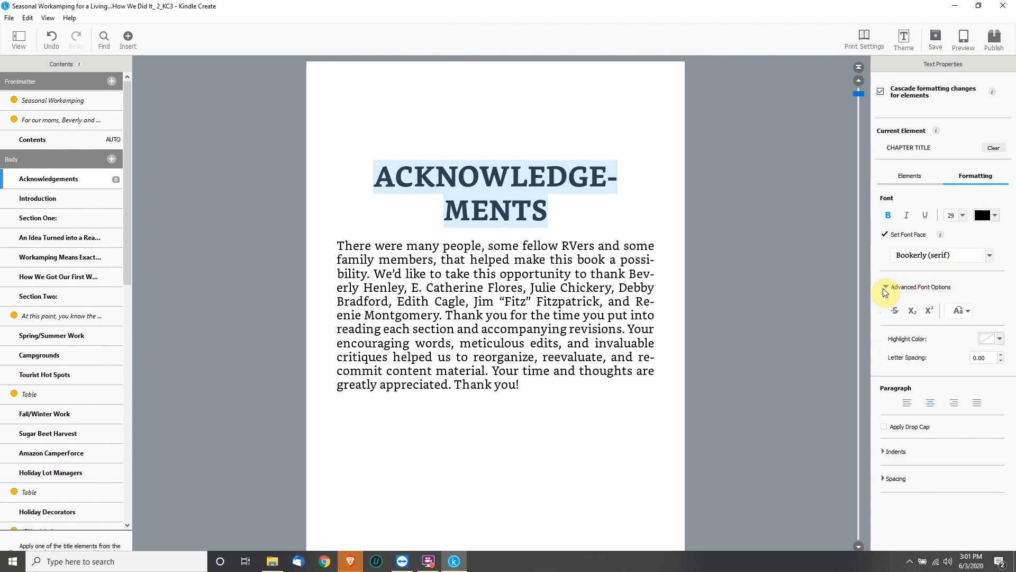
click(885, 290)
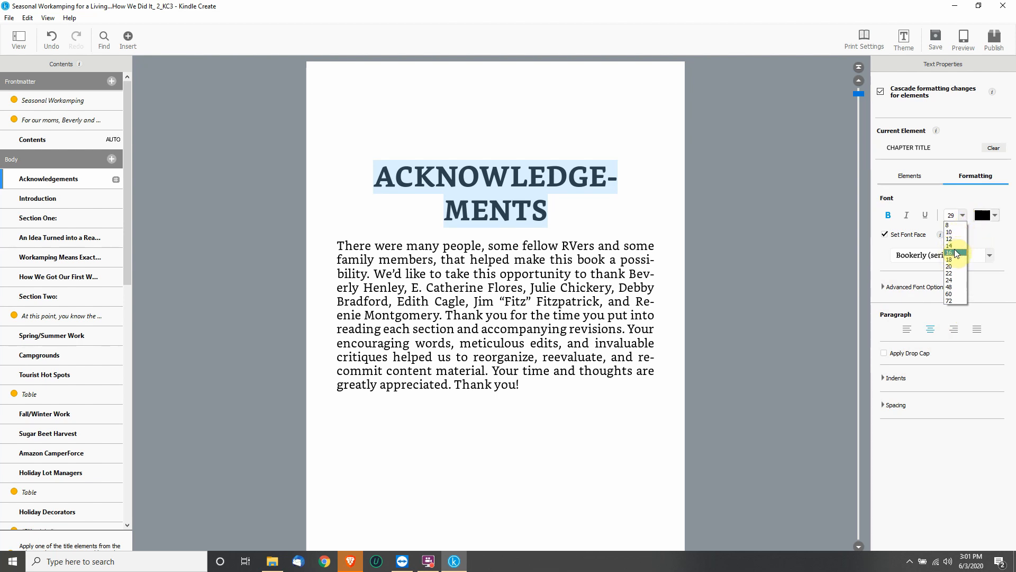
click(954, 251)
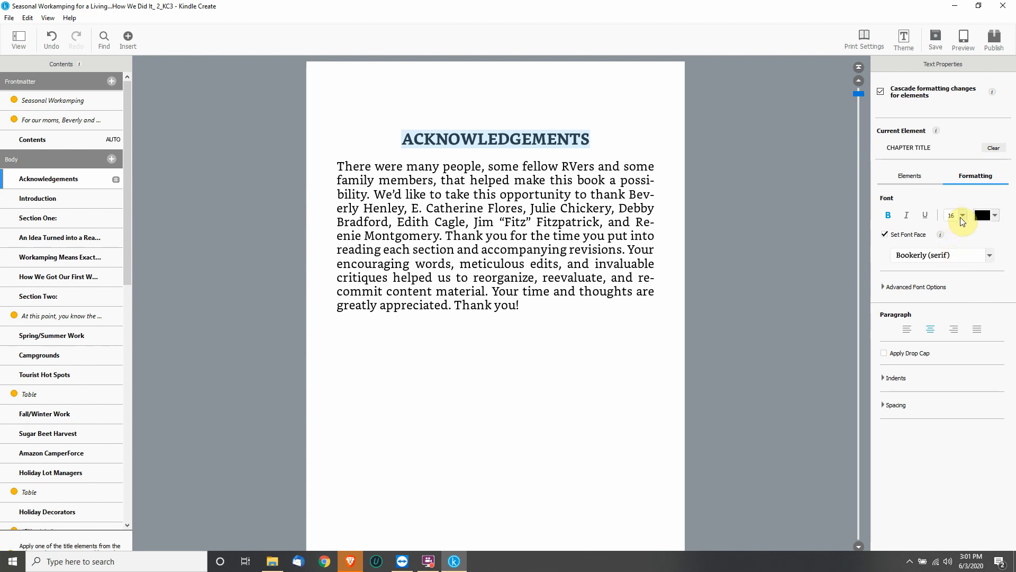
click(338, 166)
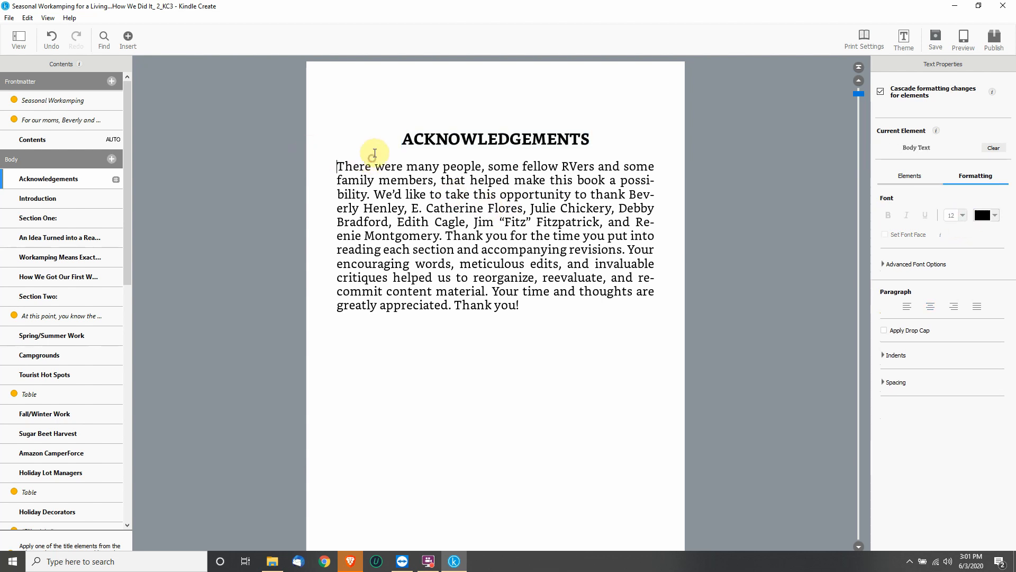
Step: Review the chapter title pages from Introduction through Section One, An Idea Turned into a Reality and Workamping Means Exactly What It Says
click(43, 198)
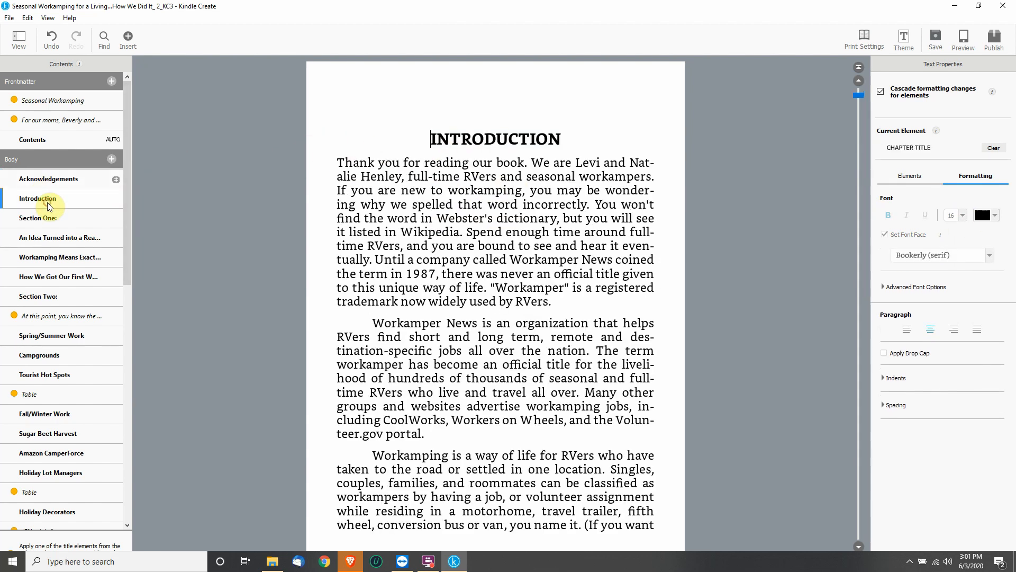
click(45, 218)
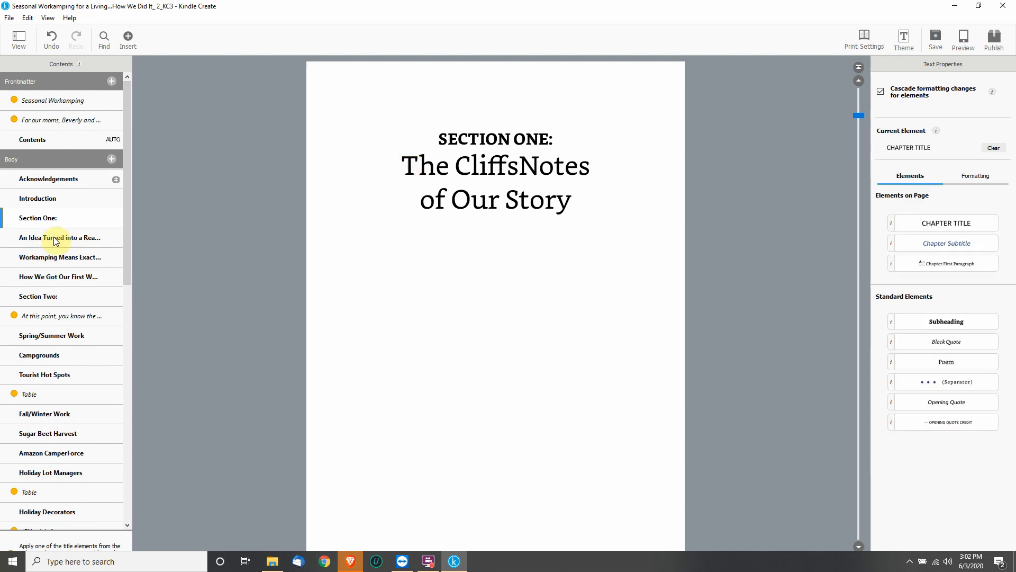
click(59, 237)
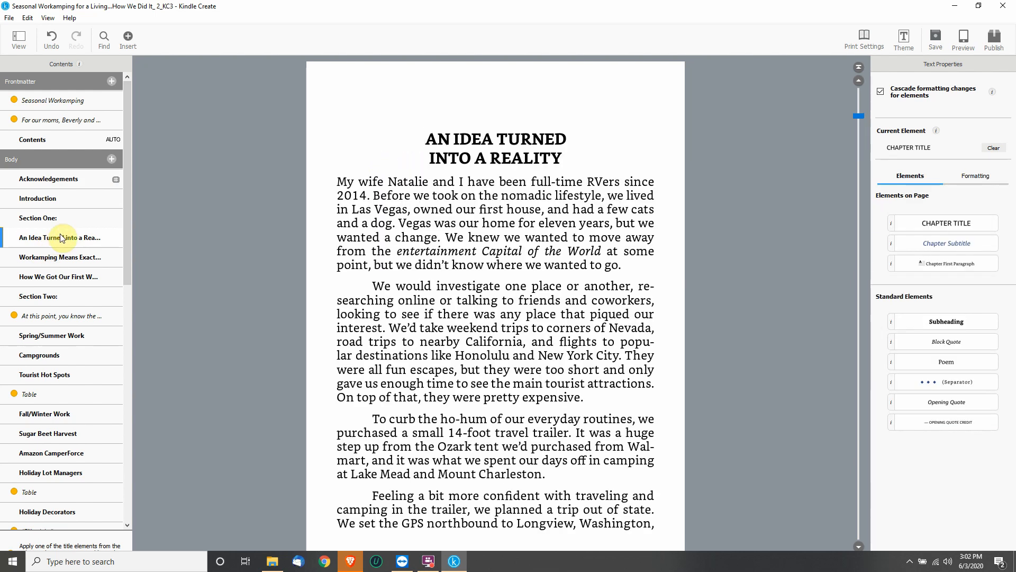
click(53, 260)
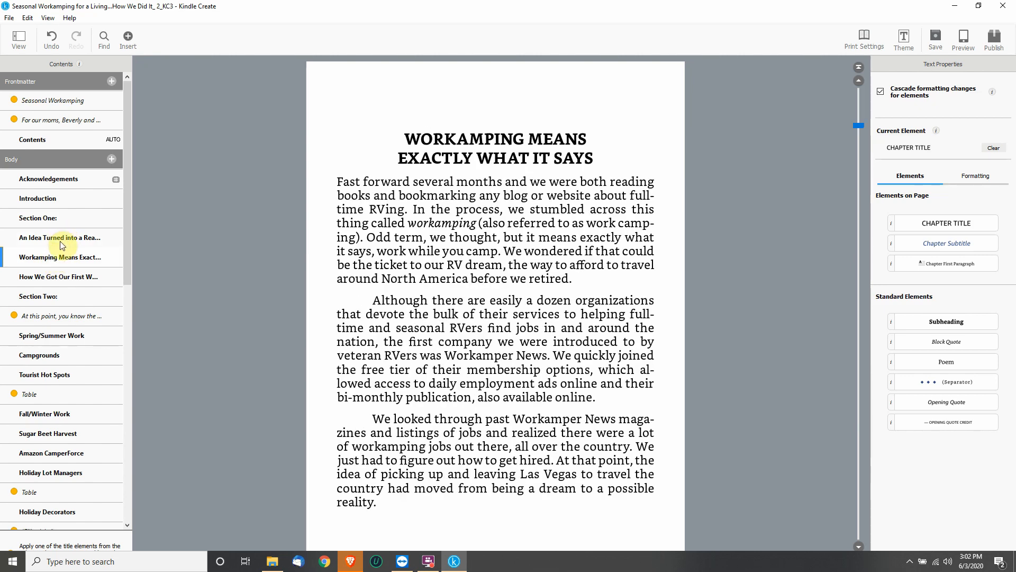
click(62, 239)
click(37, 261)
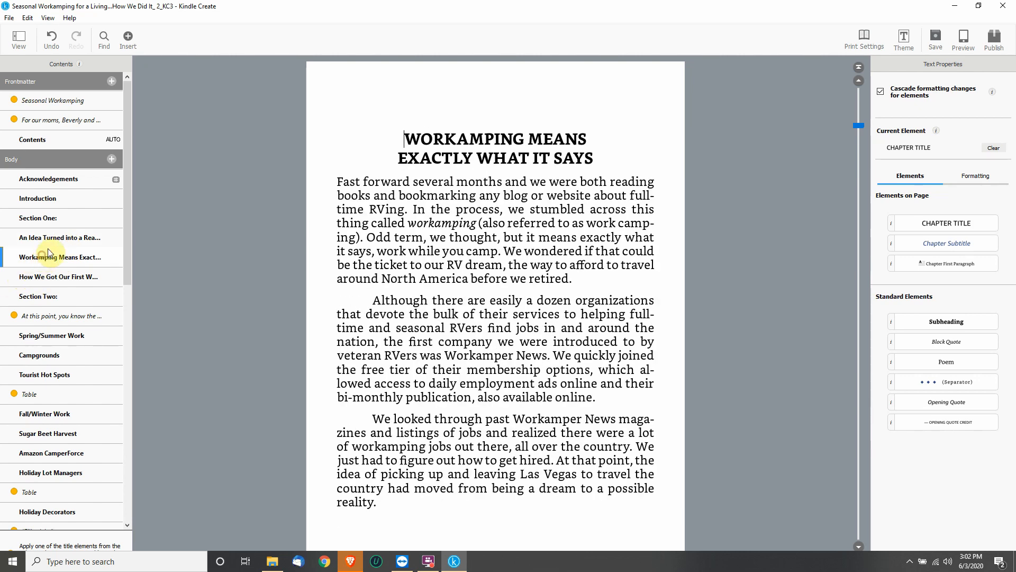
click(63, 237)
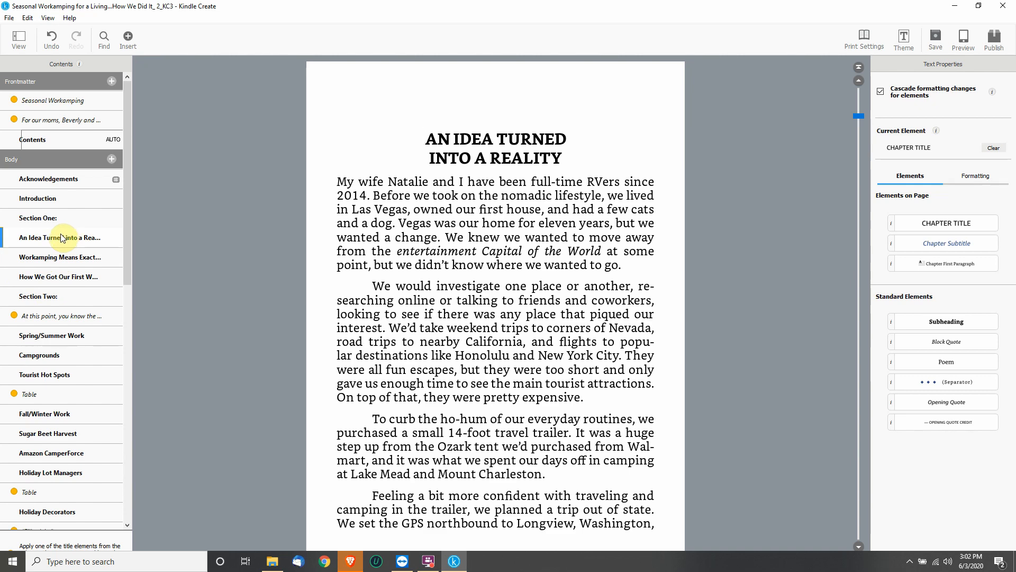
click(49, 258)
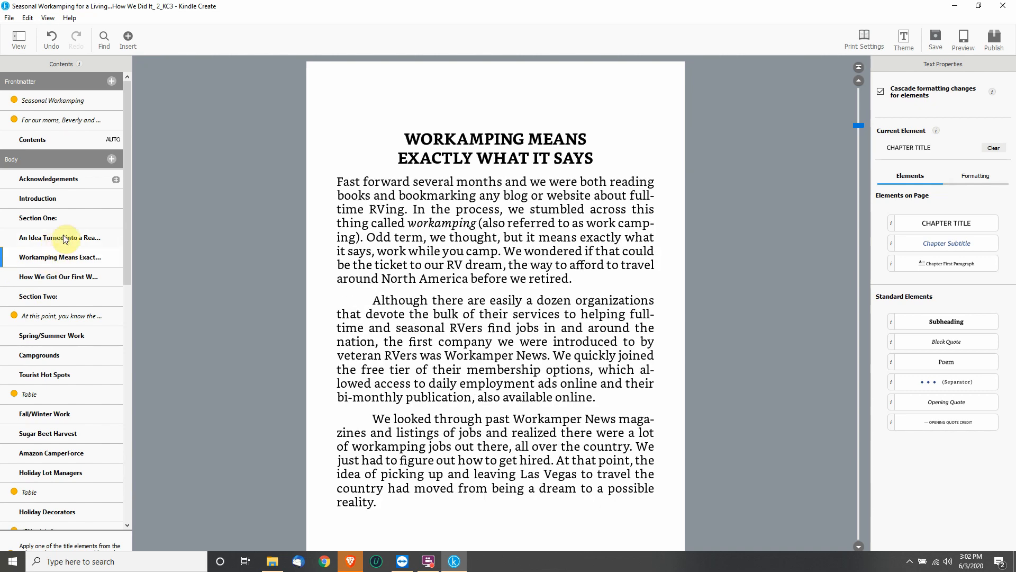
Step: Merge the Workamping Means Exactly What It Says section with the previous section
right_click(46, 259)
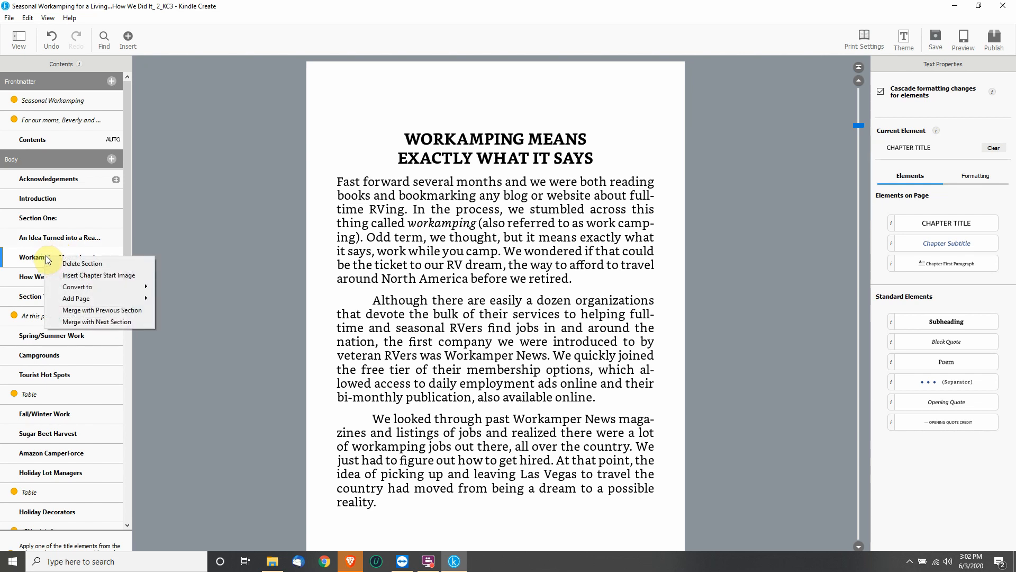
mouse_move(117, 292)
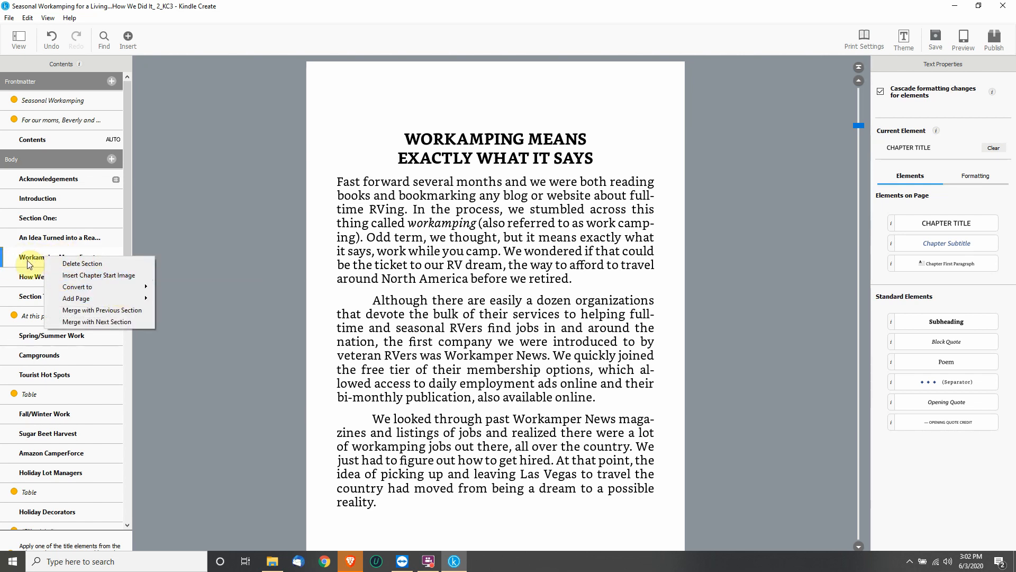
click(102, 311)
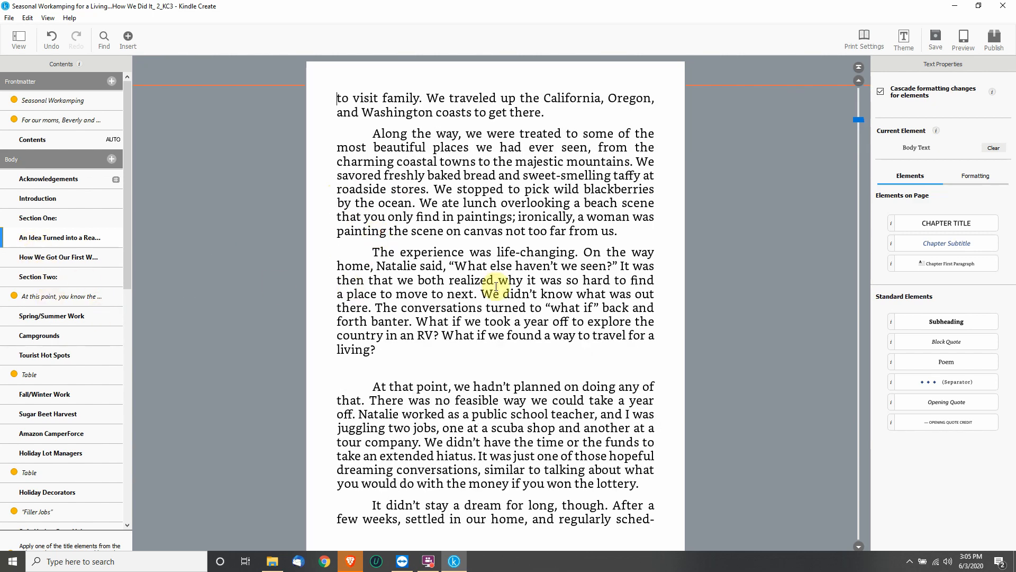
Step: Separate the Workamping Means Exactly What It Says line from the paragraph above and make it bold and italic
scroll(413, 225, down, 5)
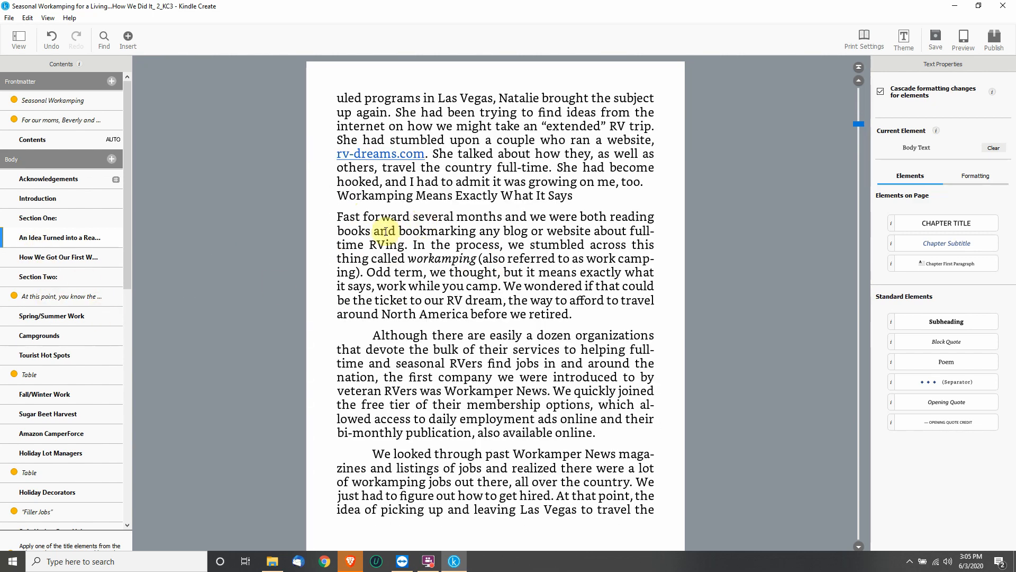
key(Return)
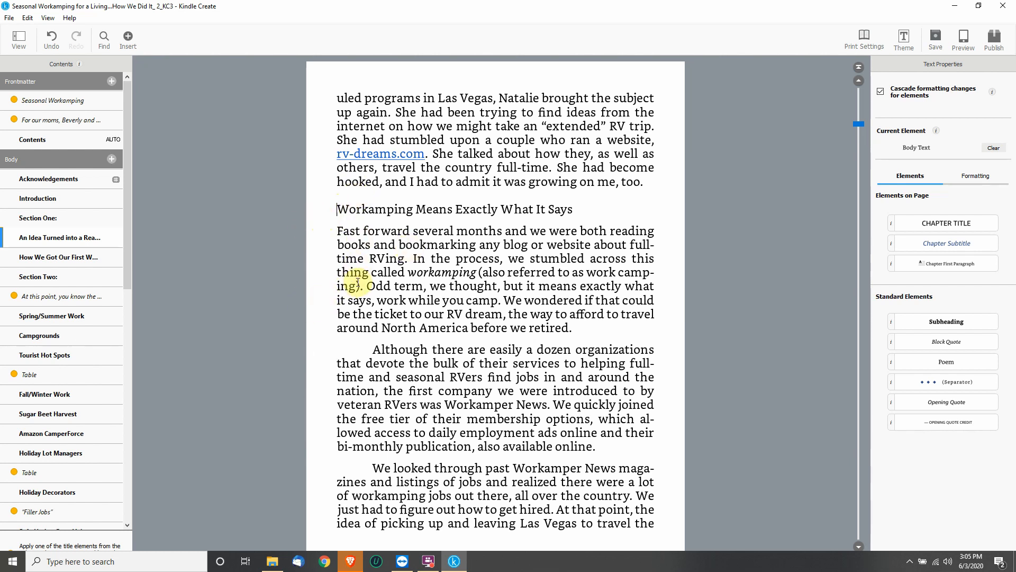
drag(337, 209, 593, 210)
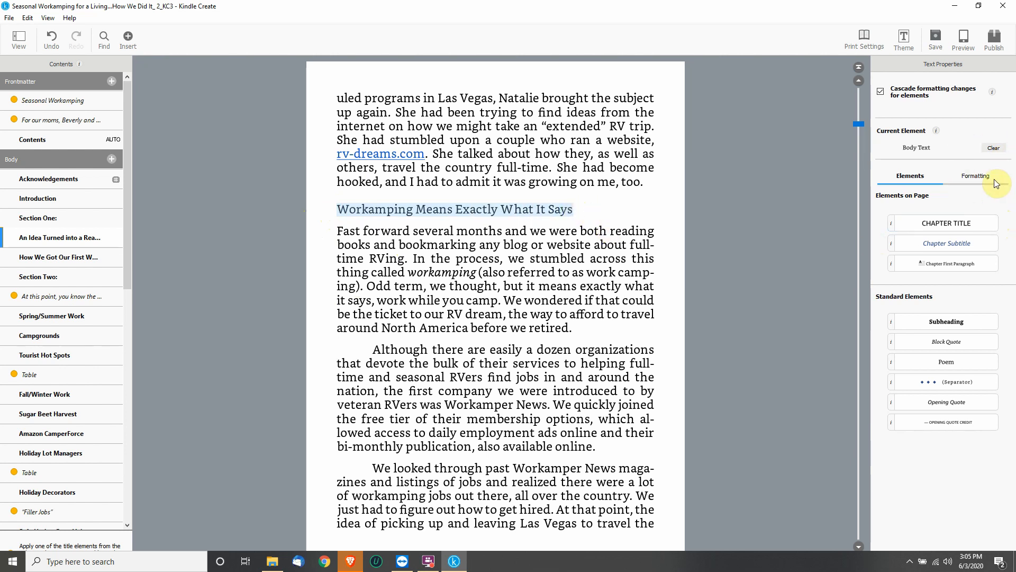
click(978, 174)
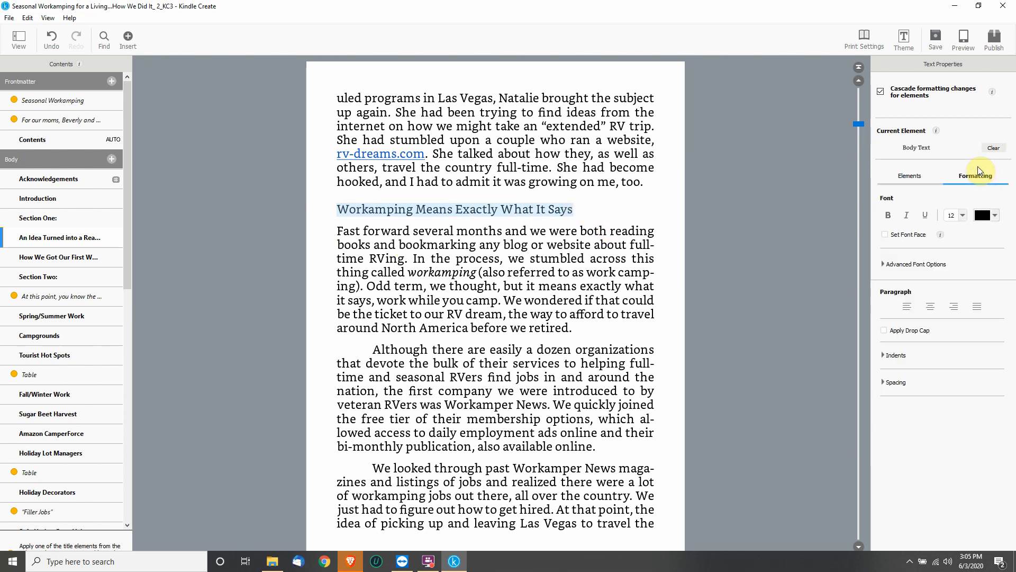
click(889, 215)
click(906, 215)
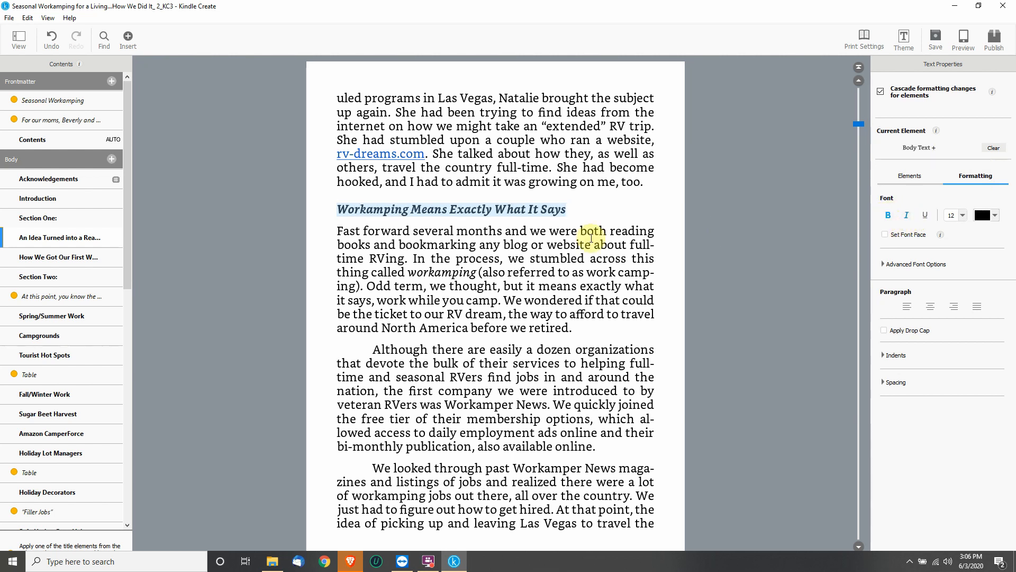
click(499, 286)
Step: Look through the following sections, from Section Two and its untitled introduction to Spring/Summer Work, Campgrounds and Tourist Hot Spots
scroll(377, 233, down, 5)
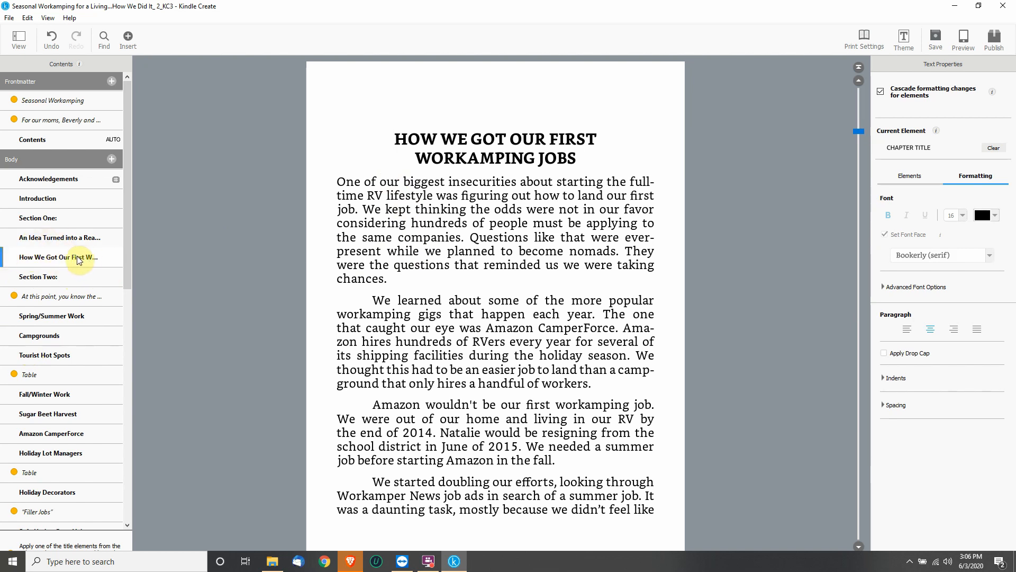
click(47, 279)
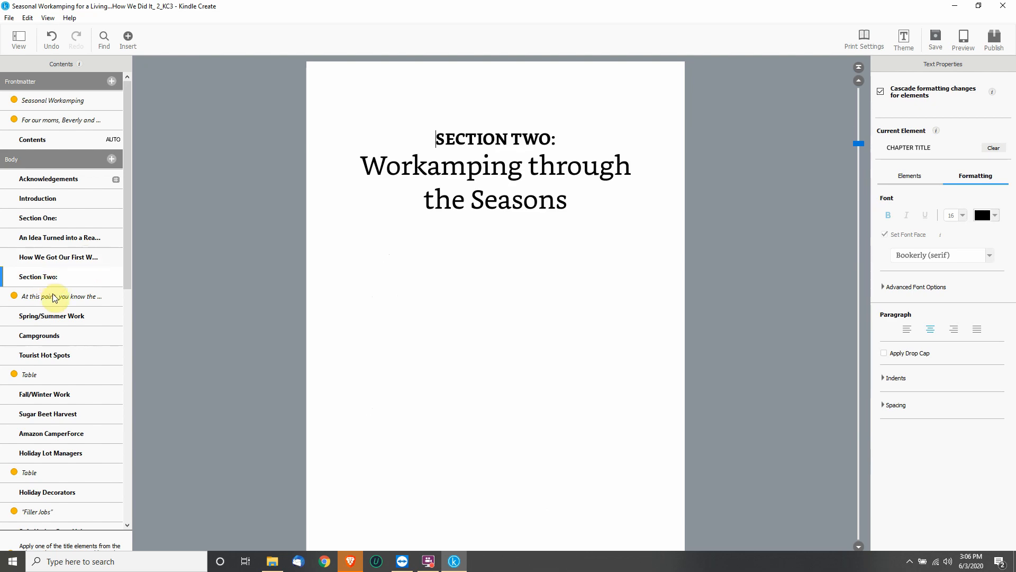
scroll(53, 291, down, 1)
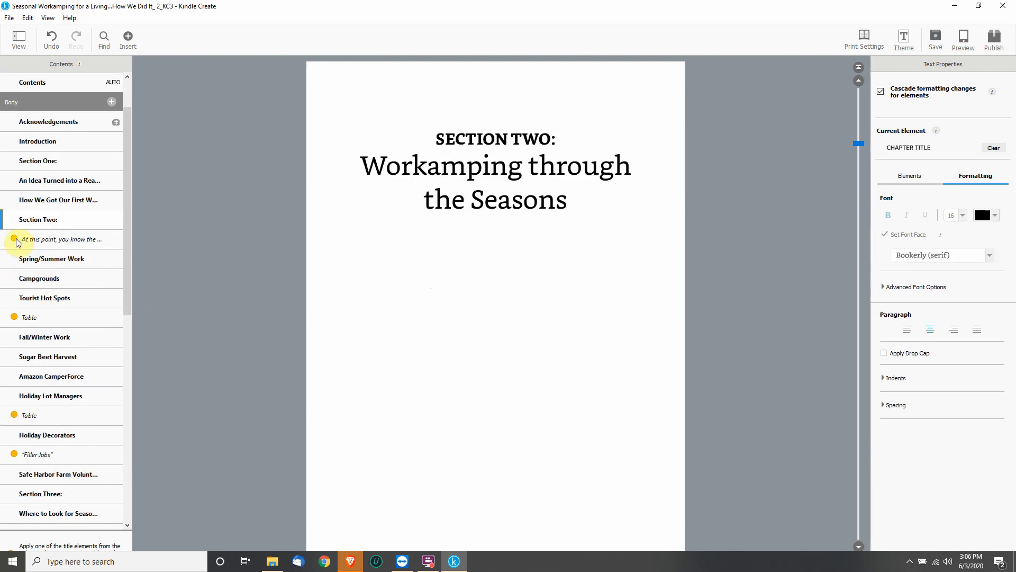
click(72, 241)
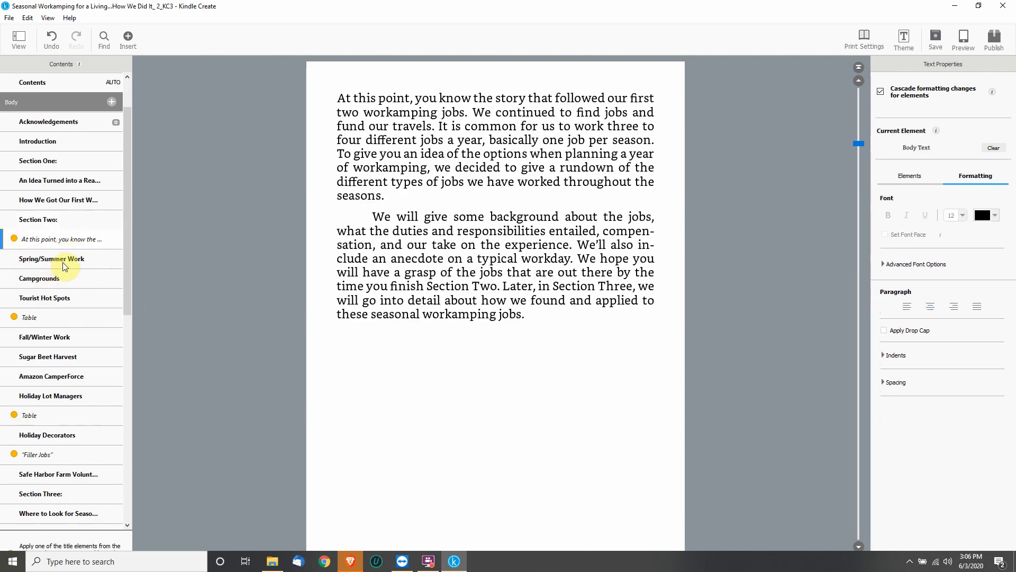
click(63, 265)
click(57, 280)
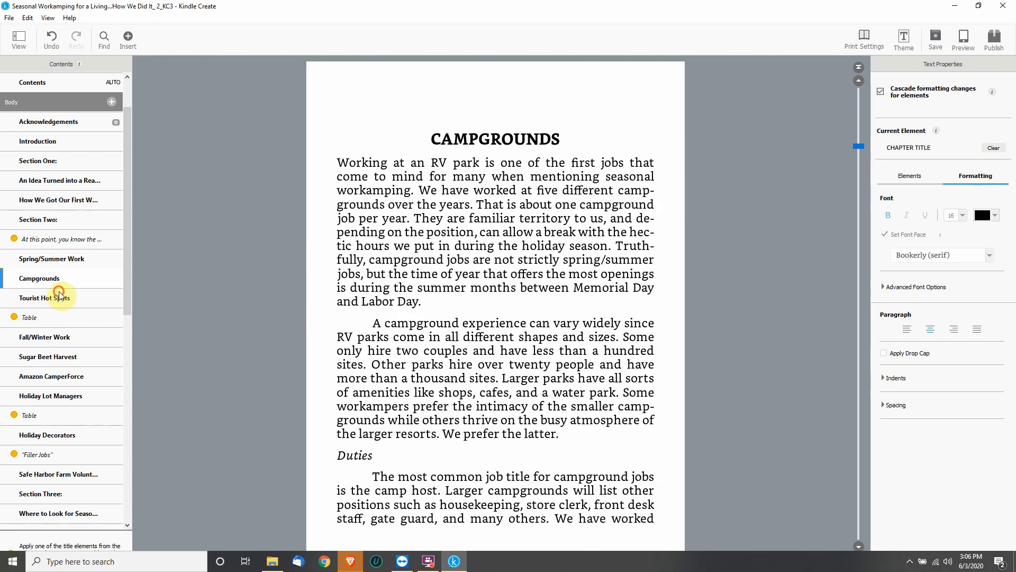
click(60, 296)
click(67, 258)
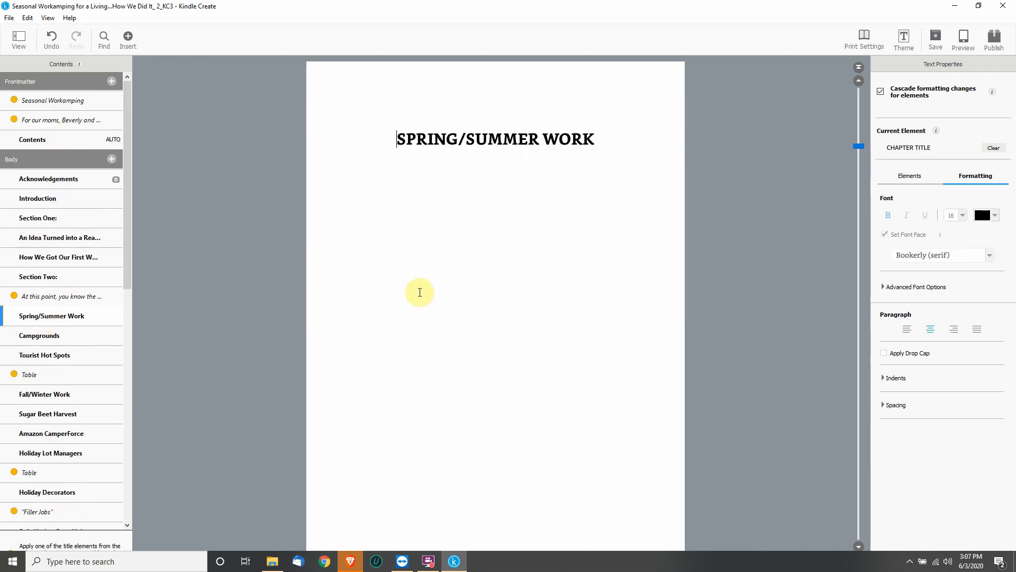
scroll(394, 234, down, 2)
scroll(396, 241, up, 2)
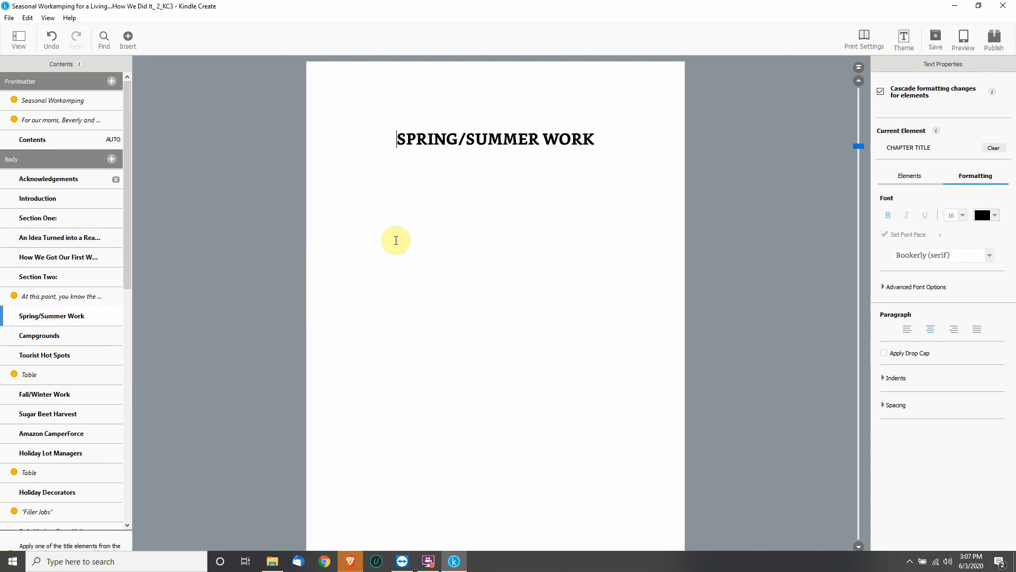
Step: Merge the Campgrounds section with the previous section, Spring/Summer Work
click(42, 342)
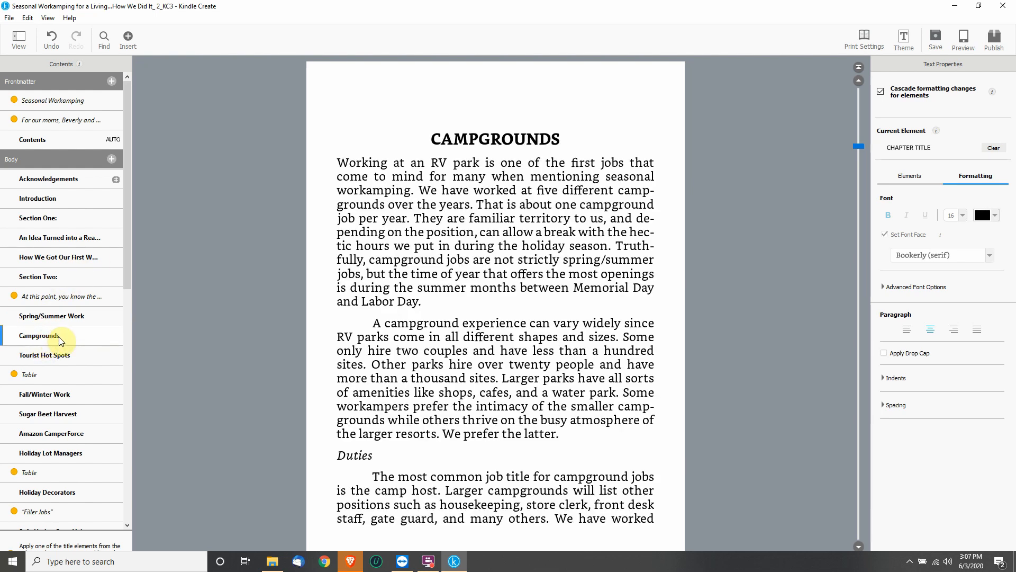
right_click(46, 334)
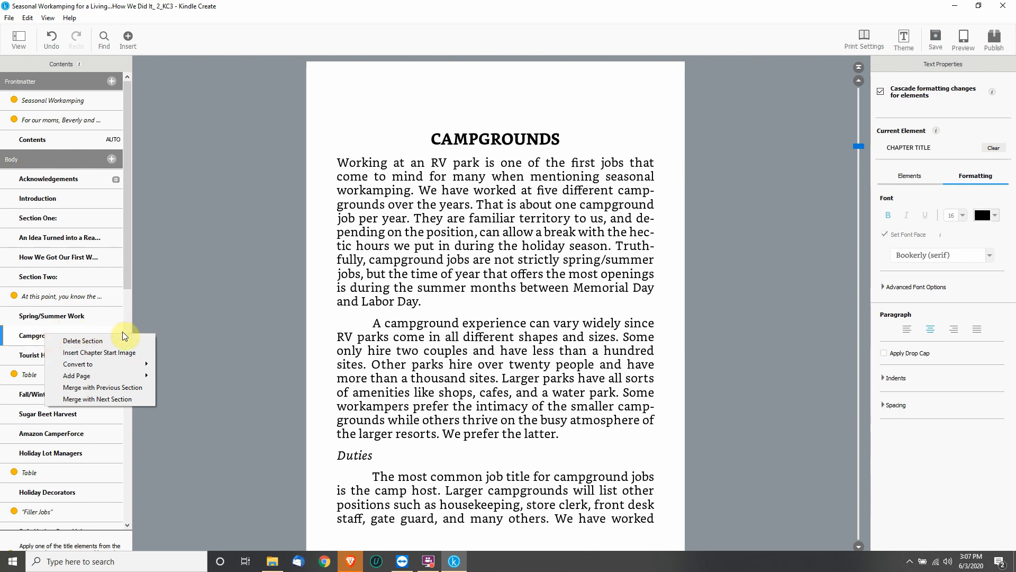
click(101, 387)
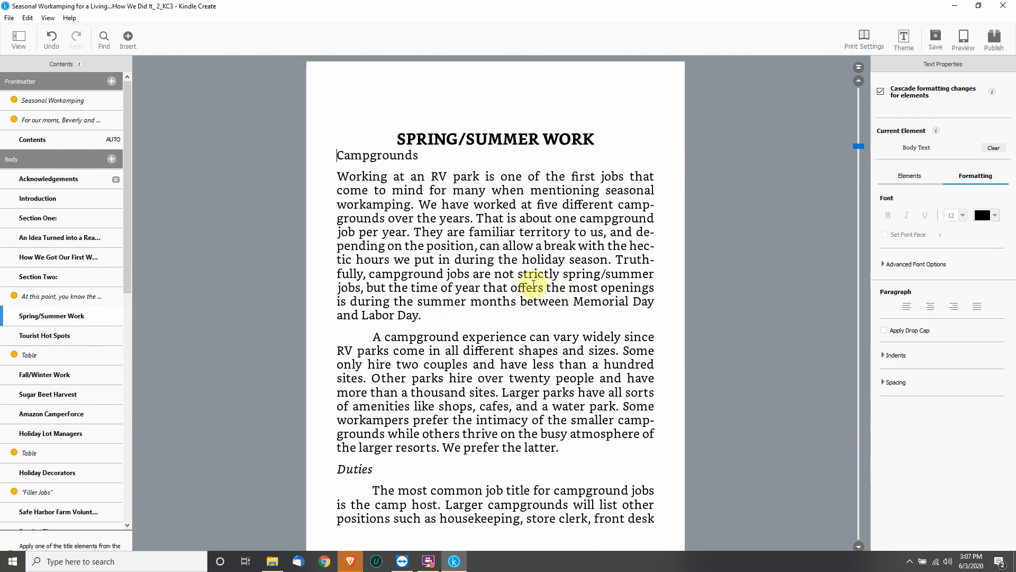
Step: Add space between the Spring/Summer Work title and the Campgrounds line, and make Campgrounds bold and italic
key(Return)
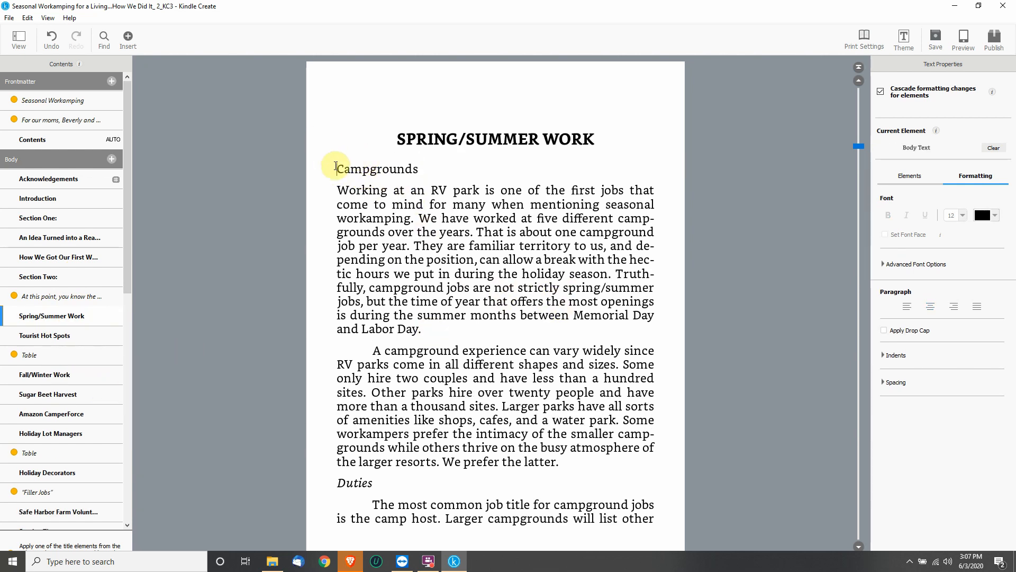
drag(337, 169, 420, 169)
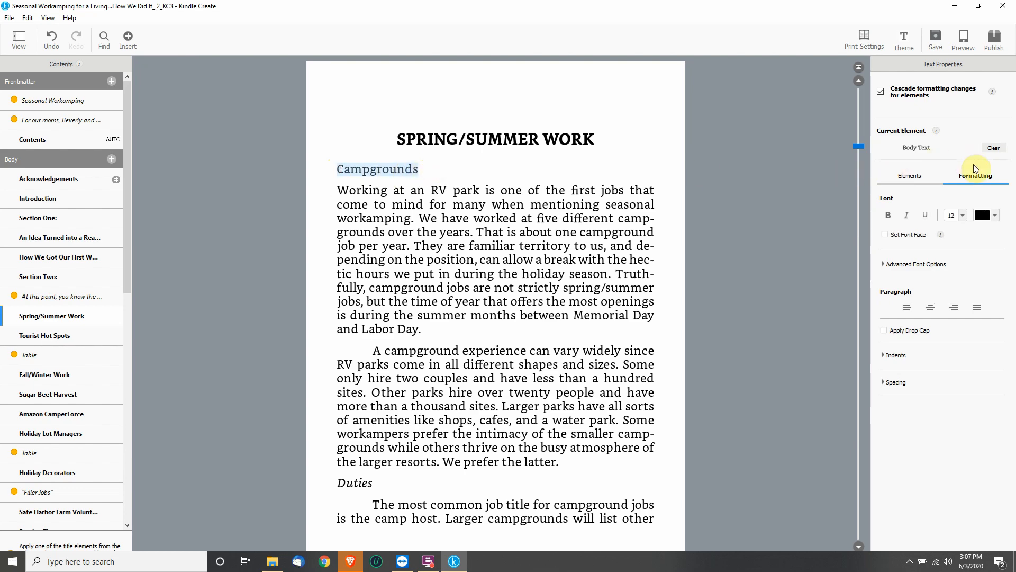
click(909, 215)
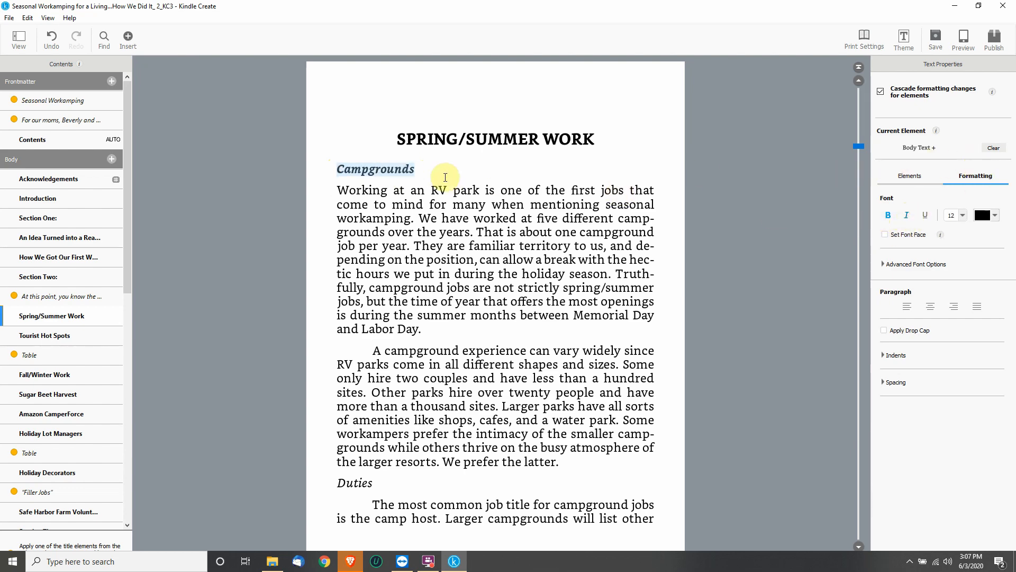
Step: Review the merged Spring/Summer Work chapter and the remaining sections in the book's contents list
scroll(338, 474, down, 8)
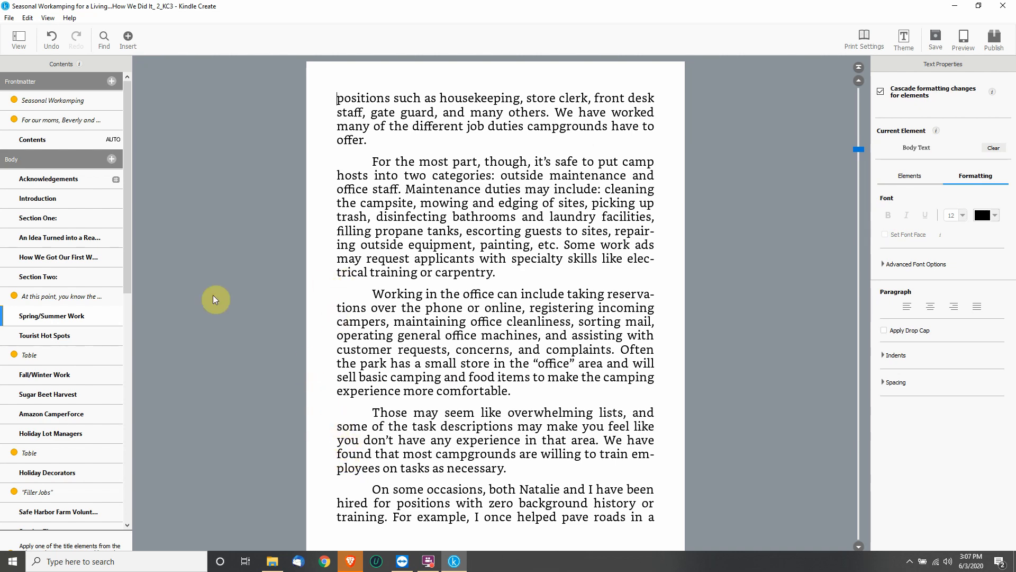
scroll(71, 333, down, 3)
scroll(71, 333, down, 4)
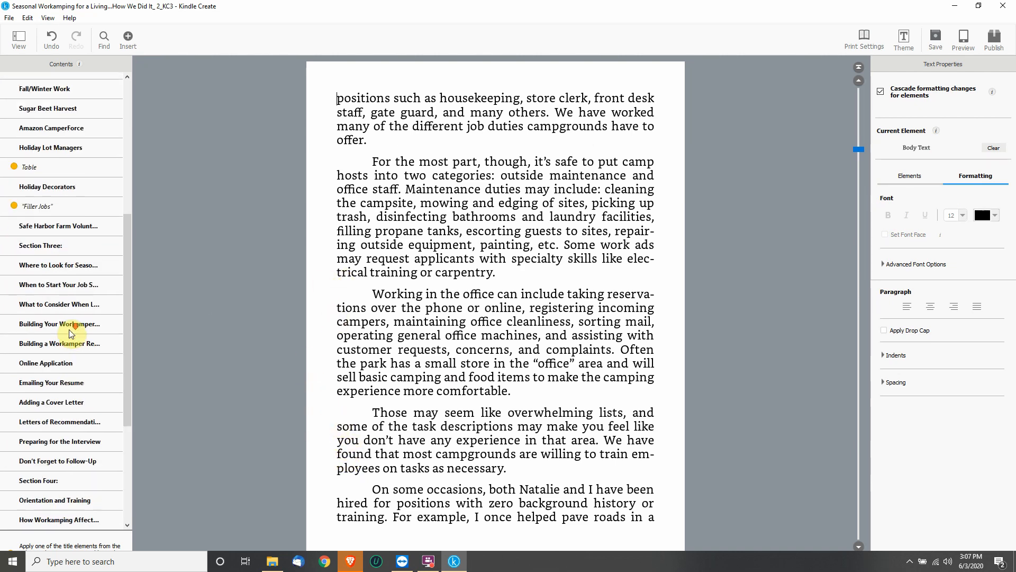
scroll(71, 334, down, 3)
scroll(71, 334, up, 8)
scroll(593, 313, up, 6)
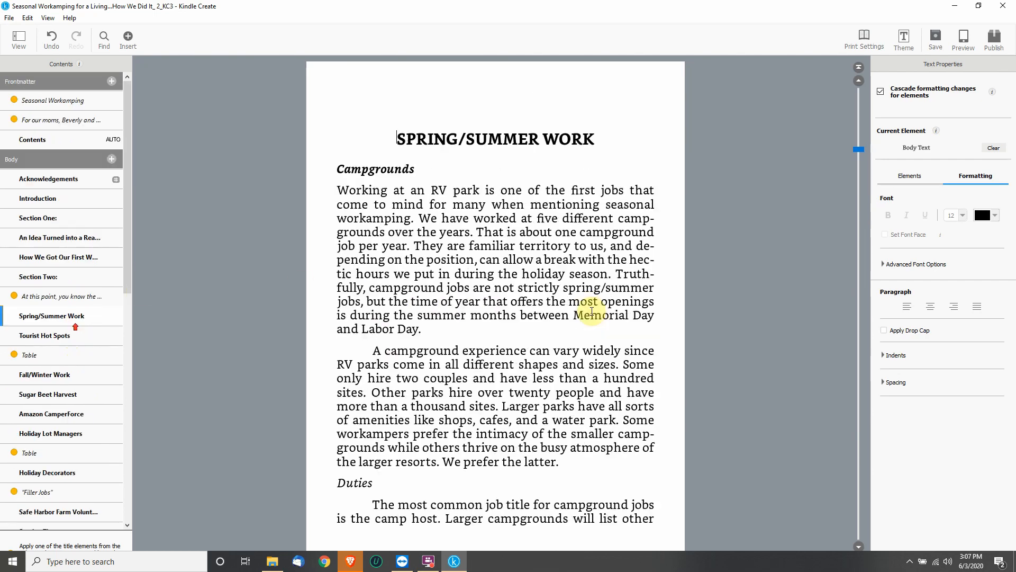
scroll(577, 318, up, 5)
scroll(476, 307, down, 9)
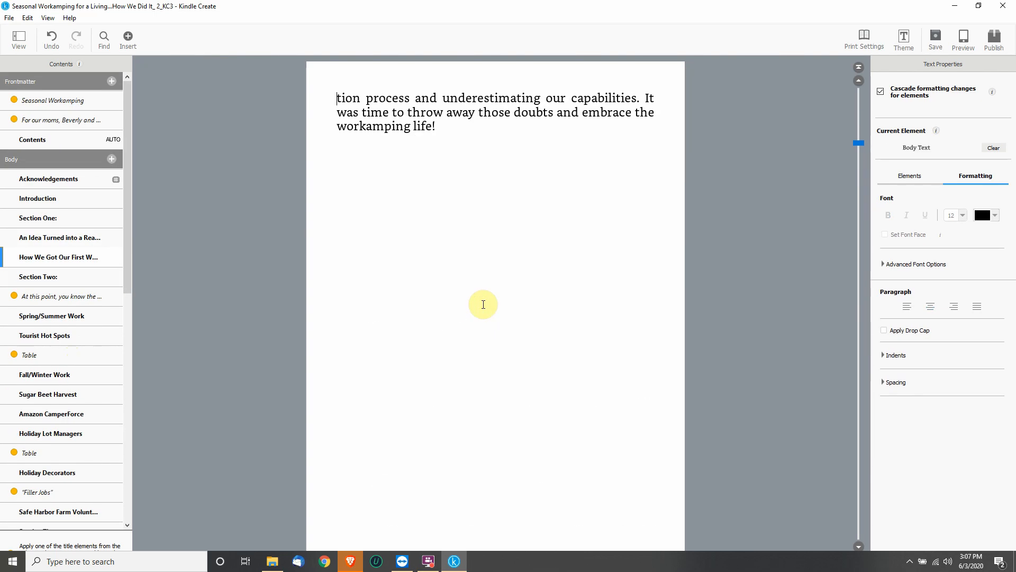
scroll(483, 305, down, 3)
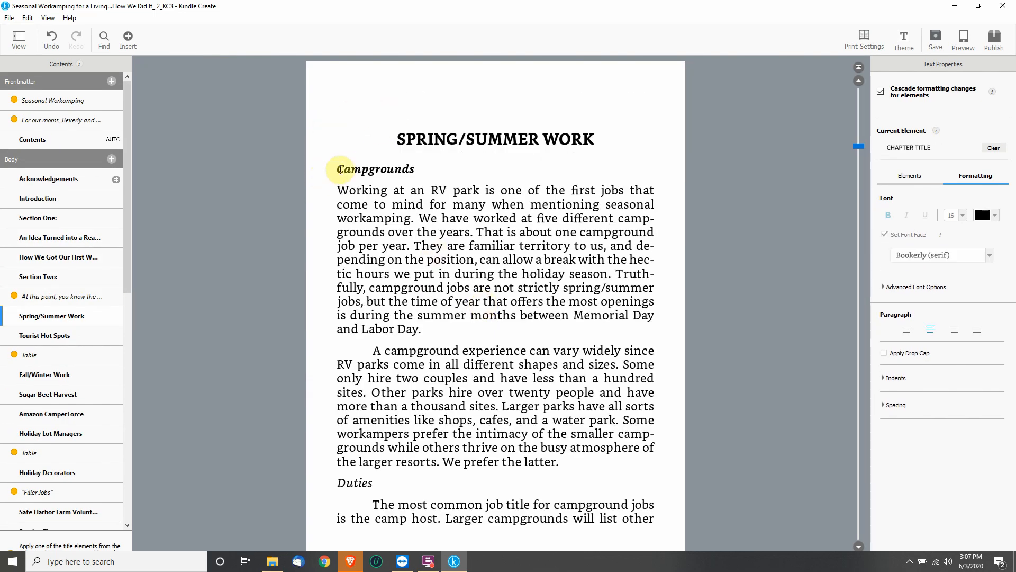
Step: Show the options for splitting the chapter or inserting an image just before the Campgrounds subheading
click(337, 169)
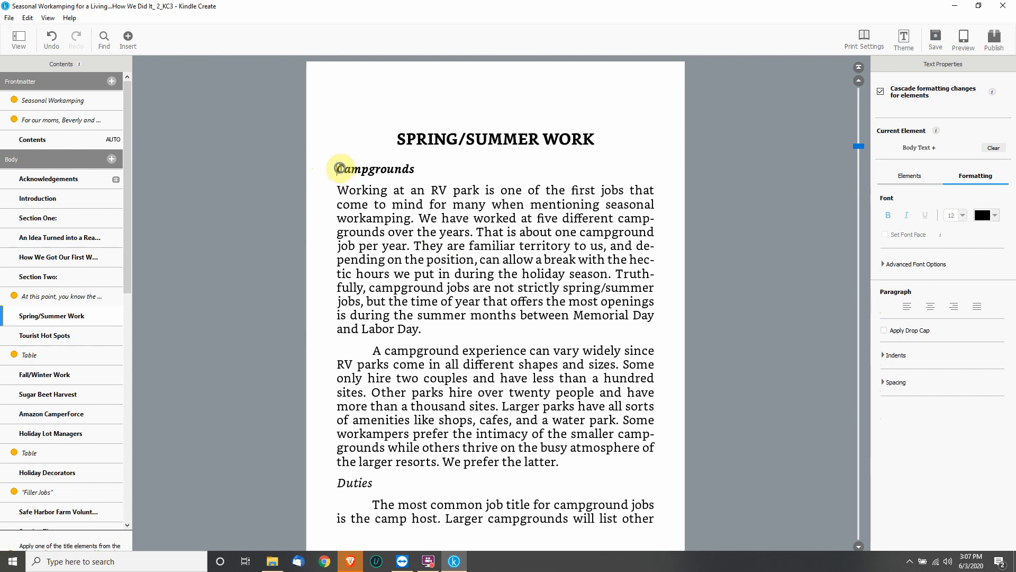
right_click(339, 168)
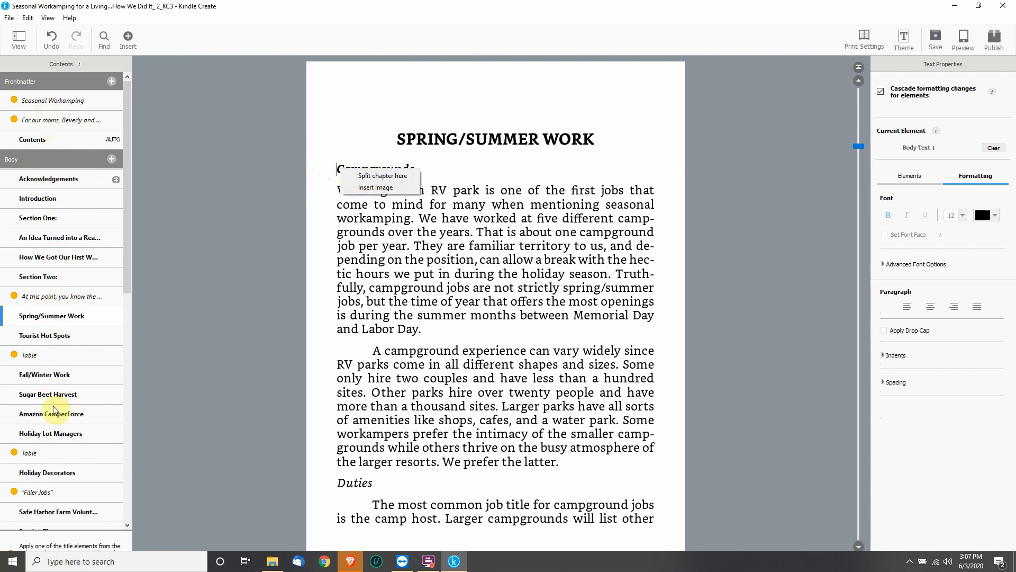
scroll(57, 500, down, 10)
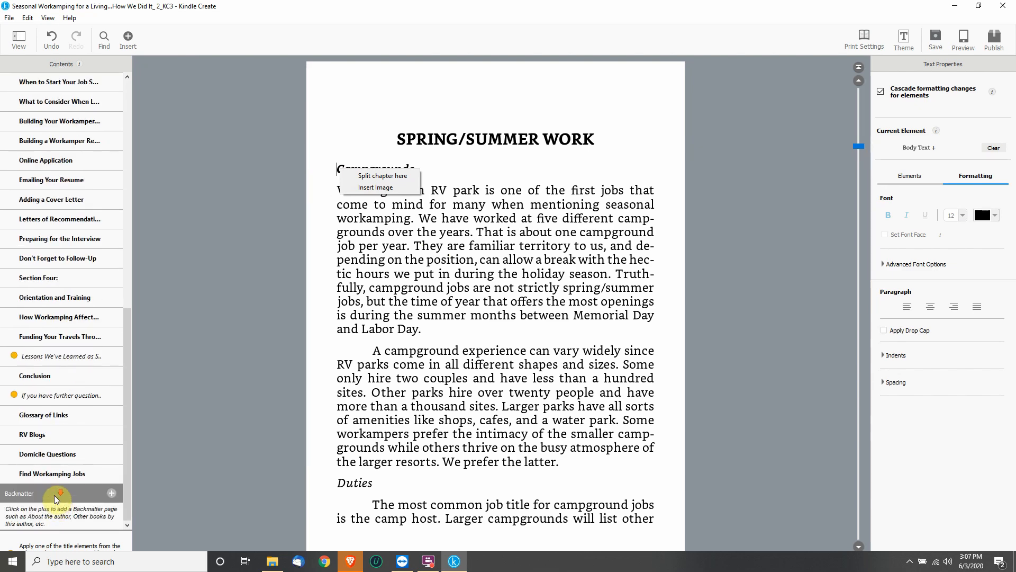
click(45, 17)
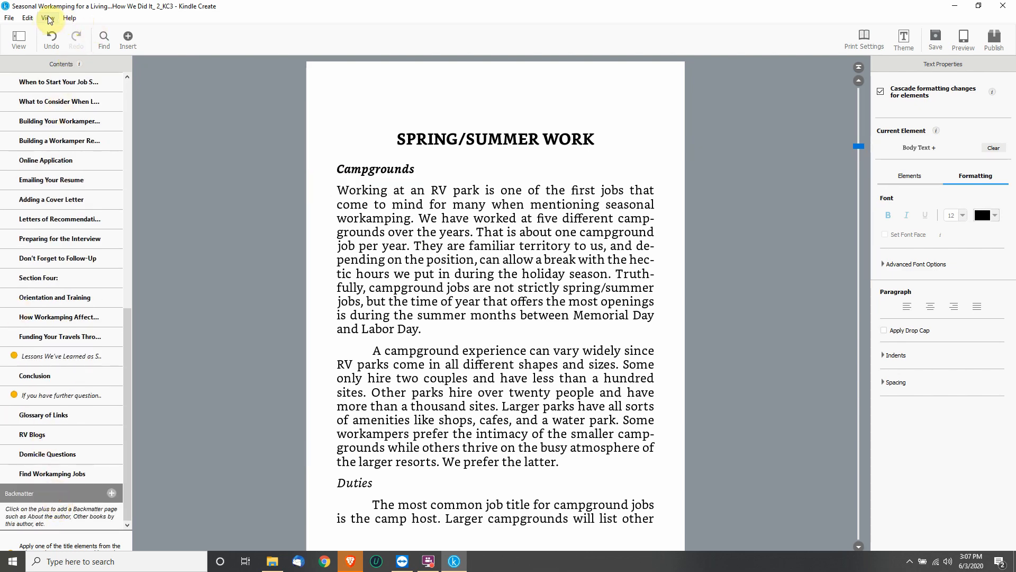
click(48, 19)
click(48, 18)
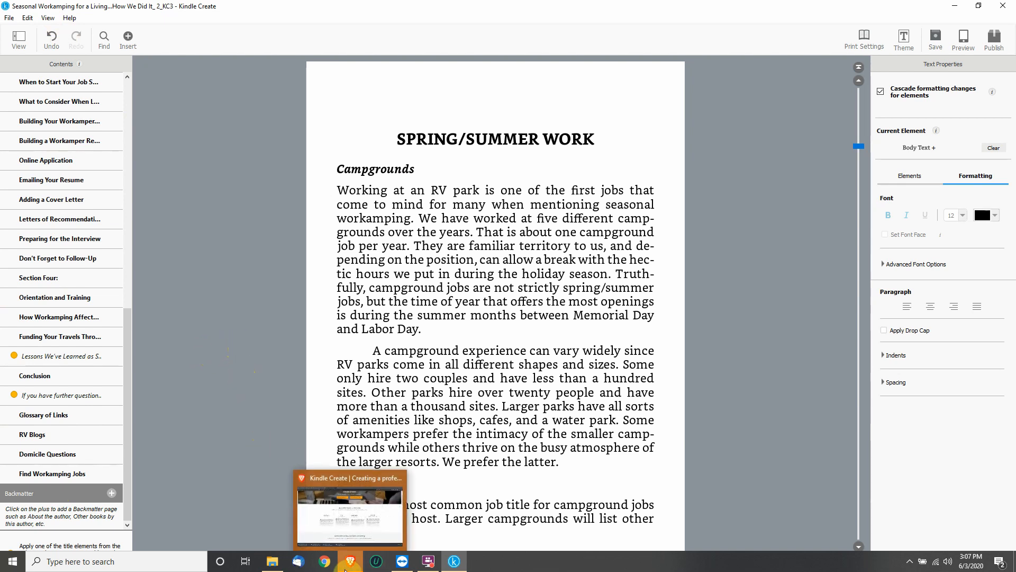
Step: Switch to the browser and review KDP's eBook Manuscript Formatting Guide, reached from the KDP Tools and Resources page
click(345, 568)
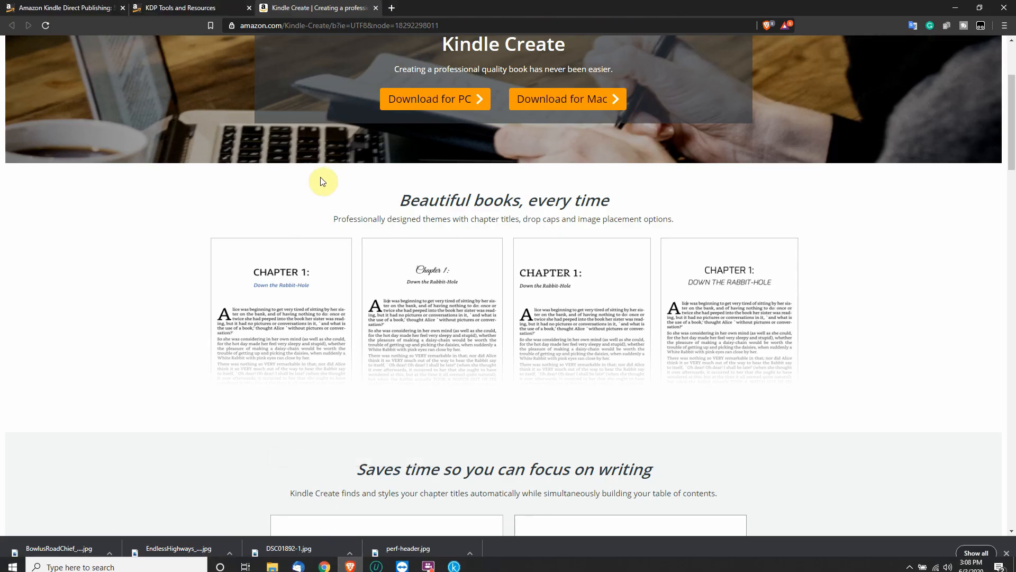
click(199, 8)
scroll(303, 292, up, 3)
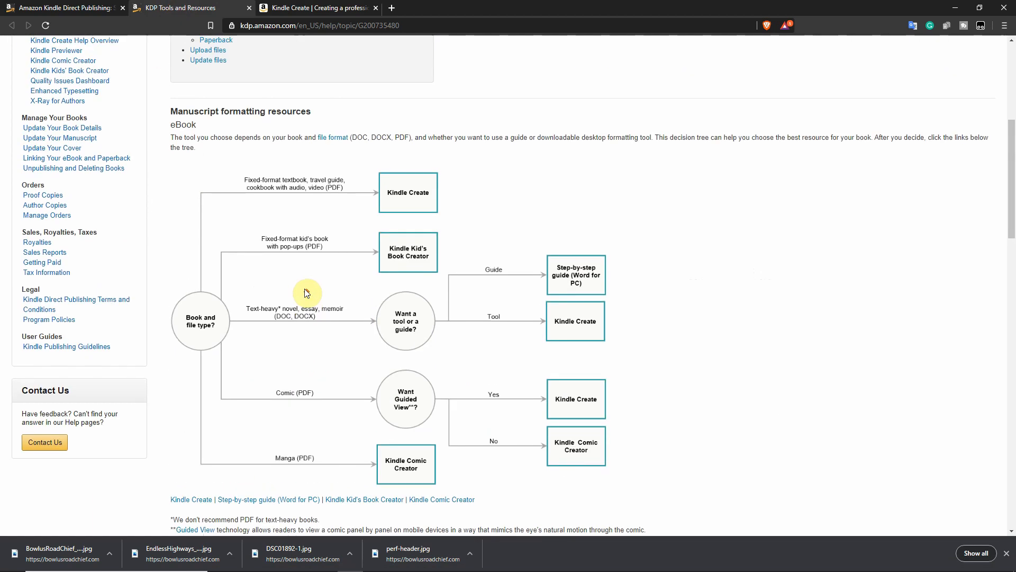
scroll(248, 154, down, 4)
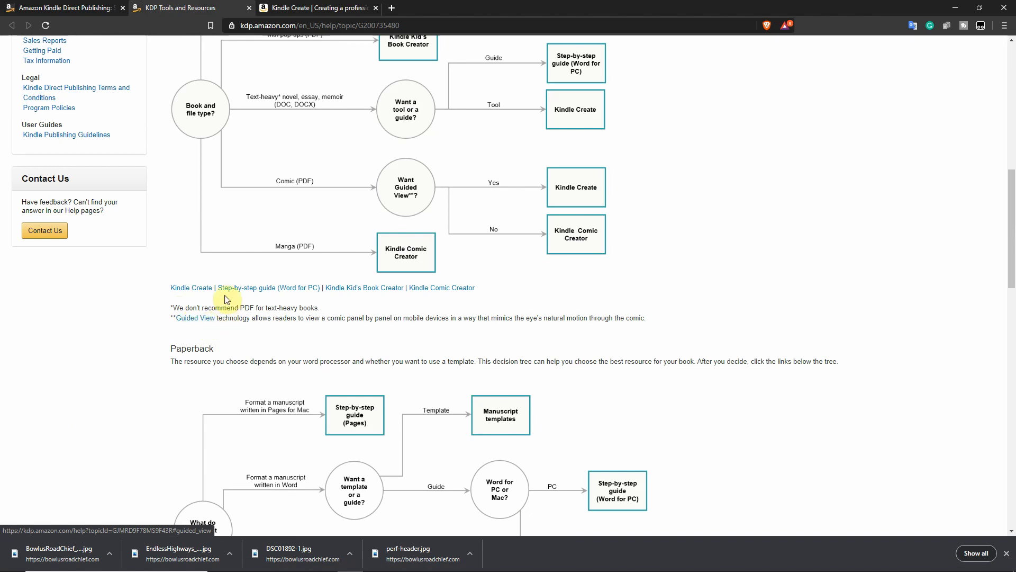
scroll(175, 318, down, 1)
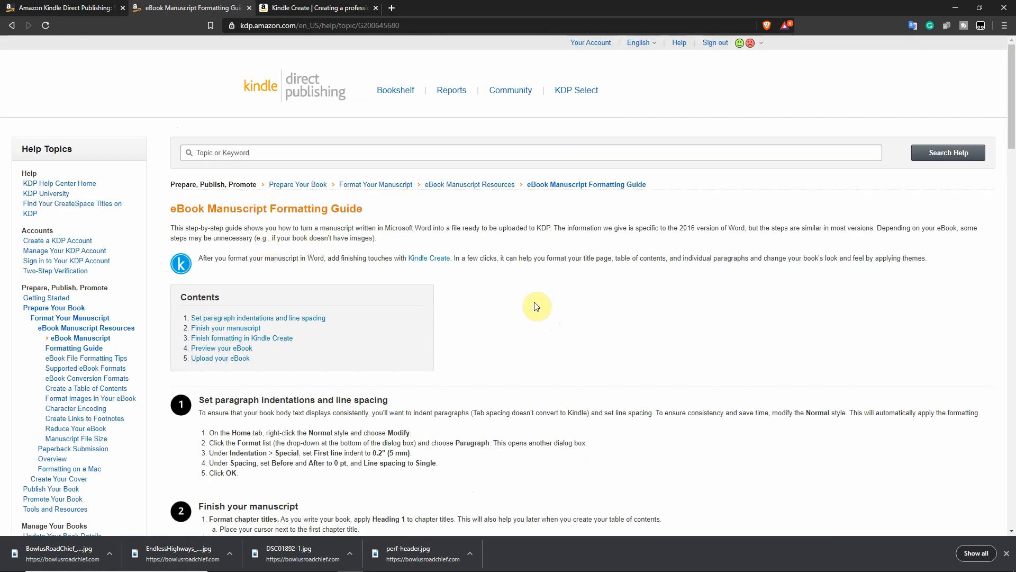
scroll(535, 305, down, 10)
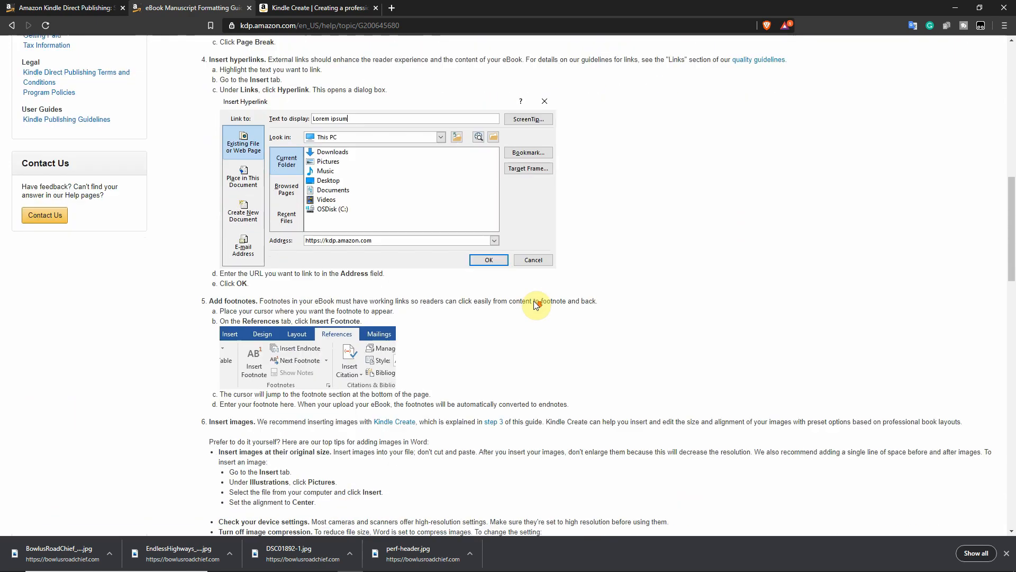
scroll(541, 302, down, 8)
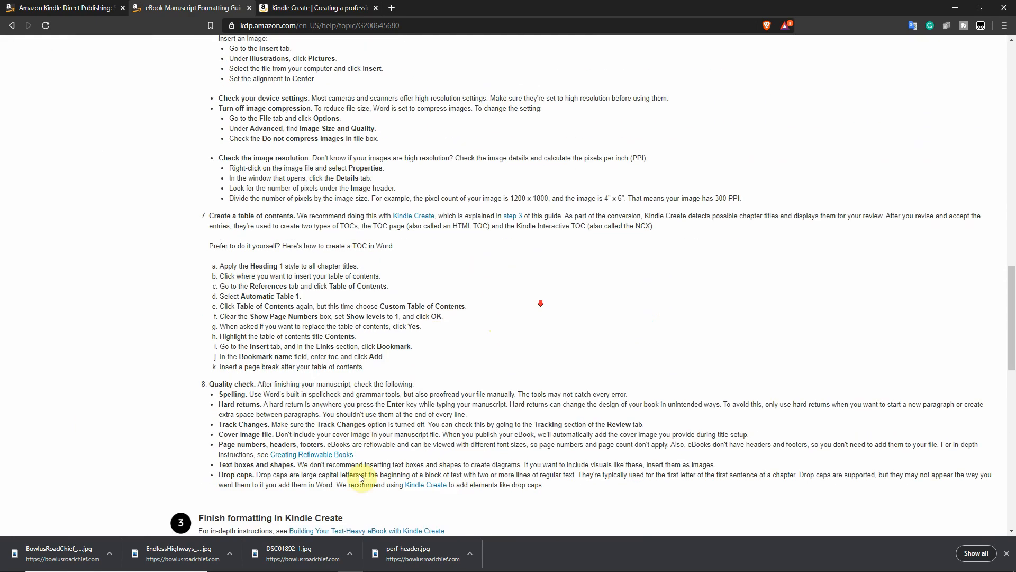
Step: Switch back to Kindle Create and preview the Spring/Summer Work chapter on the Tablet, Phone and Kindle E-reader devices
key(alt+Tab)
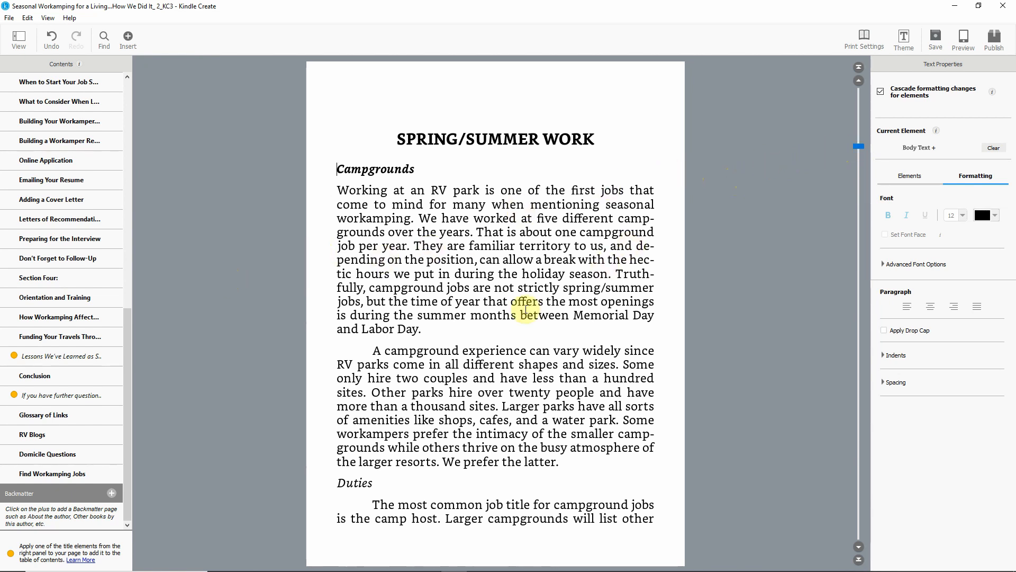
click(964, 38)
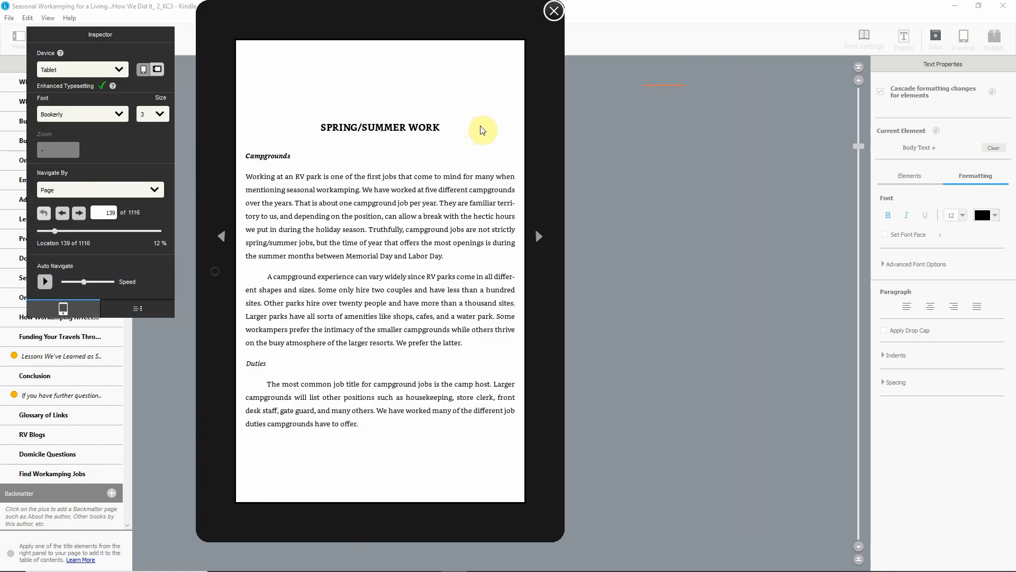
mouse_move(550, 241)
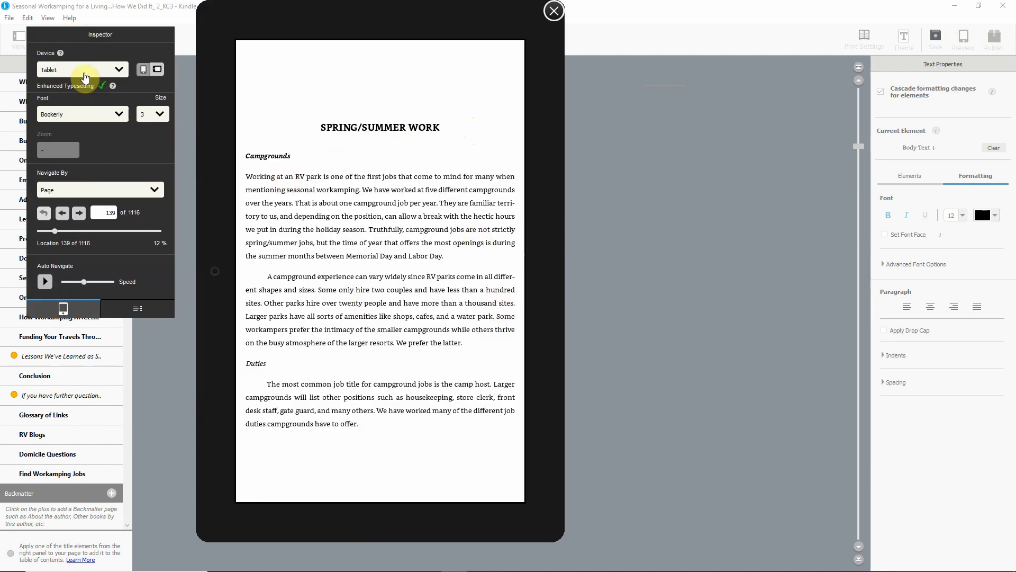
click(88, 71)
click(84, 89)
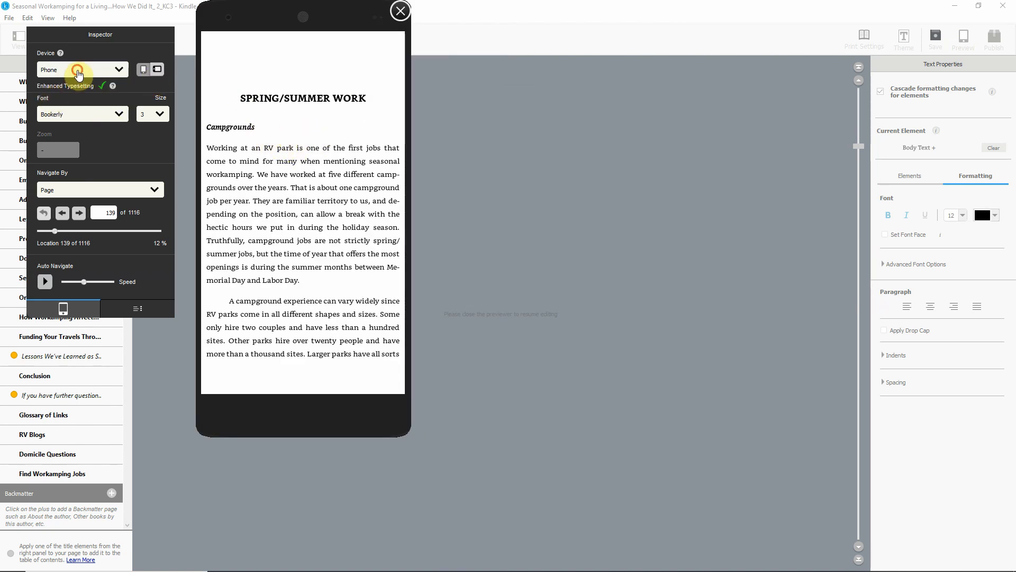
click(78, 70)
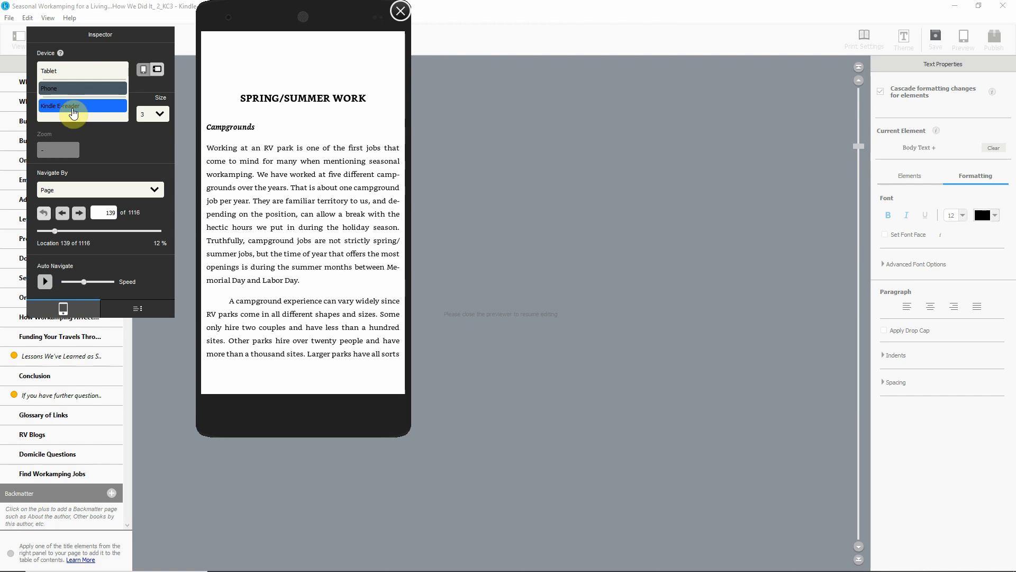
click(73, 112)
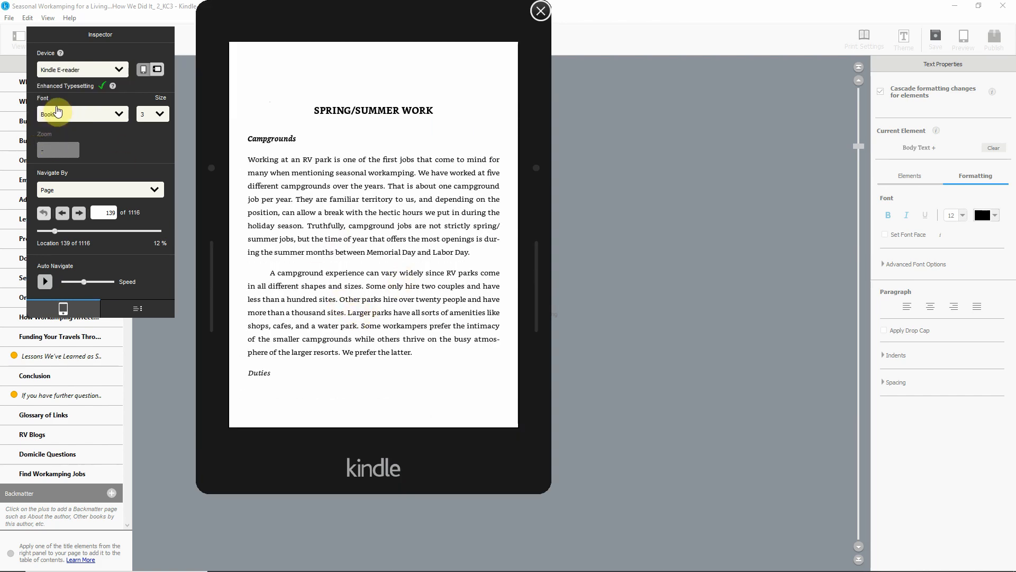
key(Escape)
Step: Export the book for publication as a package file named test.kpf in the Documents folder
scroll(501, 288, up, 10)
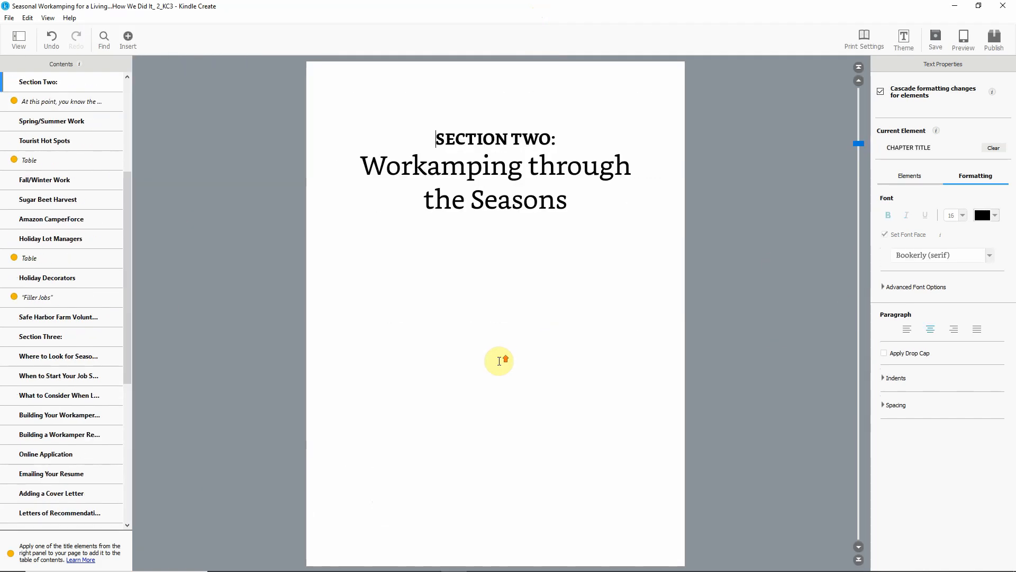
scroll(498, 358, up, 15)
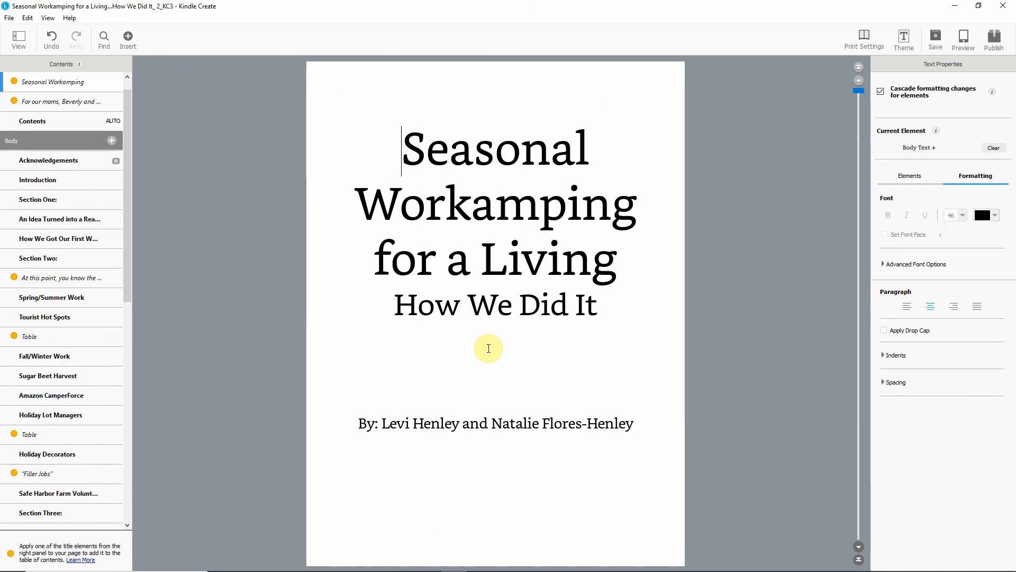
scroll(488, 348, down, 5)
scroll(487, 347, up, 5)
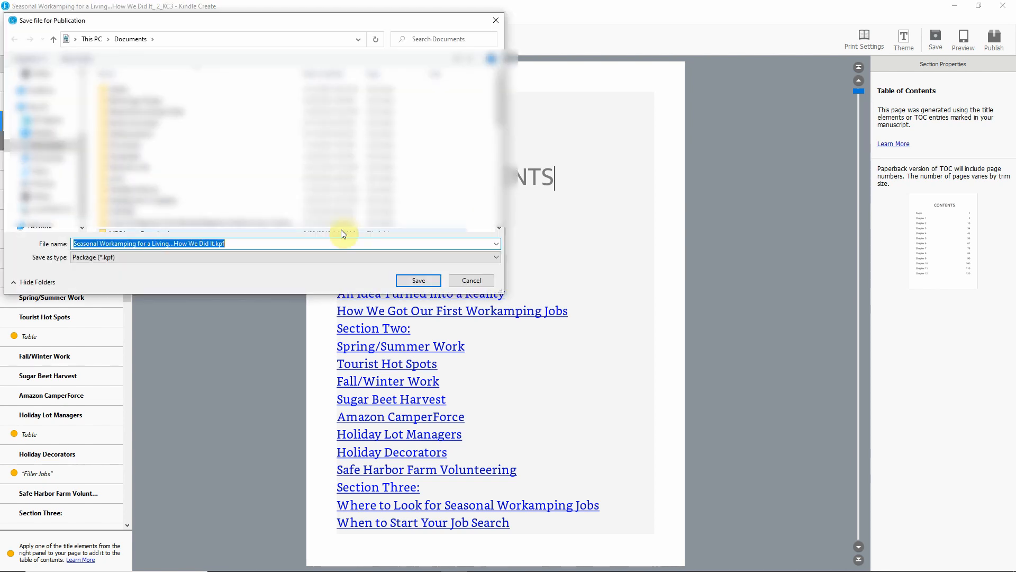
click(214, 243)
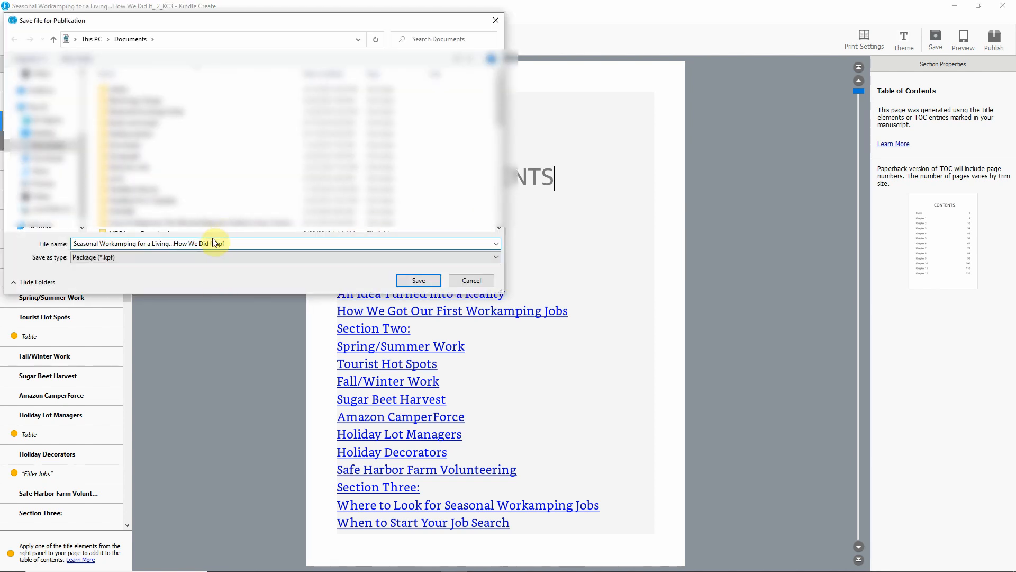
drag(215, 244, 5, 236)
text(test)
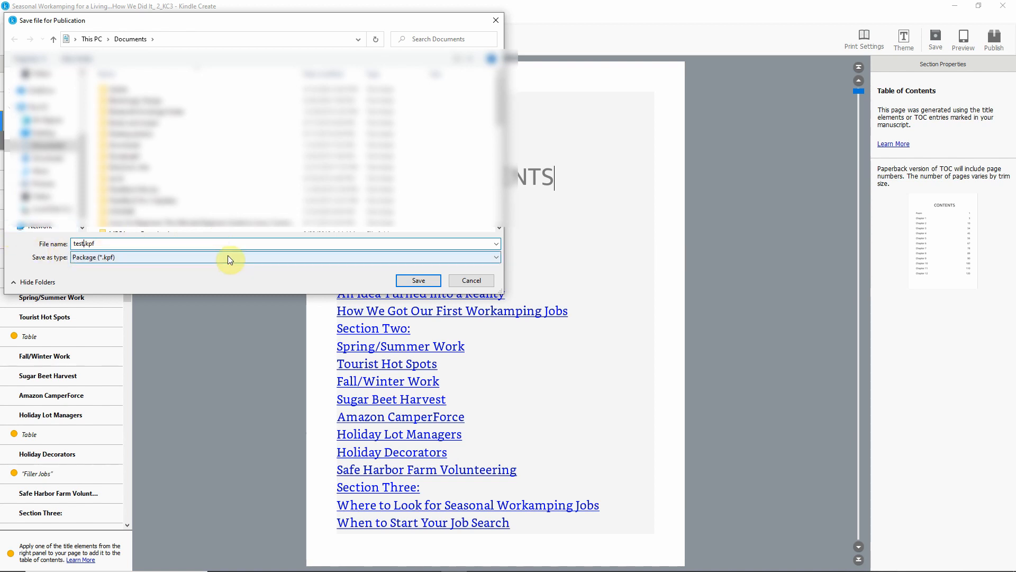
click(408, 281)
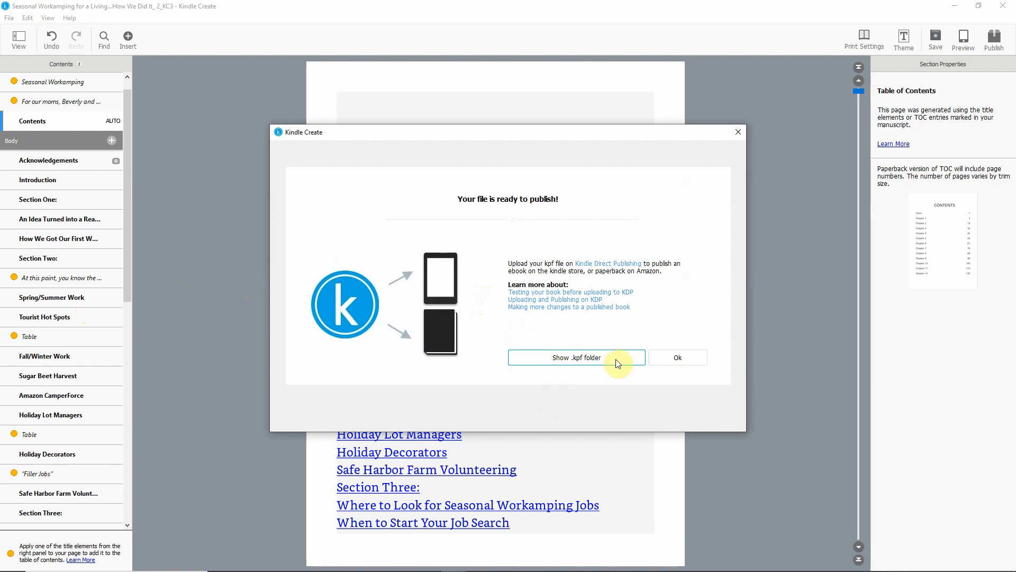
click(690, 357)
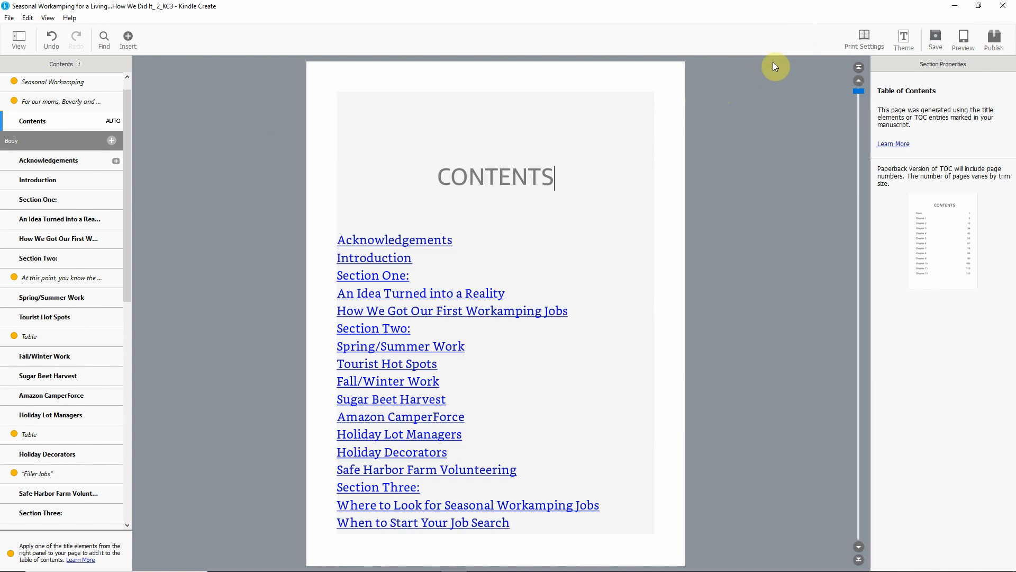
Step: Compare the print header layouts and apply the one with author name, book title and page numbers at the pages' upper outer corners
click(861, 42)
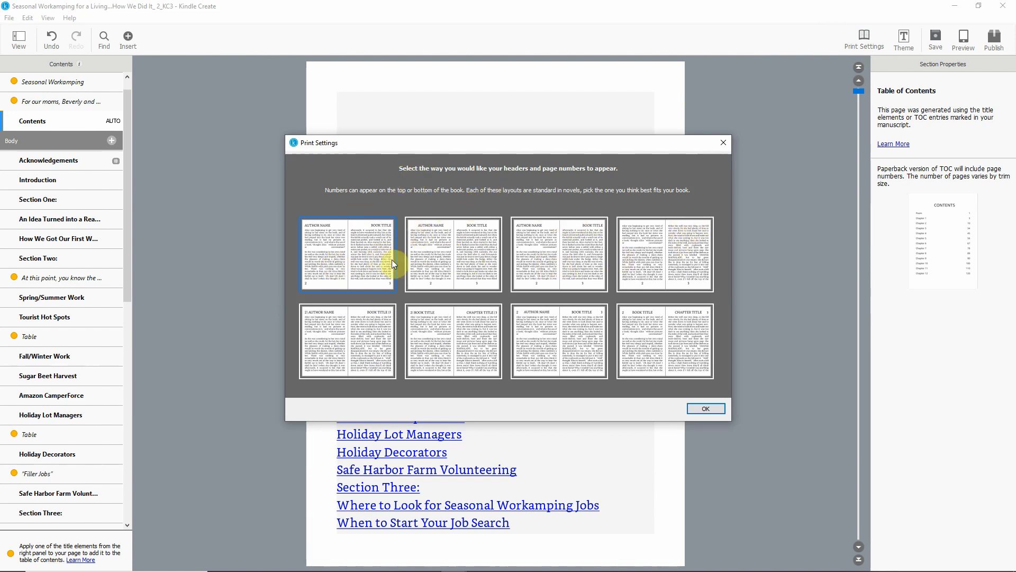
click(462, 249)
click(317, 260)
click(671, 251)
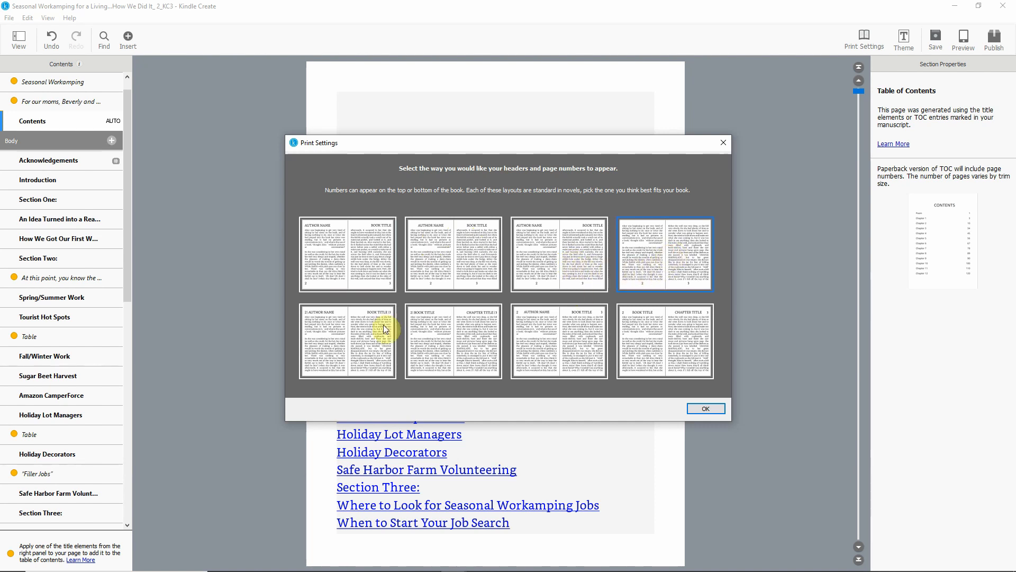
click(656, 343)
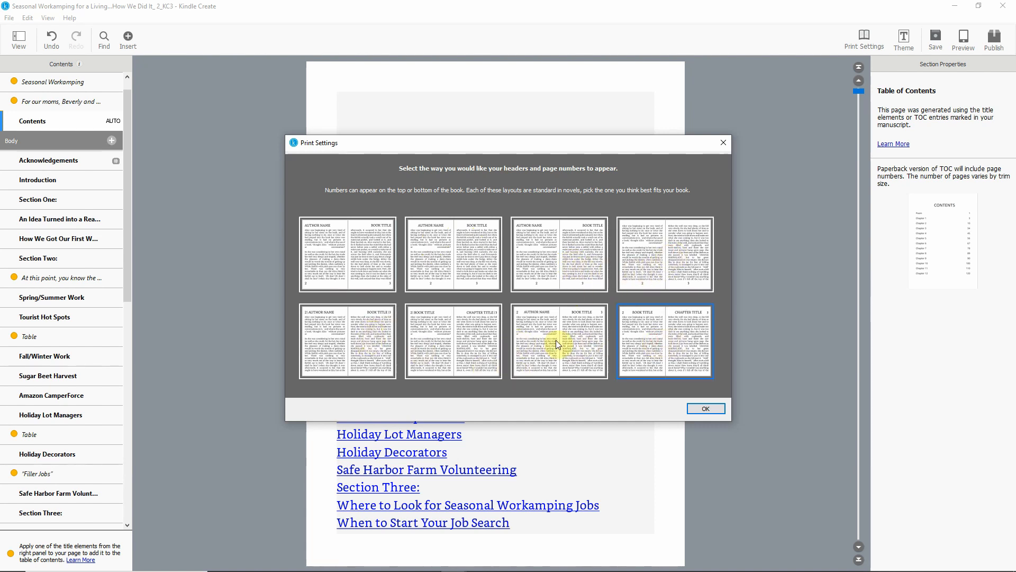
click(556, 341)
click(423, 340)
click(334, 329)
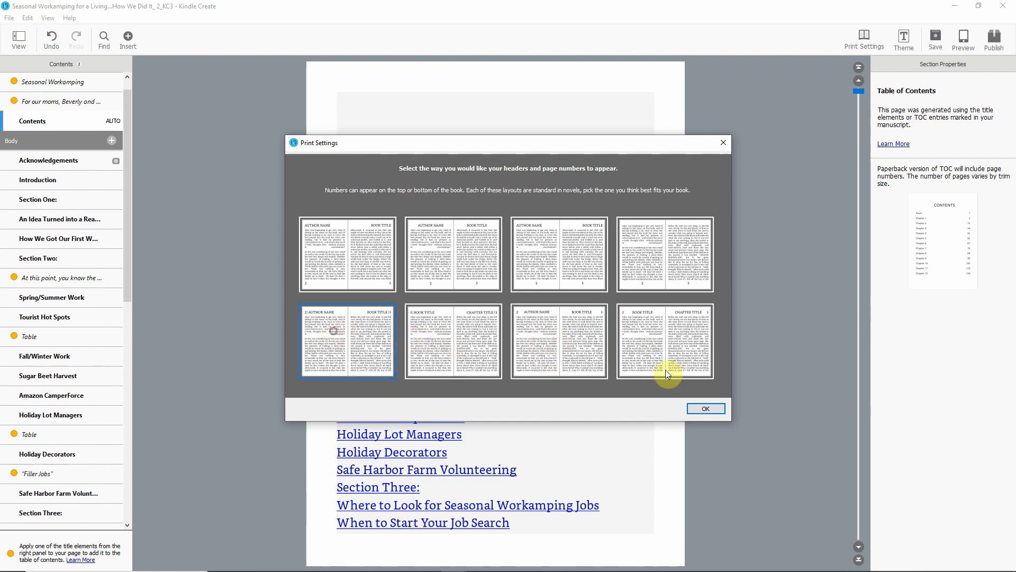
click(703, 410)
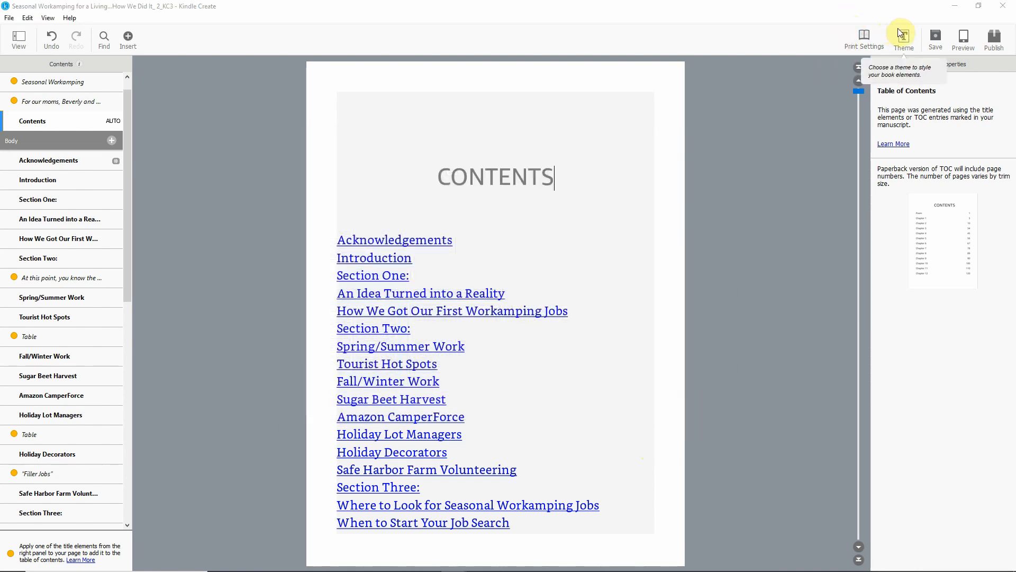
Step: Show the themes available for styling the book's elements
scroll(657, 234, down, 3)
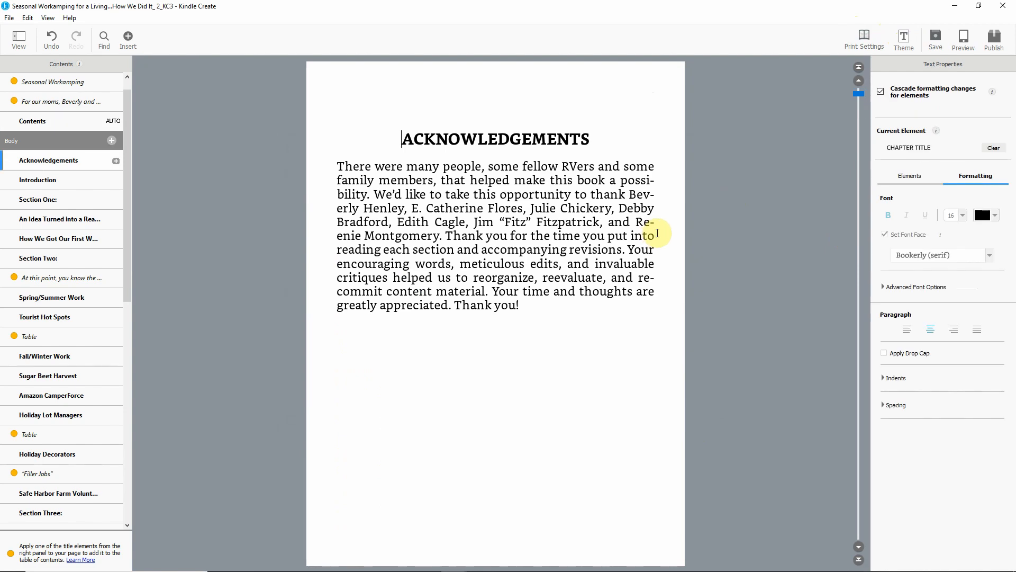
click(901, 42)
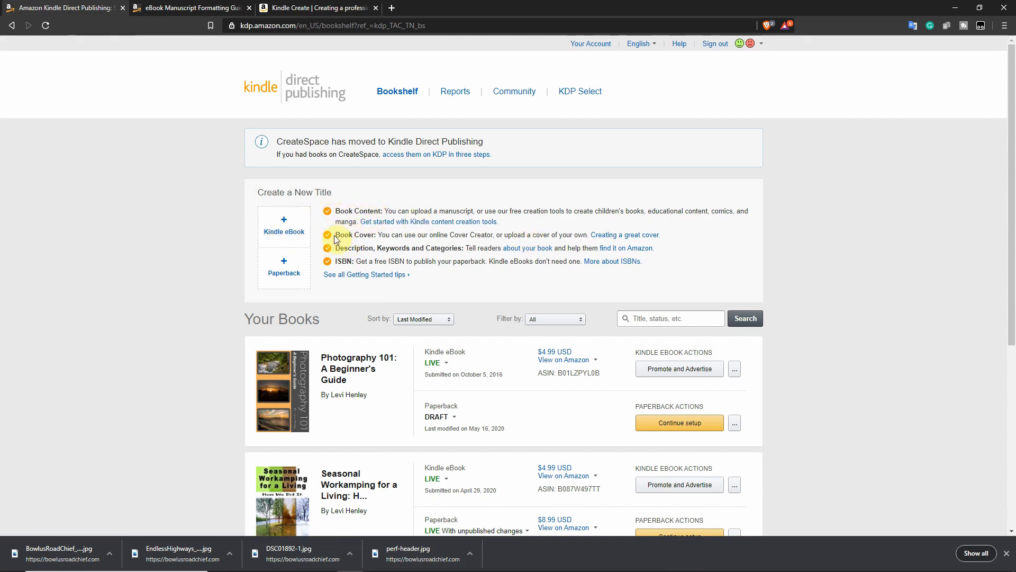
Step: Start a new Kindle eBook title from the KDP bookshelf and look over its details form
drag(337, 236, 556, 237)
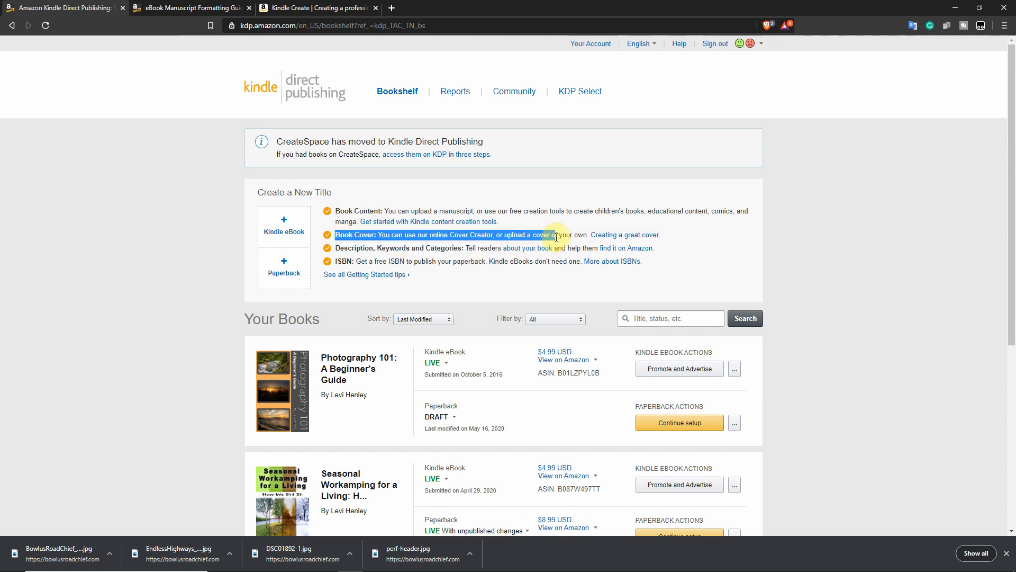
click(436, 236)
click(285, 223)
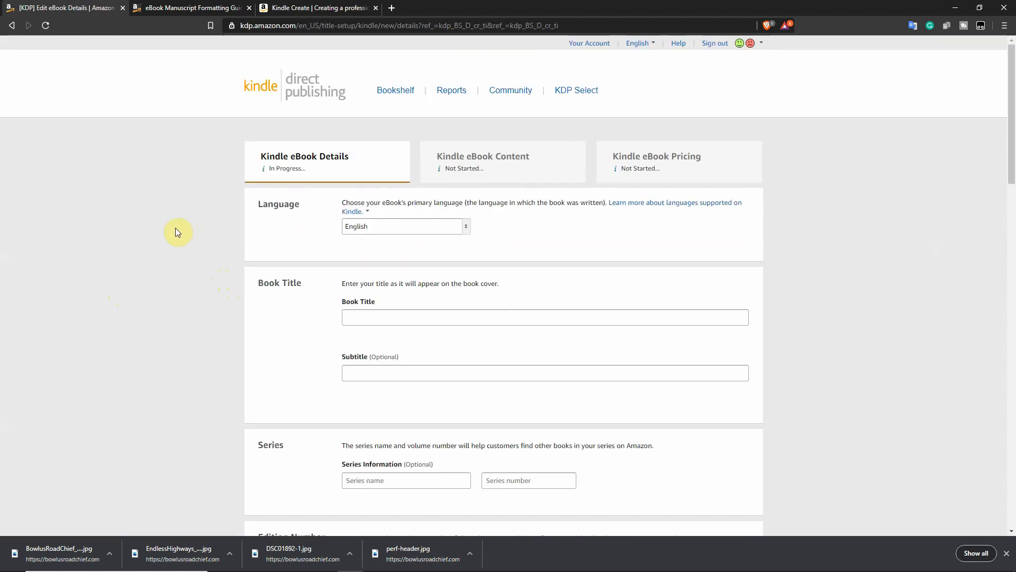
scroll(176, 232, down, 7)
scroll(177, 228, up, 7)
Step: Enter the book title "Seasonal Workamping Test" and the subtitle "How we uploaded it" in the eBook details
scroll(352, 259, down, 1)
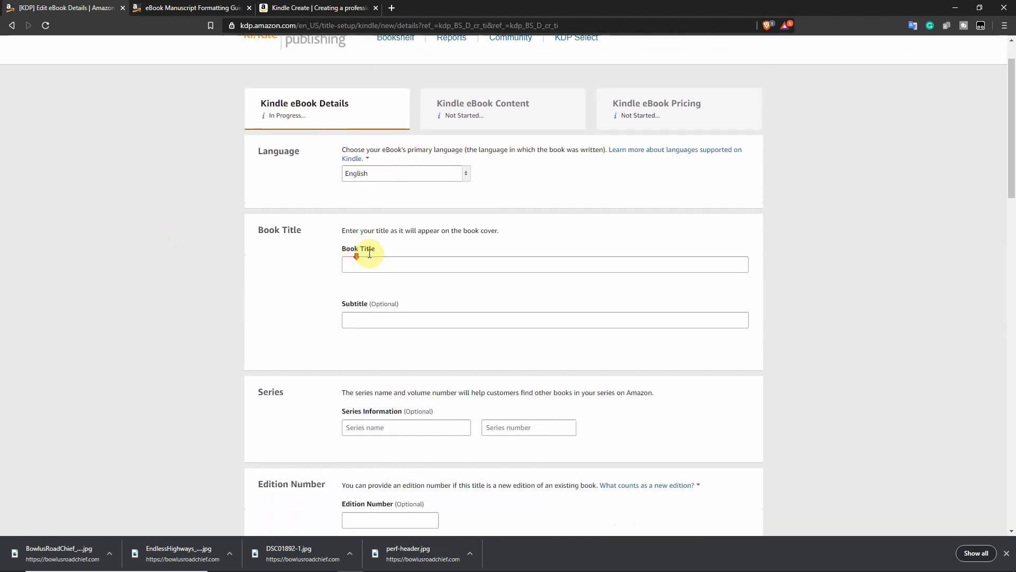
click(385, 264)
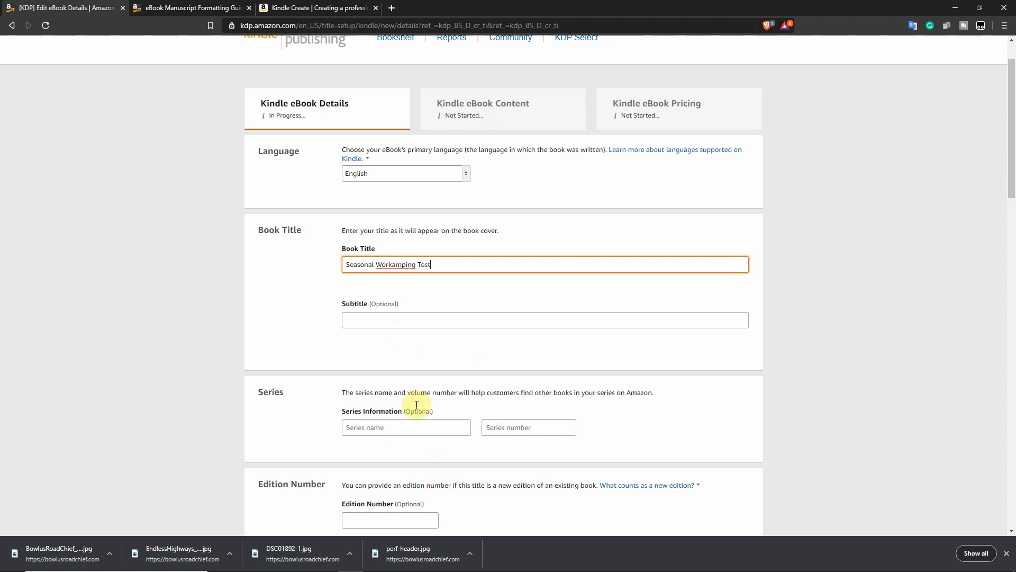
click(381, 318)
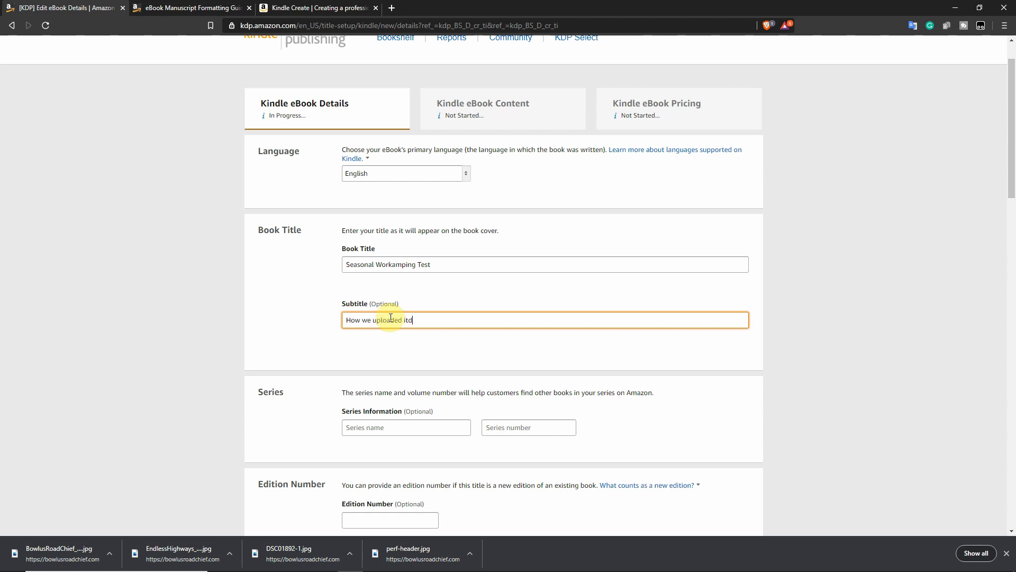
scroll(247, 318, down, 4)
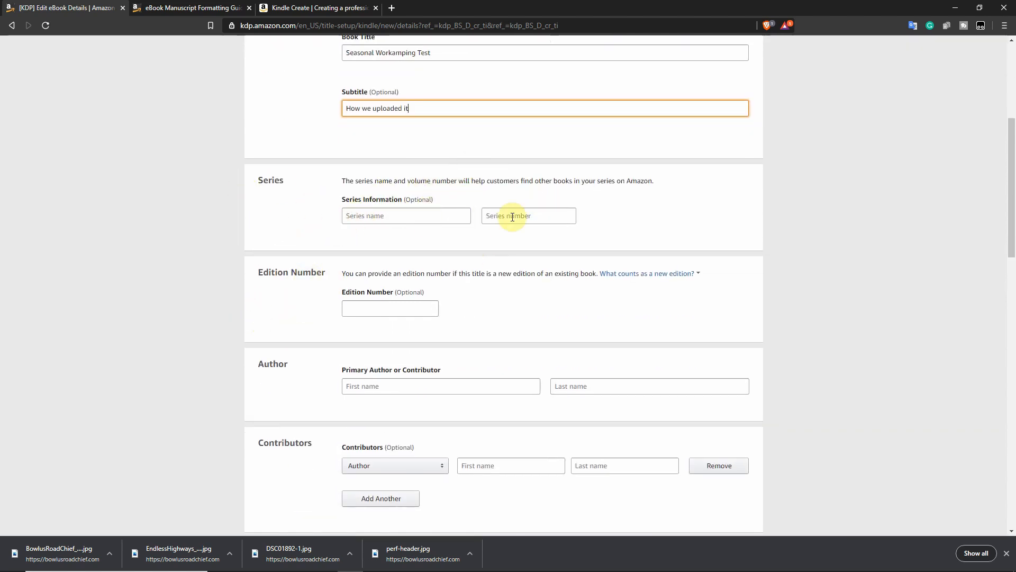
Step: Enter the primary author's first and last name in the eBook details
scroll(288, 195, down, 1)
scroll(259, 200, down, 2)
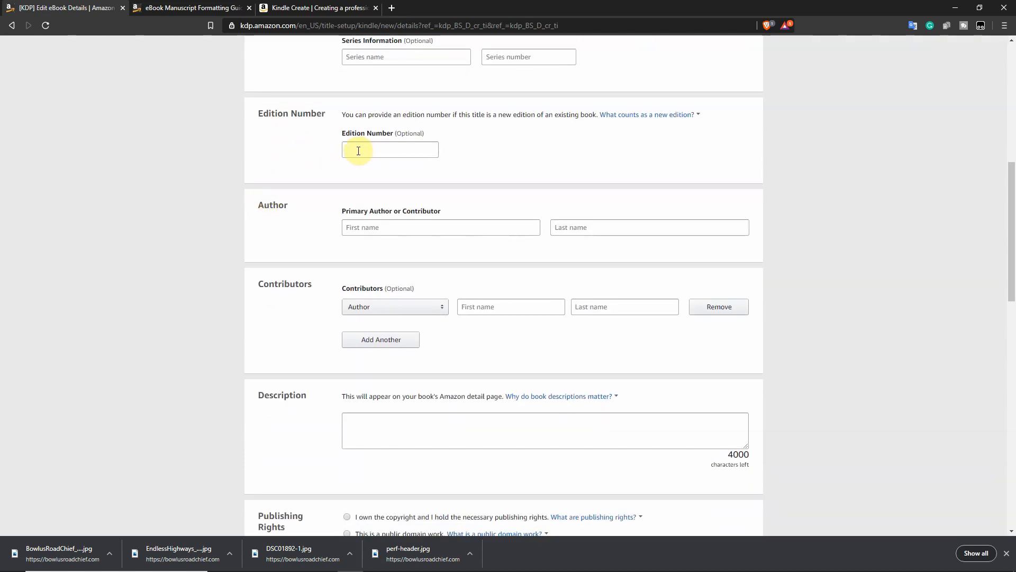
scroll(358, 151, down, 1)
click(364, 174)
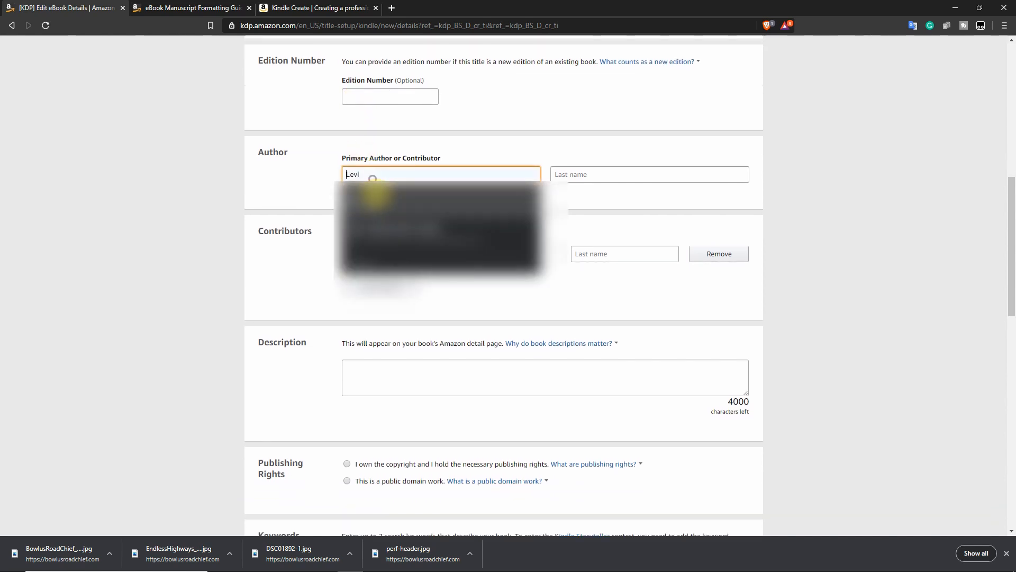
click(150, 137)
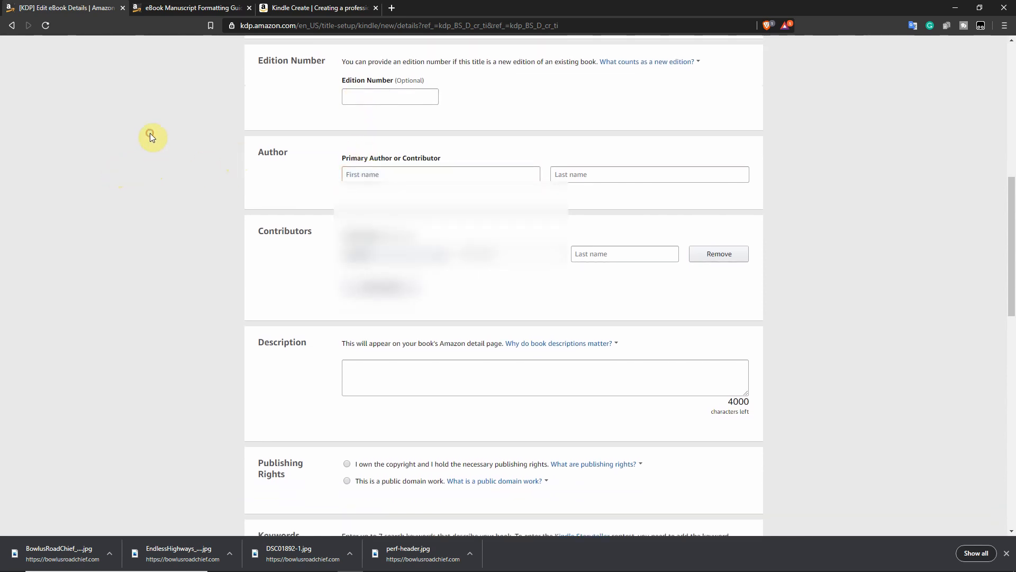
click(359, 169)
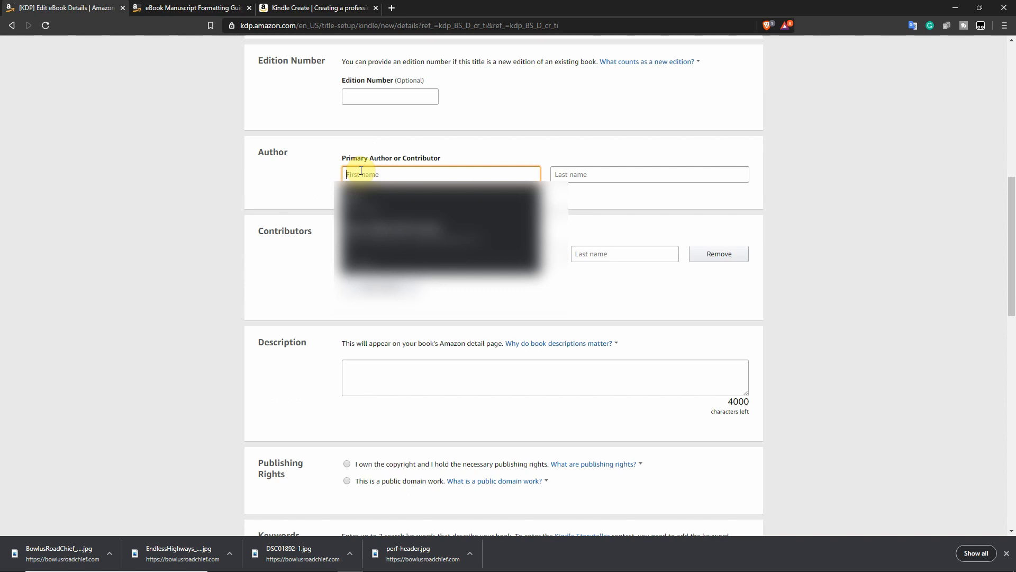
text(Levi)
key(Tab)
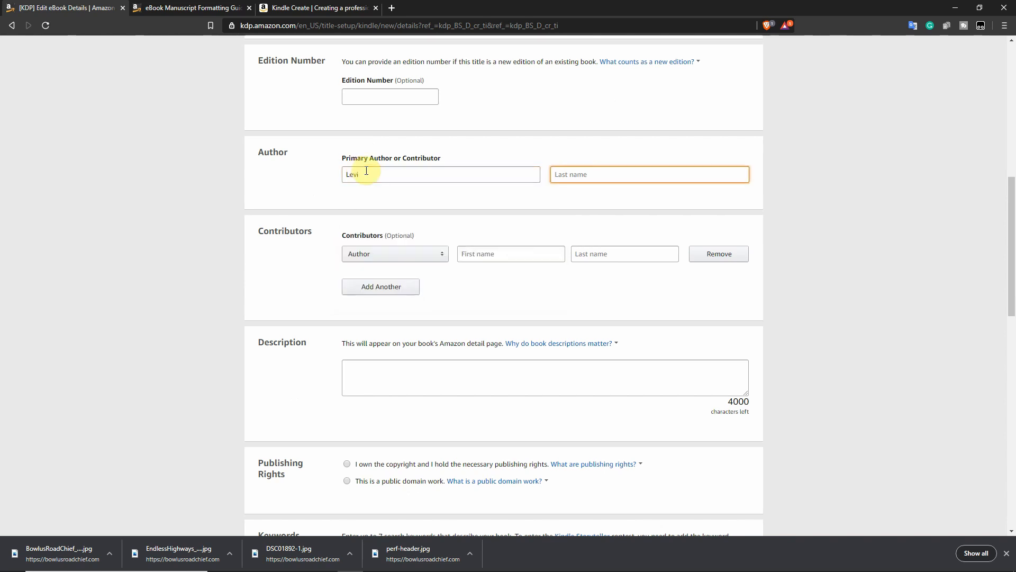
text(Henley)
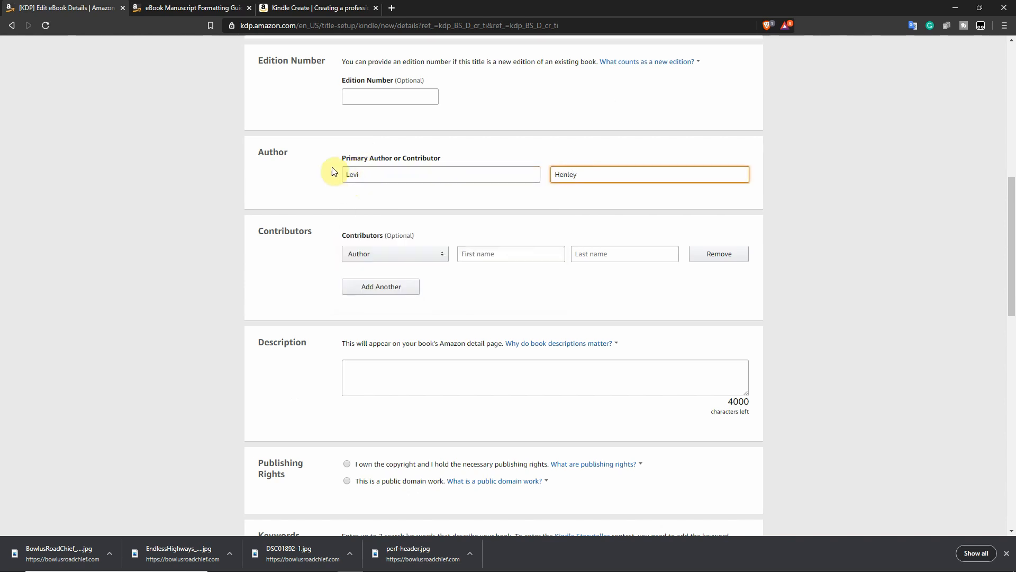
Step: Add a contributor with the Author role, entering the contributor's first and last name
click(352, 254)
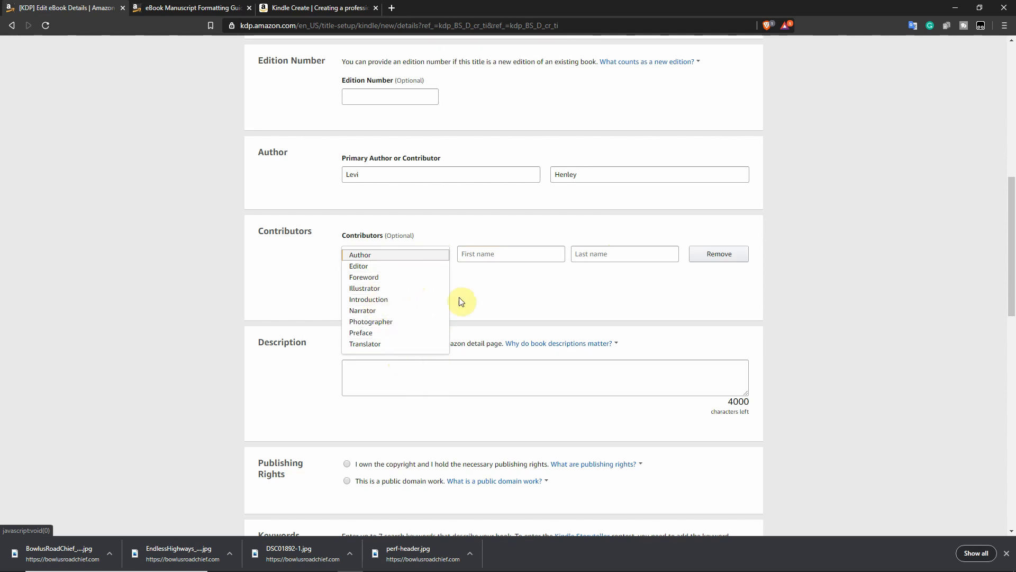
click(504, 312)
scroll(510, 297, down, 4)
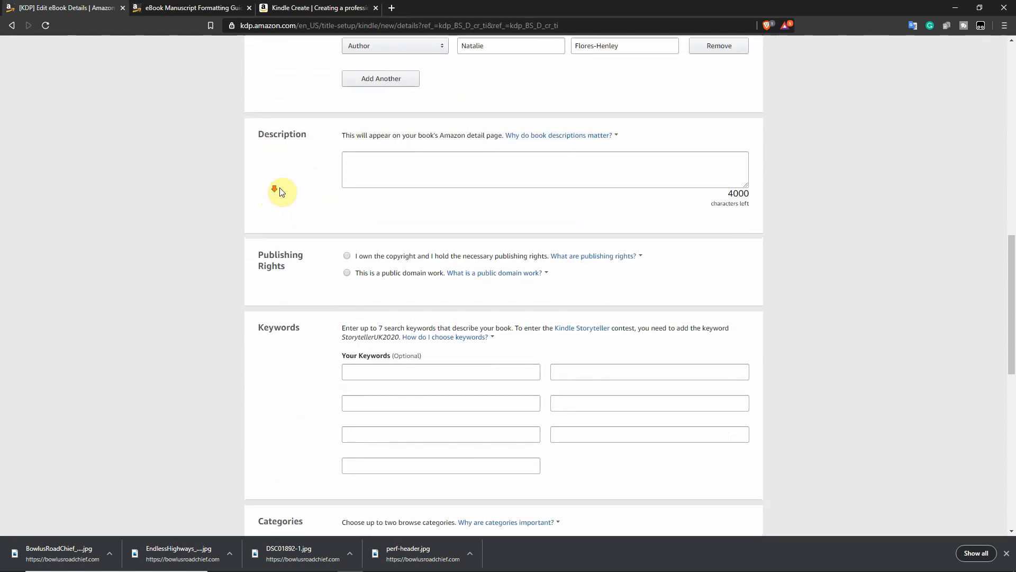
Step: Search the web for "kindle description format generator" and open Kindlepreneur's free Amazon Book Description Generator
click(404, 171)
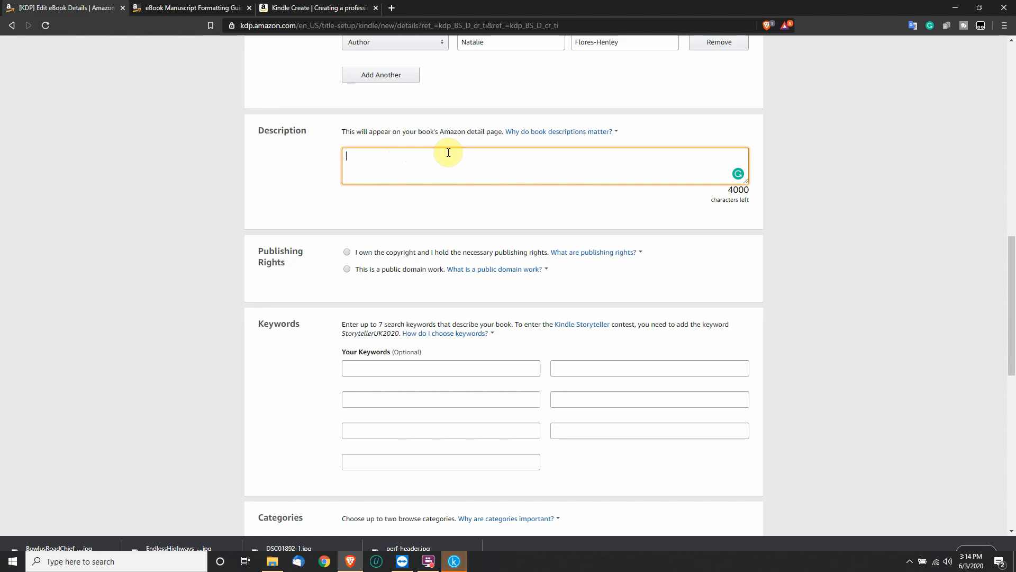
click(393, 8)
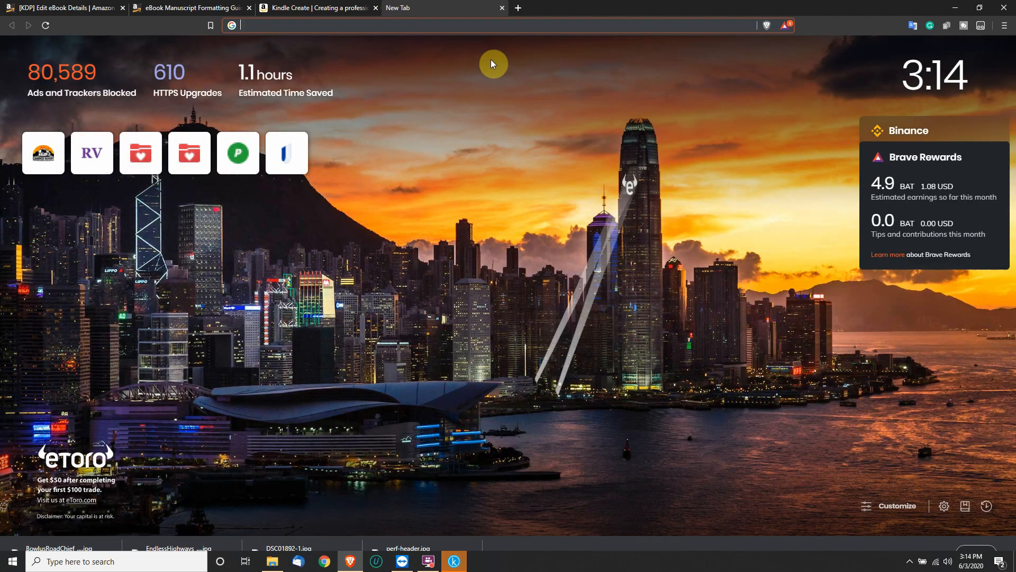
text(kindle )
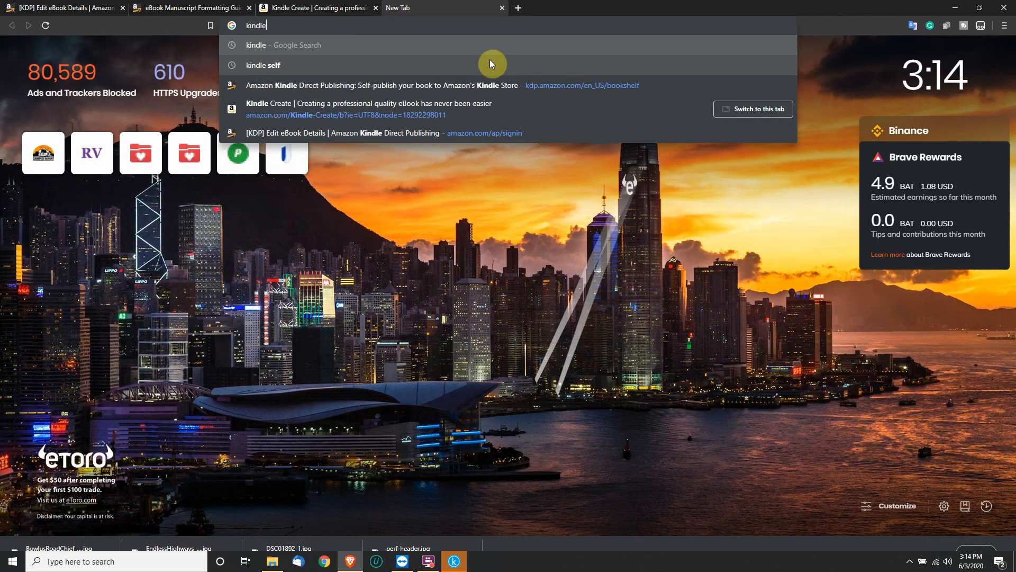
text(descri)
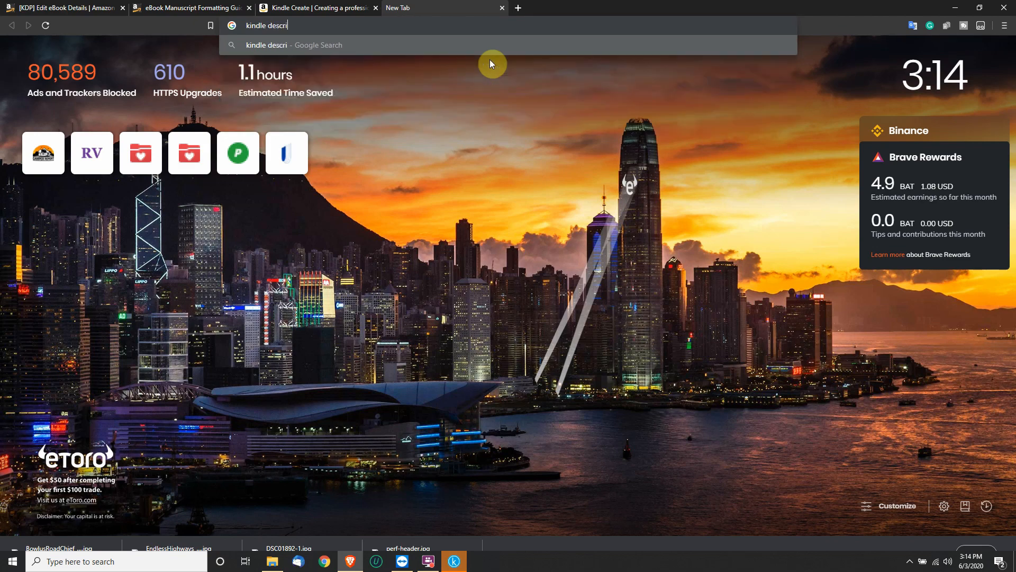
text(ption form)
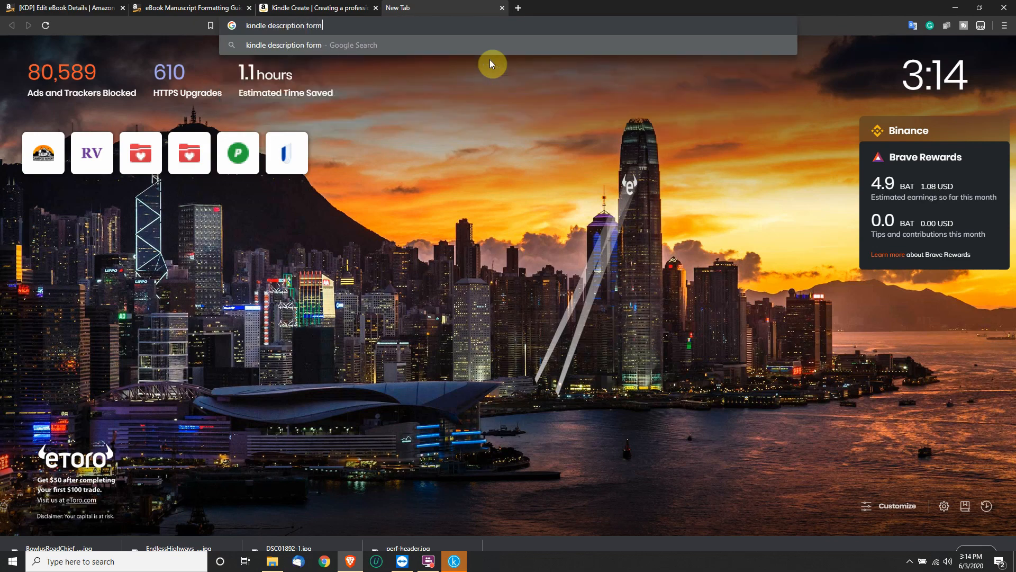
text(at generator)
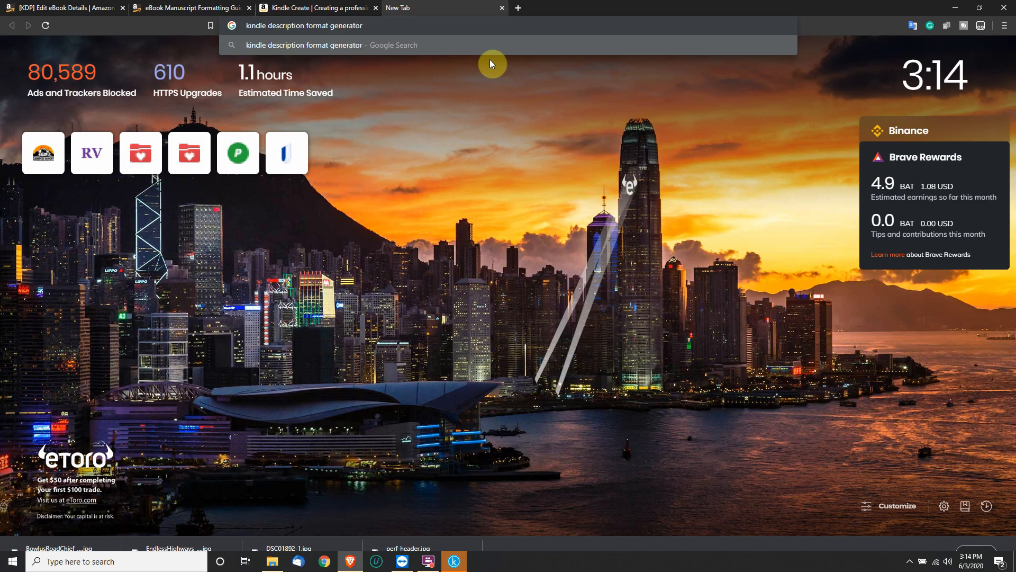
key(Return)
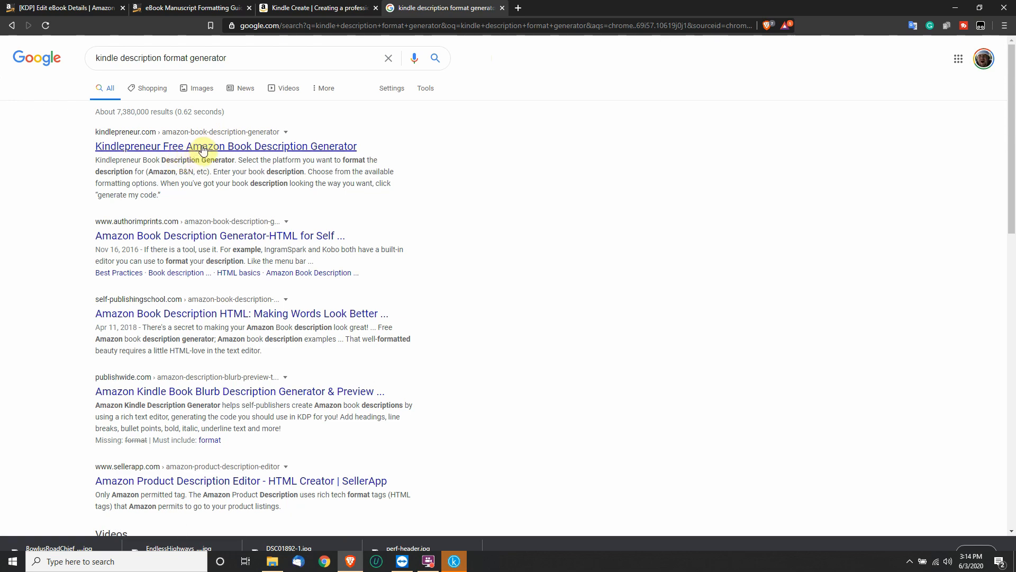
click(203, 149)
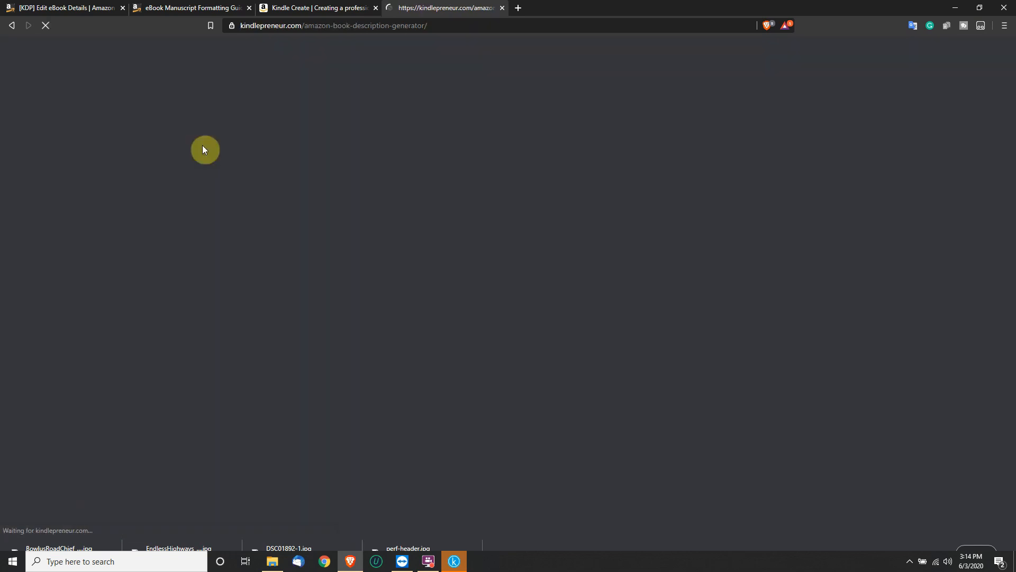
scroll(114, 244, down, 5)
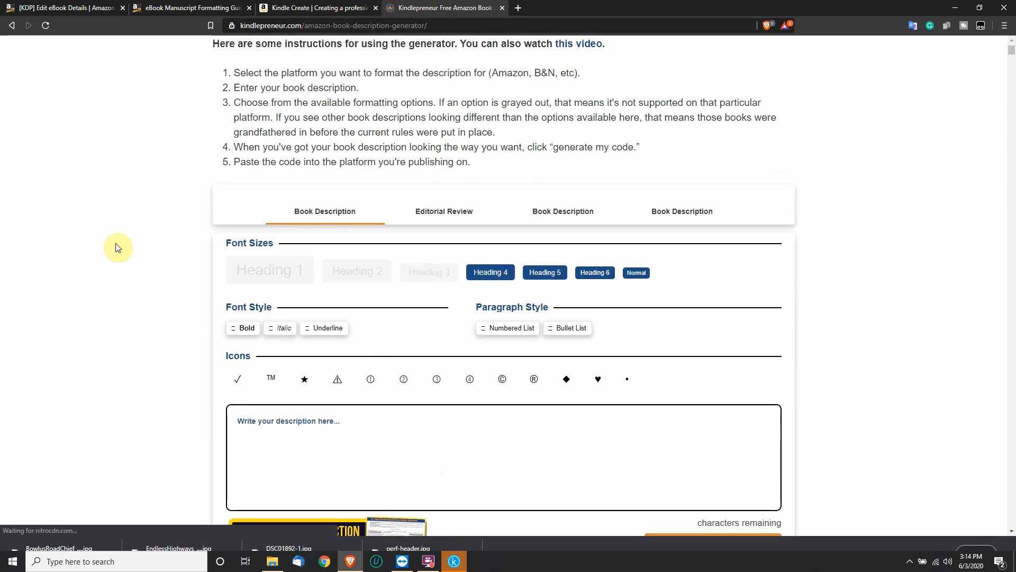
Step: Write two sample lines, "This is bold" and "Italic", in the generator's description editor
click(277, 263)
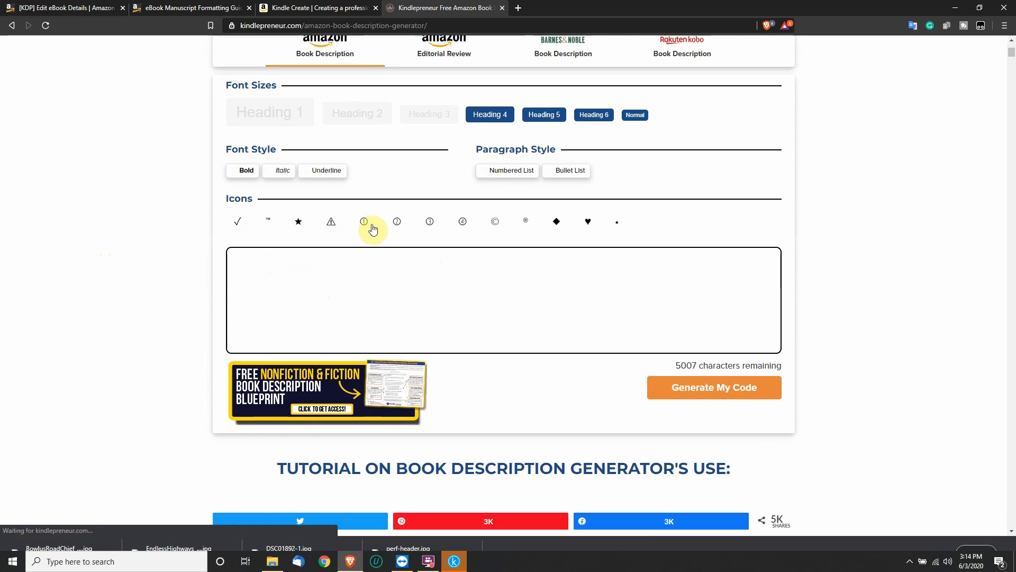
text(h)
key(BackSpace)
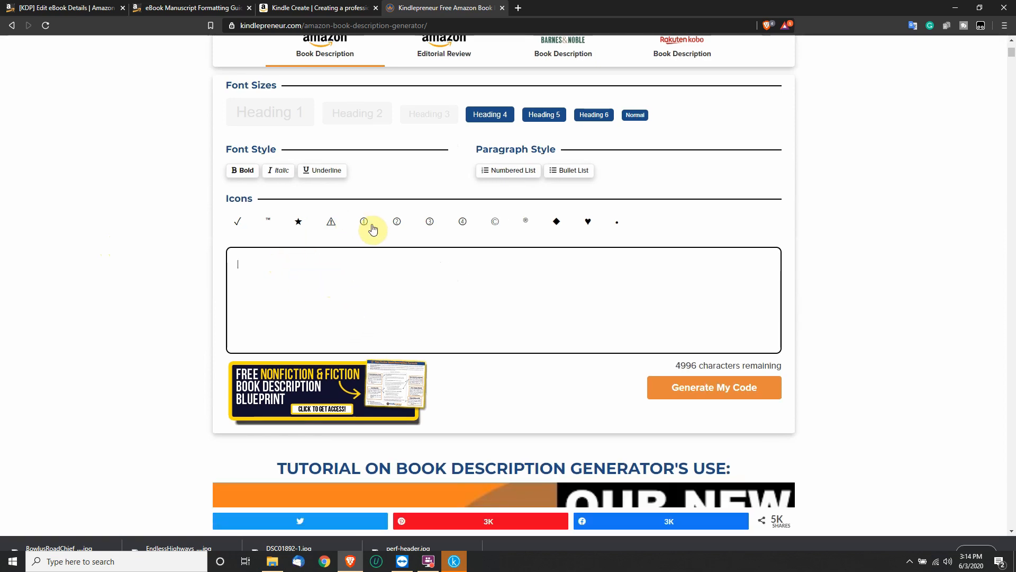
text(This is bold)
key(Return)
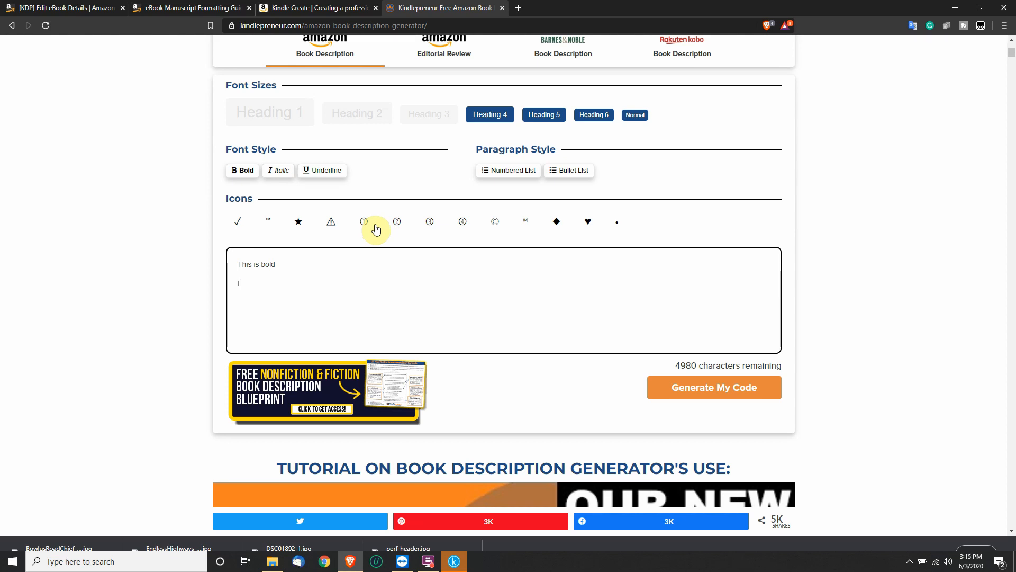
text(talic)
key(Return)
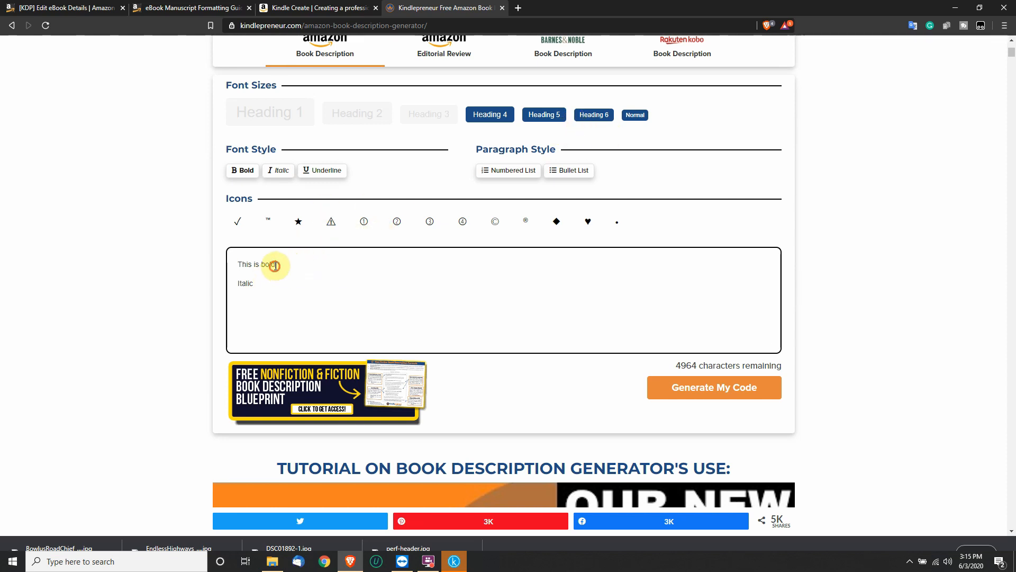
Step: Format the "This is bold" line as bold and the "Italic" line as italic
drag(276, 264, 205, 284)
click(238, 176)
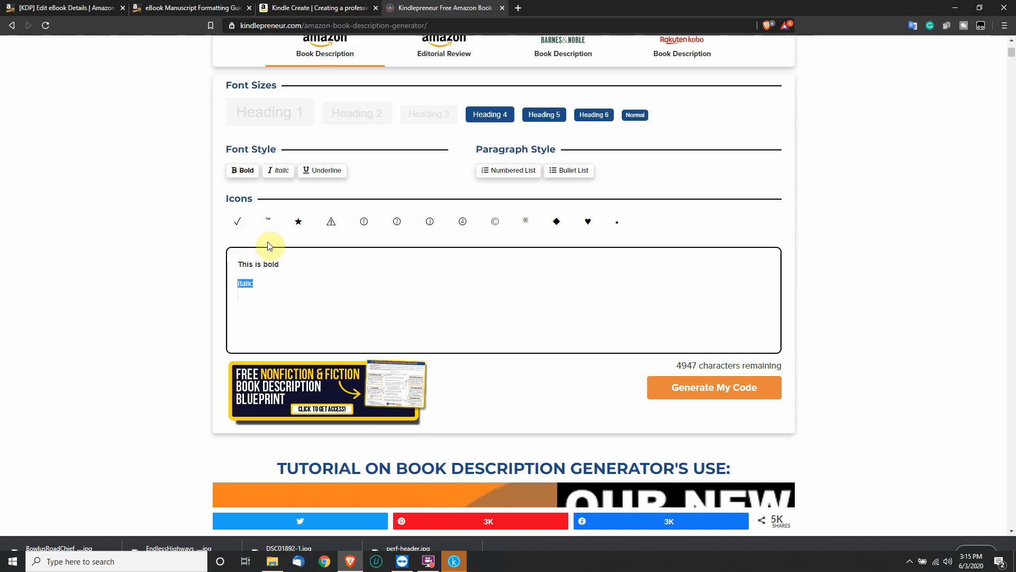
click(280, 170)
click(264, 275)
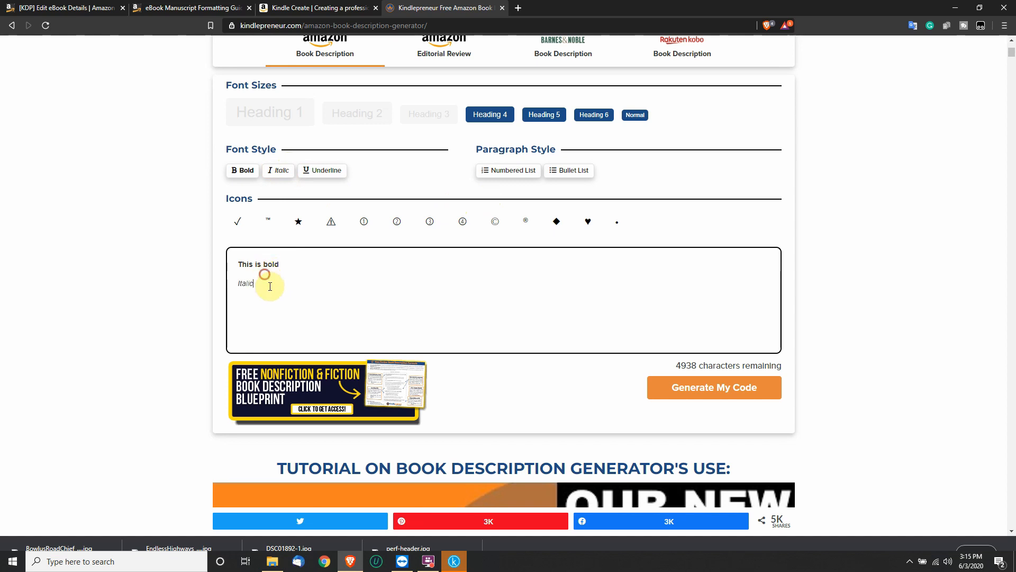
Step: Add a numbered list below the italic line with three items reading "r"
click(266, 294)
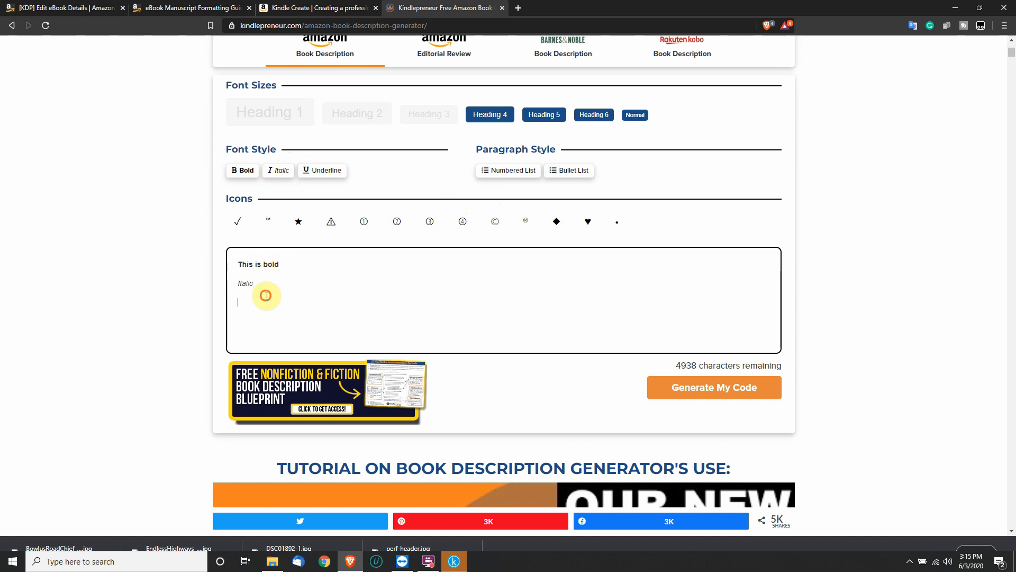
click(507, 170)
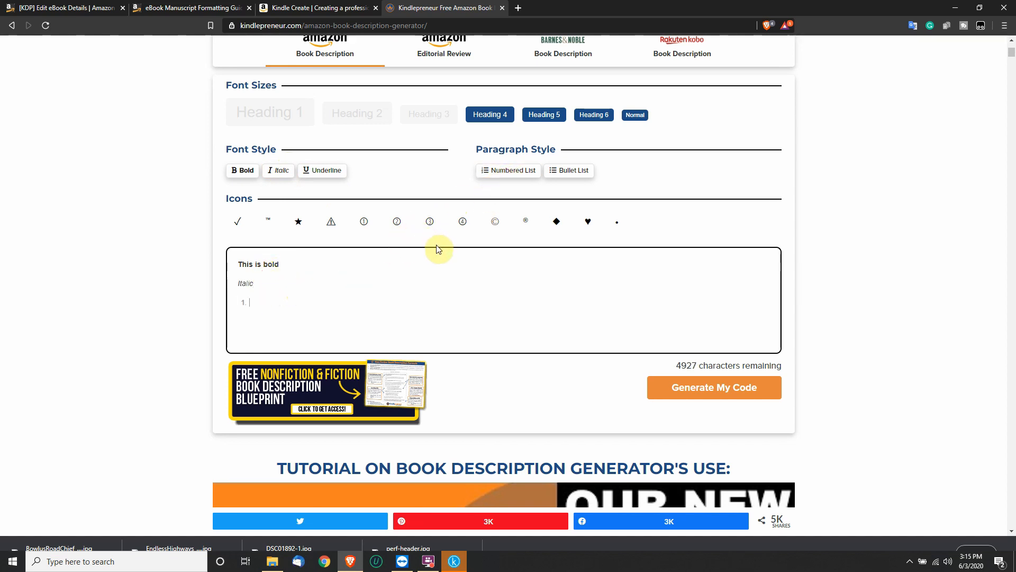
text(r)
key(Return)
text(r)
key(Return)
text(r)
key(Return)
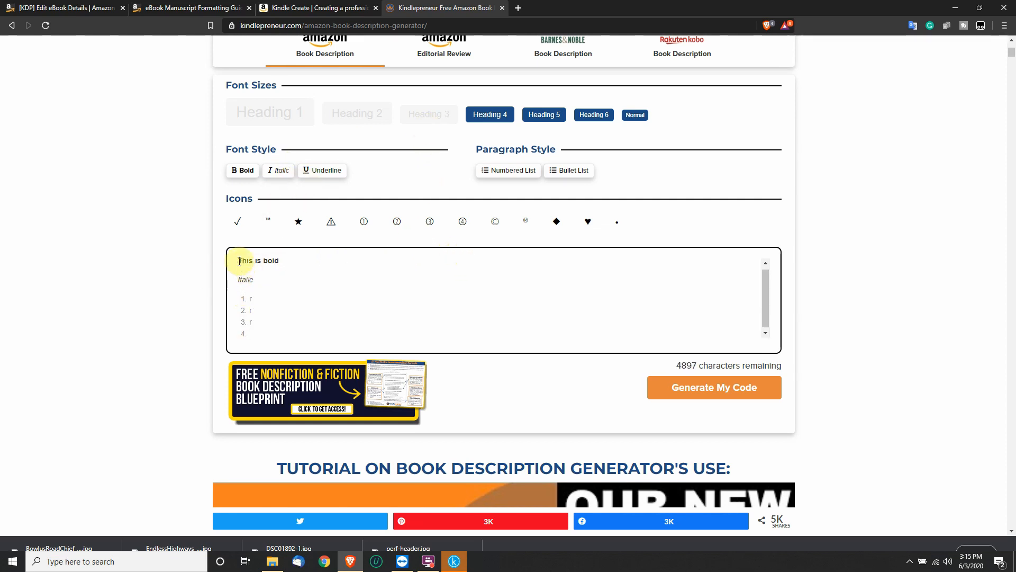
Step: Apply the Heading 4 size to the "This is bold" line
drag(240, 262, 283, 262)
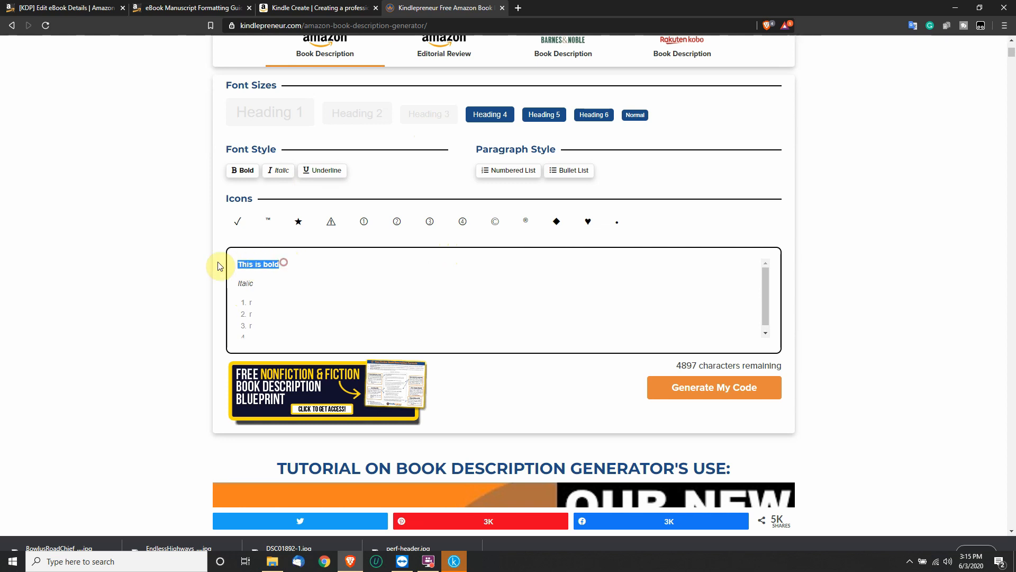
click(285, 111)
click(492, 115)
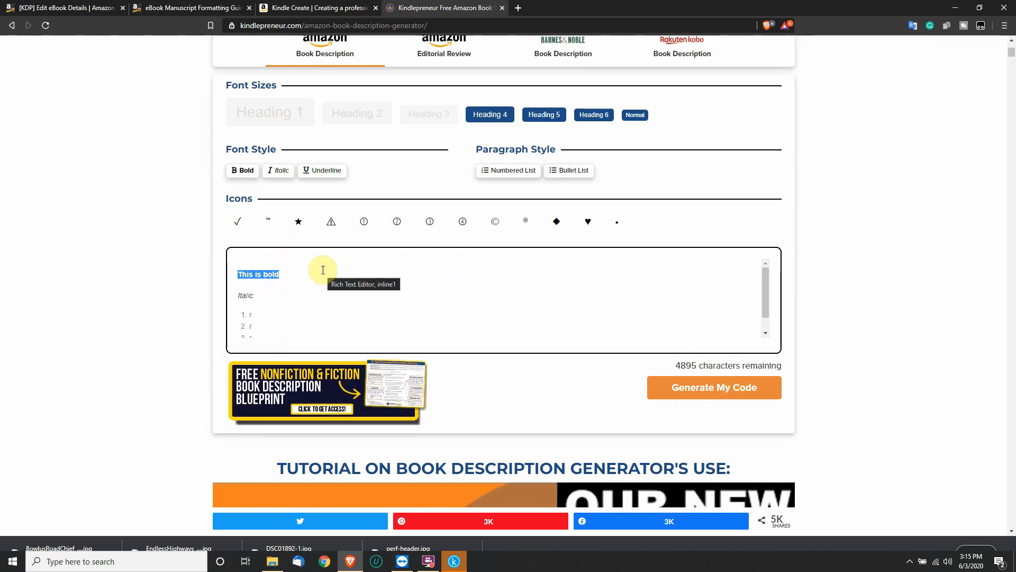
scroll(323, 270, down, 1)
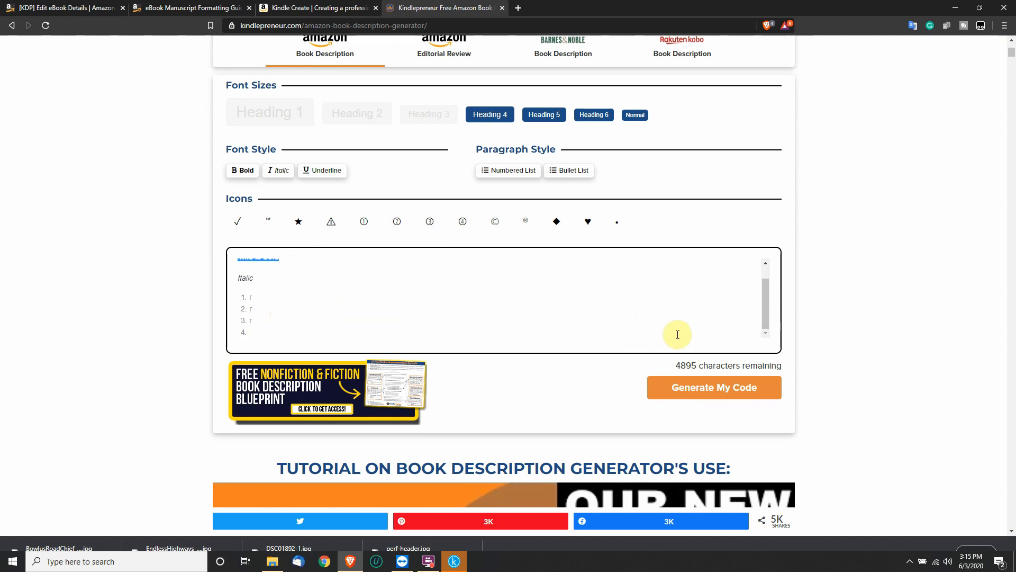
Step: Generate the HTML code for the sample description and paste it into the eBook's Description on KDP
click(686, 402)
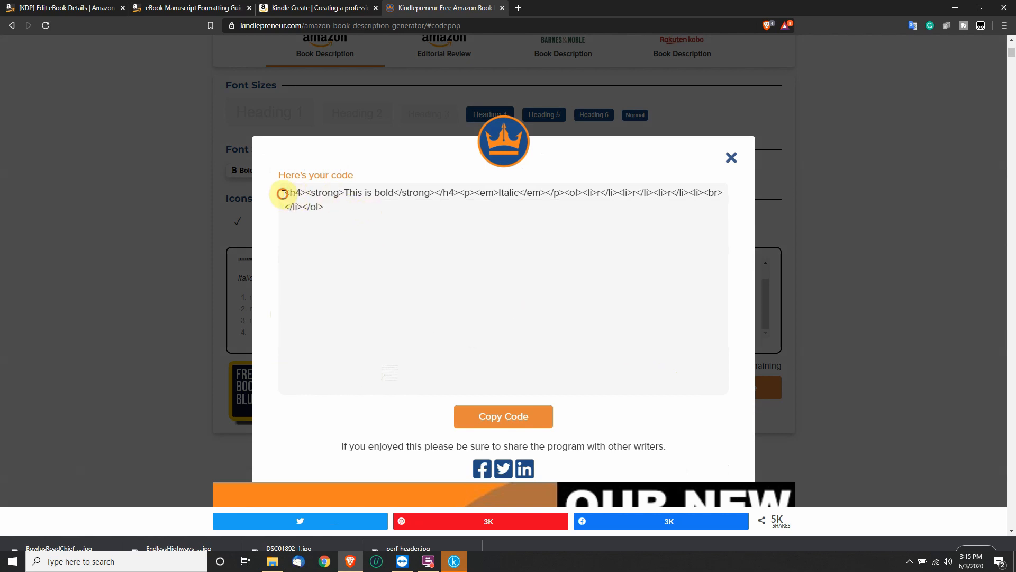
drag(281, 194, 373, 215)
key(ctrl+c)
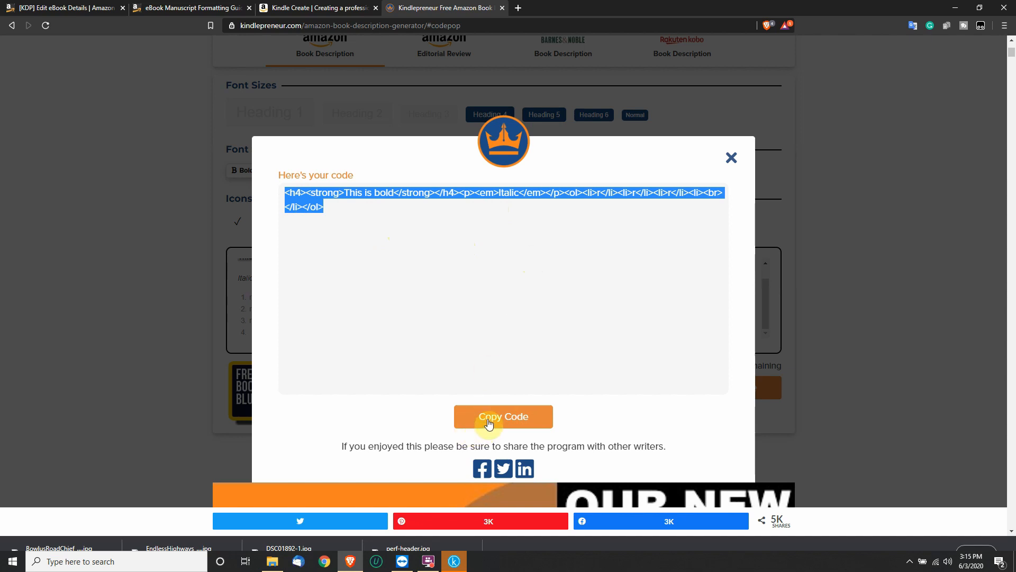
click(175, 8)
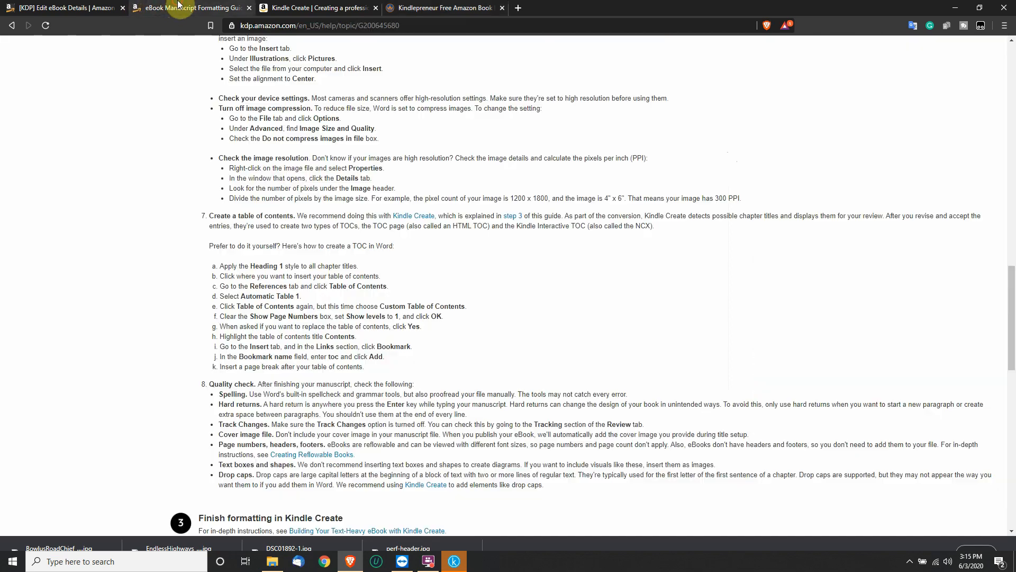
click(91, 7)
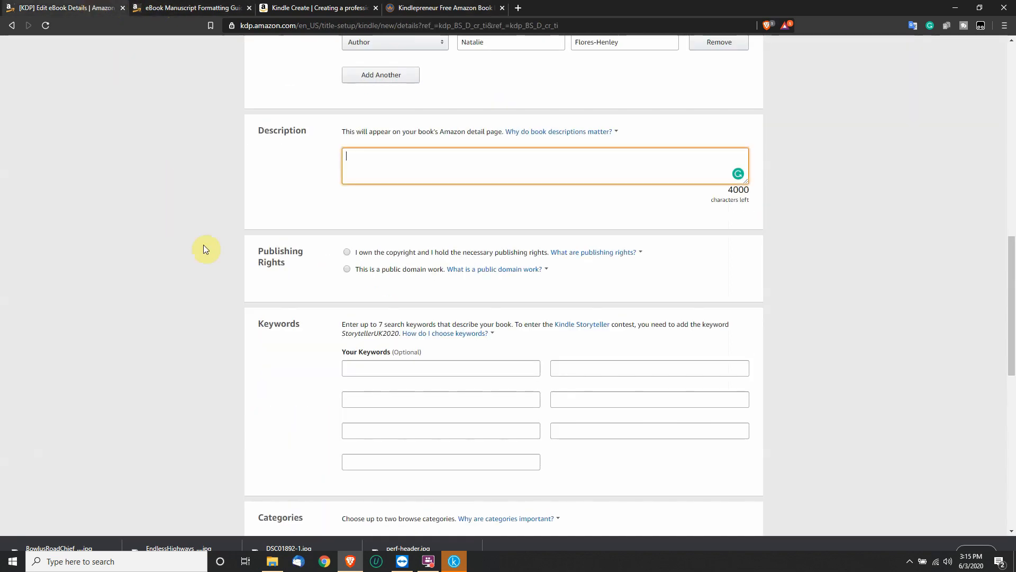
right_click(407, 166)
click(433, 245)
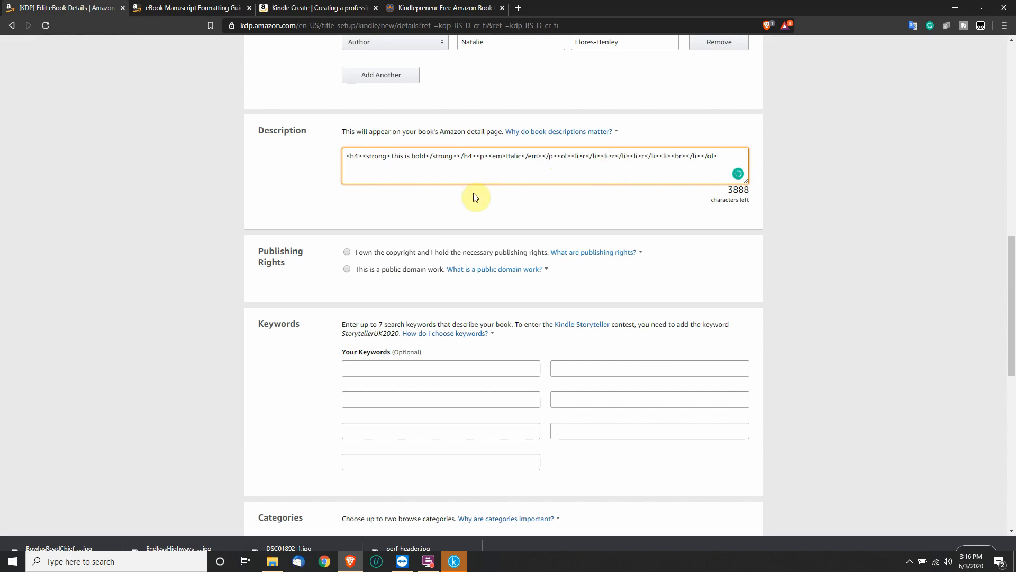
Step: Review the generator's formatting options once more with the code pop-up closed, and return to the KDP eBook details
click(420, 5)
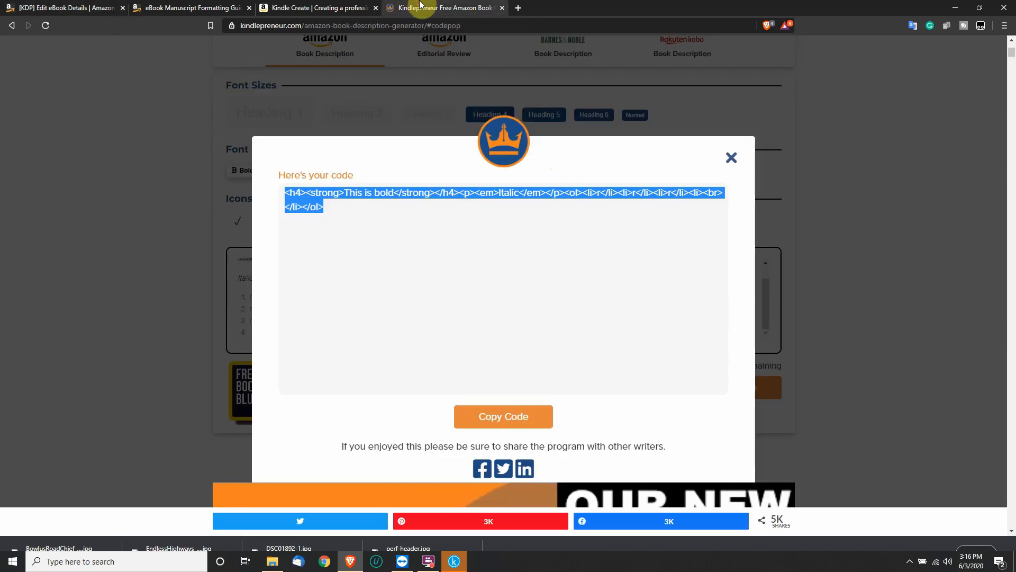
click(731, 158)
scroll(316, 360, down, 6)
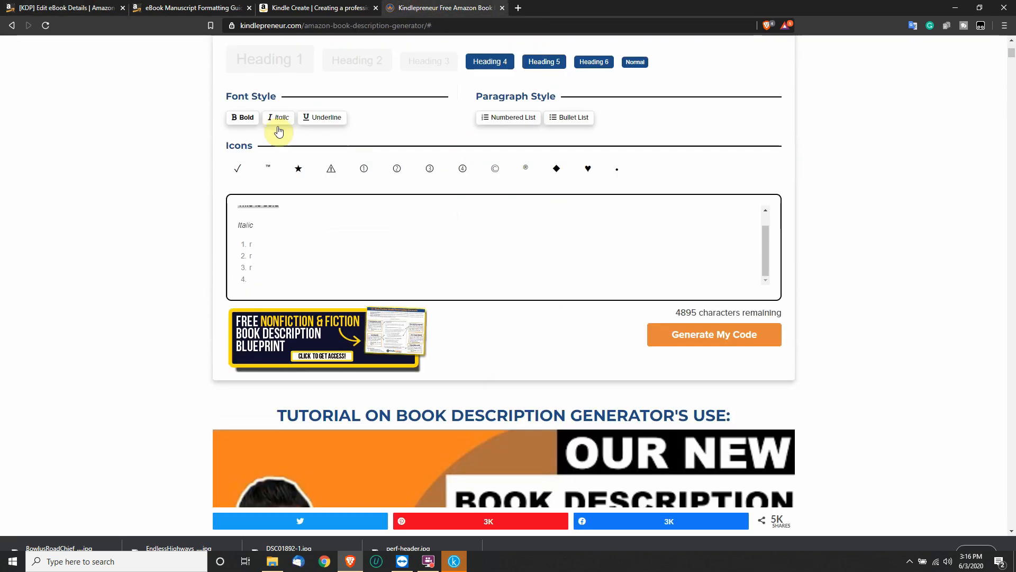
click(94, 9)
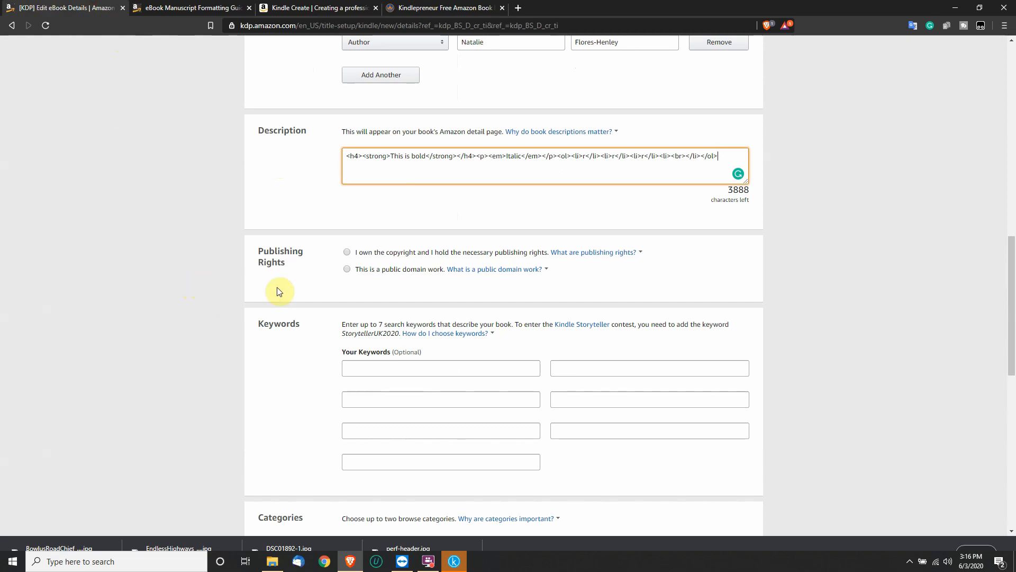
Step: Declare ownership of the copyright and necessary publishing rights, and enter "wokamping" as the first search keyword
scroll(299, 250, down, 1)
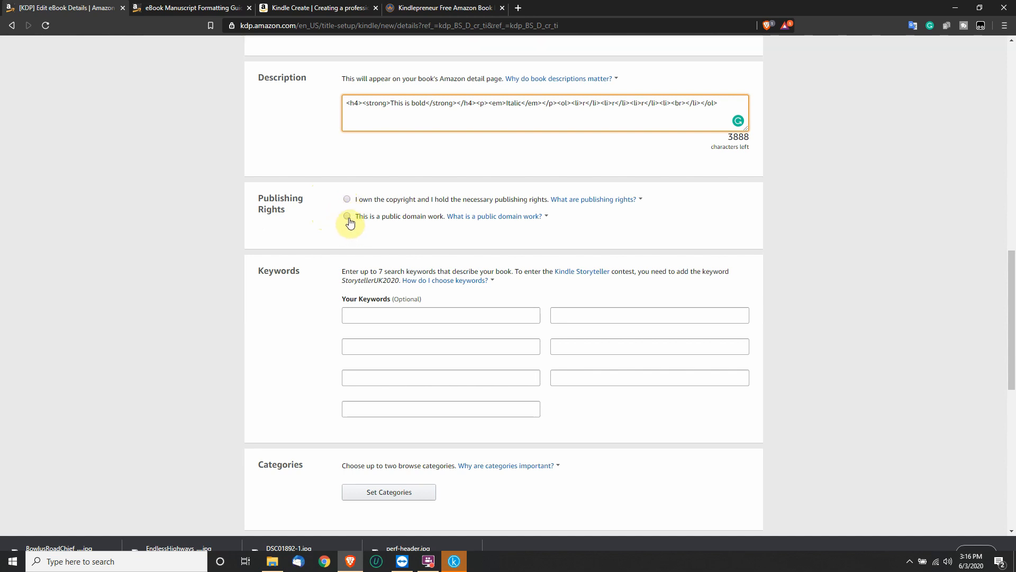
click(346, 199)
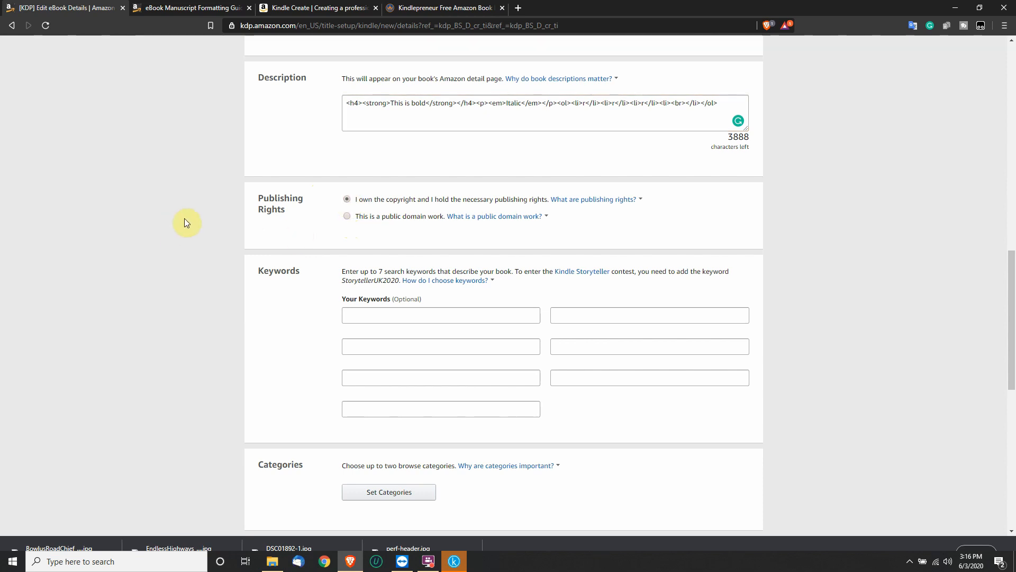
scroll(129, 191, down, 3)
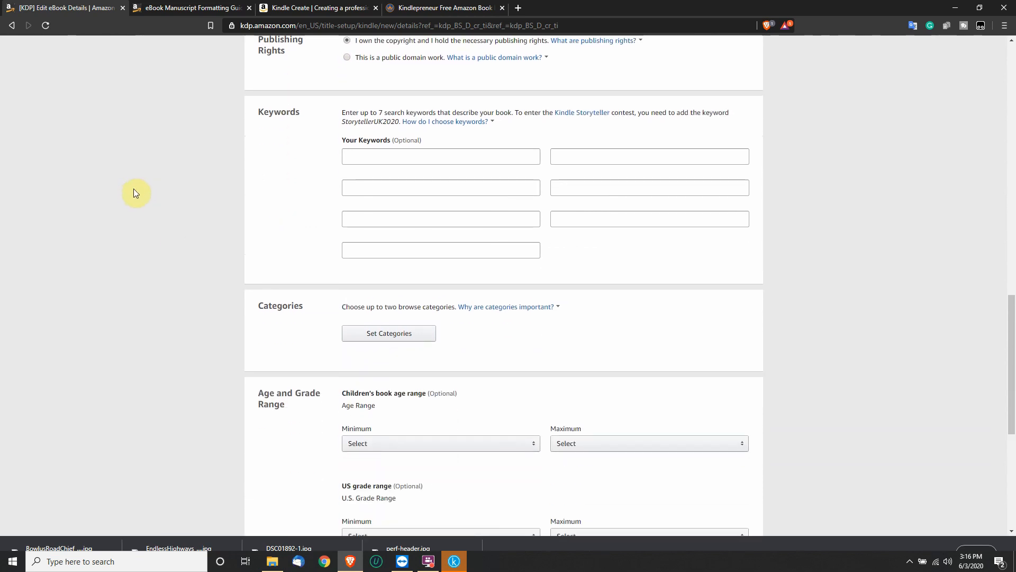
click(393, 155)
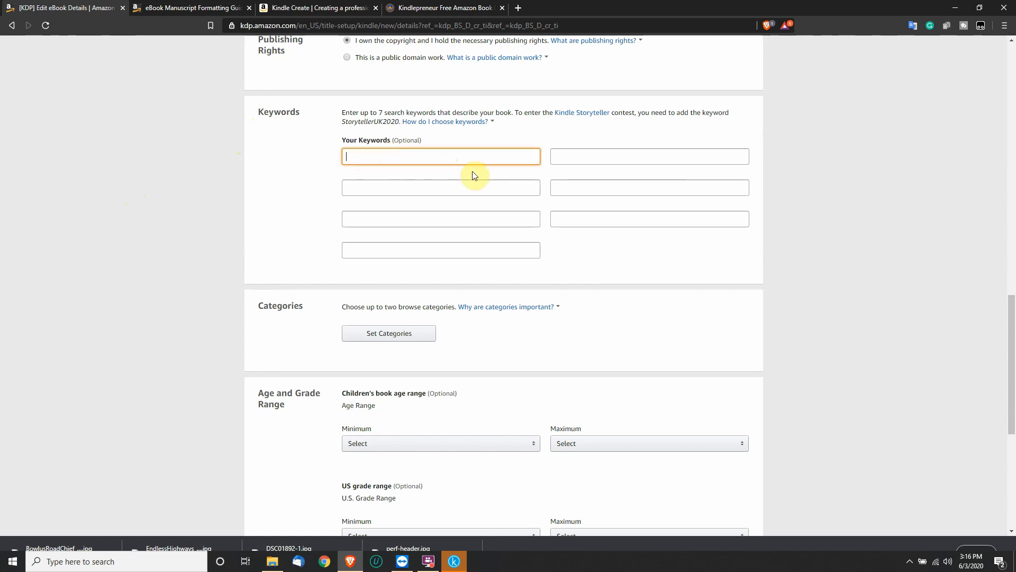
text(wokamping)
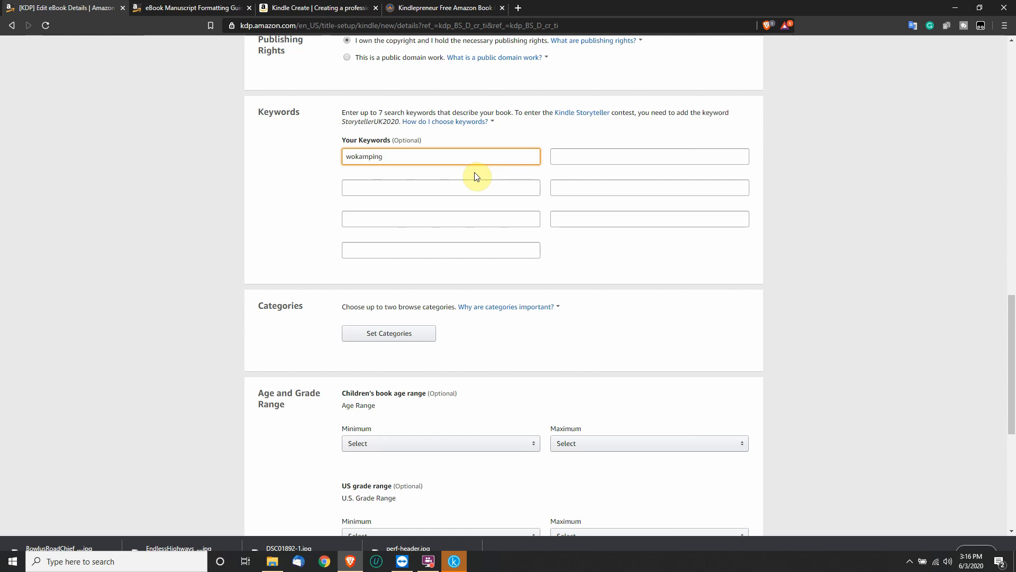
key(Tab)
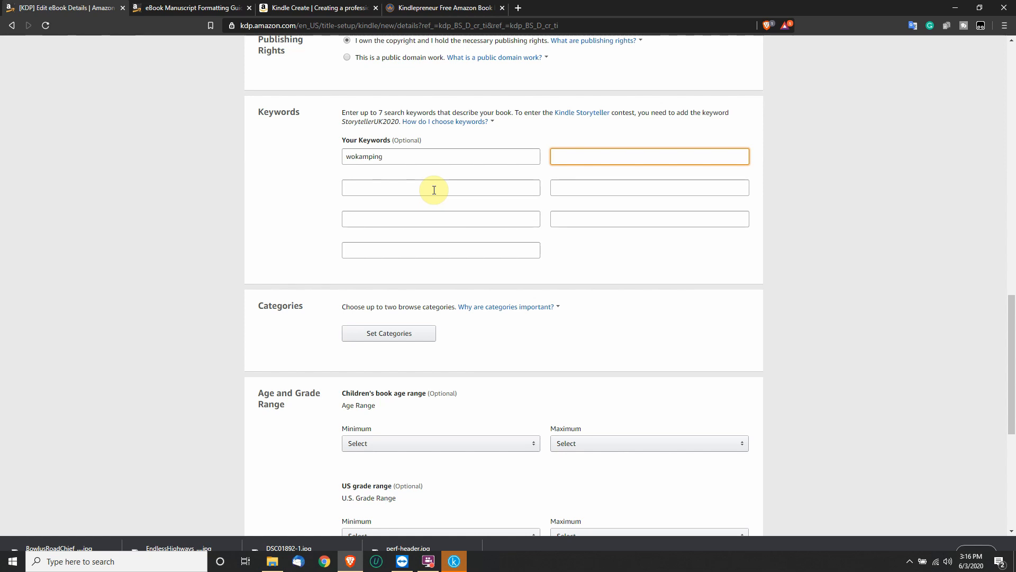
Step: Choose Nonfiction > Travel > General as a browse category for the book
scroll(439, 175, down, 1)
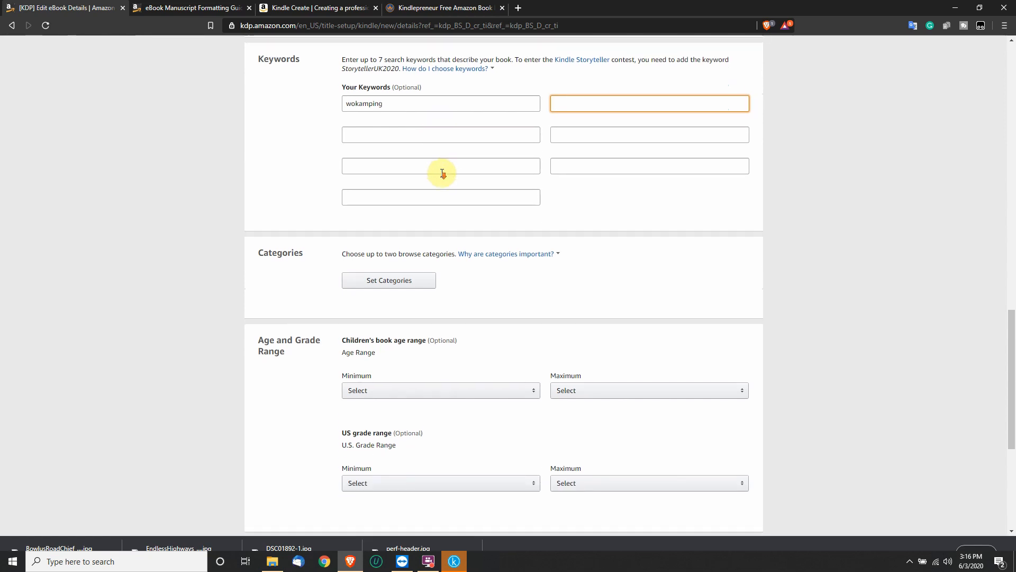
scroll(136, 254, down, 3)
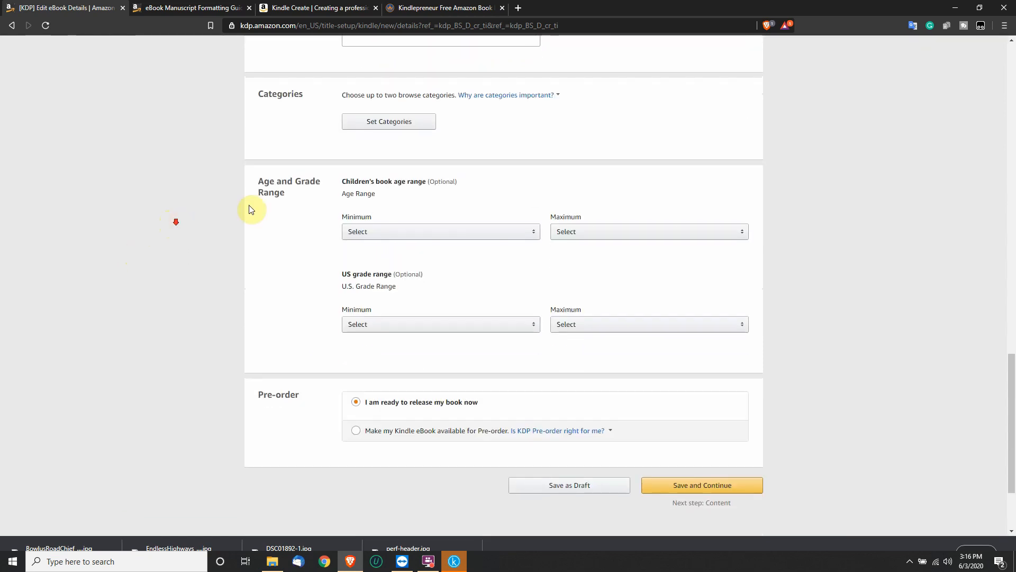
click(410, 125)
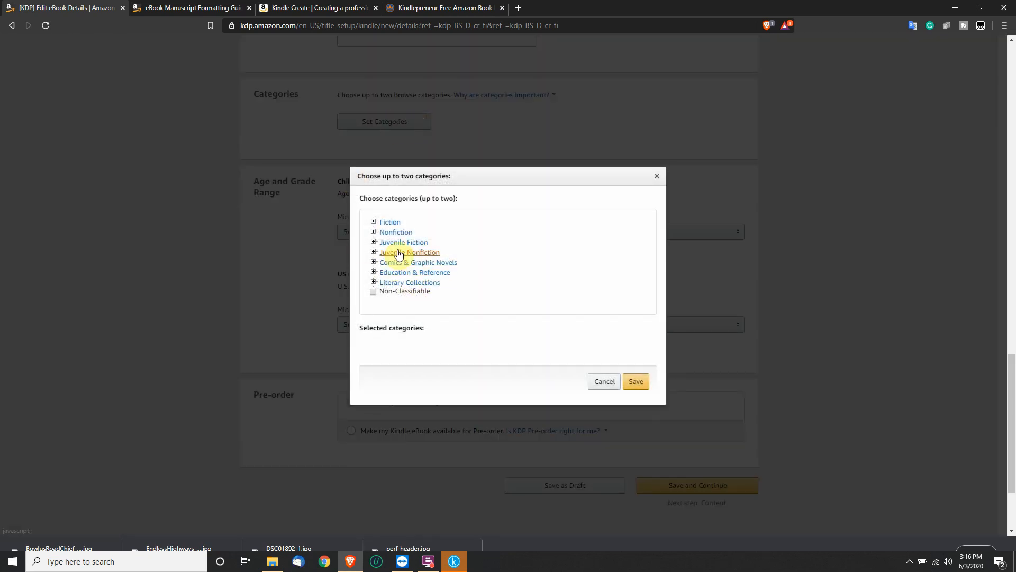
click(373, 232)
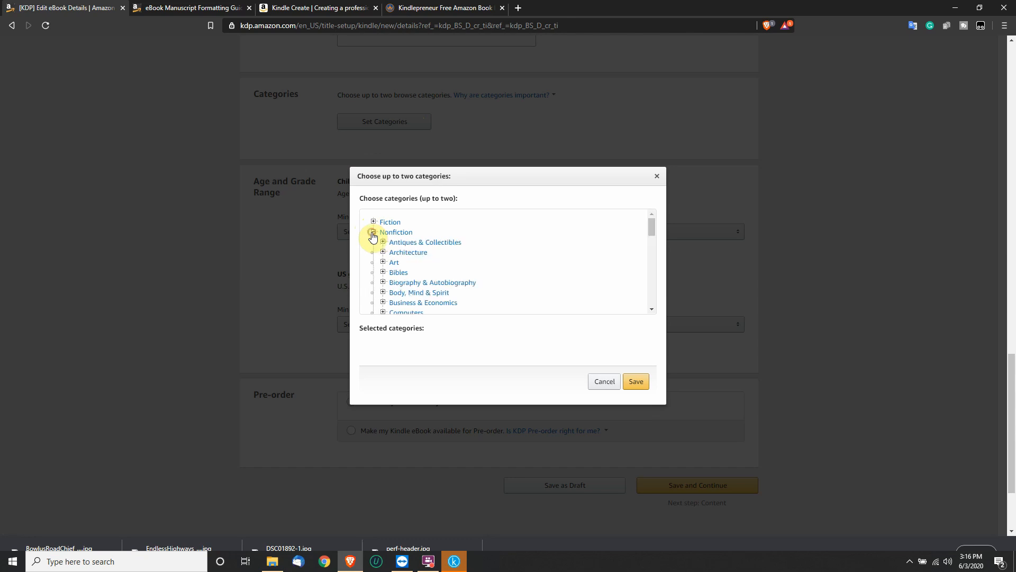
scroll(502, 281, down, 1)
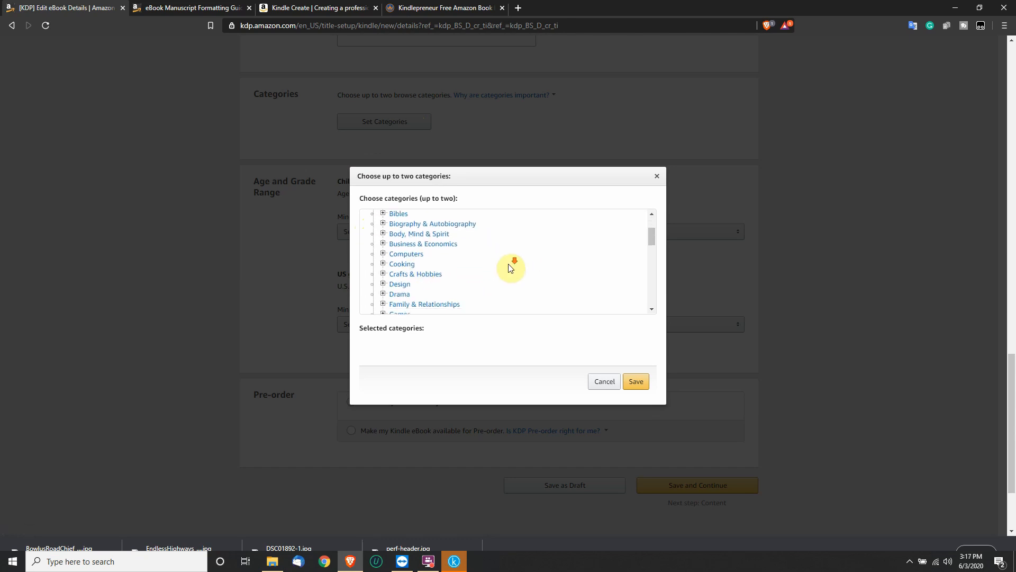
scroll(510, 265, down, 4)
scroll(511, 267, down, 5)
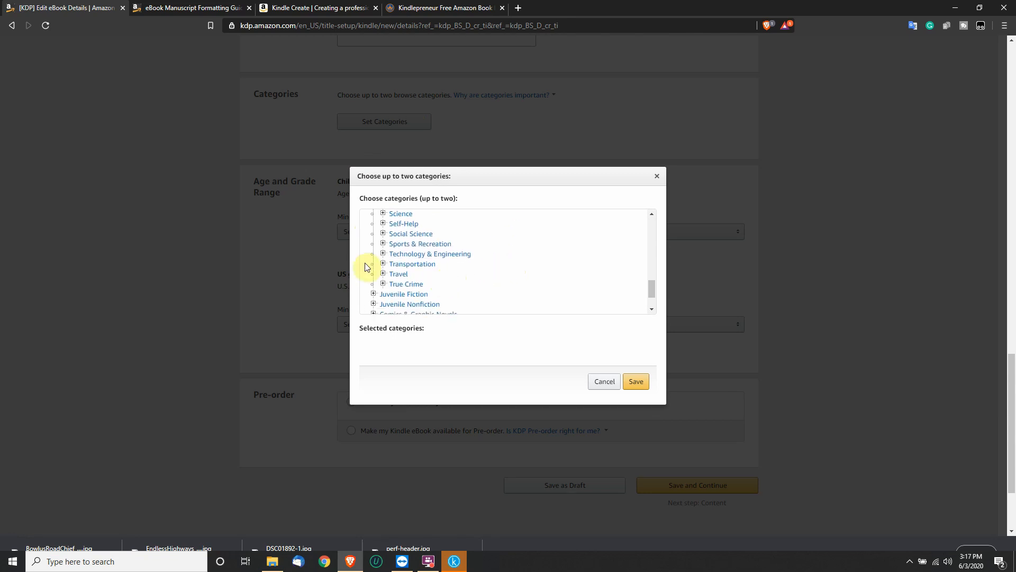
click(383, 274)
scroll(453, 268, down, 4)
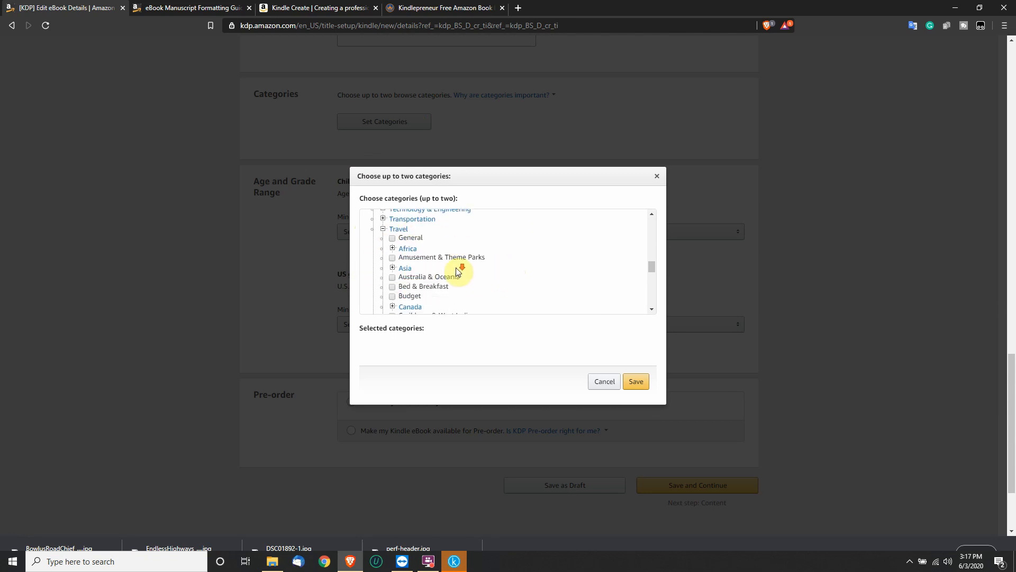
scroll(455, 268, up, 2)
click(396, 232)
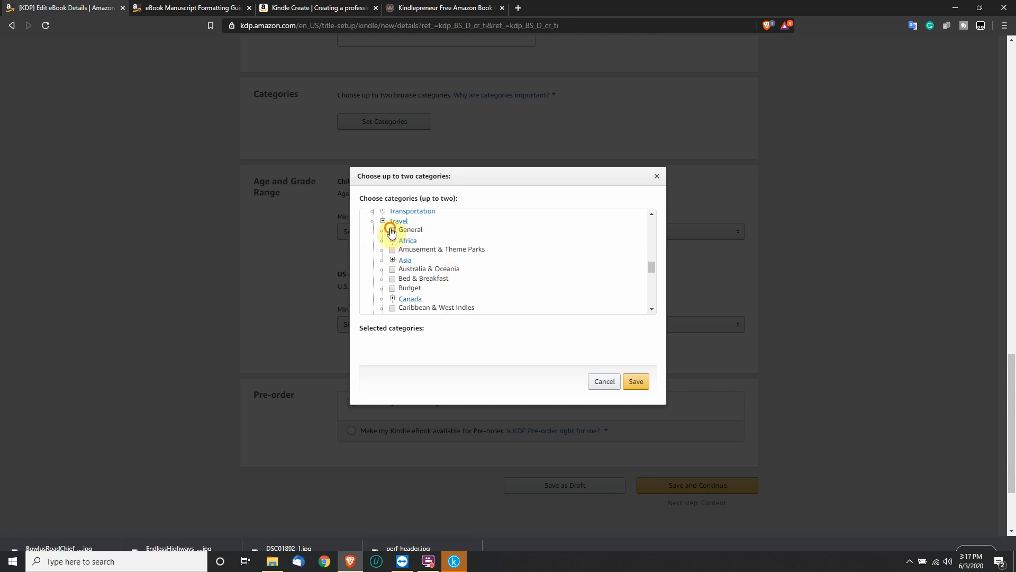
Step: Look through the remaining Travel subcategories and save the category selection
scroll(428, 299, down, 5)
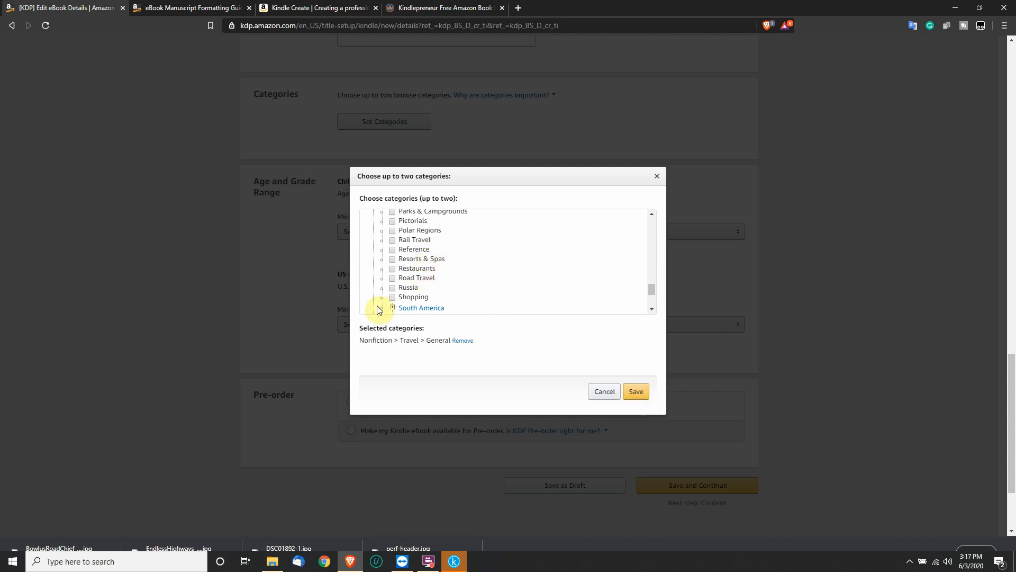
scroll(512, 252, down, 1)
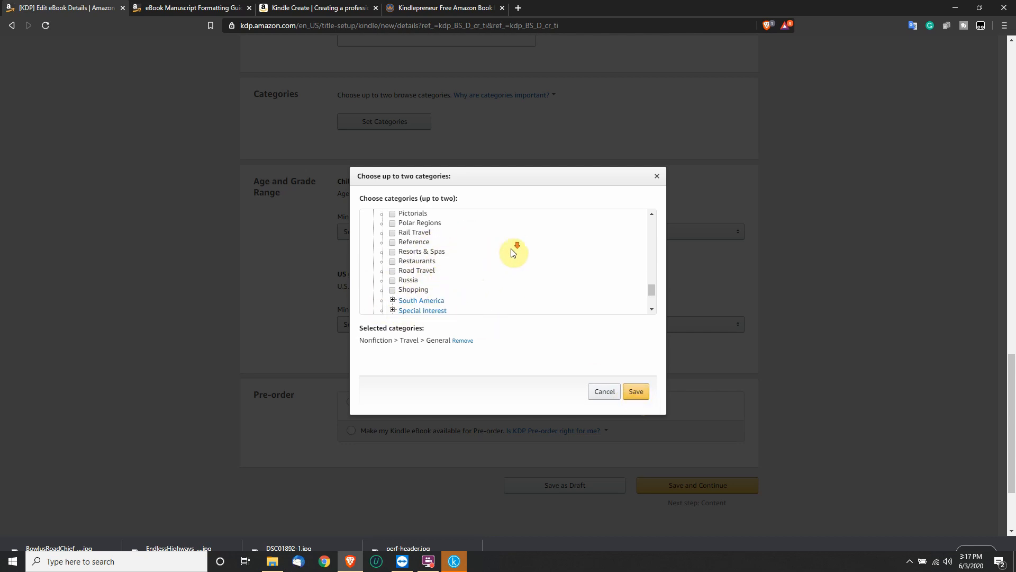
scroll(512, 251, down, 1)
click(637, 394)
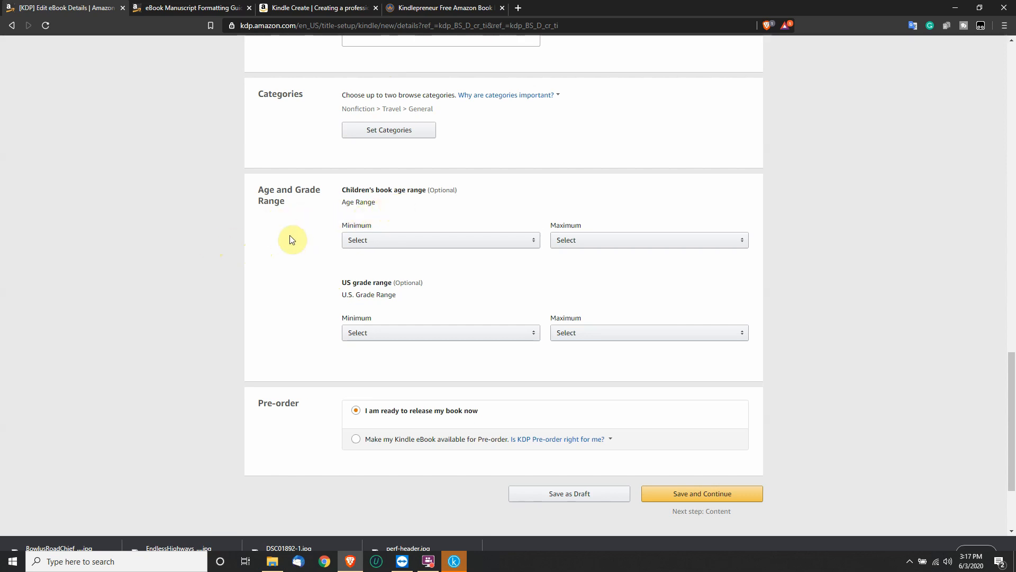
Step: Review the age, grade range and pre-order settings, then save the eBook details and continue to the content stage
scroll(290, 235, down, 1)
scroll(306, 233, down, 1)
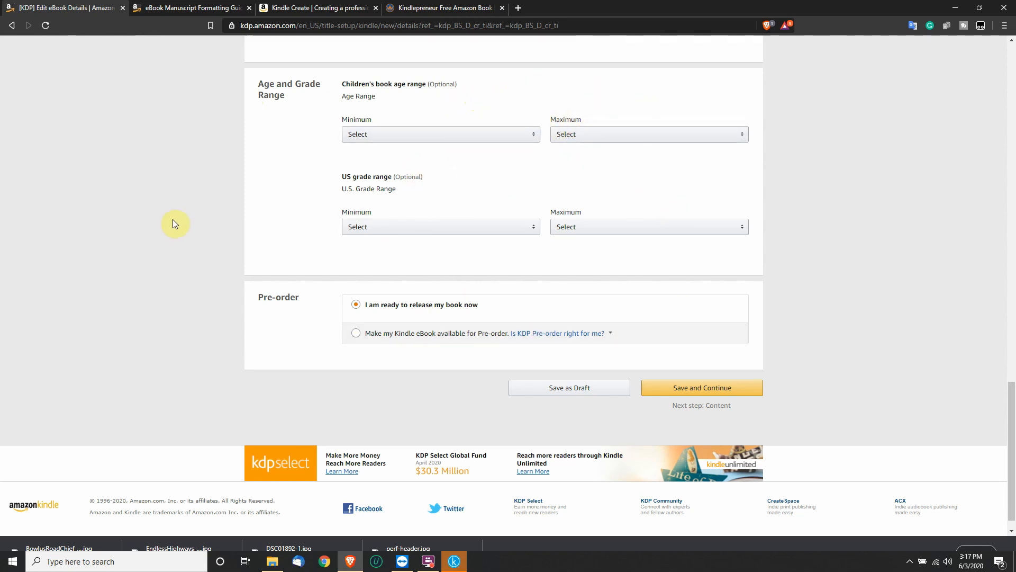
scroll(268, 296, down, 1)
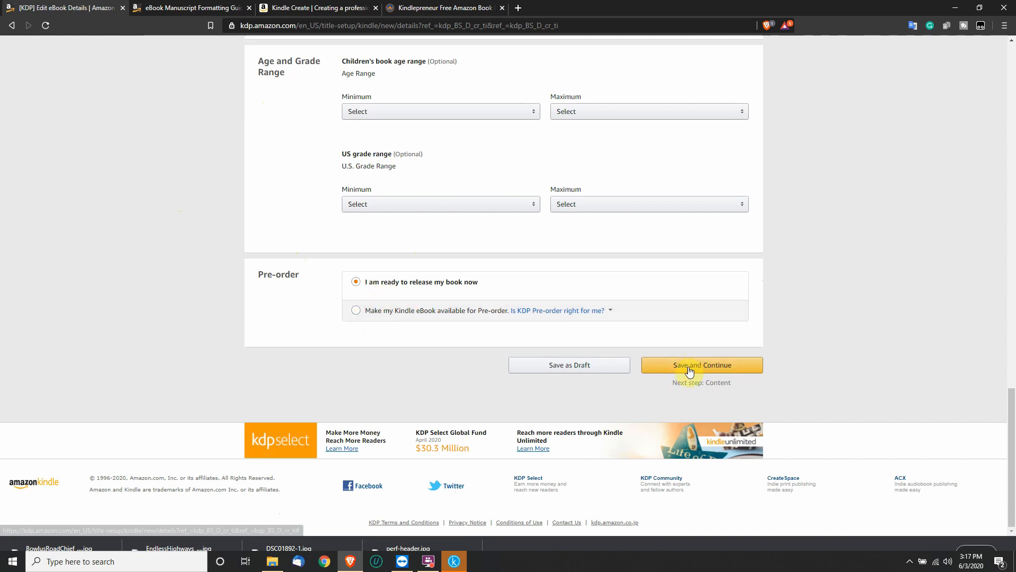
scroll(755, 427, up, 2)
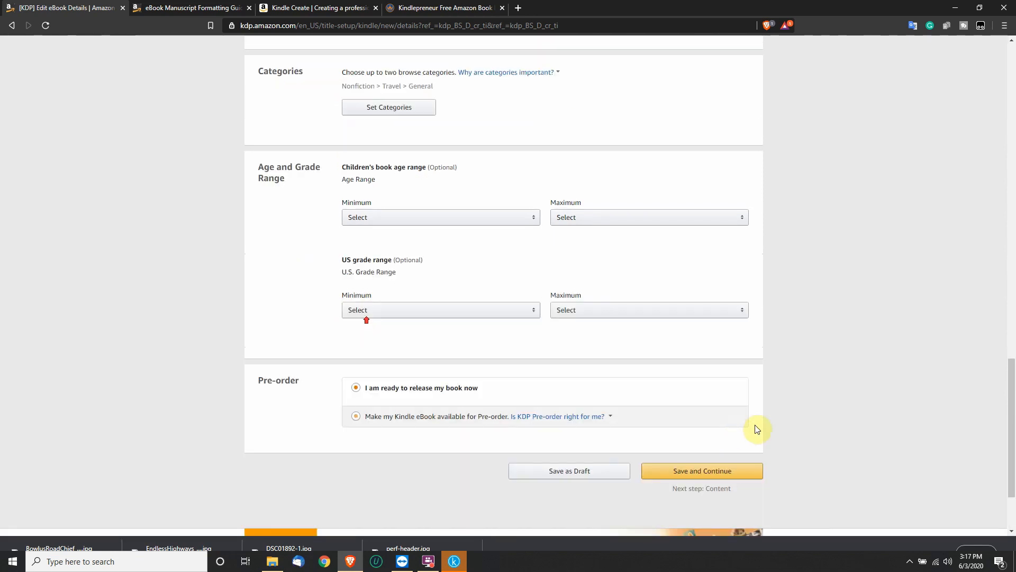
scroll(688, 331, down, 2)
click(696, 365)
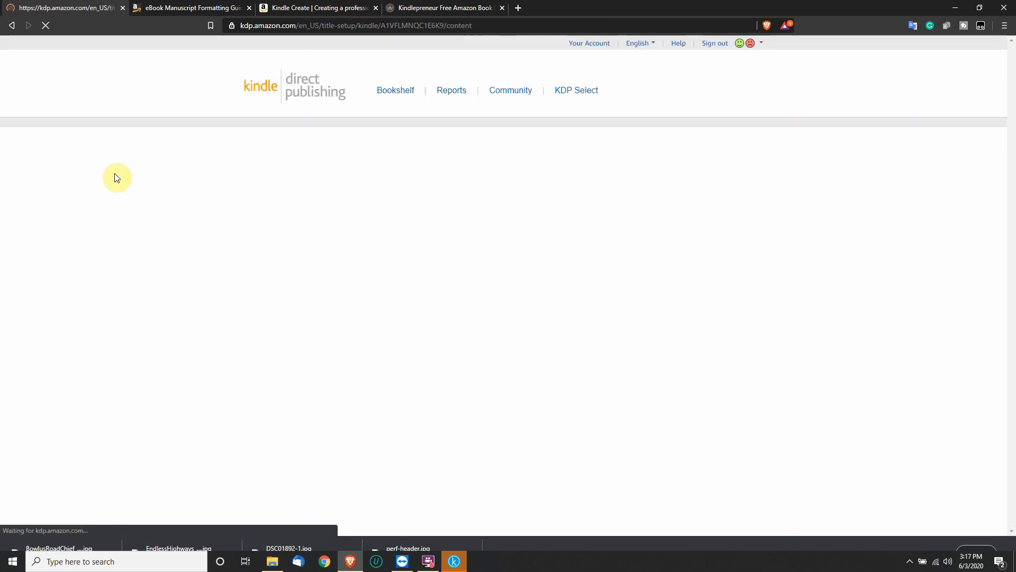
Step: Read the Digital Rights Management setting and the explanation of how DRM affects the Kindle eBook
scroll(148, 235, down, 1)
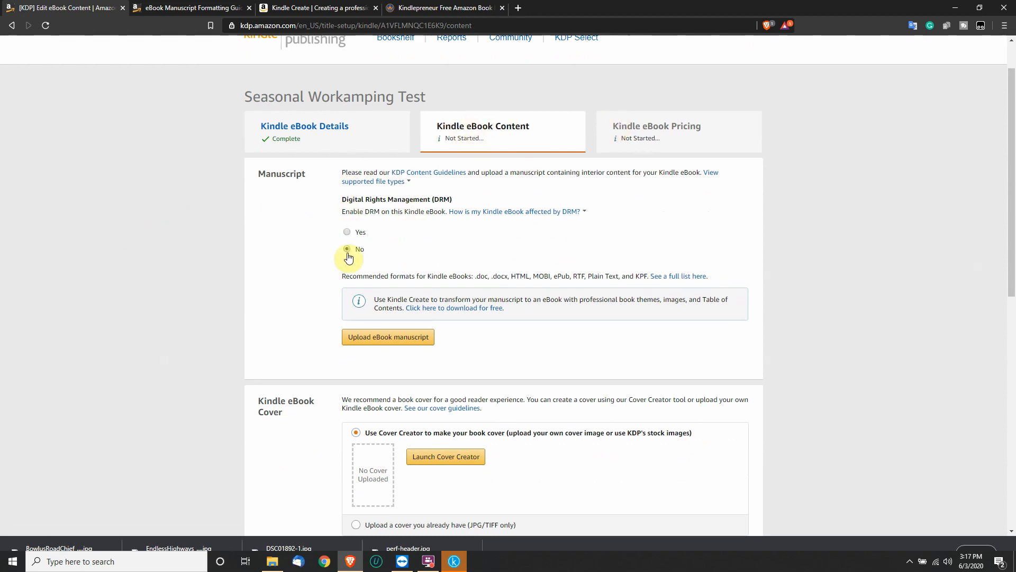
scroll(351, 249, down, 1)
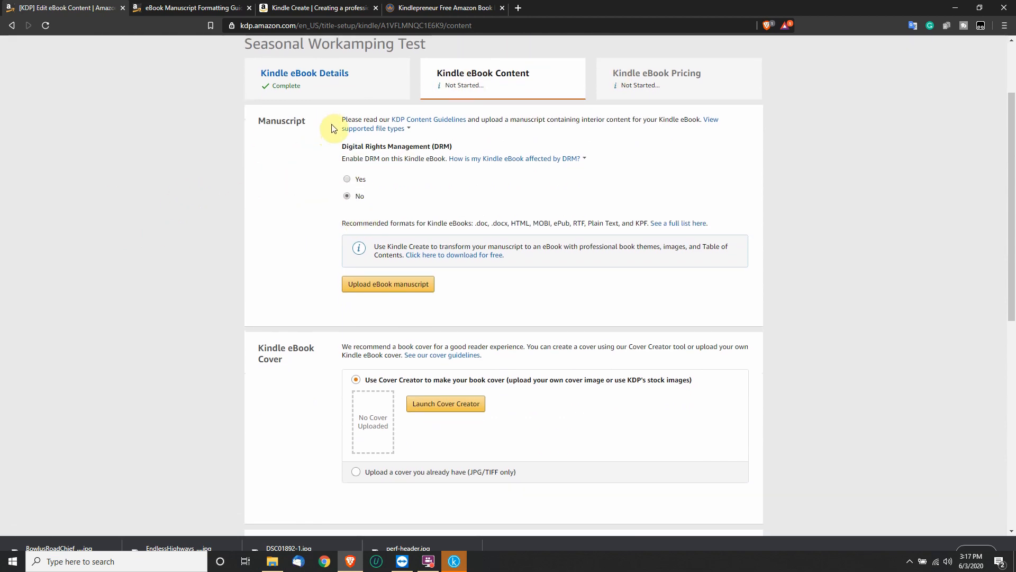
click(345, 128)
click(349, 151)
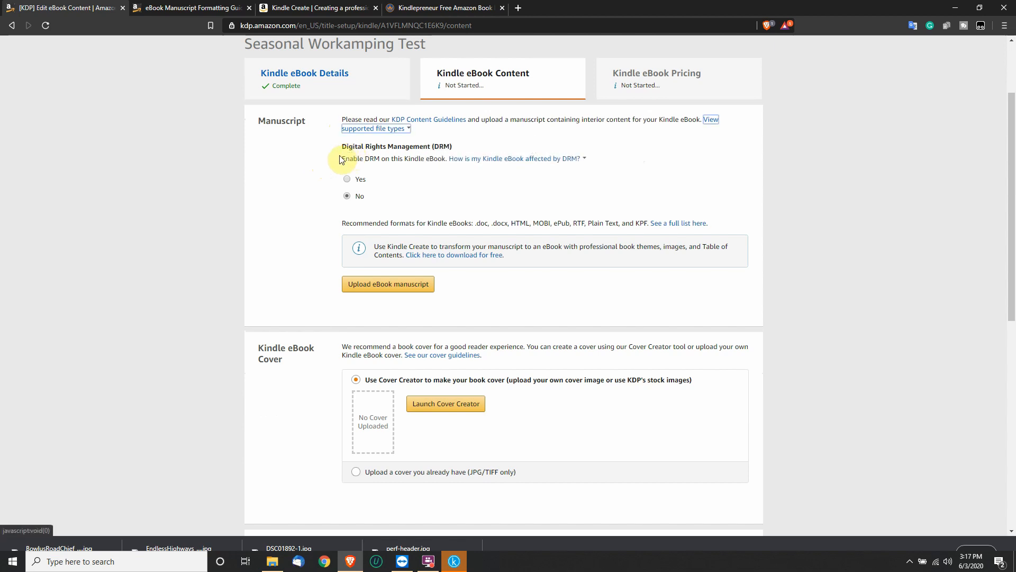
drag(344, 149, 458, 150)
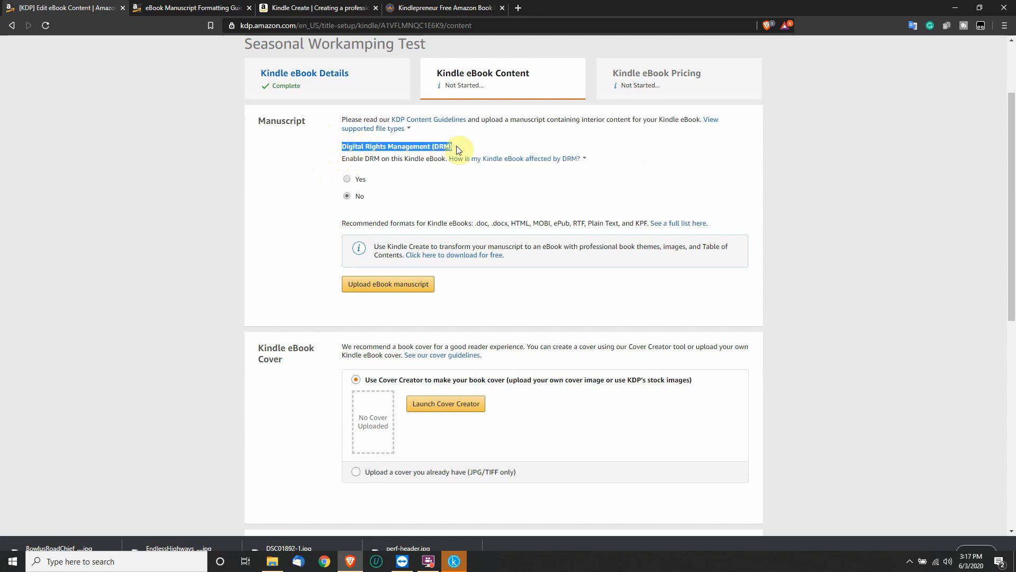
click(453, 159)
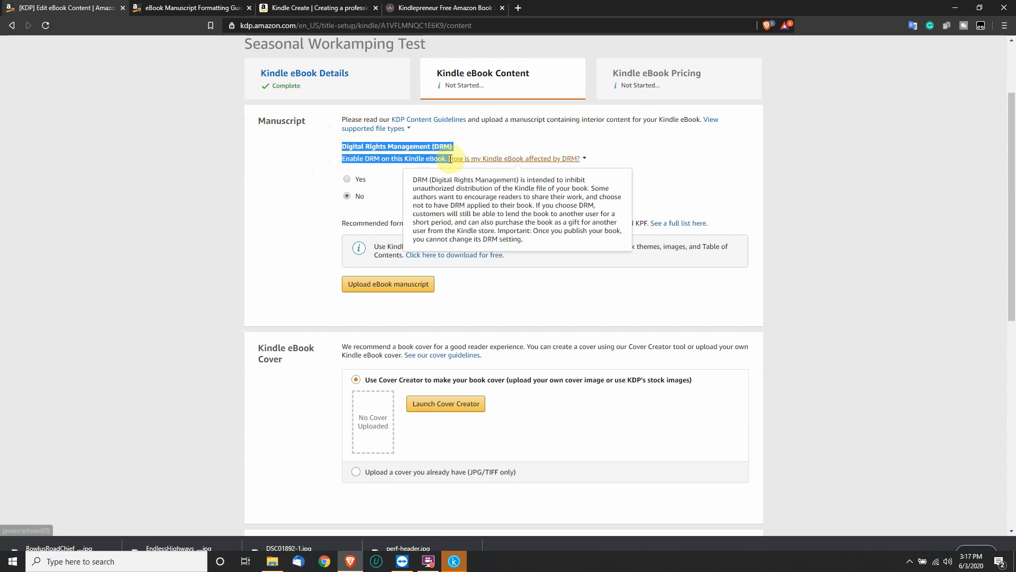
click(457, 140)
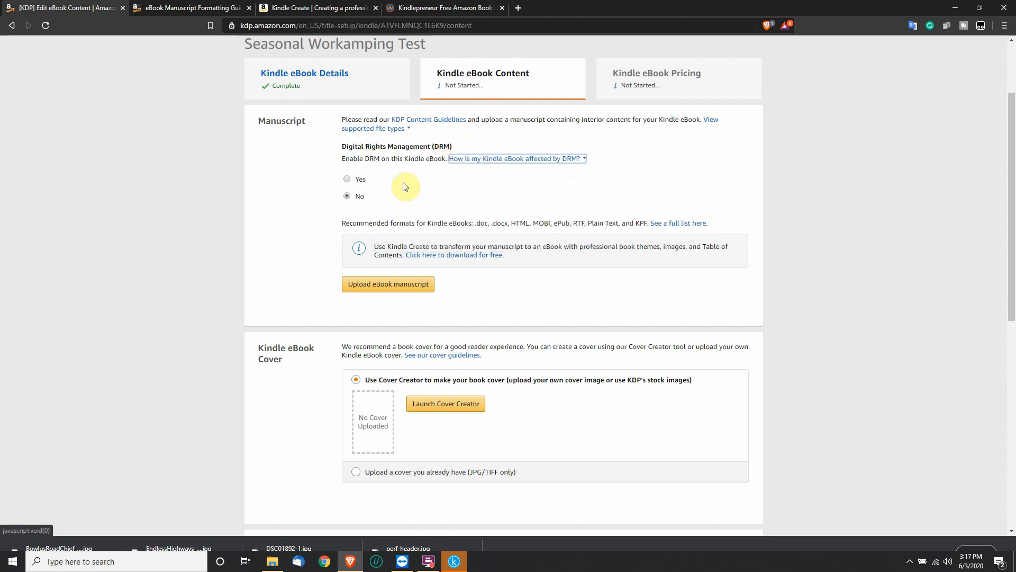
click(578, 158)
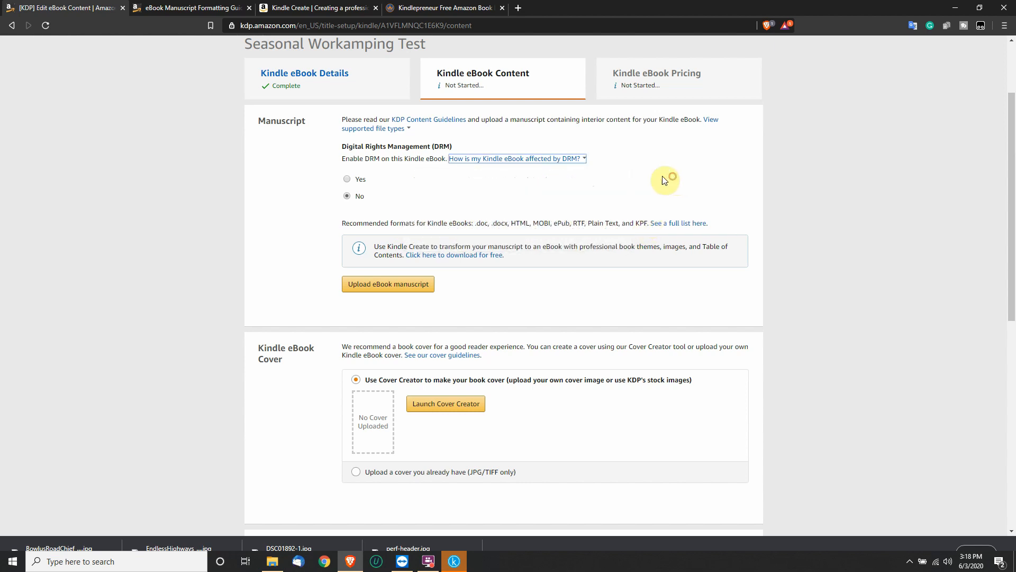
mouse_move(483, 160)
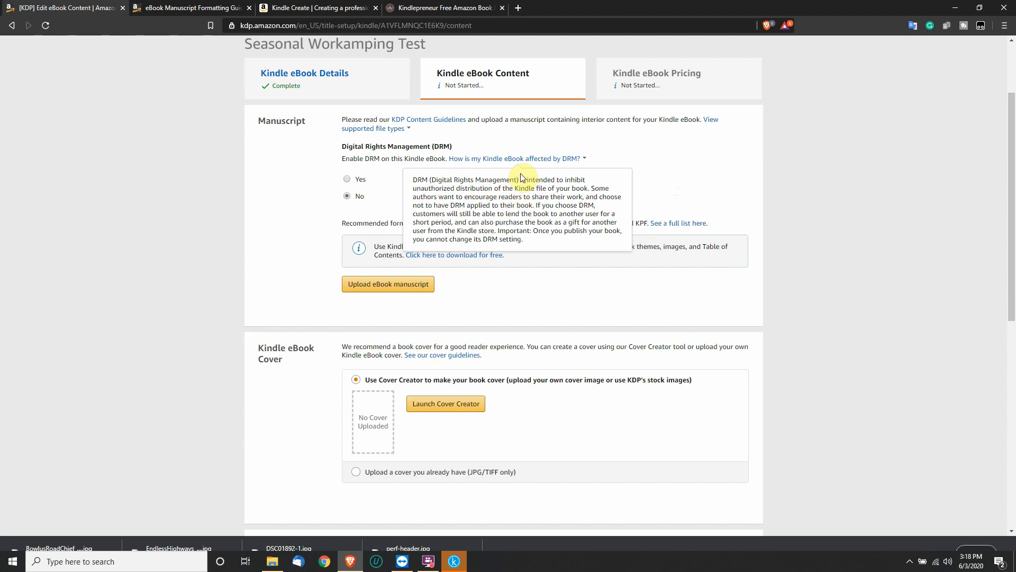
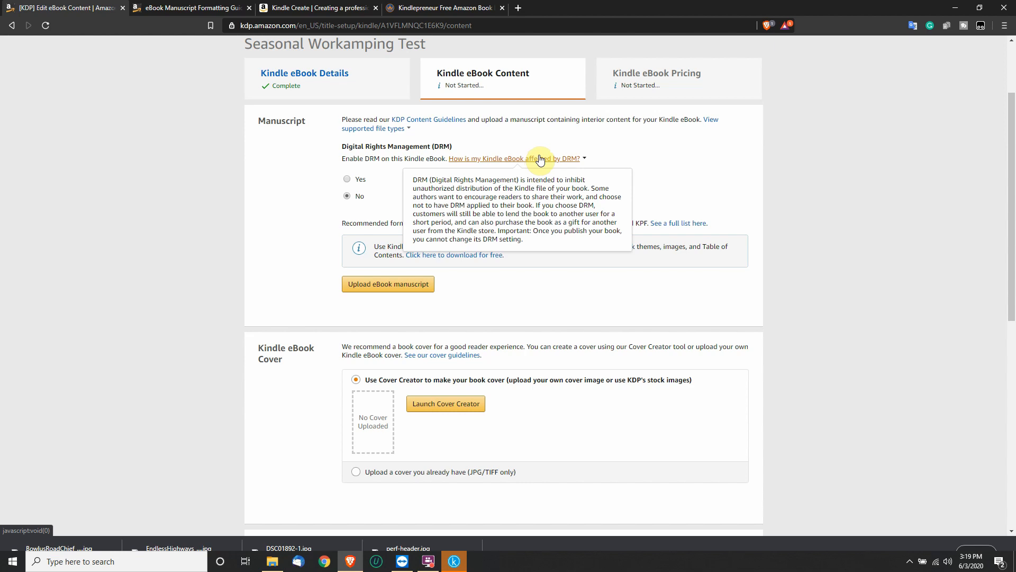
click(435, 158)
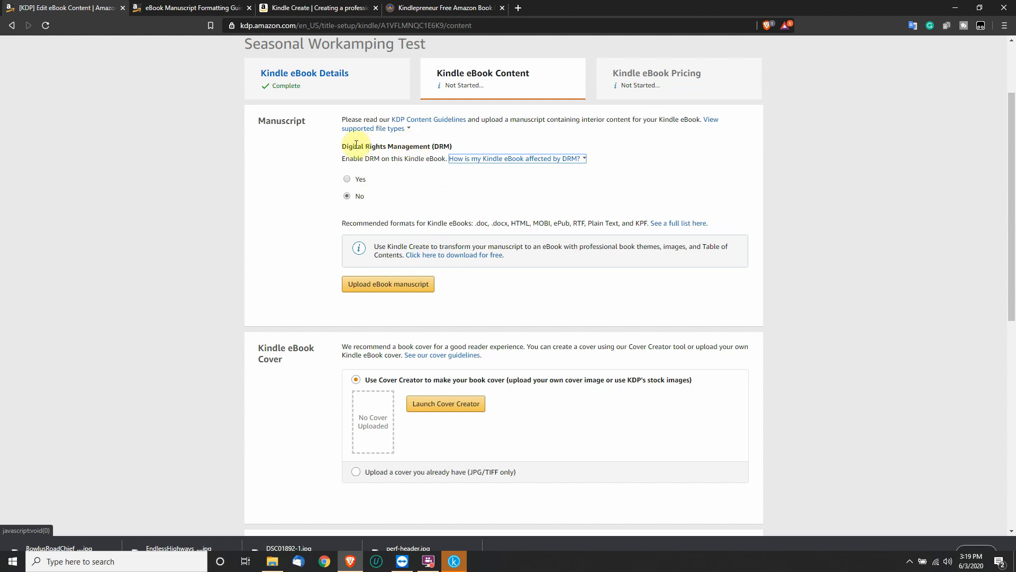
Step: Upload the file test.kpf from the Documents folder as the eBook manuscript
scroll(443, 180, down, 1)
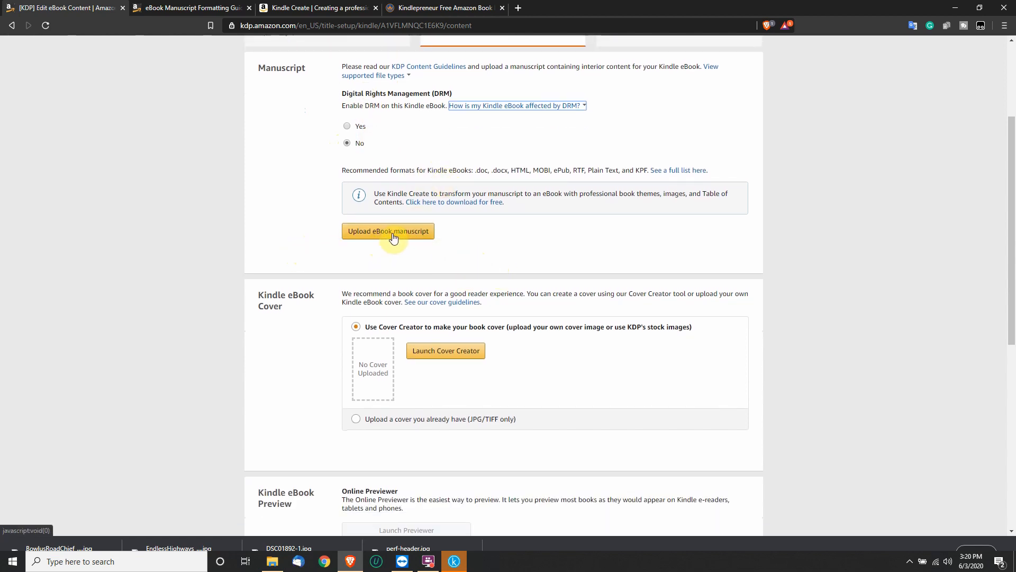
click(393, 235)
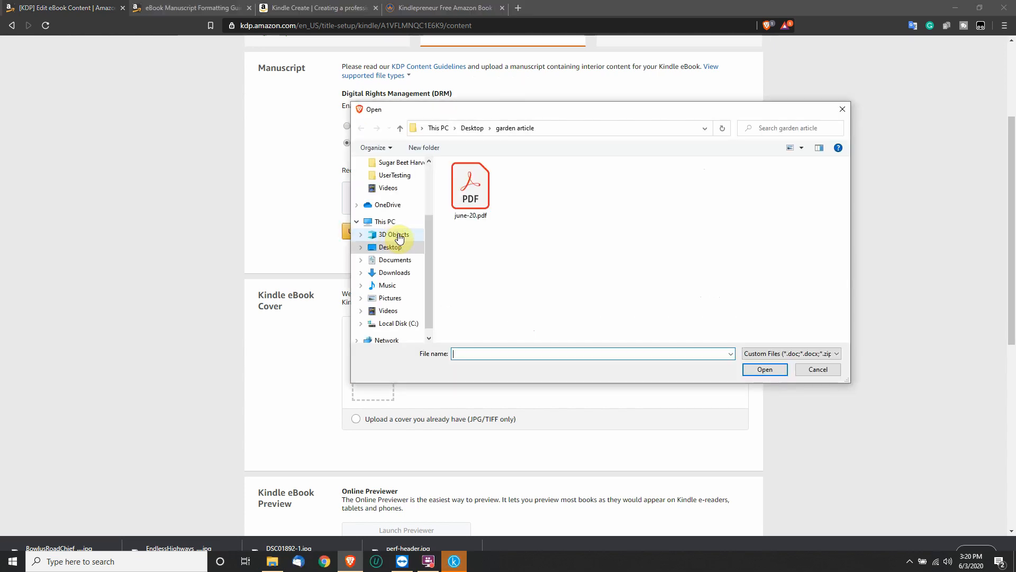
click(400, 272)
click(398, 260)
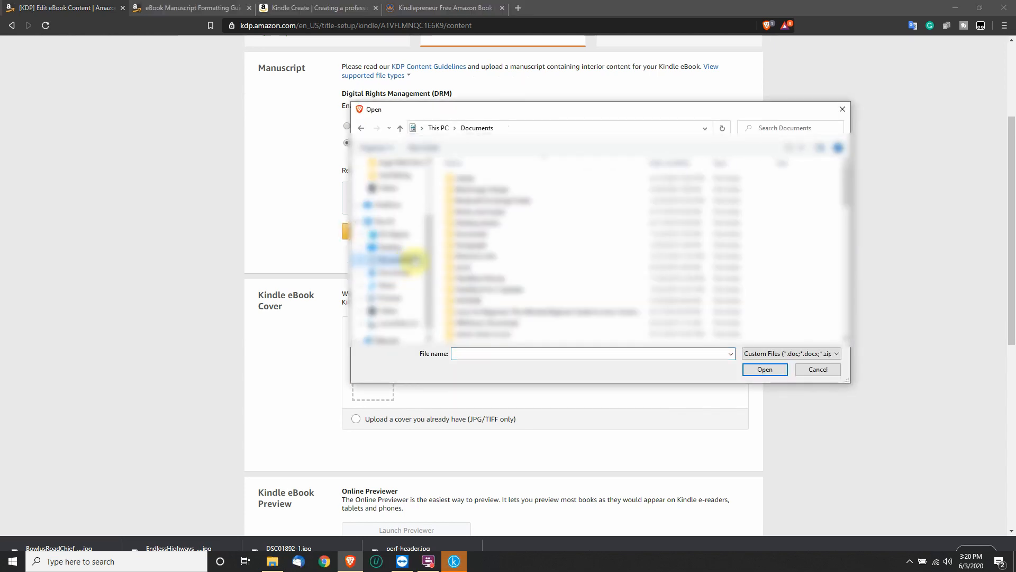
scroll(548, 216, down, 5)
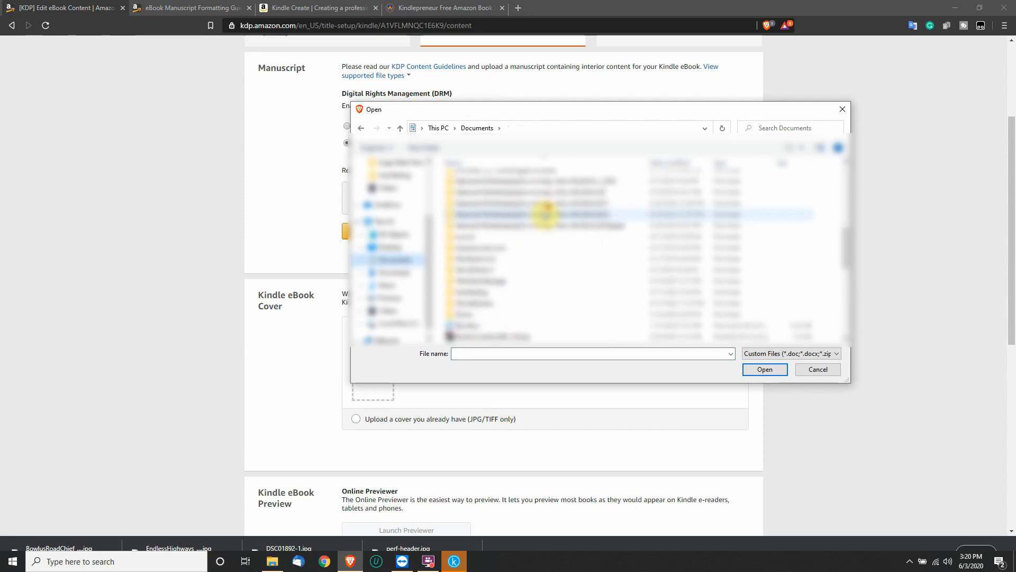
scroll(544, 214, down, 5)
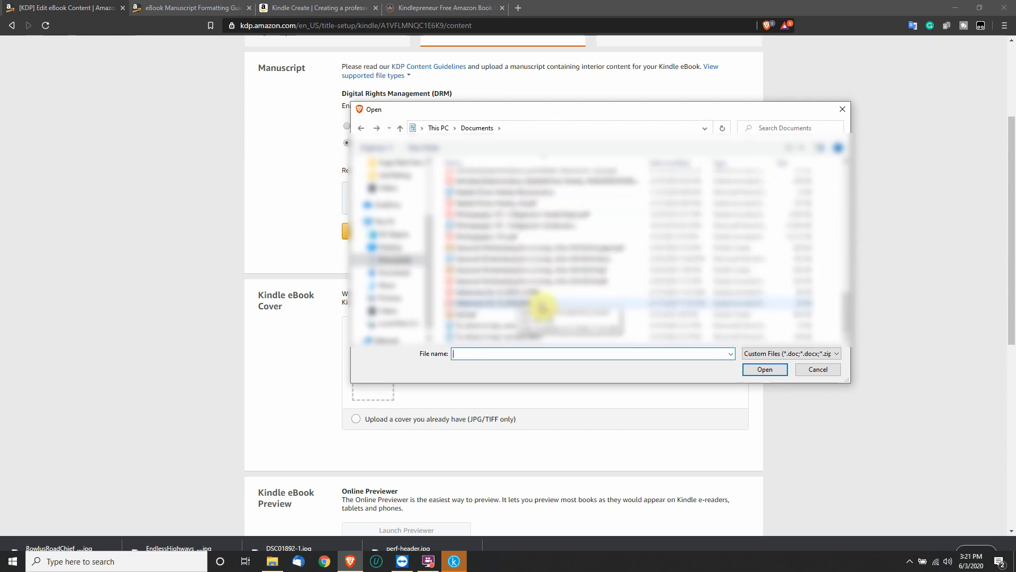
click(489, 316)
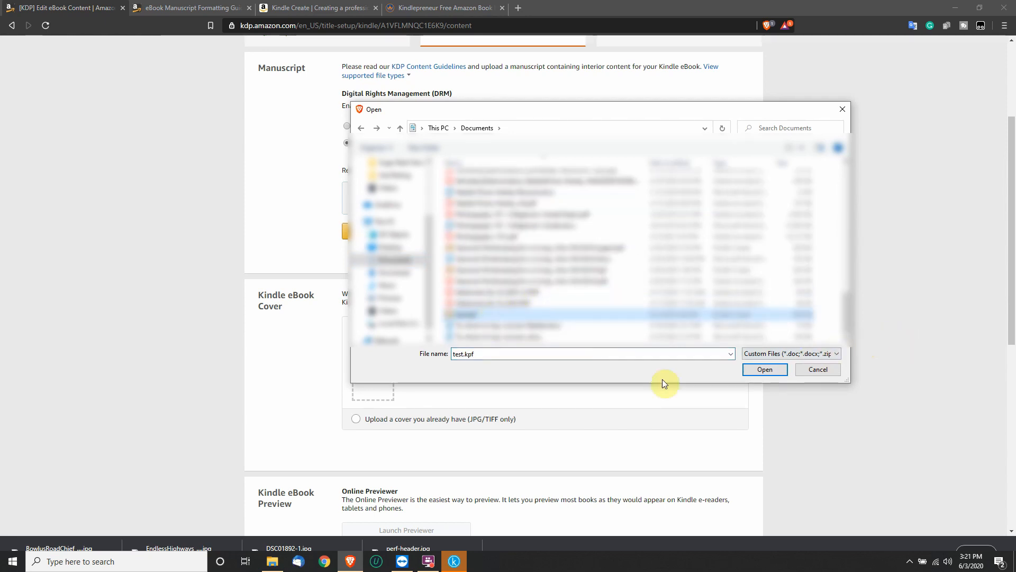
click(765, 368)
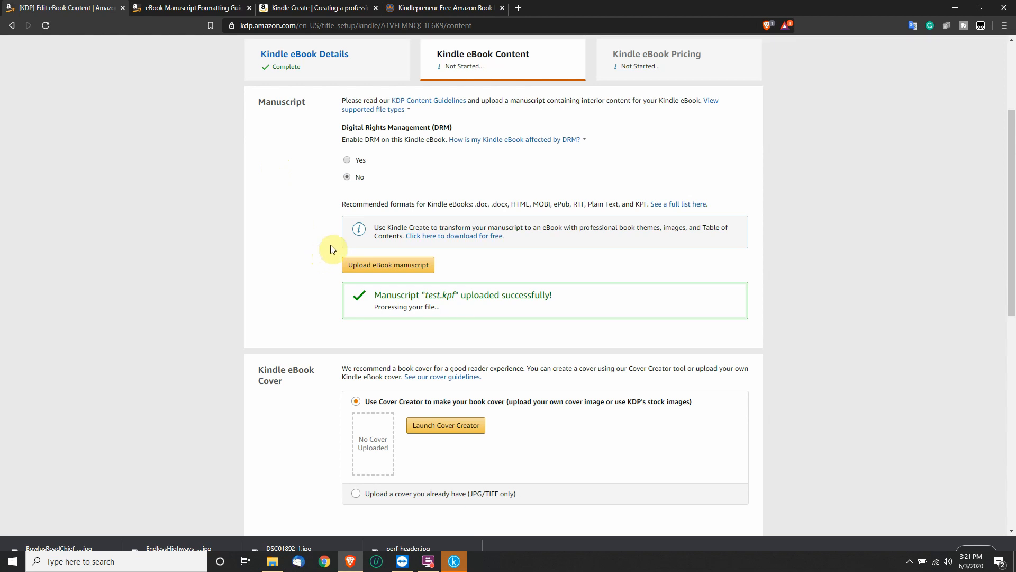
Step: Launch Cover Creator for the eBook cover and choose to pick the cover image from the image gallery
scroll(319, 247, down, 2)
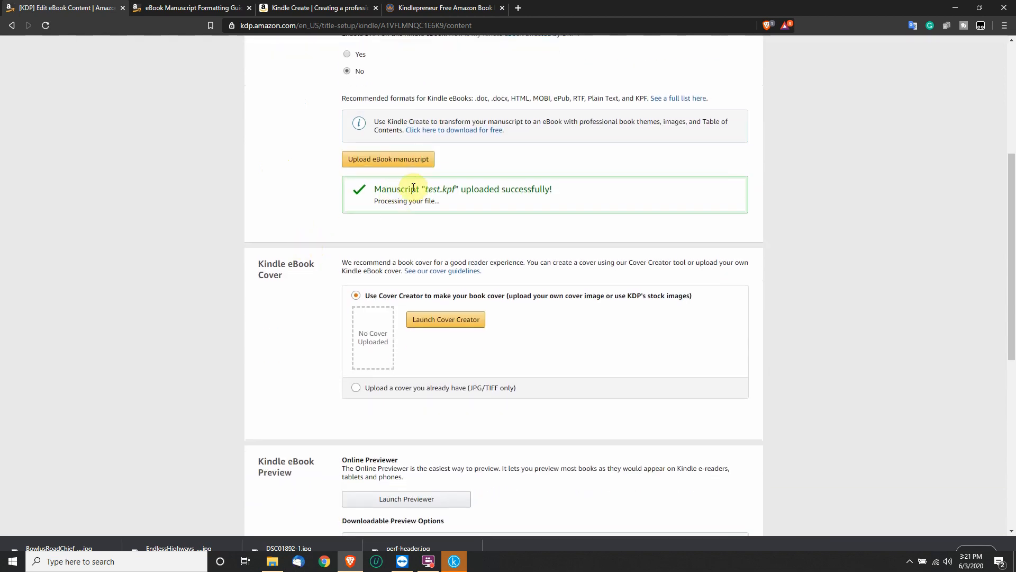
scroll(319, 300, down, 1)
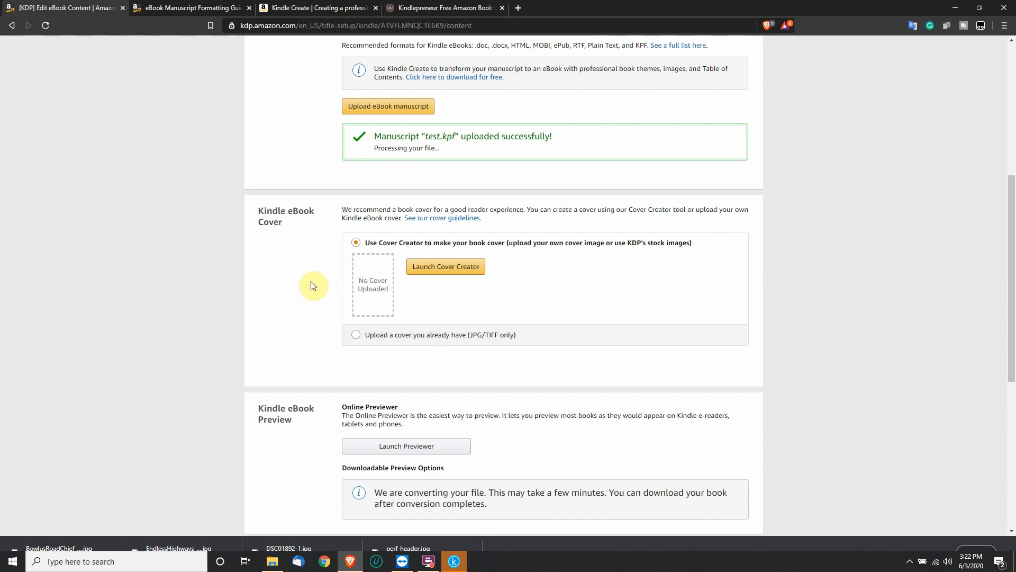
scroll(305, 253, down, 1)
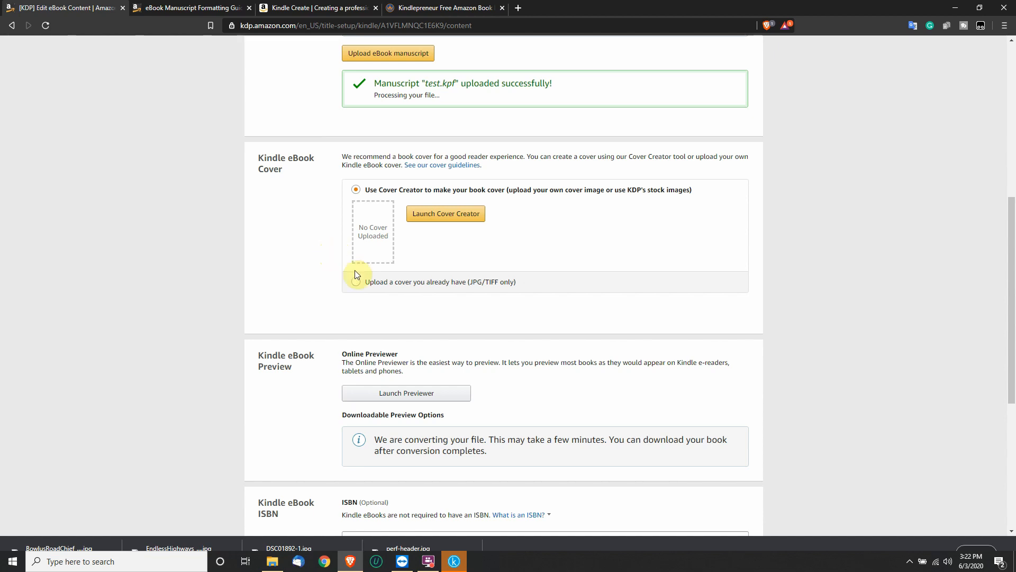
click(450, 213)
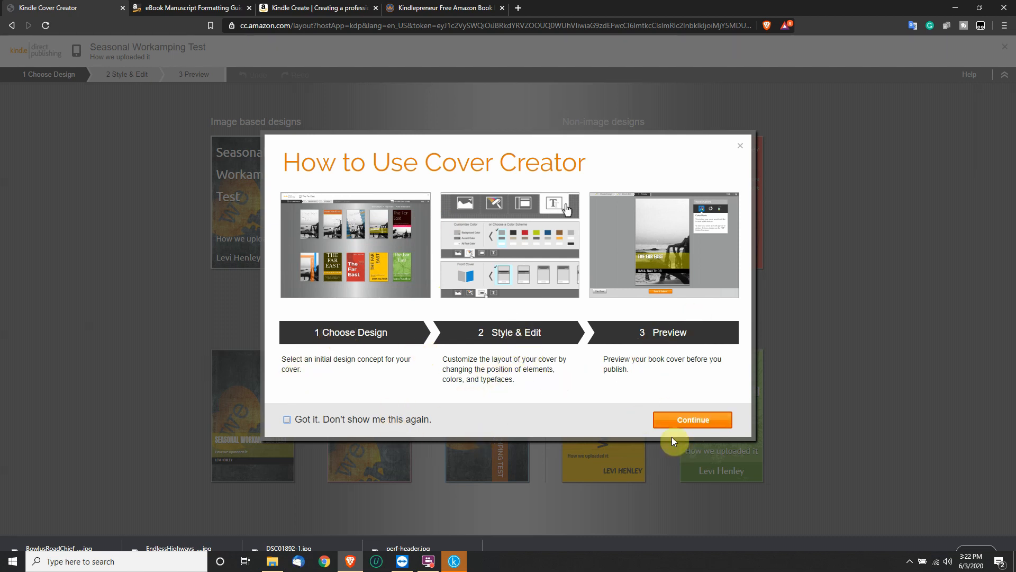
click(680, 420)
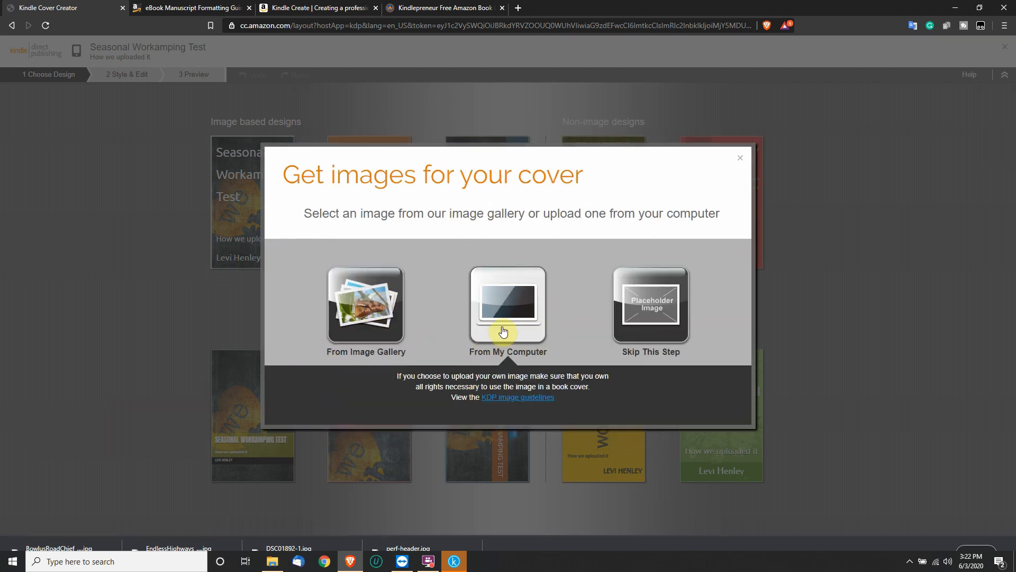
click(369, 325)
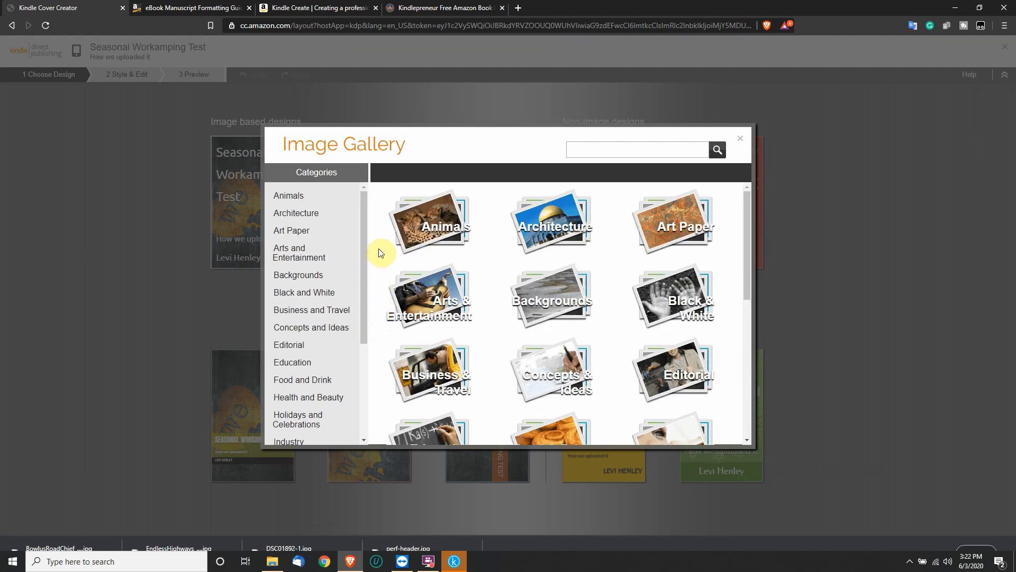
Step: Look through the image gallery categories and search the gallery for "rv"
scroll(383, 233, down, 1)
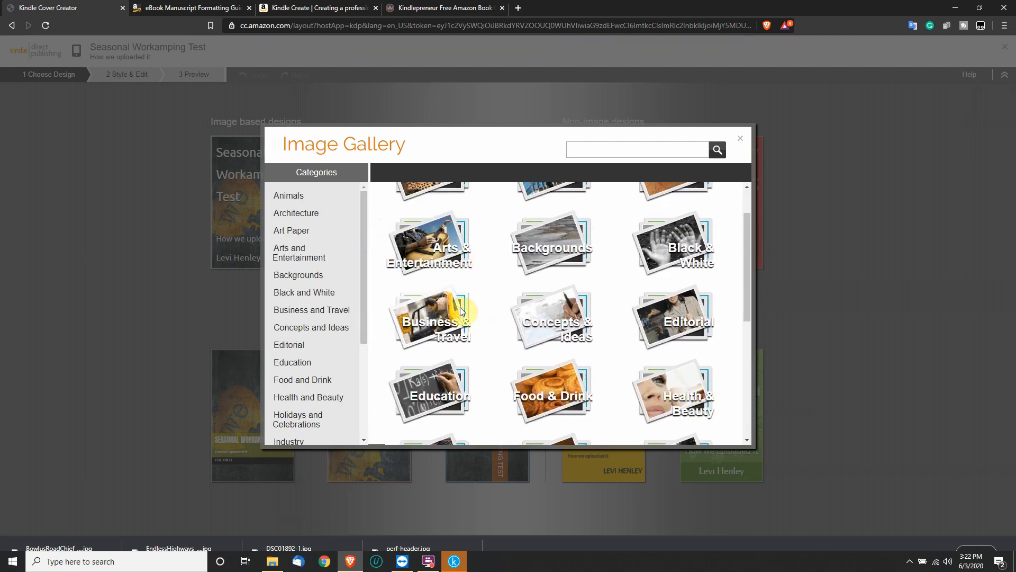
scroll(511, 269, down, 1)
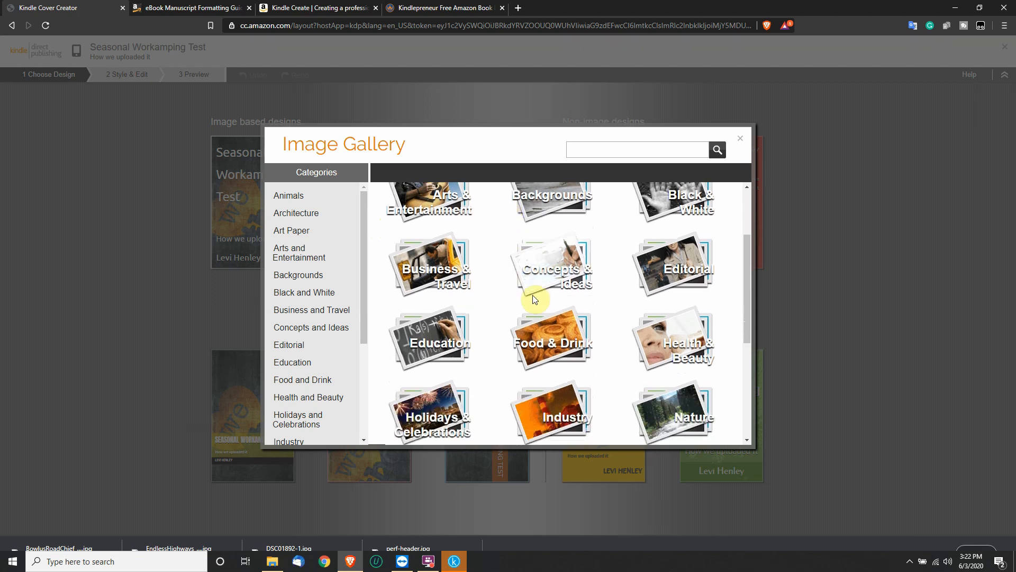
click(646, 149)
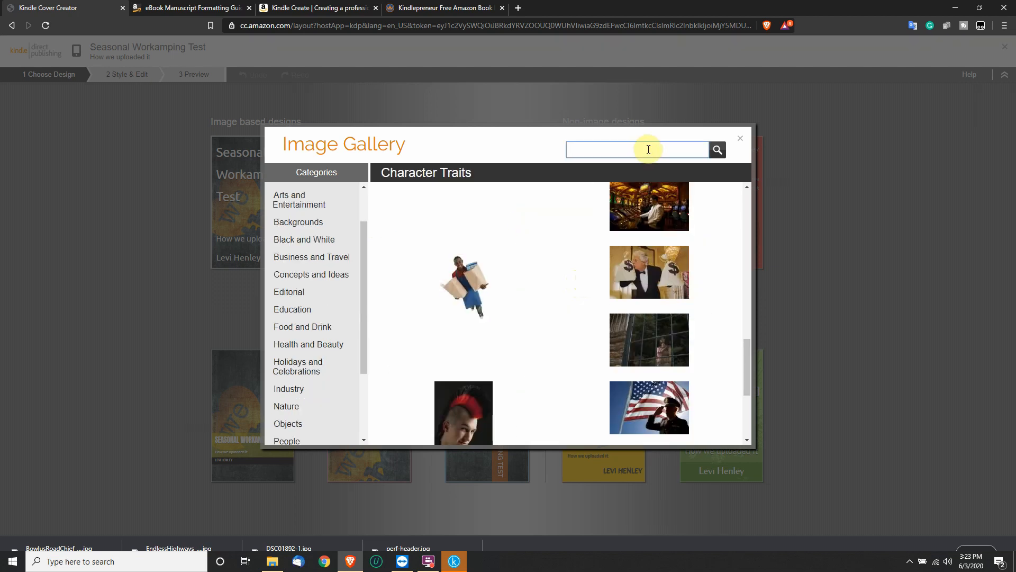
text(rv)
key(Return)
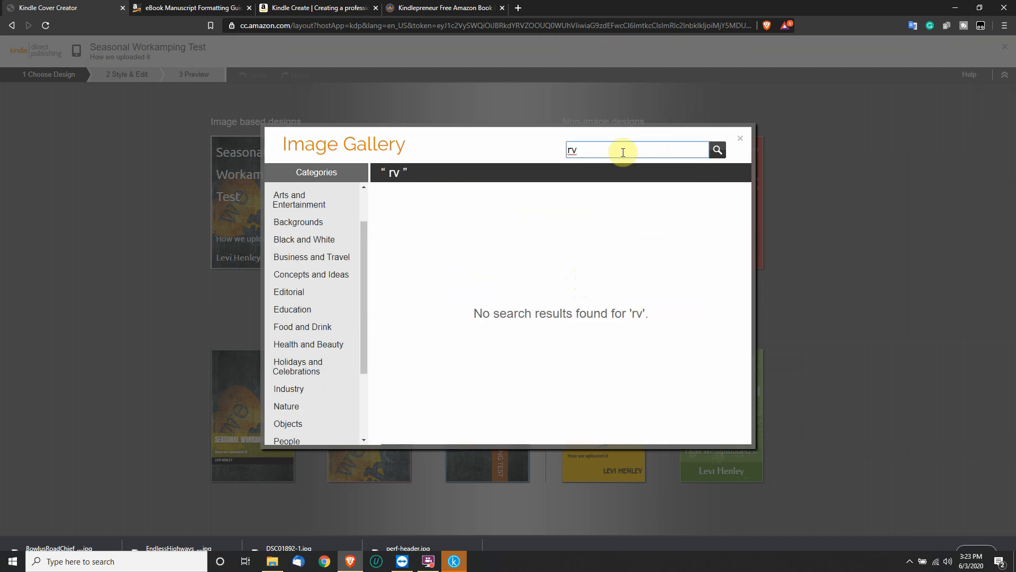
Step: Search the image gallery for "camping" and use the forest lake photo with the wooden dock as the cover image
drag(620, 150, 538, 148)
text(camping)
key(Return)
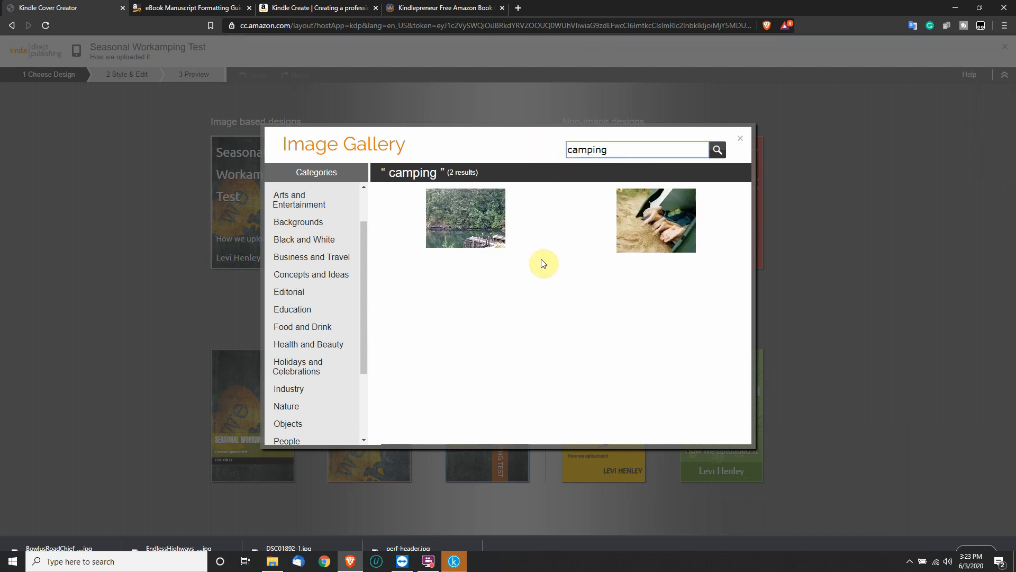
click(473, 222)
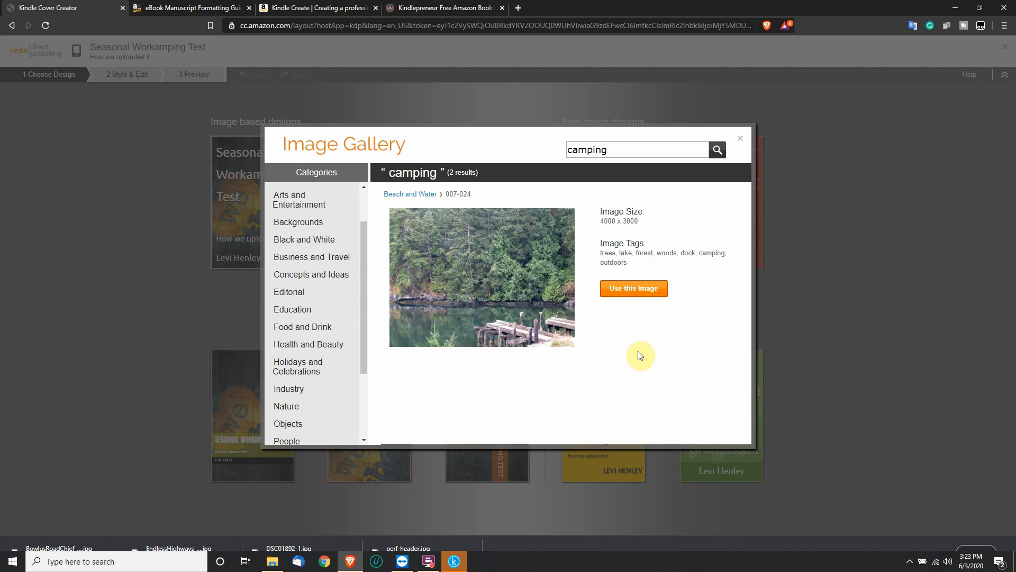
click(633, 287)
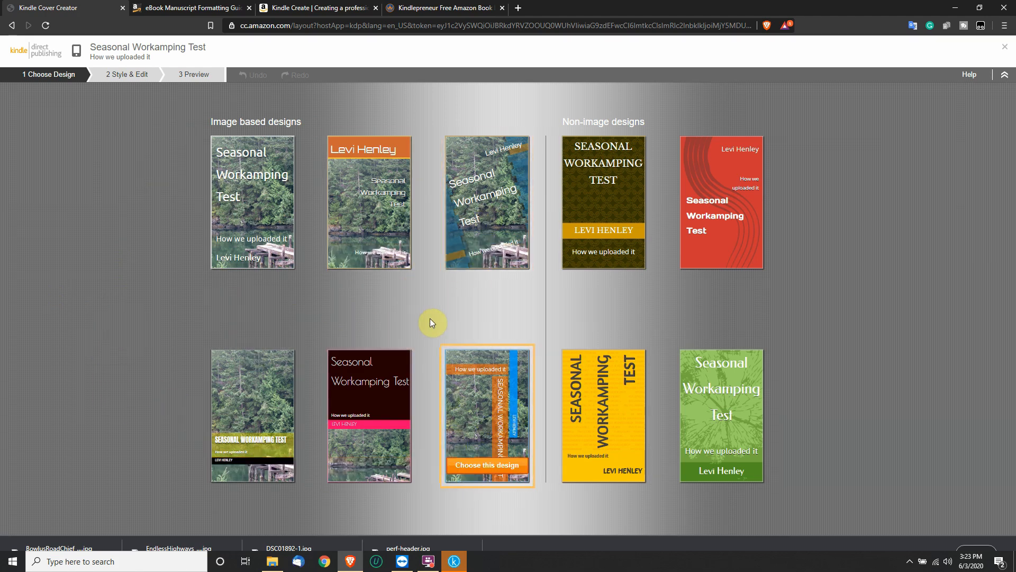
Step: Choose the image-based design with slanted text and blue side bands, and check its editable title text
click(482, 201)
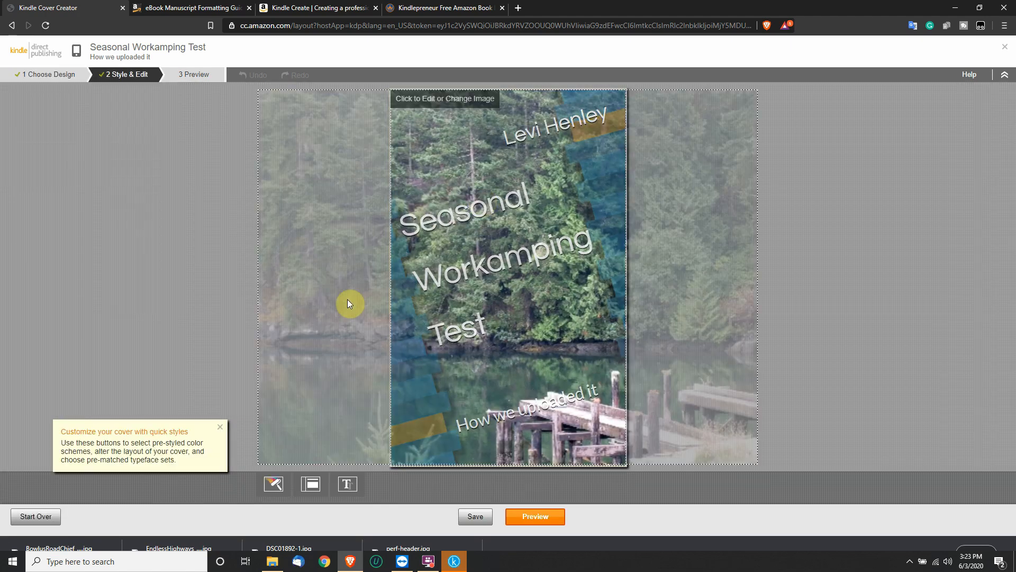
click(487, 227)
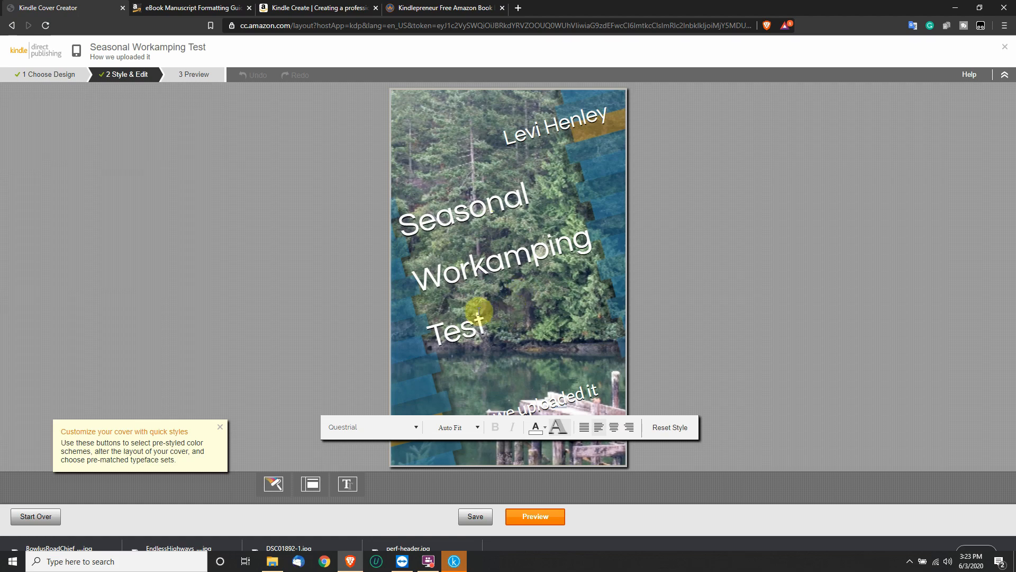
click(748, 323)
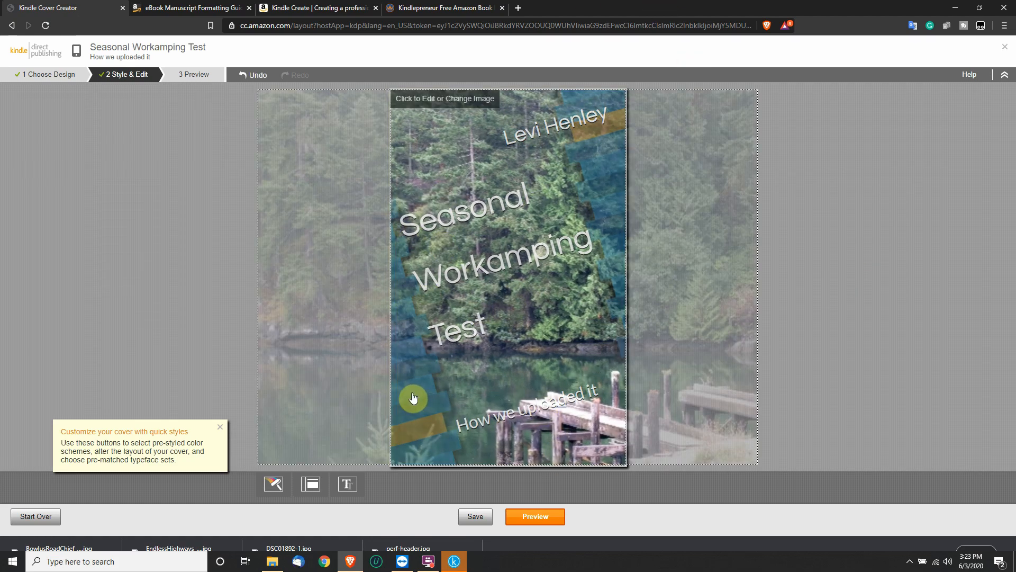
mouse_move(410, 393)
mouse_down()
mouse_move(370, 391)
mouse_move(404, 386)
mouse_up()
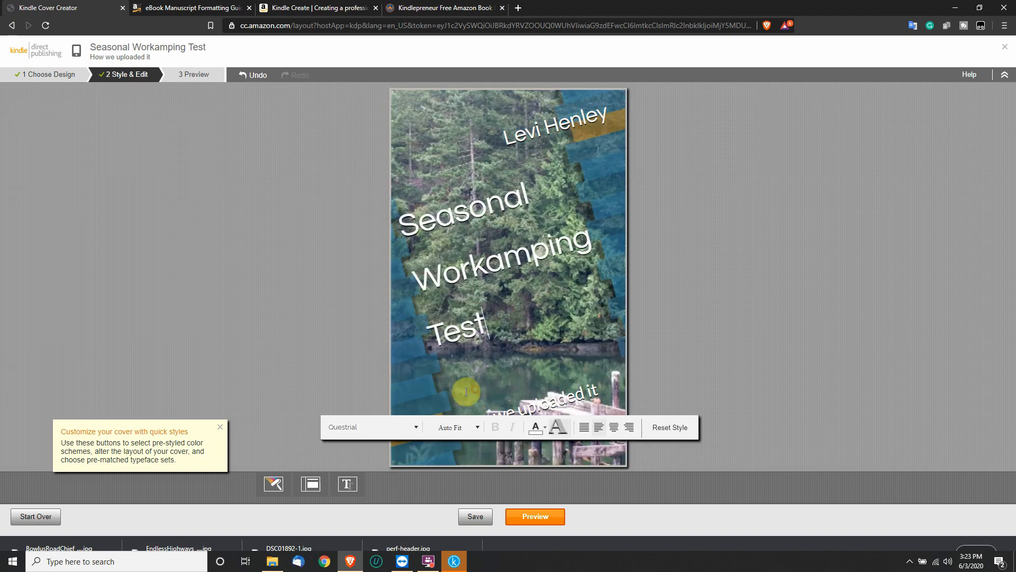
click(366, 376)
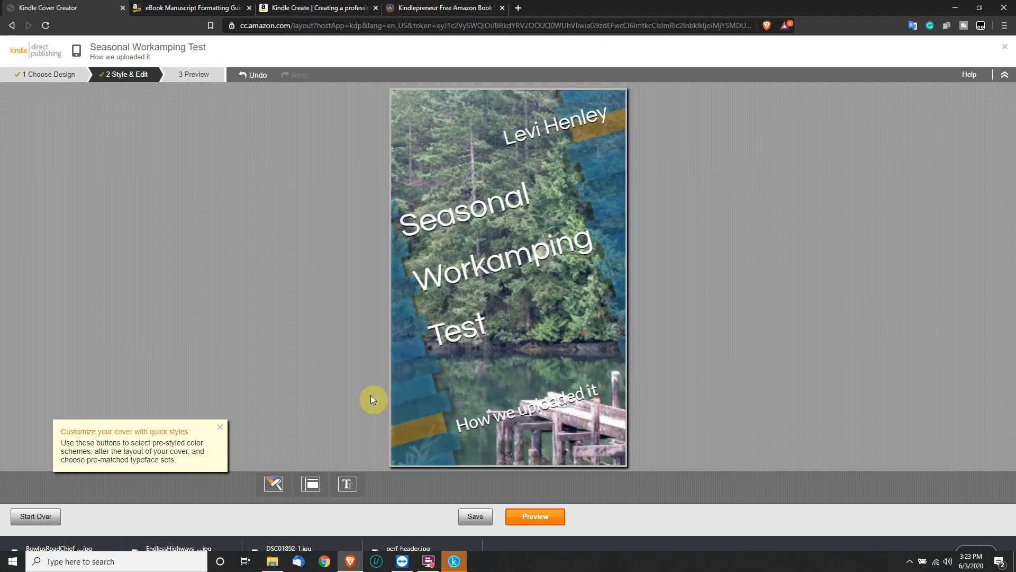
Step: Shift the cover background image to the left so more of the wooden dock falls within the cover
click(432, 408)
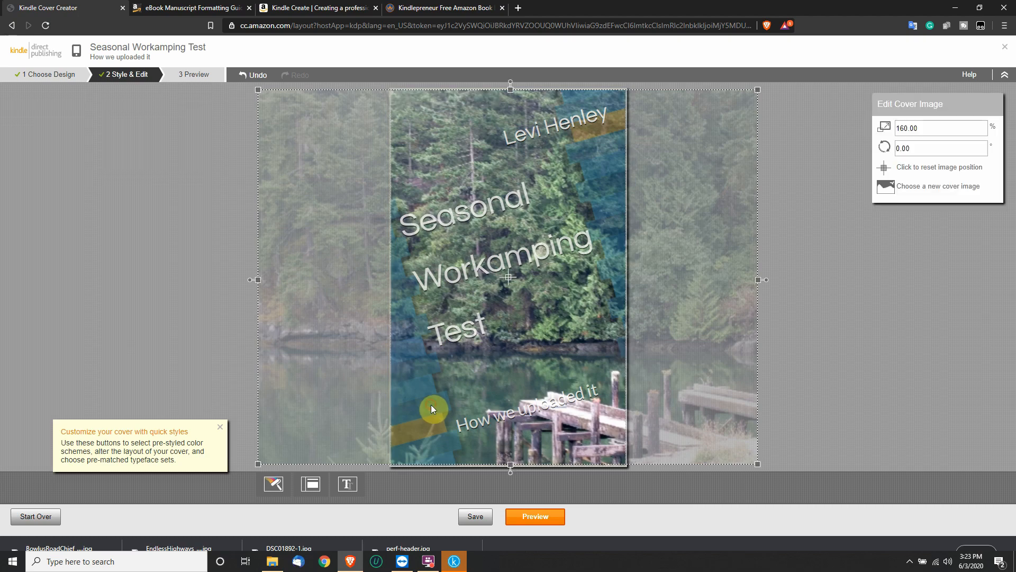
drag(306, 390, 176, 390)
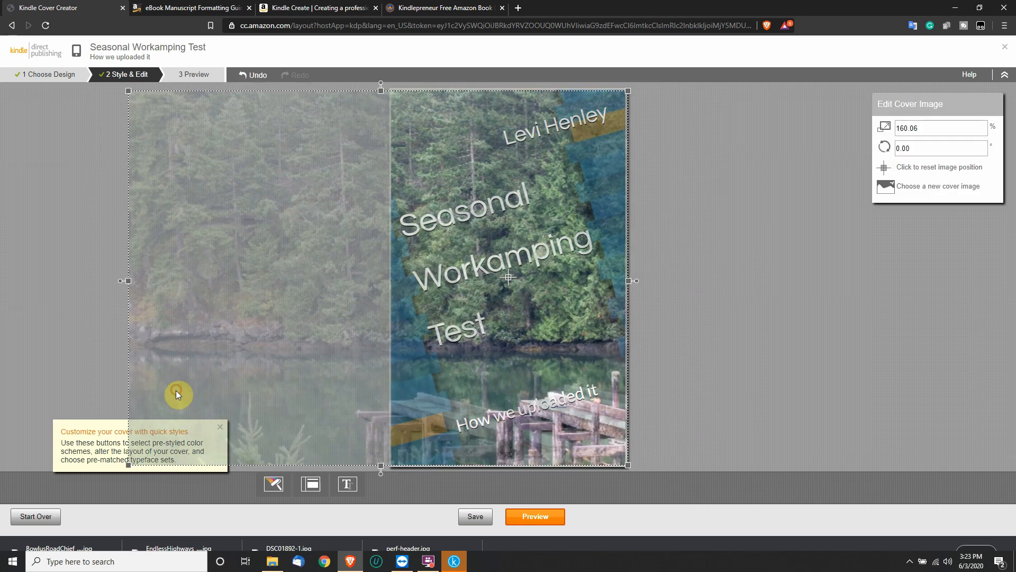
drag(250, 384, 259, 385)
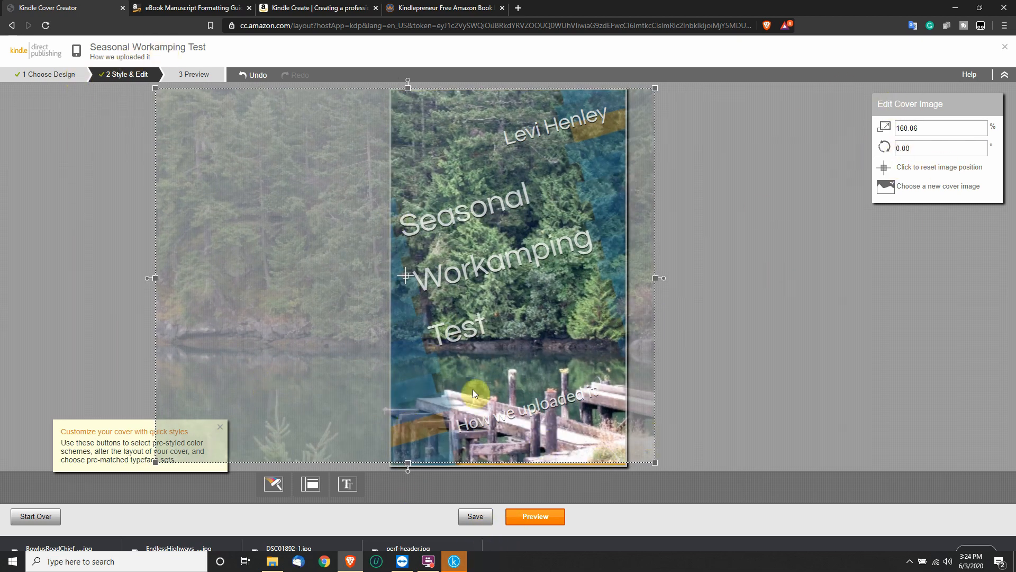
click(661, 316)
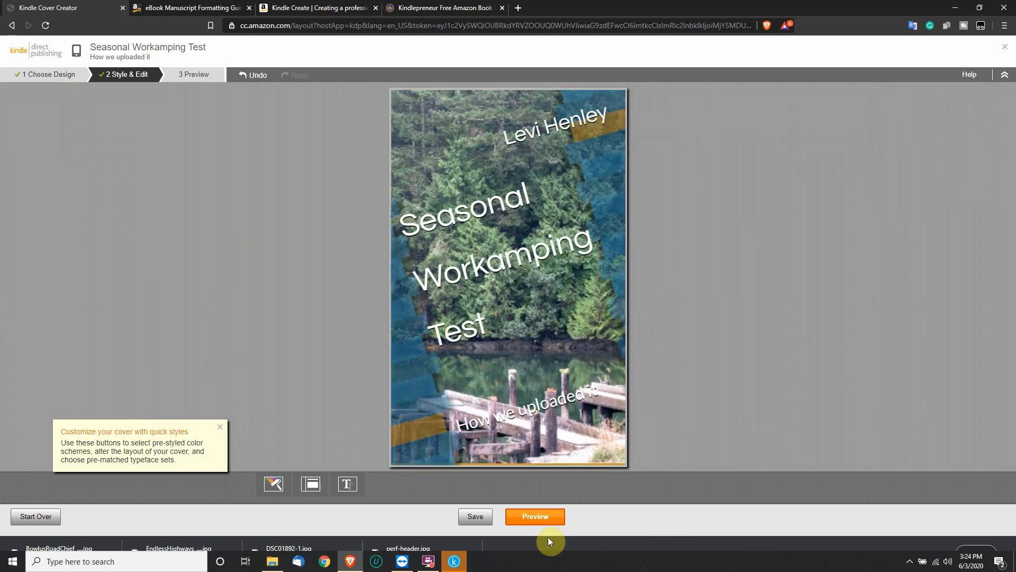
Step: Try the Ubuntu and Questrial typeface sets on the cover, and apply the Orbitron set with Open Sans subtitle
click(347, 483)
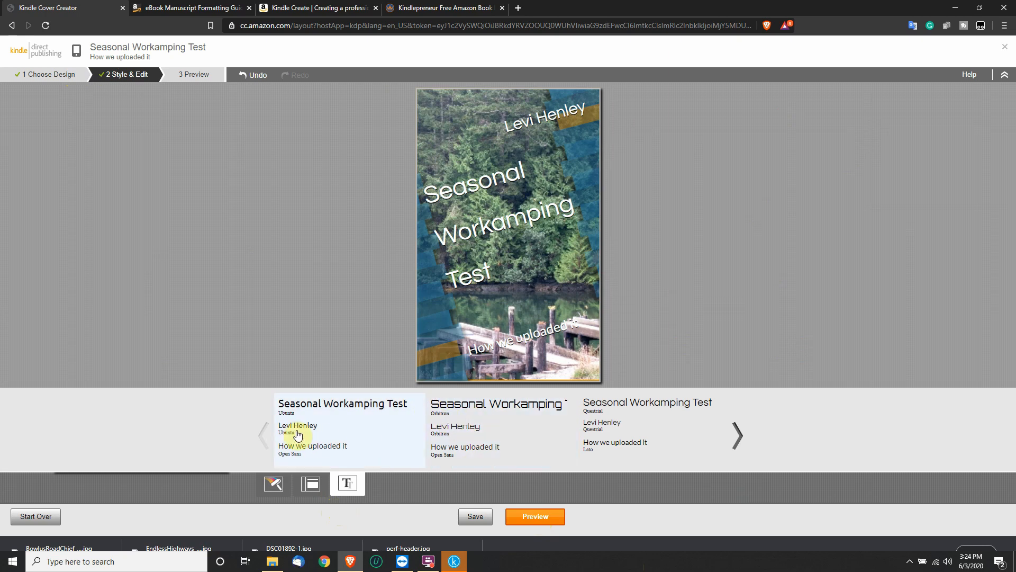
click(479, 444)
click(643, 435)
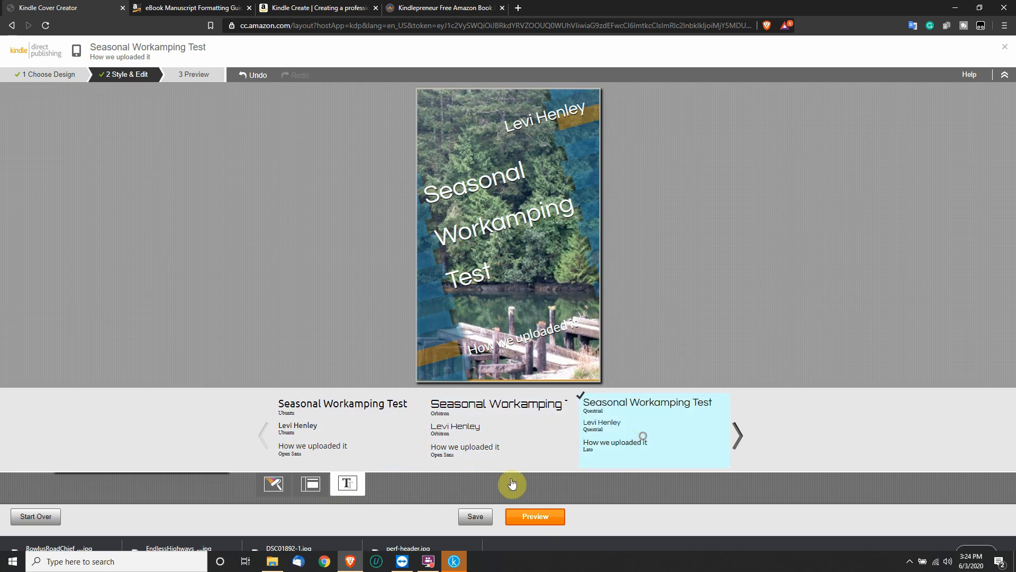
click(328, 432)
click(483, 437)
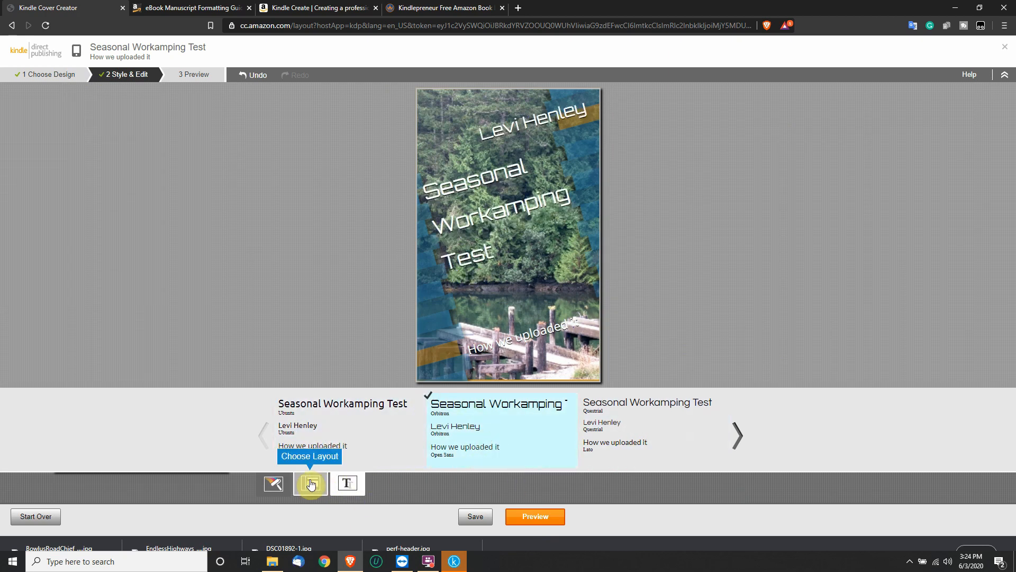
Step: Try alternative cover layouts, apply the upright-text layout with a single vertical side band, and submit the finished cover
click(310, 483)
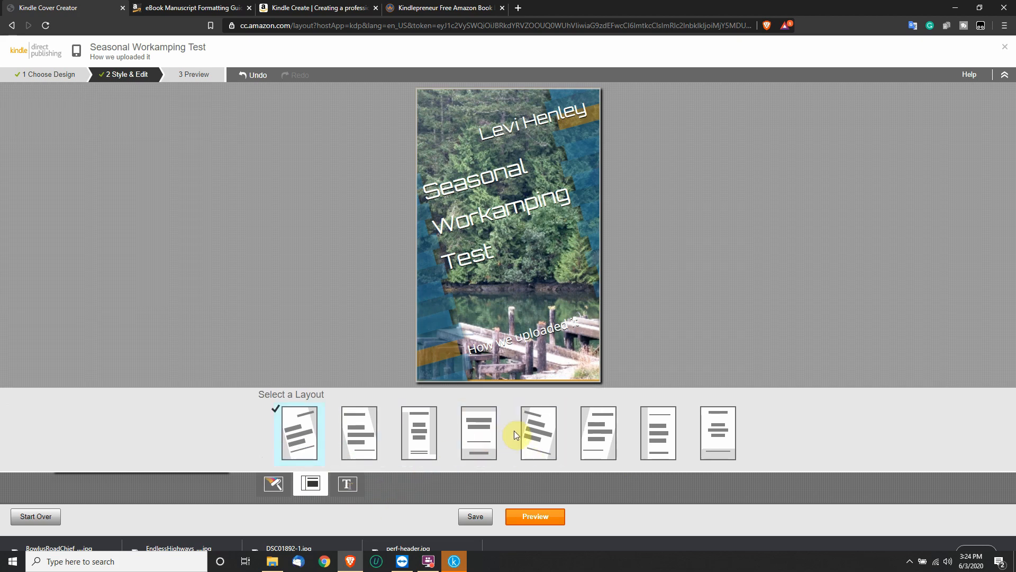
click(536, 430)
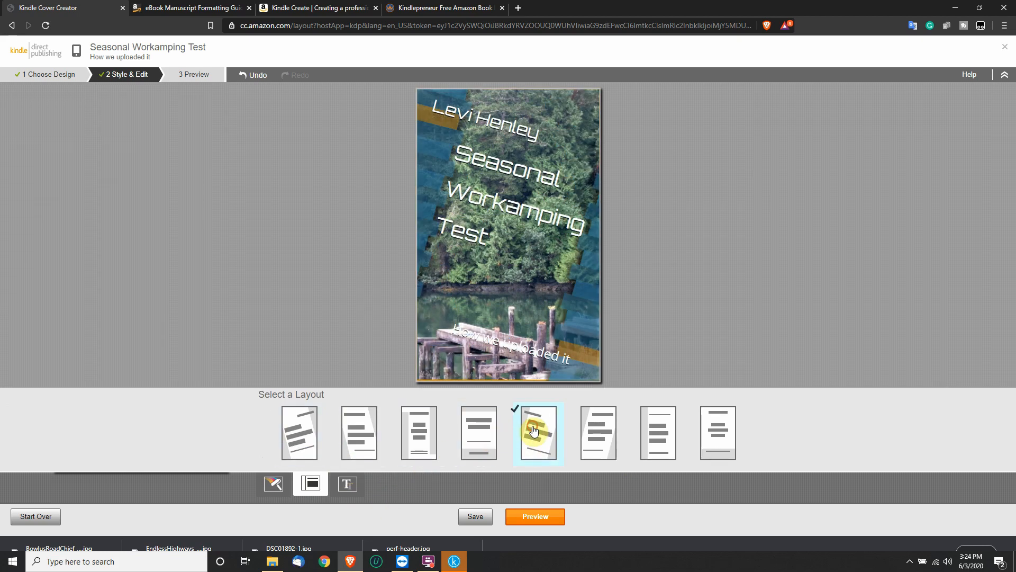
click(611, 442)
click(661, 443)
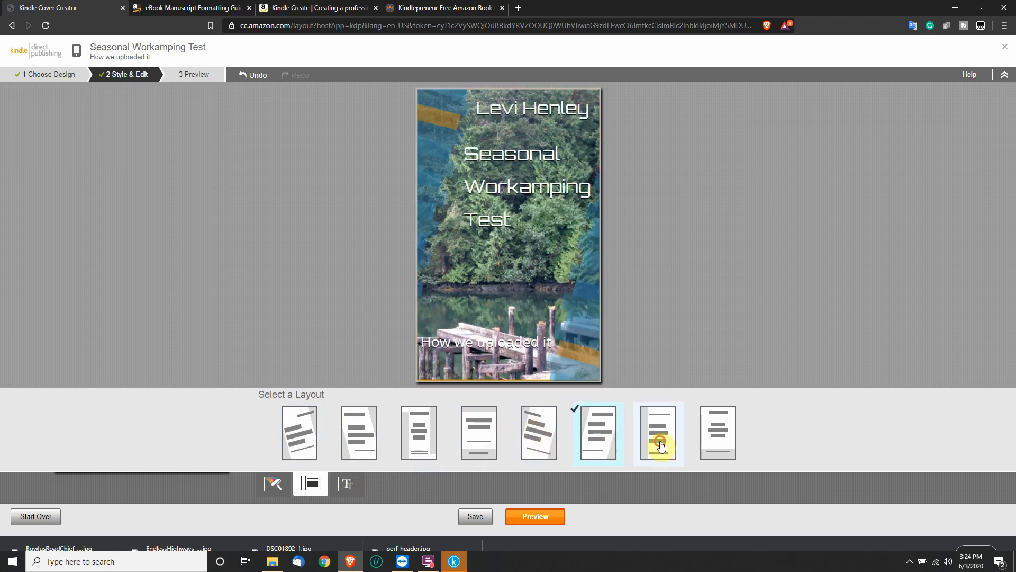
click(536, 516)
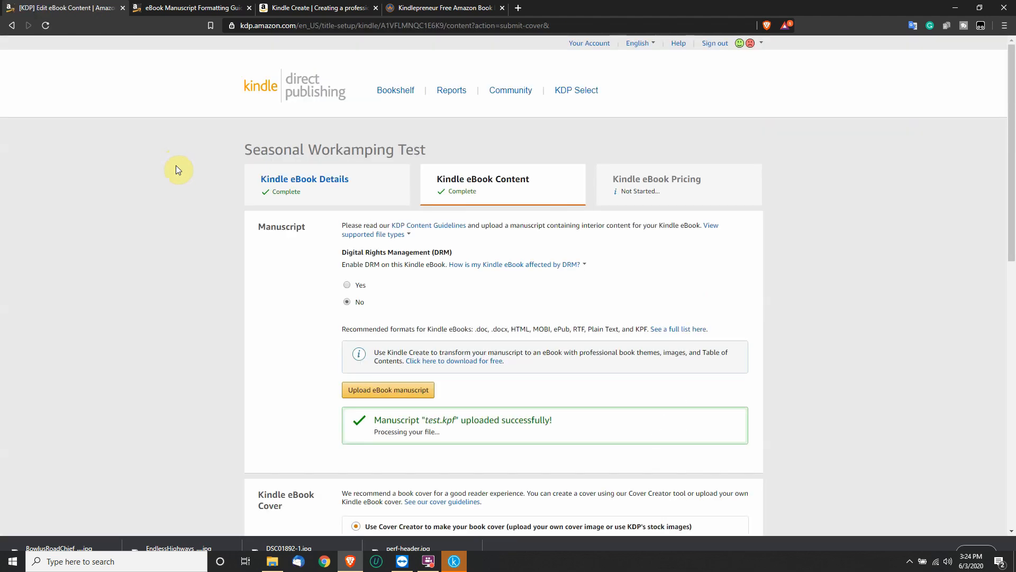
Step: Launch the Online Previewer for the uploaded eBook from the Kindle eBook Preview section
scroll(219, 301, down, 10)
drag(347, 226, 445, 226)
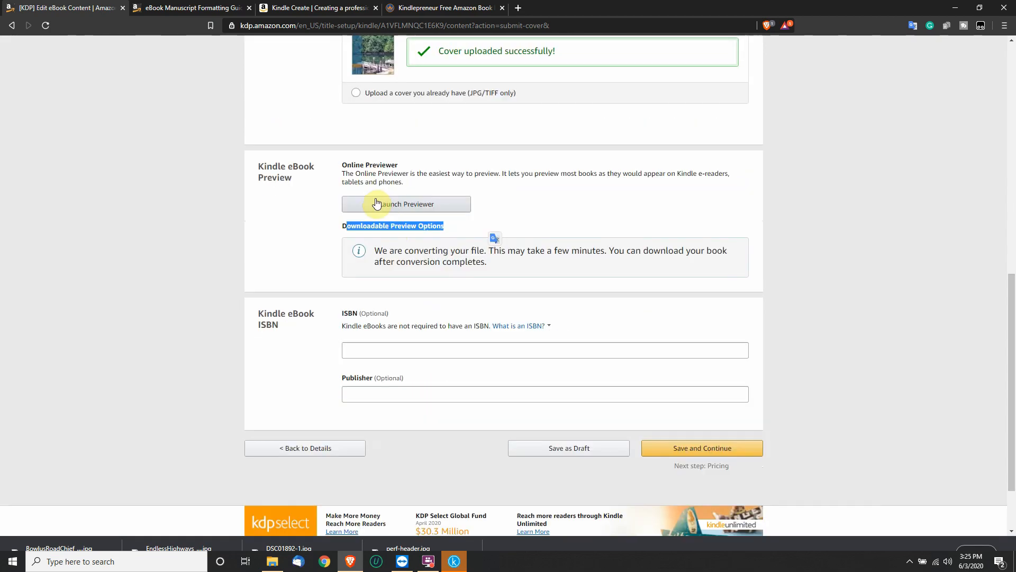
click(366, 207)
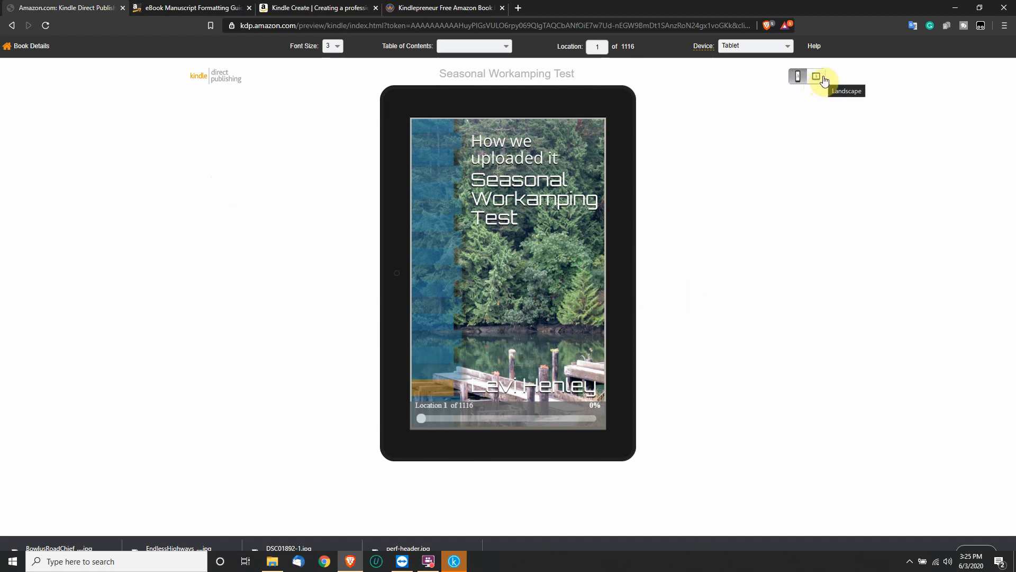
Step: Preview the cover on the Phone and Kindle E-reader devices, and return the preview to Tablet
click(730, 45)
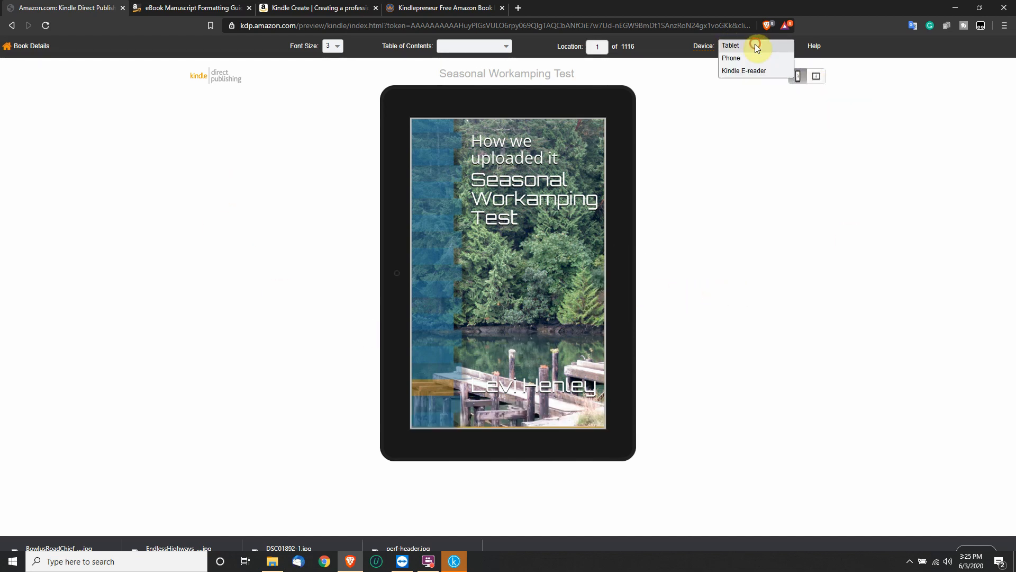
click(746, 67)
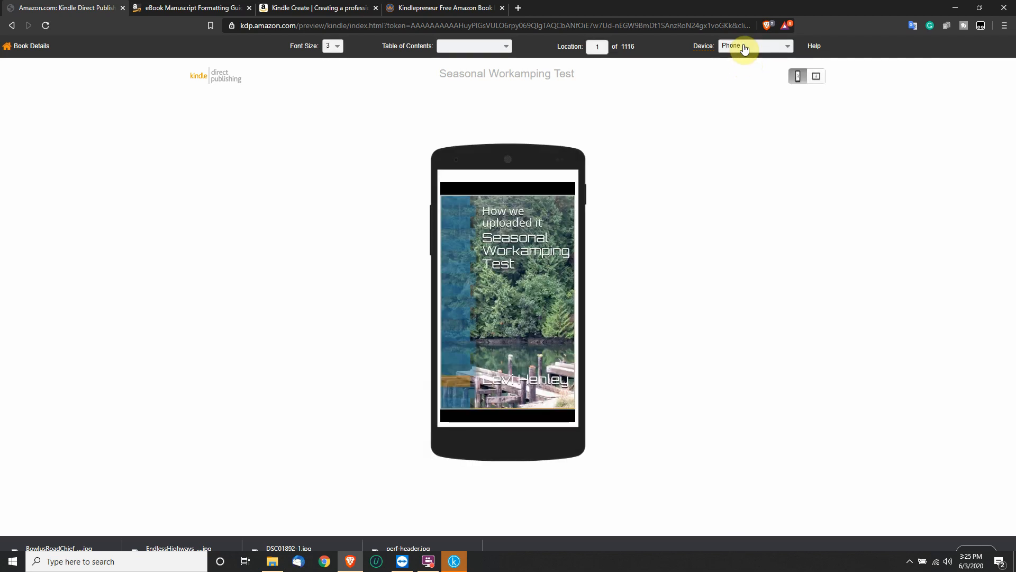
click(744, 47)
click(742, 72)
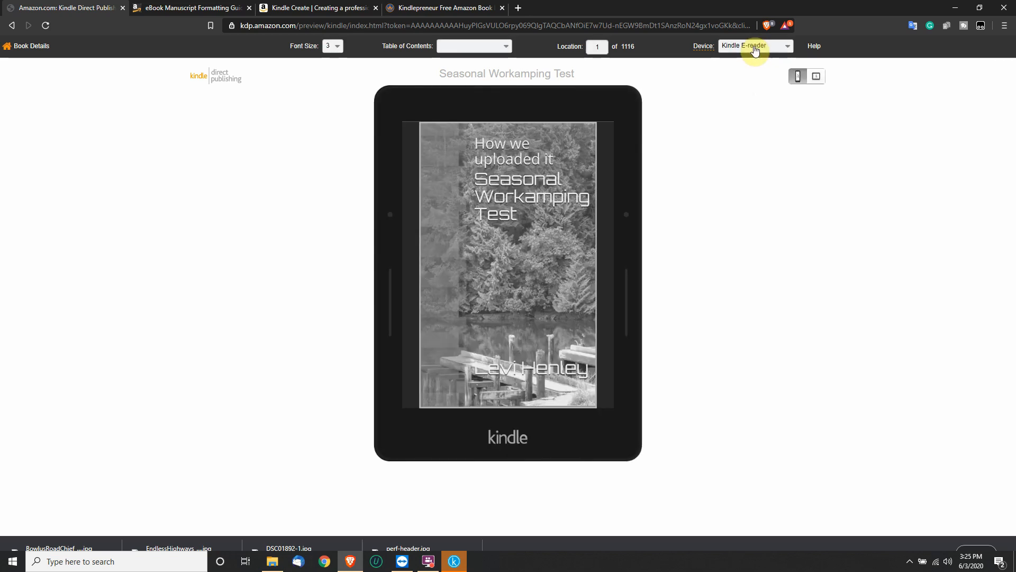
click(755, 49)
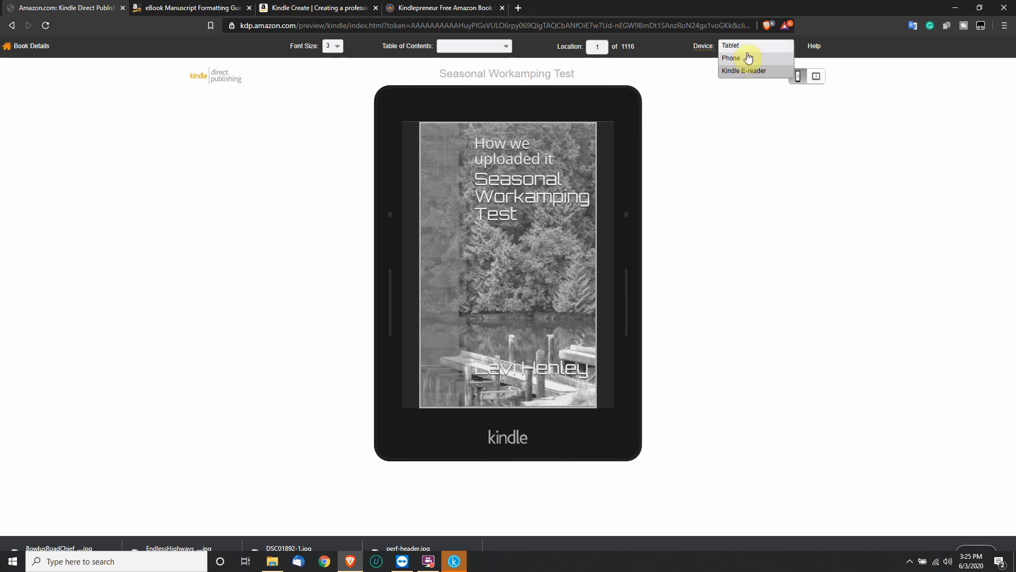
click(749, 47)
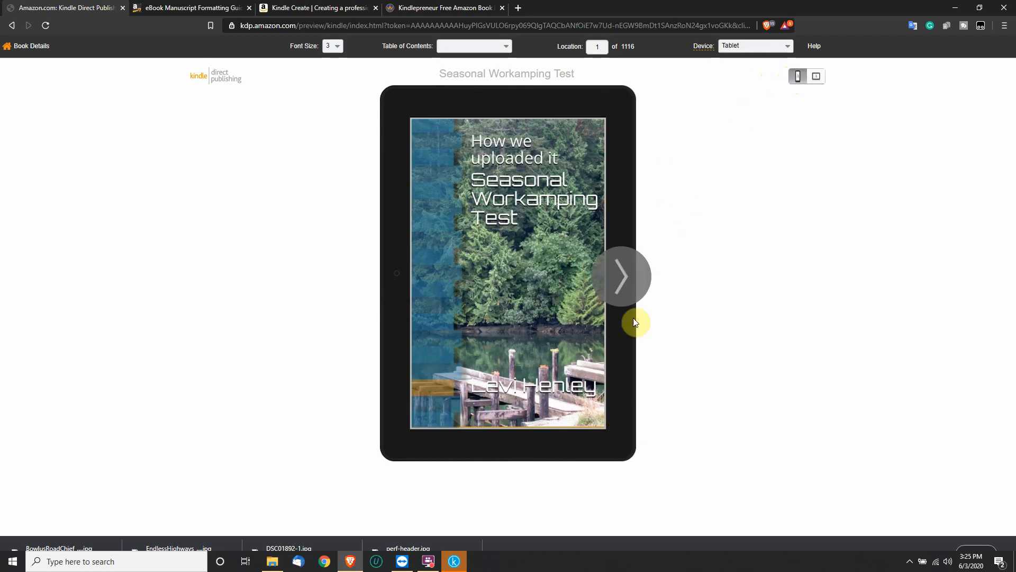
Step: Page through the tablet preview from the cover through the contents, acknowledgements and introduction to the Section One title page
click(623, 273)
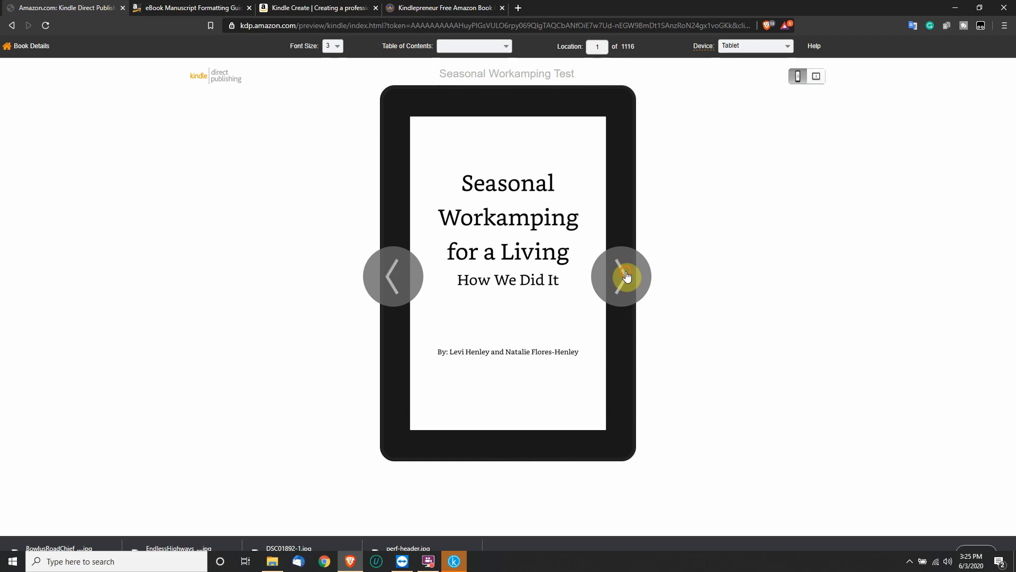
click(627, 275)
click(626, 276)
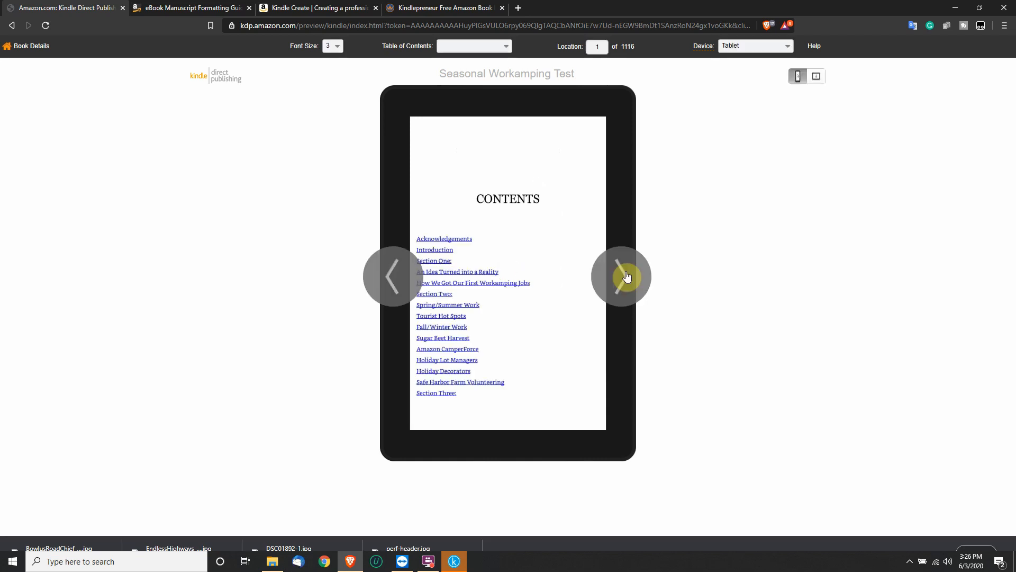
click(626, 275)
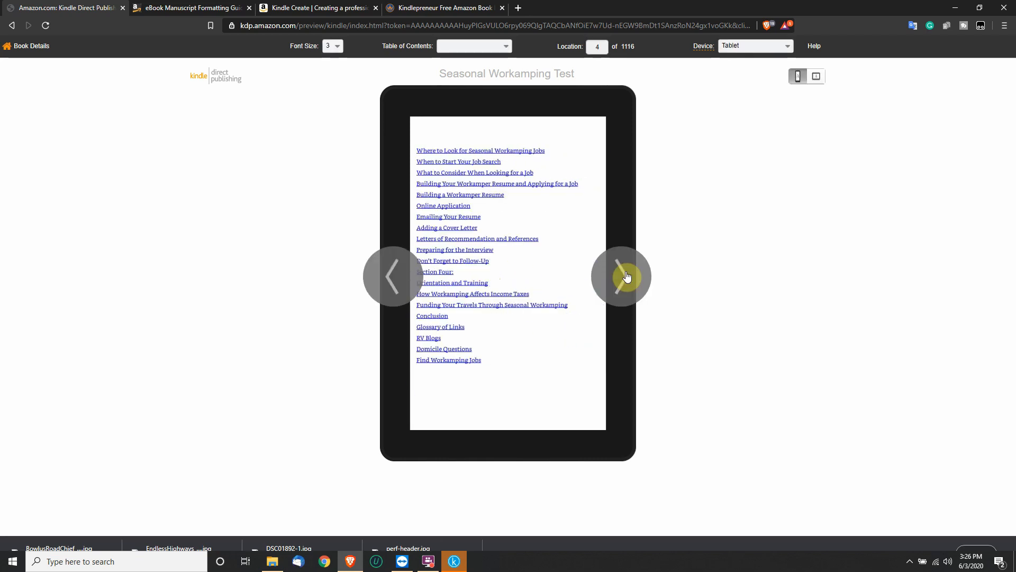
click(627, 275)
click(626, 275)
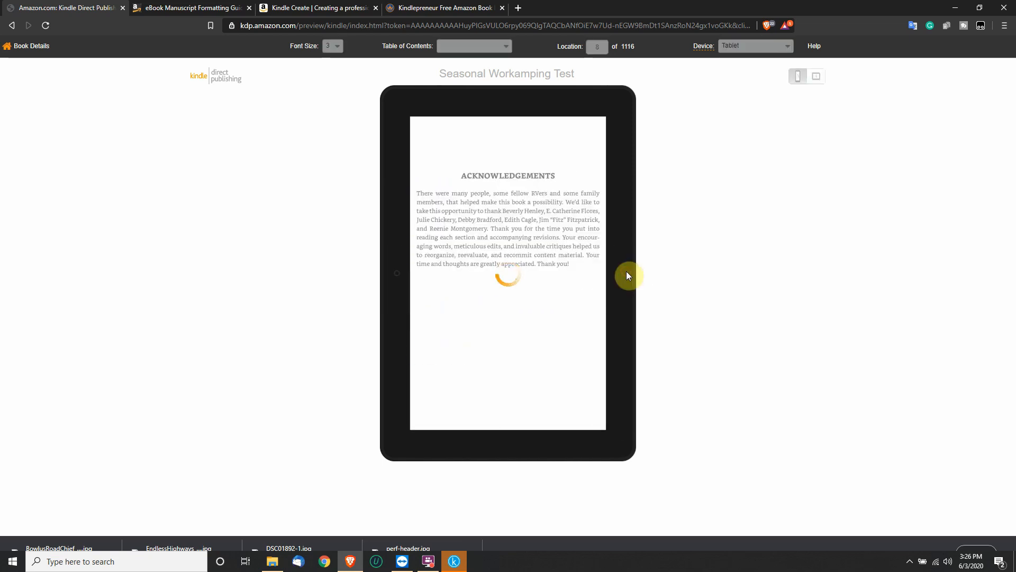
click(626, 276)
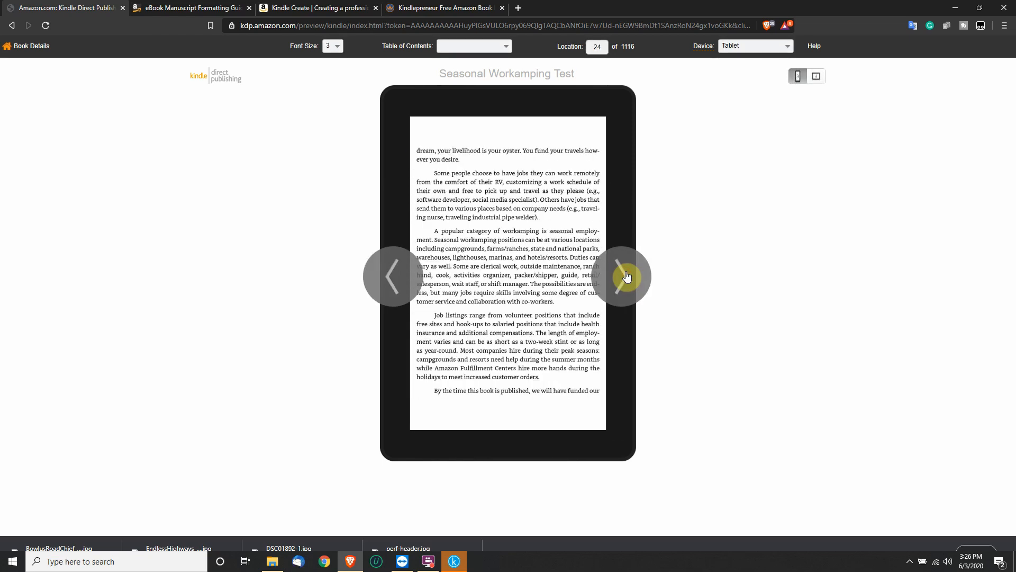
click(626, 275)
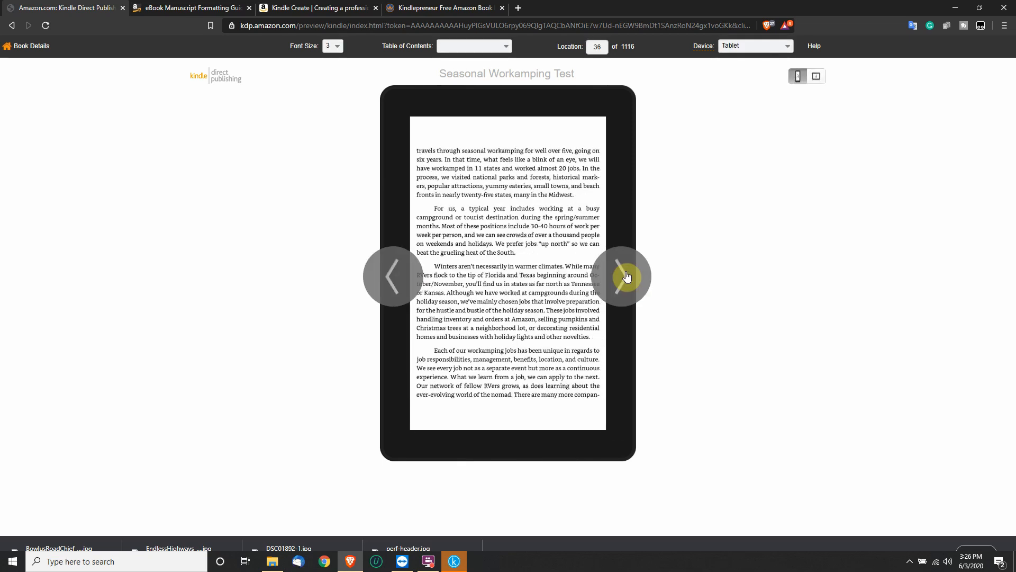
click(626, 276)
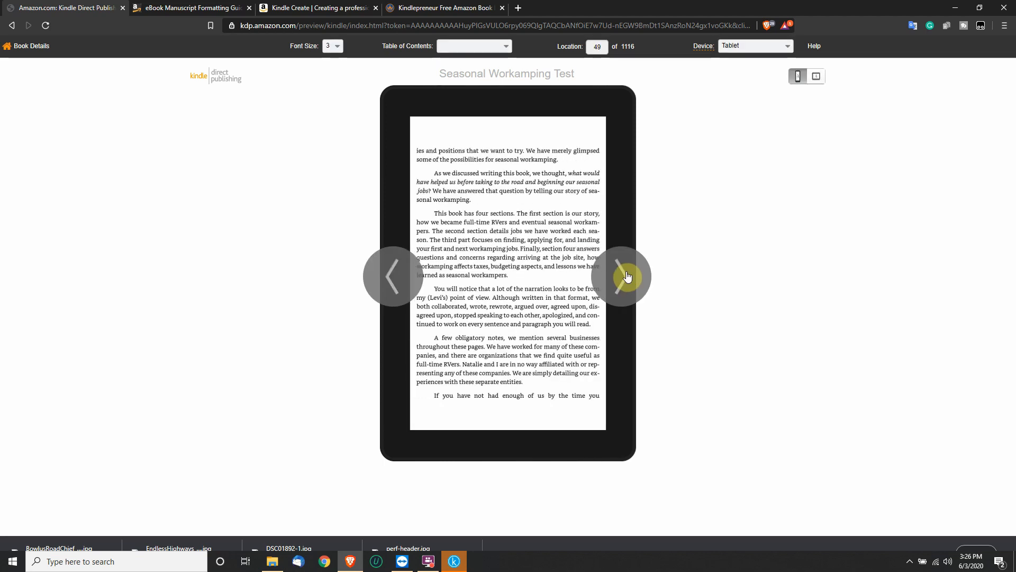
click(627, 276)
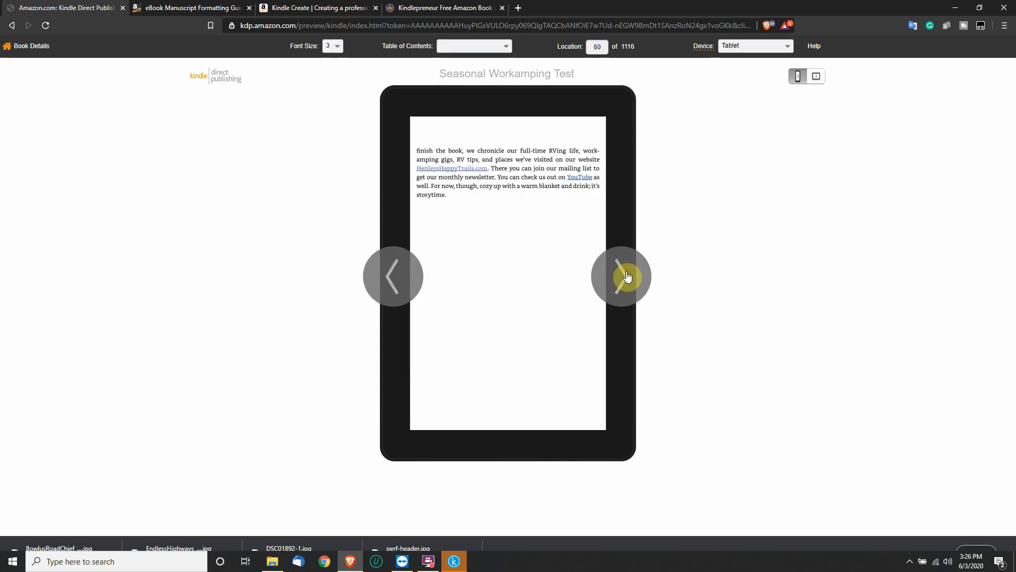
click(627, 276)
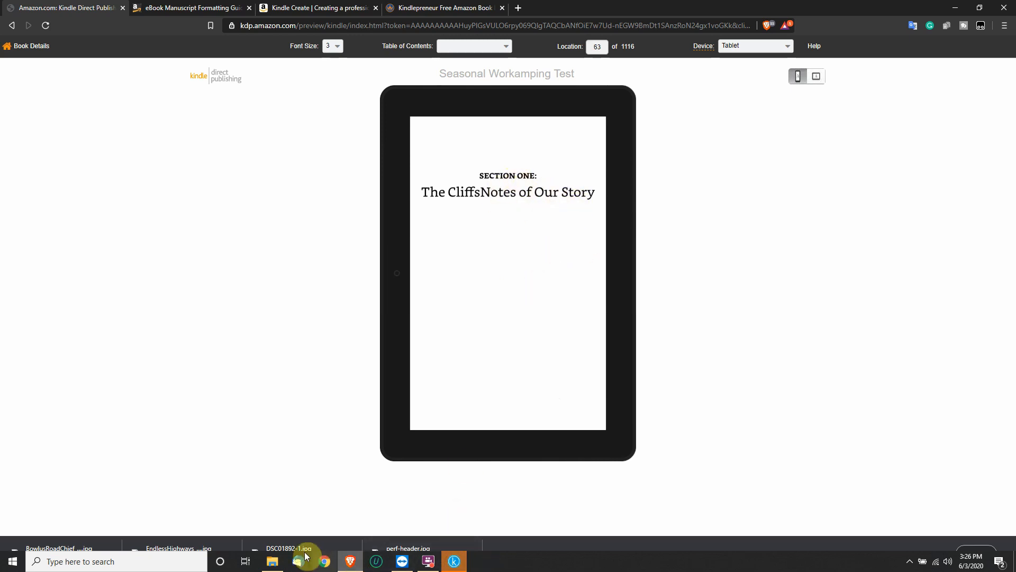
Step: Switch to Kindle Create, save the manuscript's progress, and look over its introduction pages before returning to the previewer
click(456, 562)
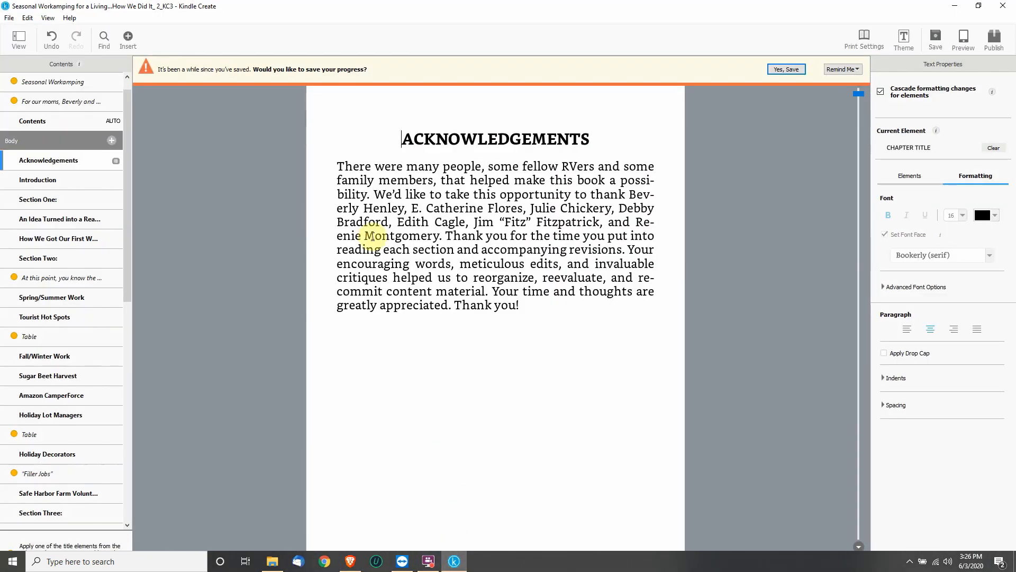
click(787, 70)
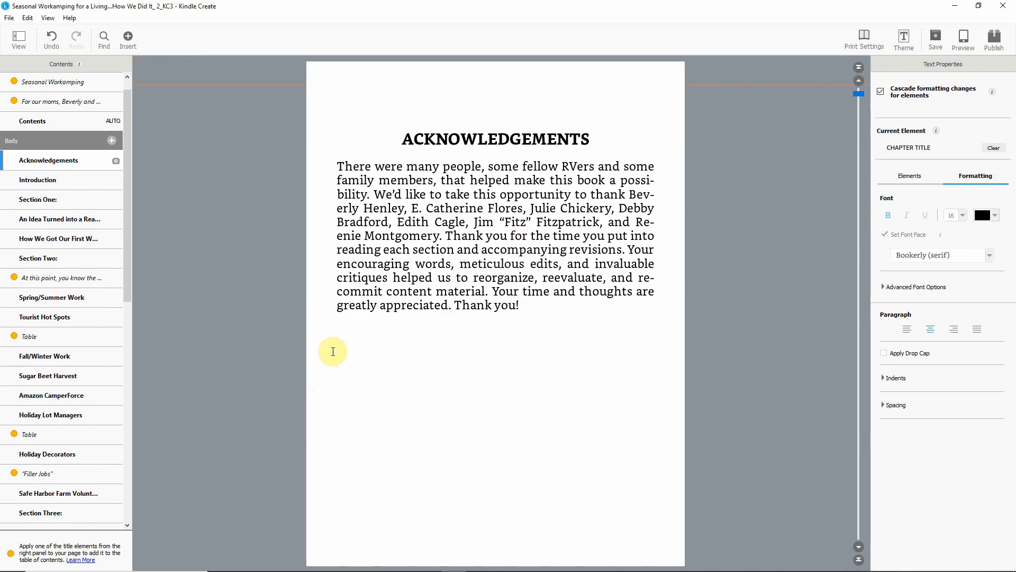
scroll(431, 331, up, 10)
scroll(438, 330, down, 15)
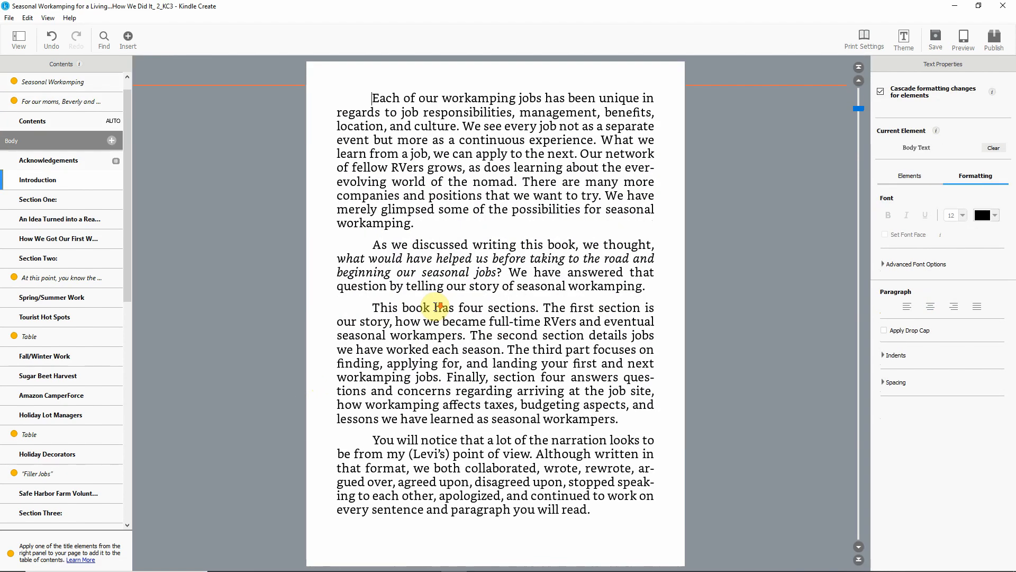
click(958, 6)
Step: Continue paging through Section One in the tablet preview to the chapter "How We Got Our First Workamping Jobs"
mouse_move(616, 314)
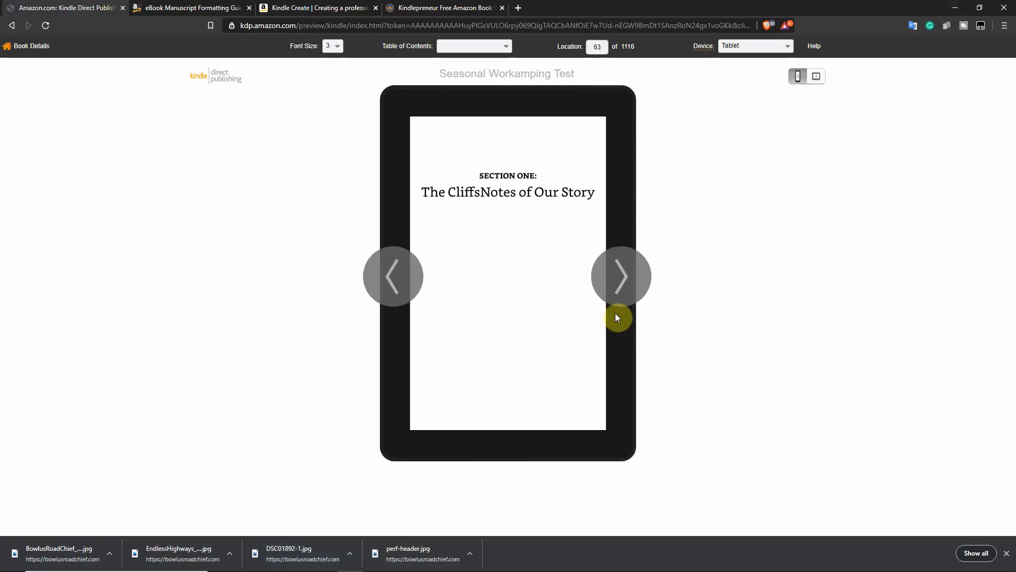
click(635, 282)
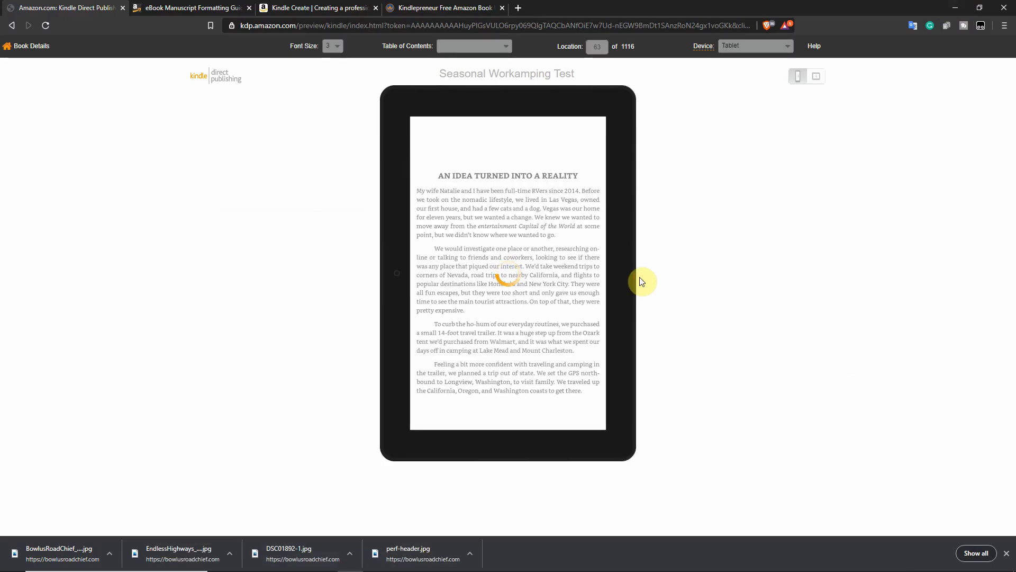
click(641, 281)
click(643, 279)
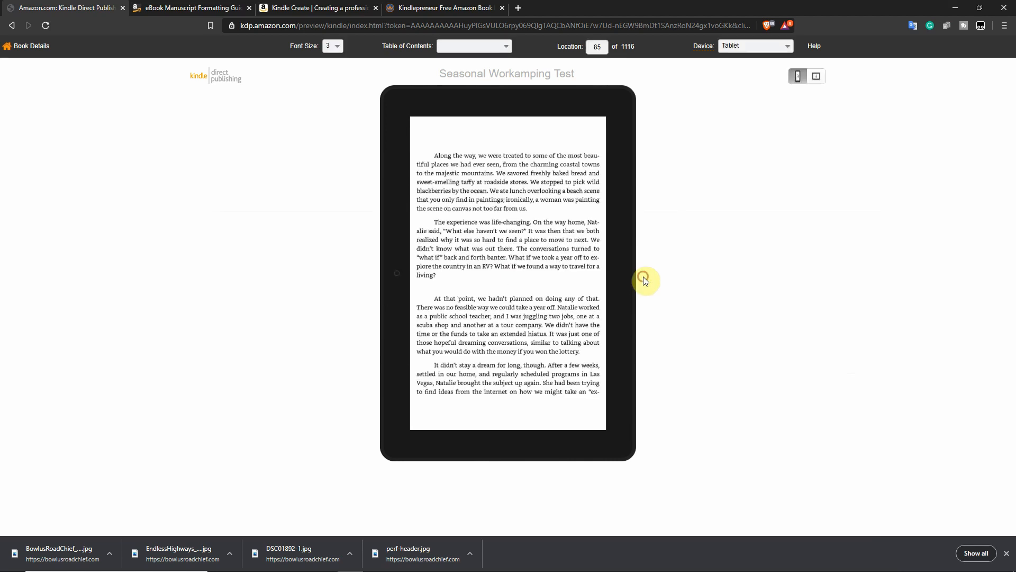
click(644, 279)
click(639, 278)
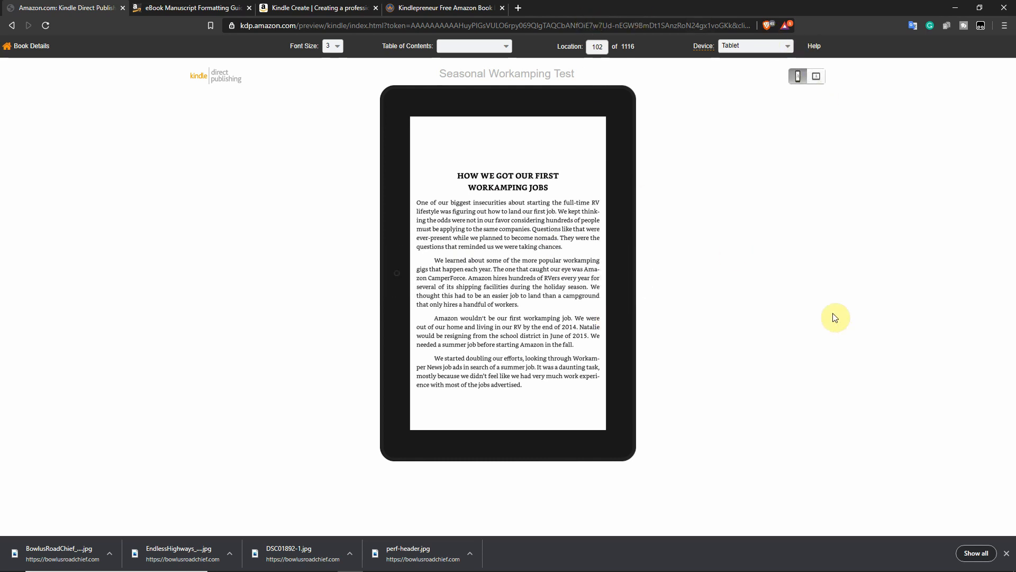
Step: Return to the eBook content page and read the explanation of what an ISBN is
click(21, 50)
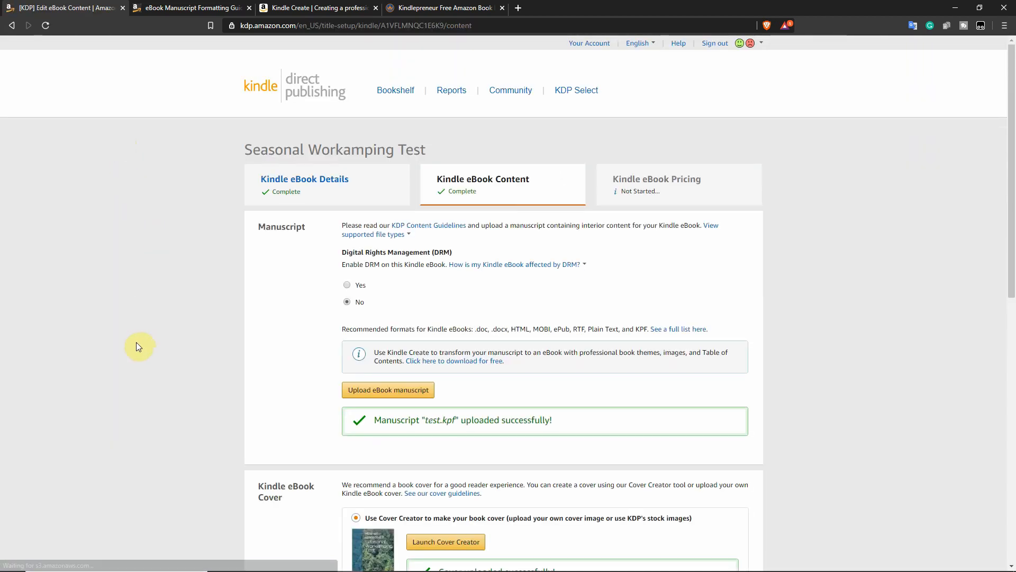
scroll(142, 336, down, 1)
scroll(141, 335, down, 10)
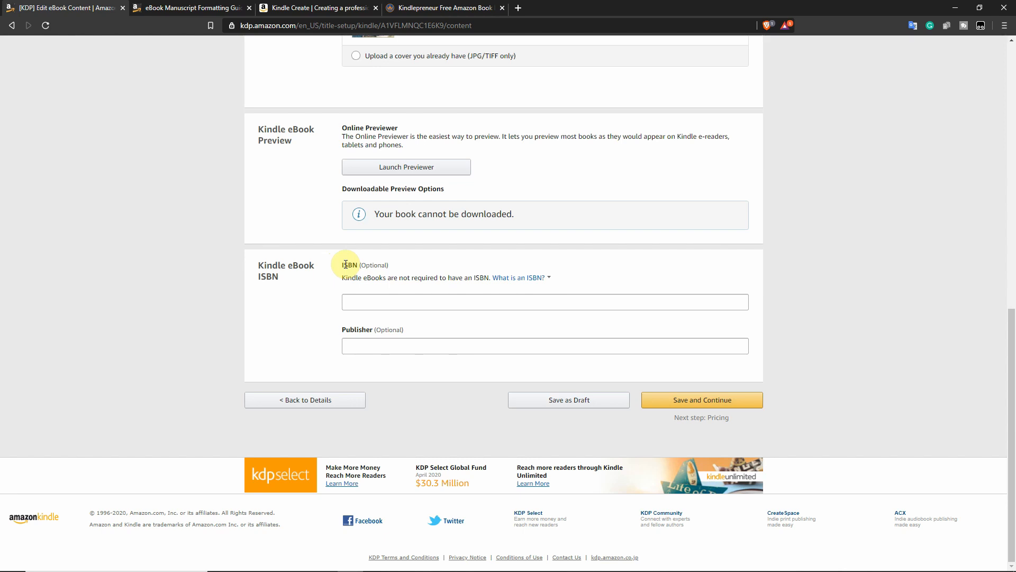
click(526, 279)
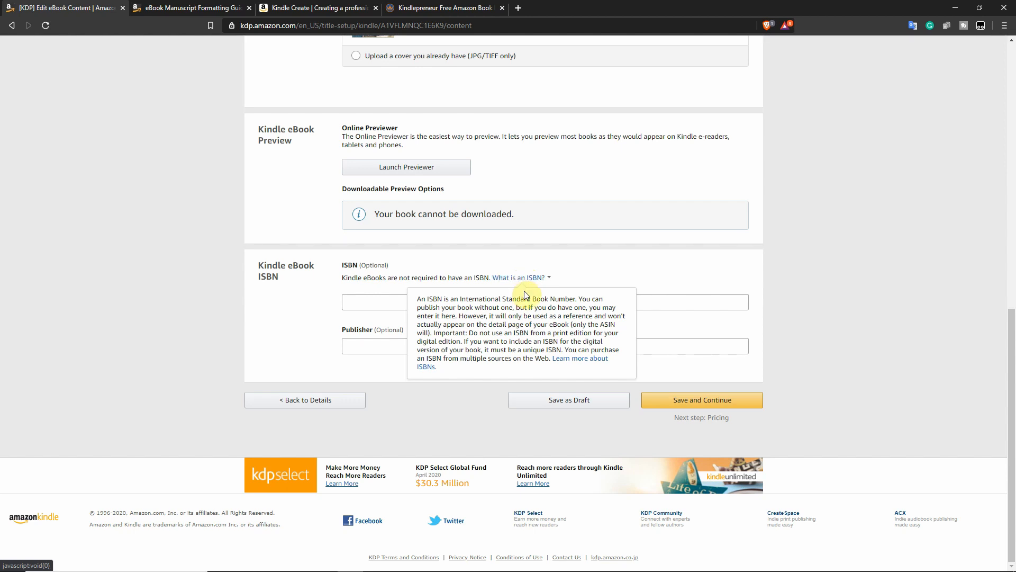
Step: Leave the optional ISBN and Publisher fields blank, and save the content page to continue to pricing
click(665, 306)
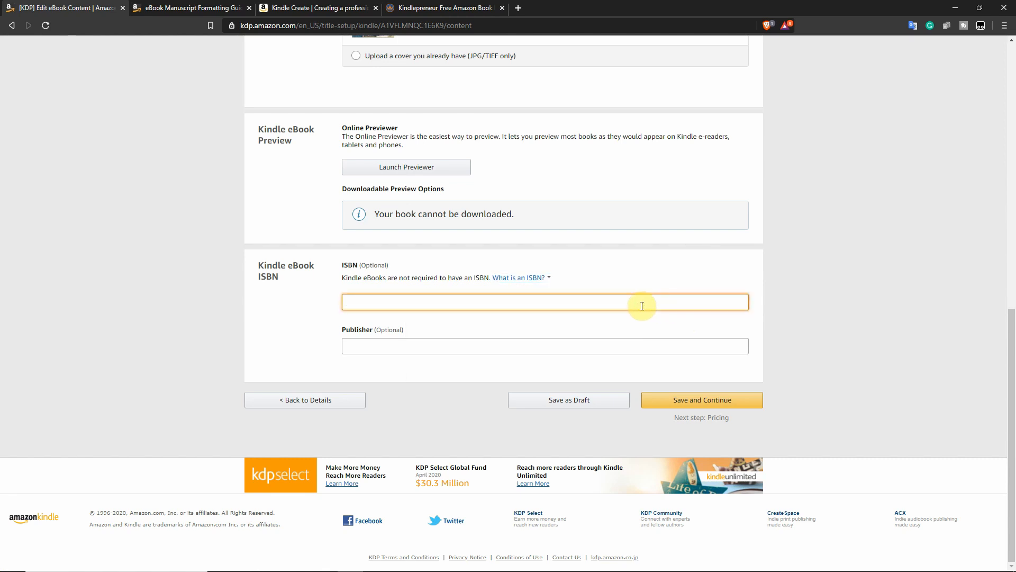
click(426, 345)
click(448, 302)
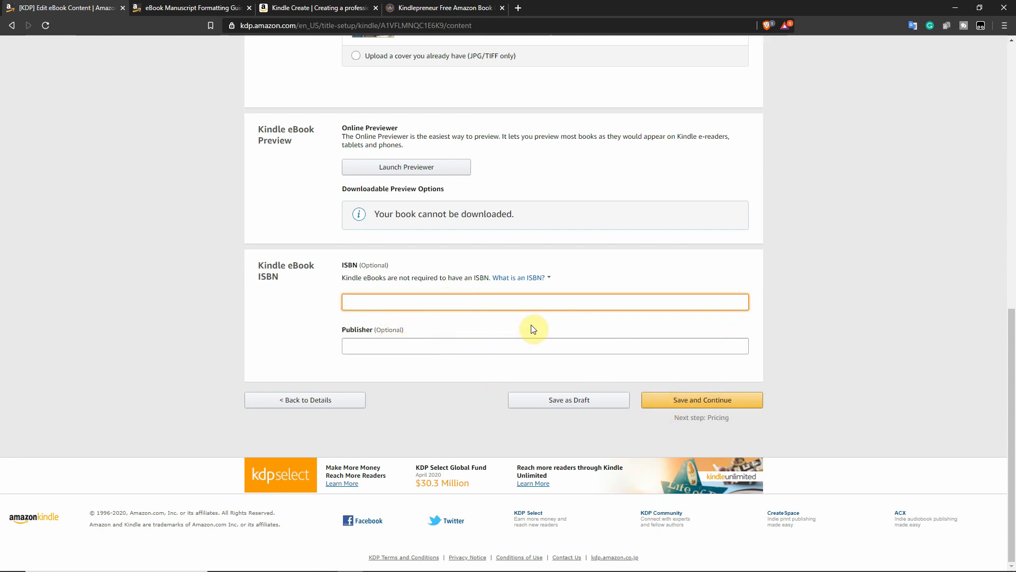
click(371, 350)
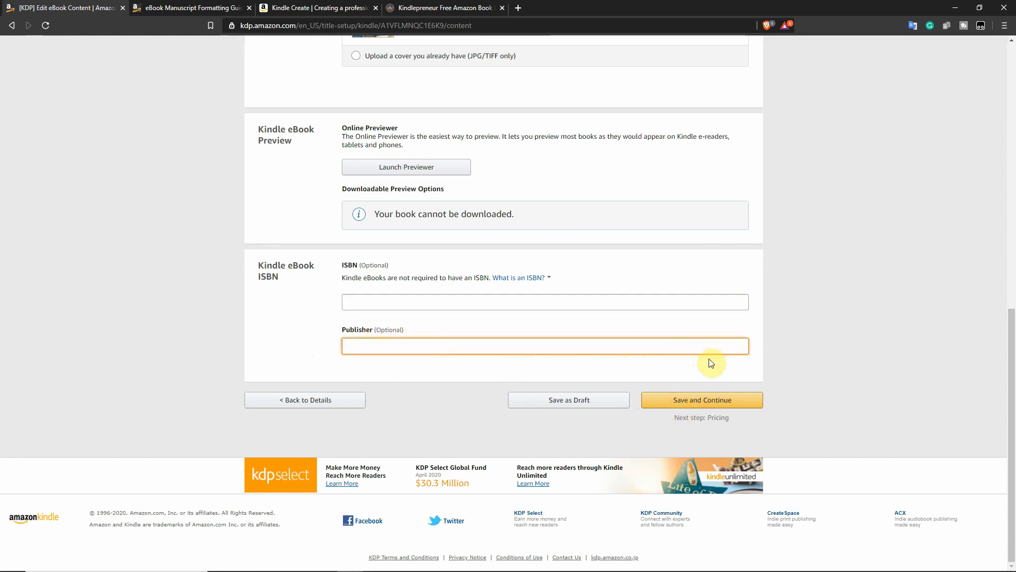
click(715, 404)
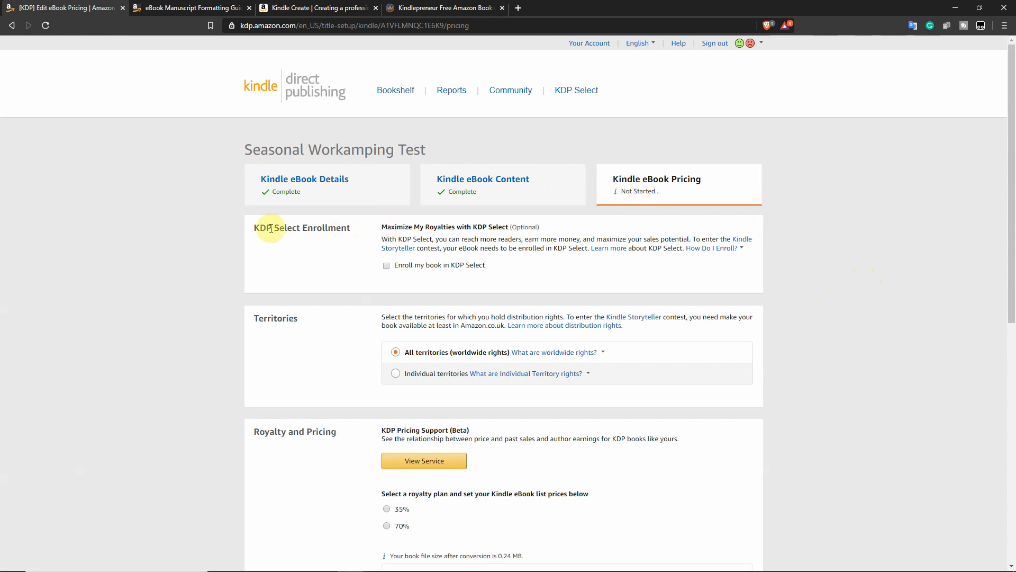
Step: Review the optional KDP Select Enrollment section and read its explanation of how to enroll
drag(255, 229, 546, 238)
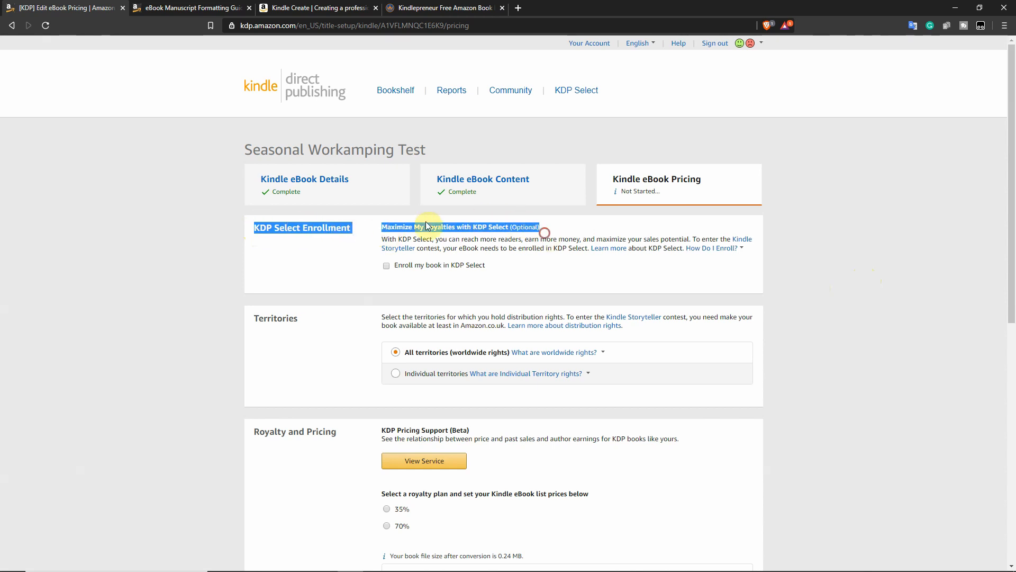
click(303, 263)
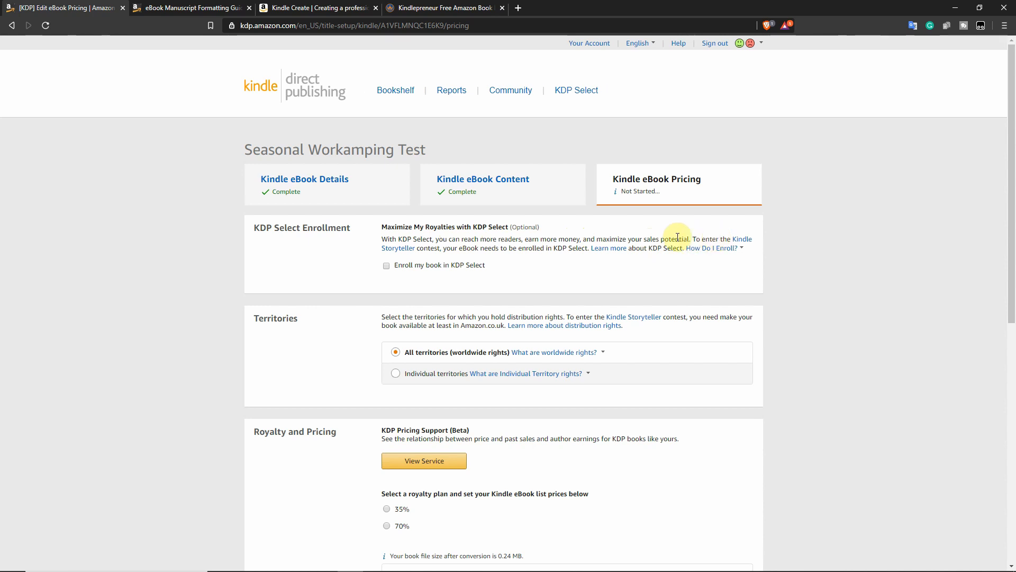
click(705, 248)
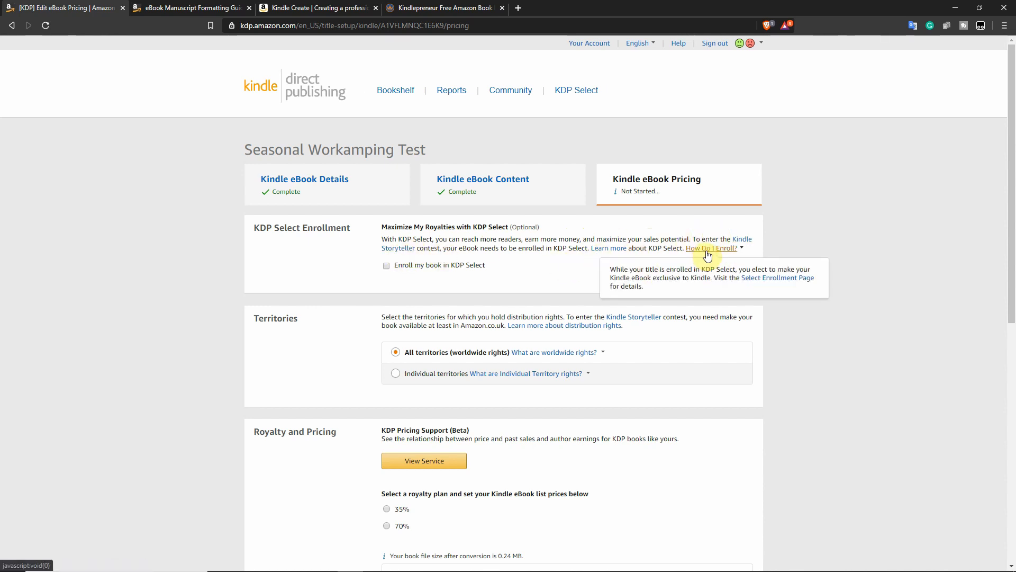
click(566, 250)
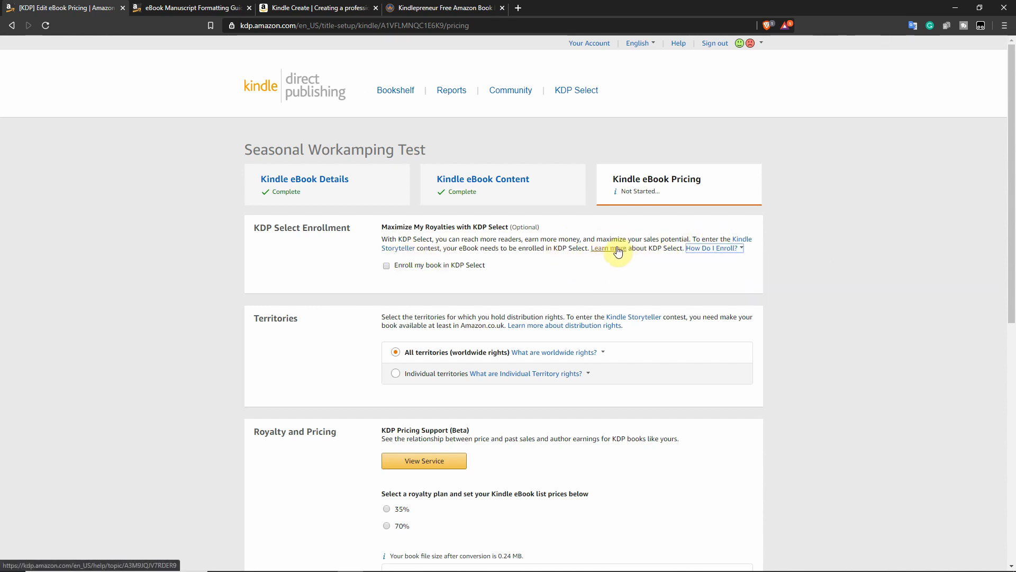
Step: Open the KDP Select help page and read through its eligibility, exclusivity, renewal and cancellation terms
click(617, 249)
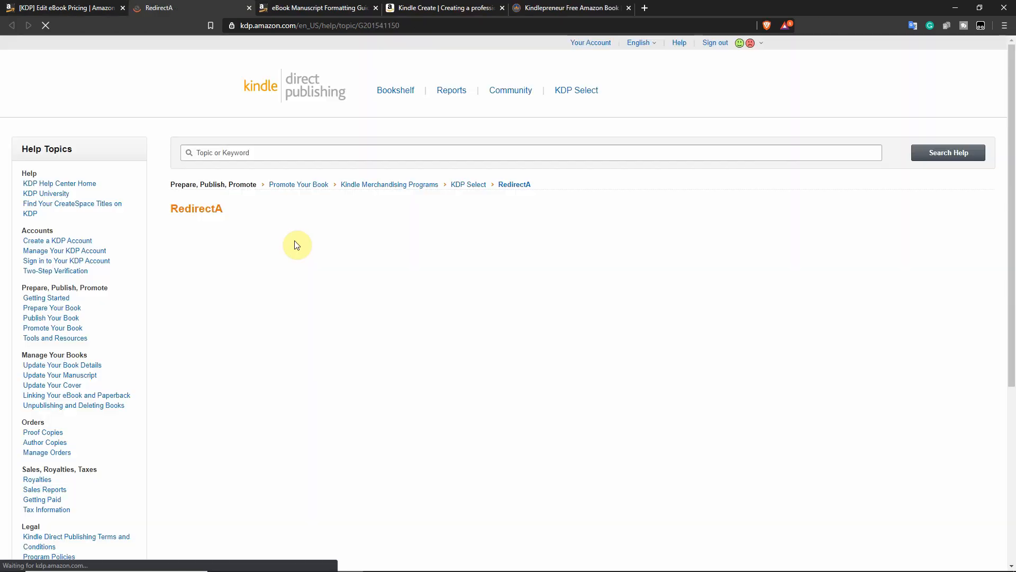
scroll(540, 317, down, 4)
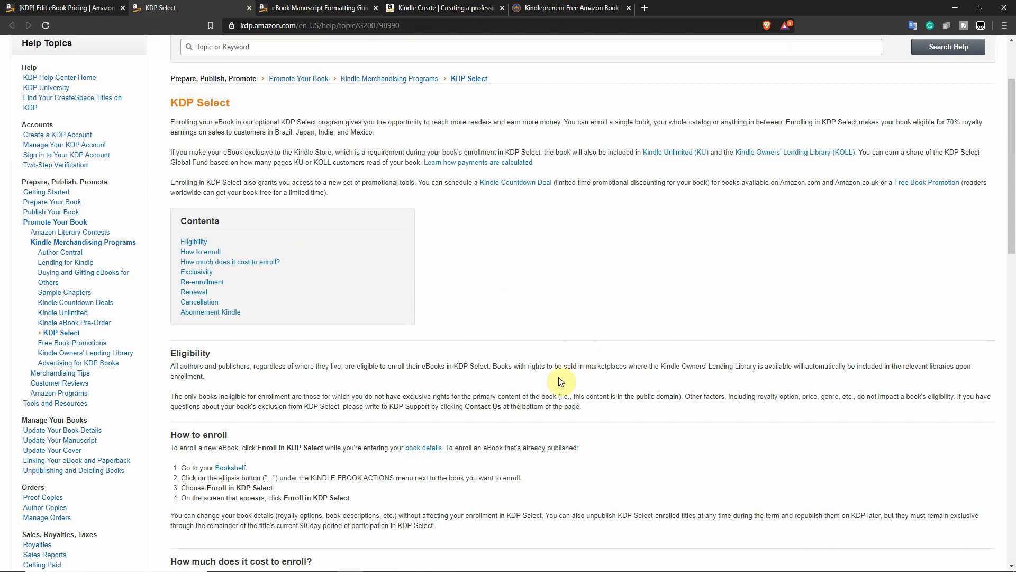
scroll(350, 315, down, 3)
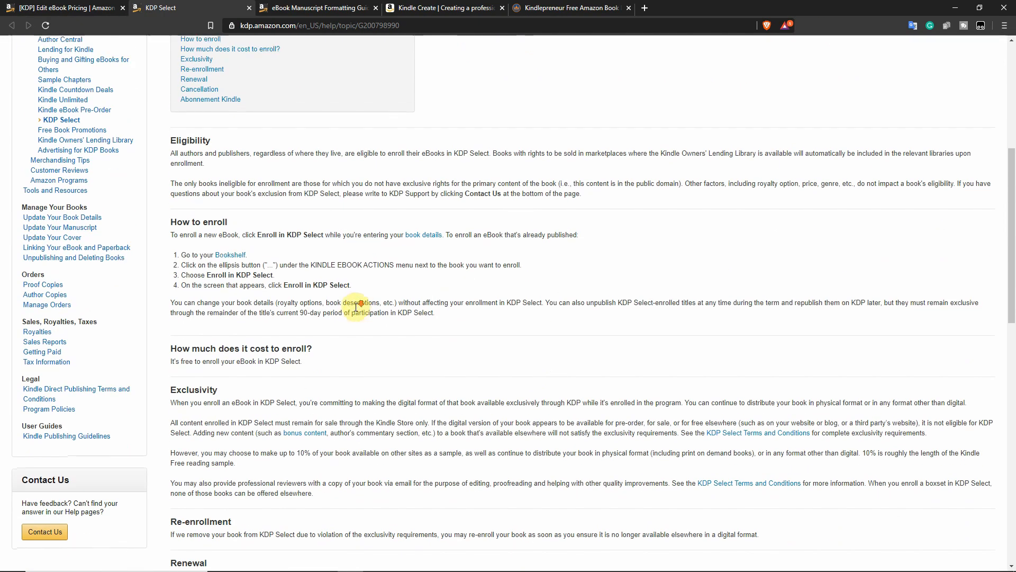
scroll(357, 311, down, 2)
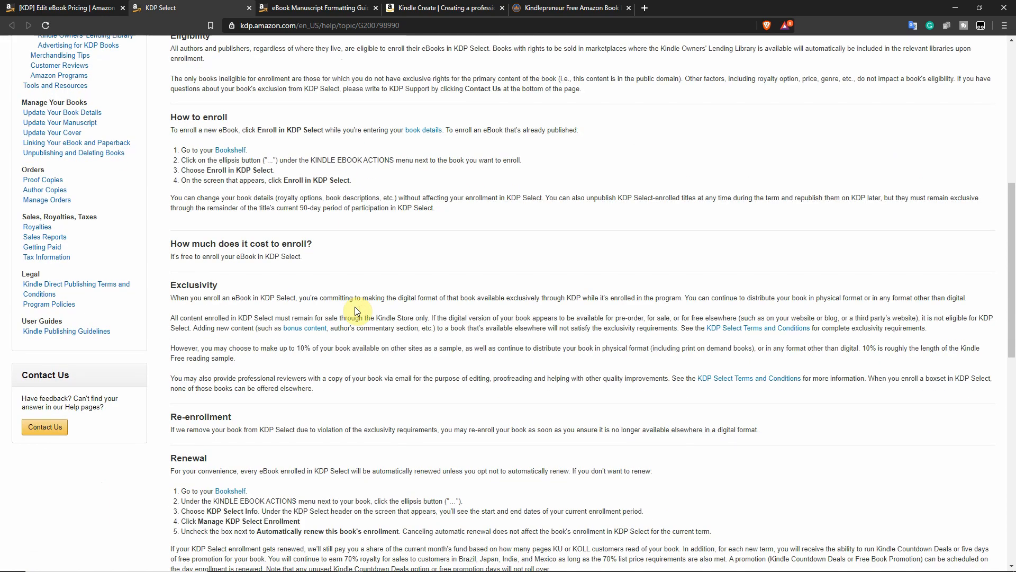
scroll(357, 310, down, 3)
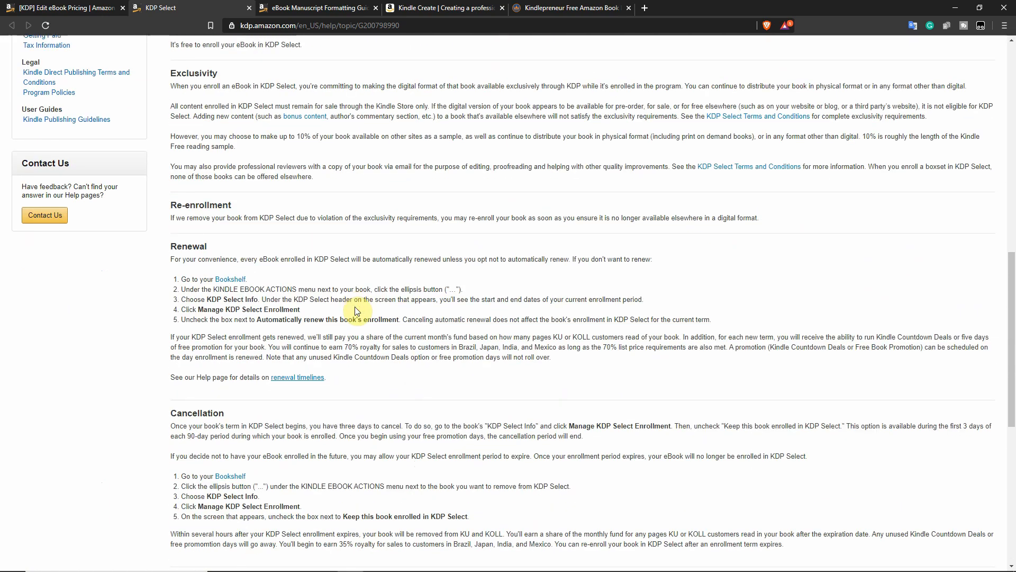
scroll(358, 311, down, 2)
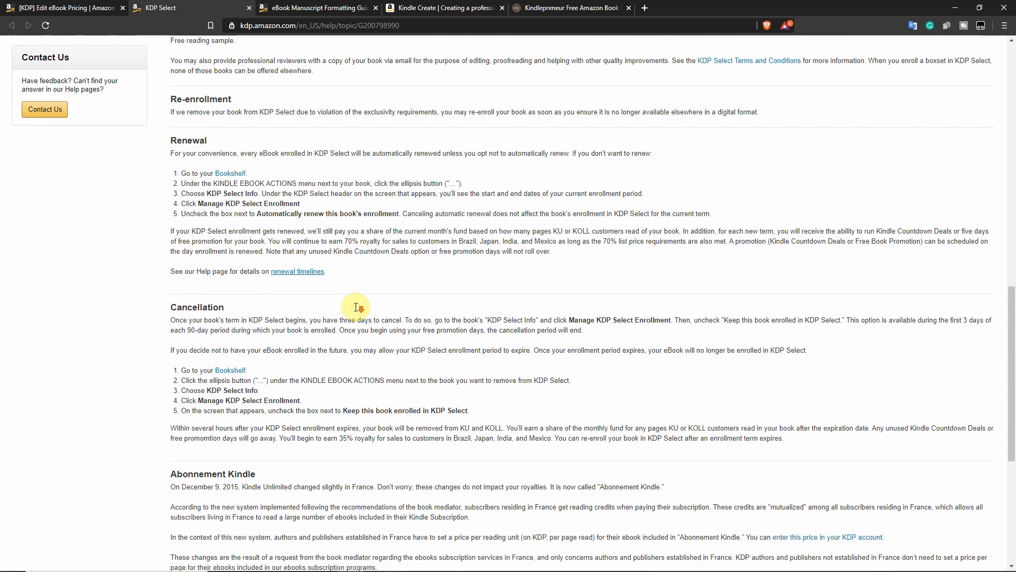
Step: Return to the eBook pricing page, enroll the book in KDP Select, and review the Territories section
click(50, 8)
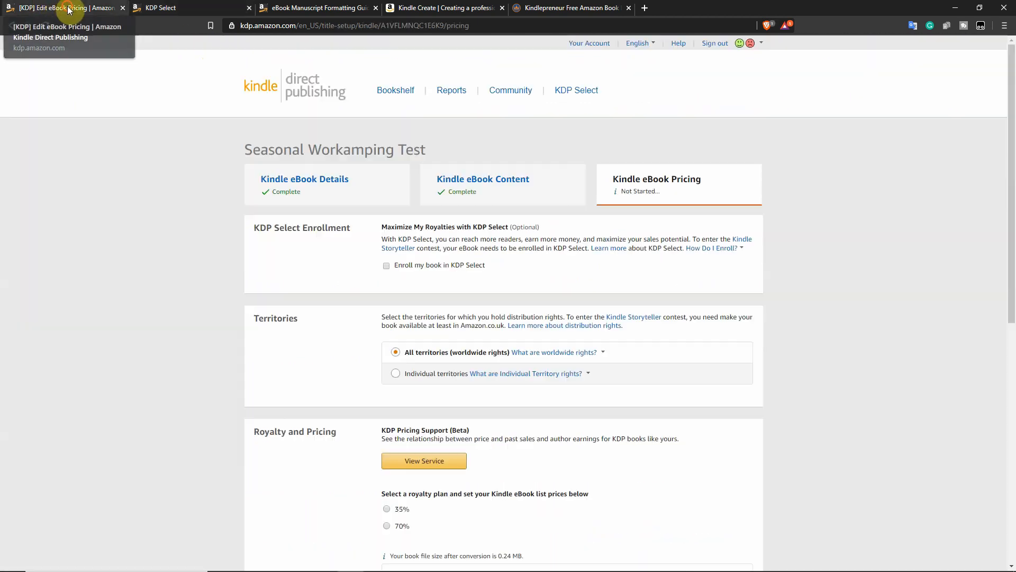
click(386, 265)
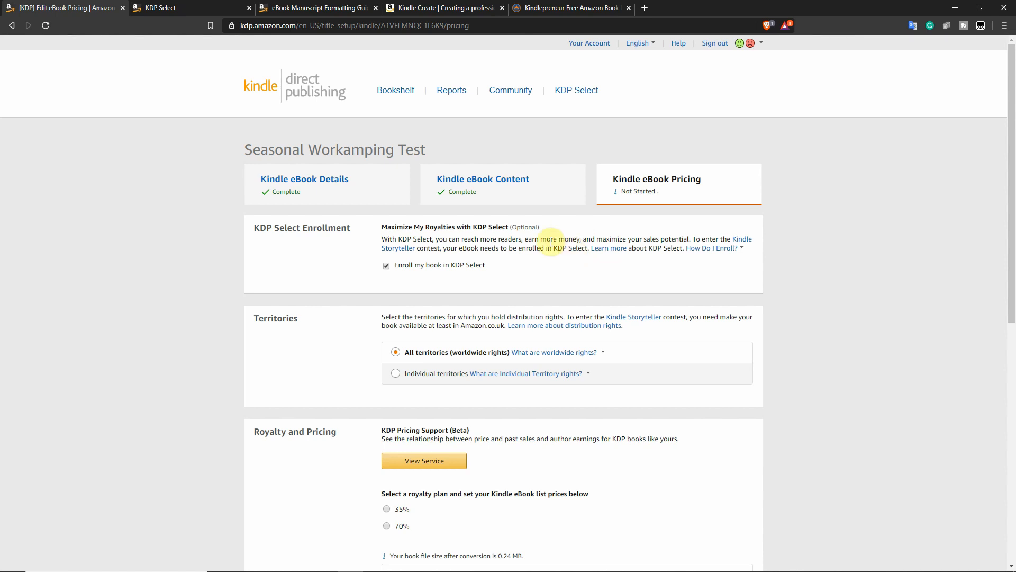
scroll(529, 254, down, 2)
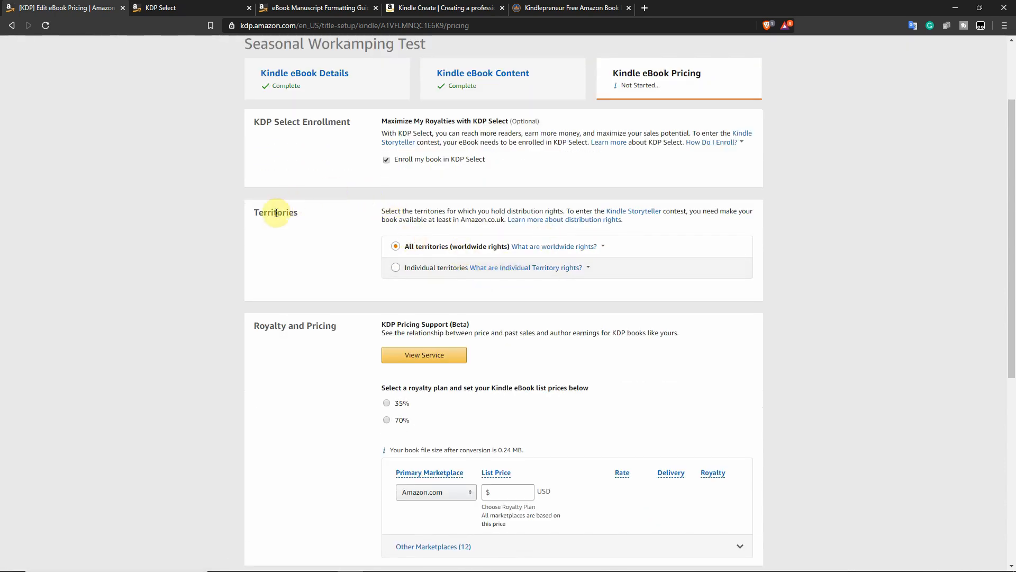
scroll(297, 208, down, 1)
scroll(323, 201, up, 1)
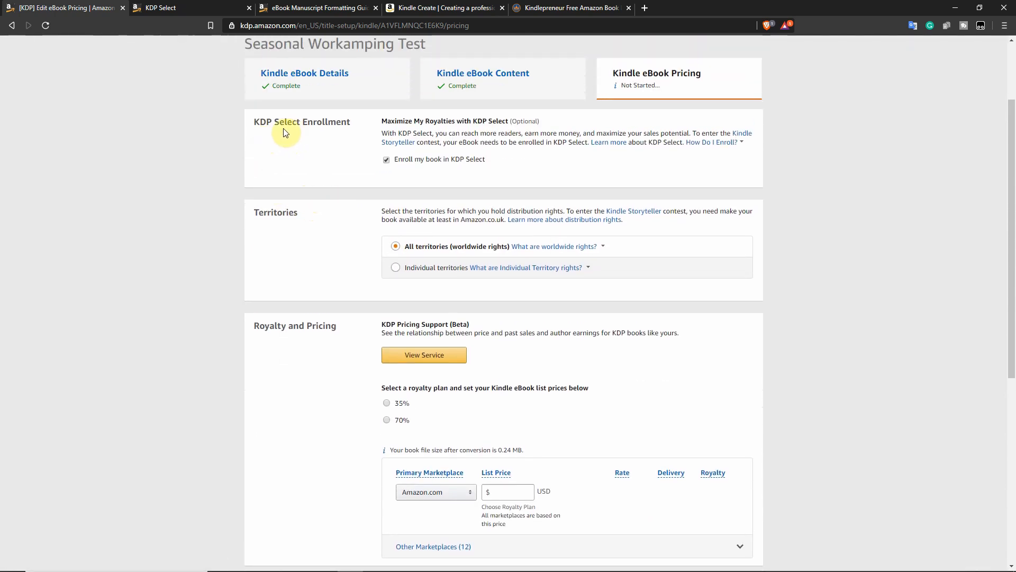
scroll(341, 166, down, 1)
scroll(341, 166, down, 1)
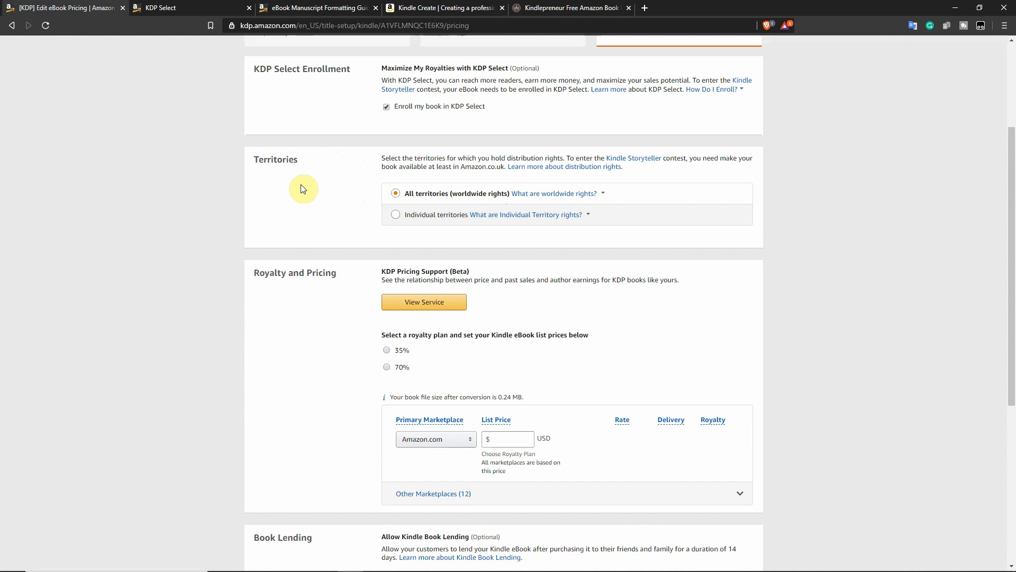
Step: Choose the 35% royalty plan and check its allowed list price range and the book's converted file size
scroll(302, 189, down, 4)
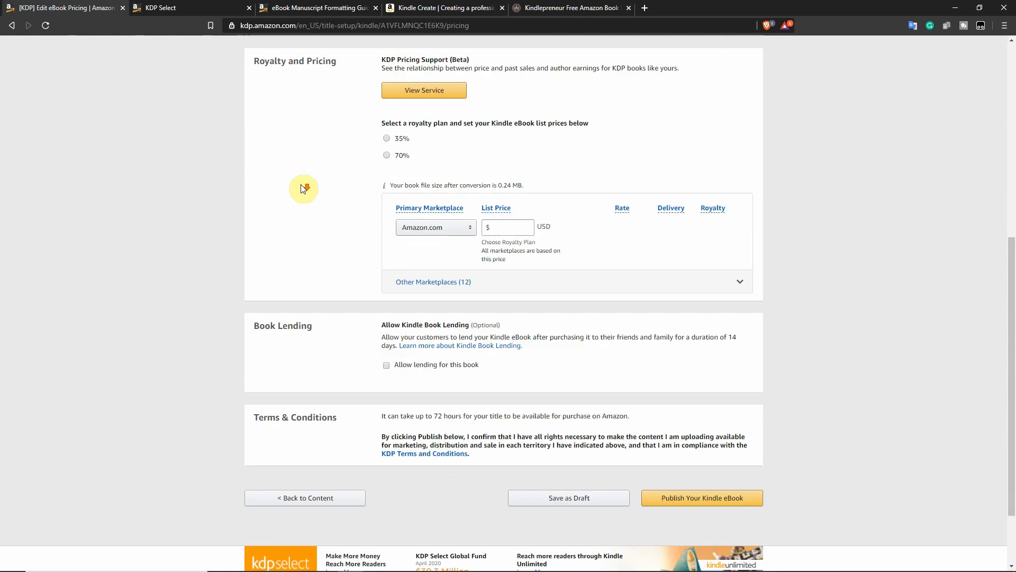
scroll(304, 189, up, 2)
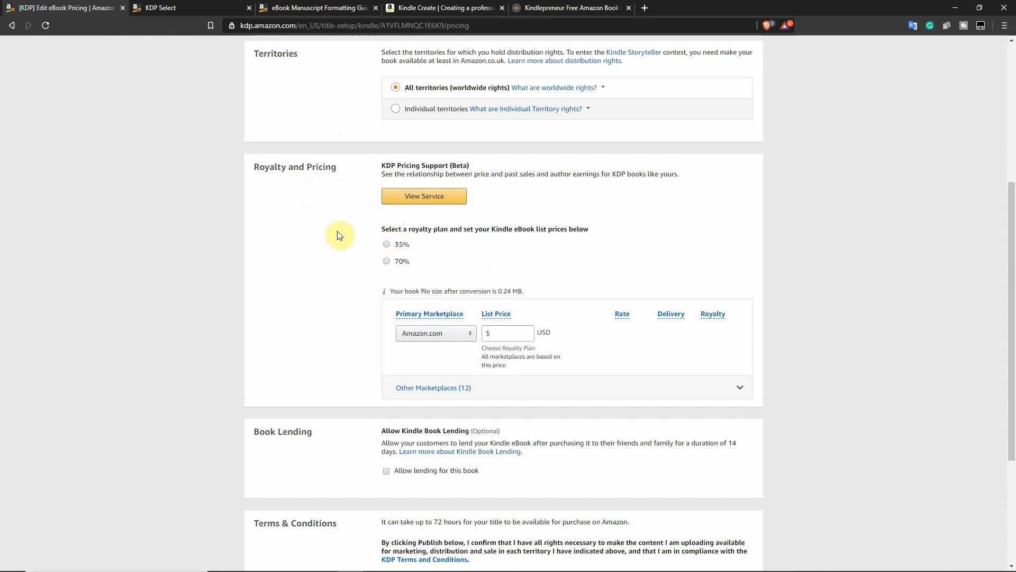
scroll(340, 235, down, 1)
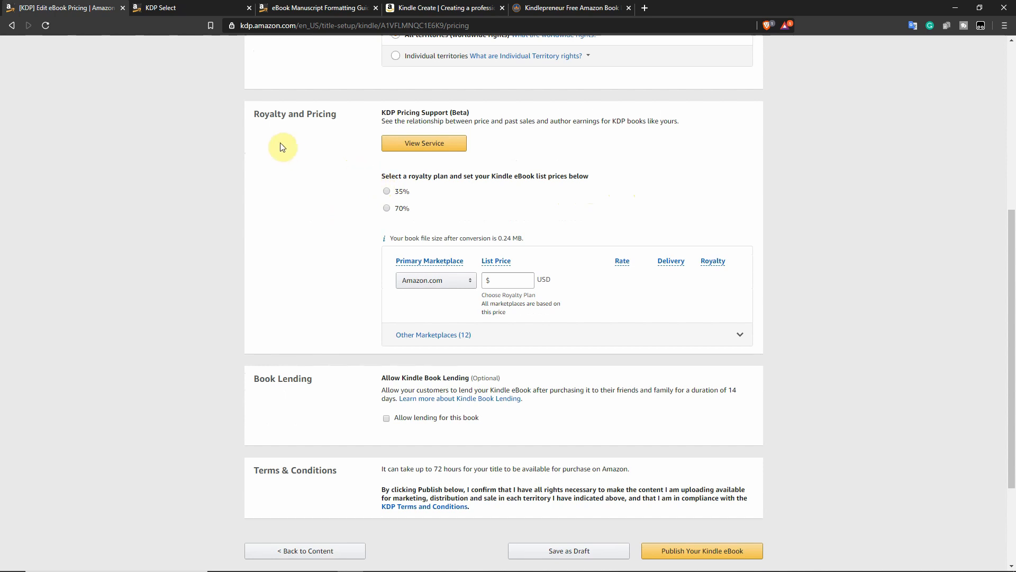
click(391, 192)
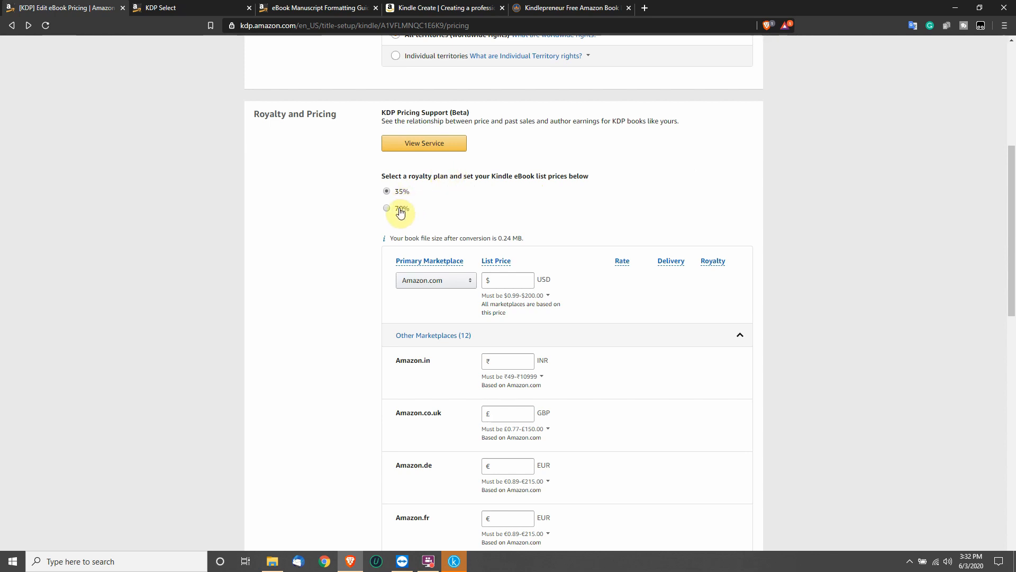
click(504, 279)
click(676, 233)
drag(524, 237, 503, 241)
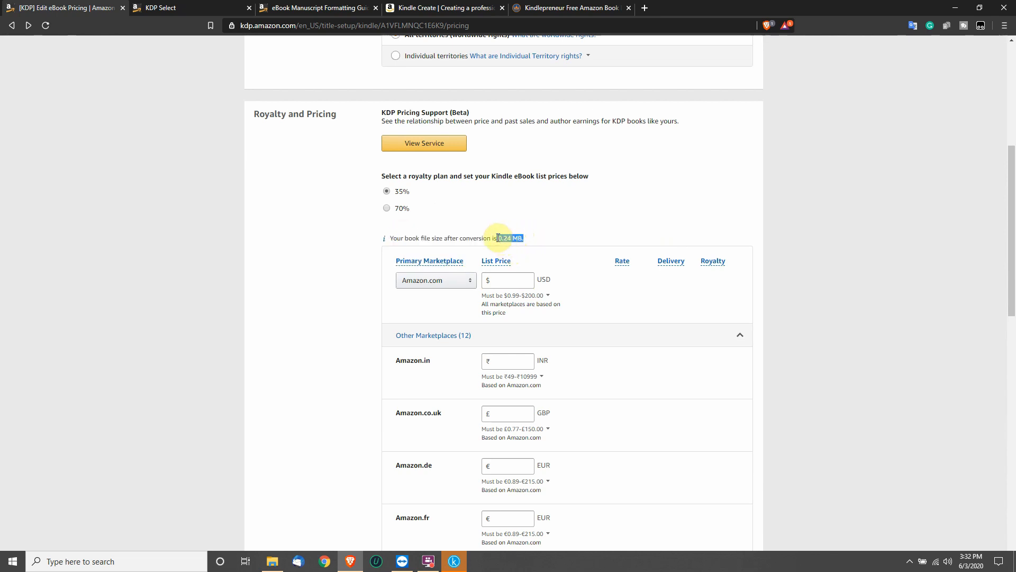
click(407, 261)
click(267, 279)
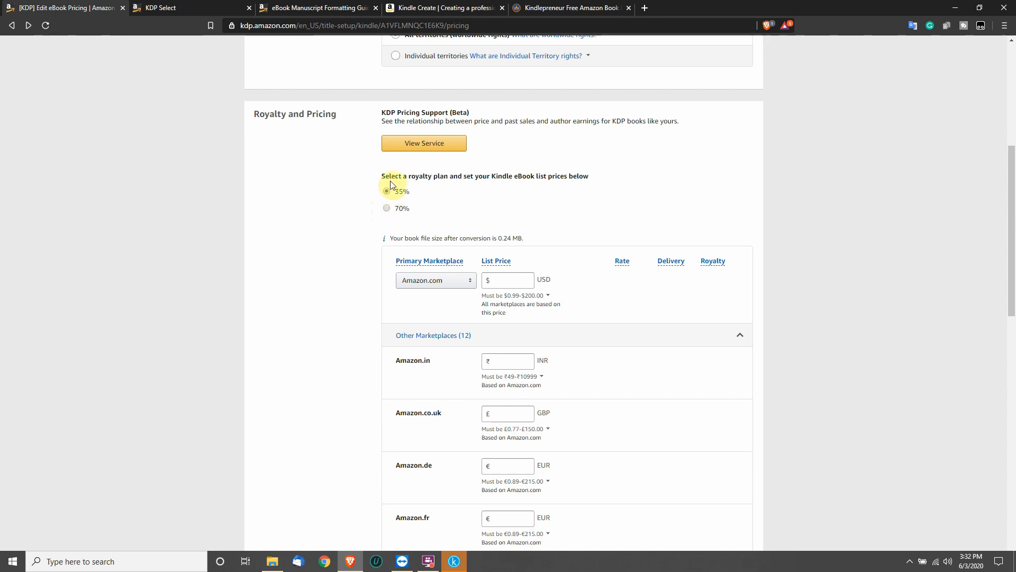
Step: Choose the 70% royalty plan and set the Amazon.com list price to 5 USD
click(386, 211)
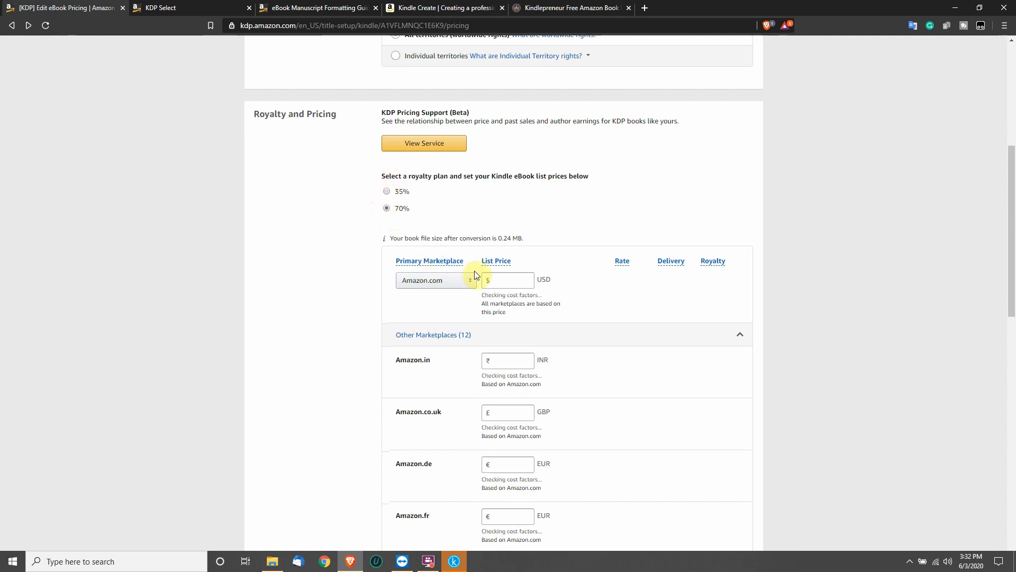
click(506, 280)
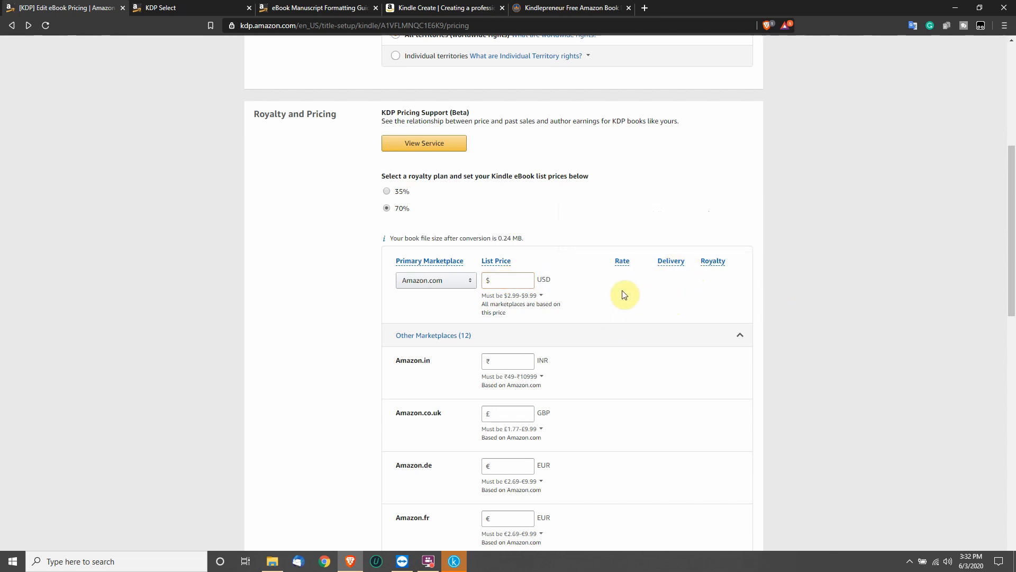
click(514, 279)
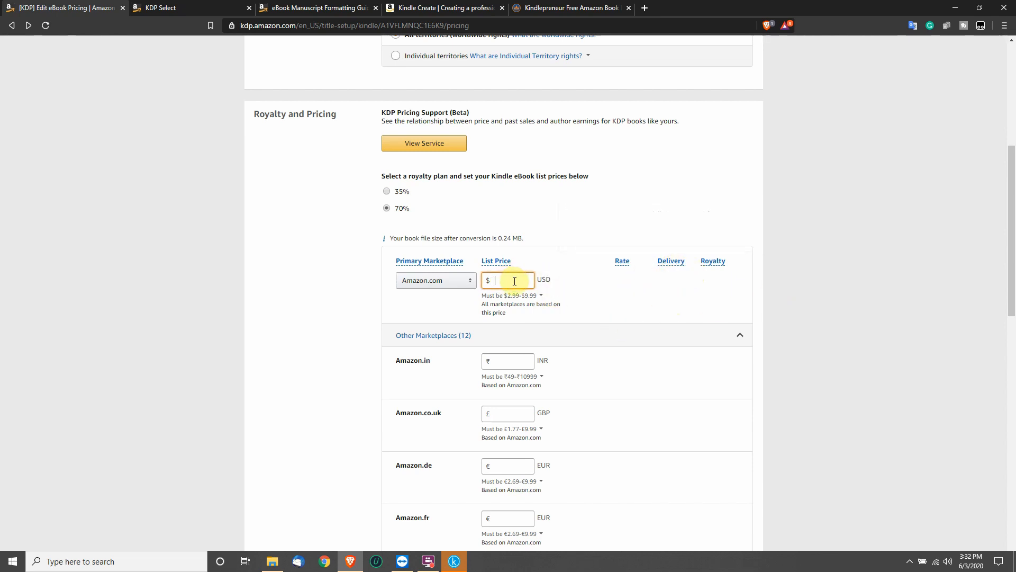
text(5)
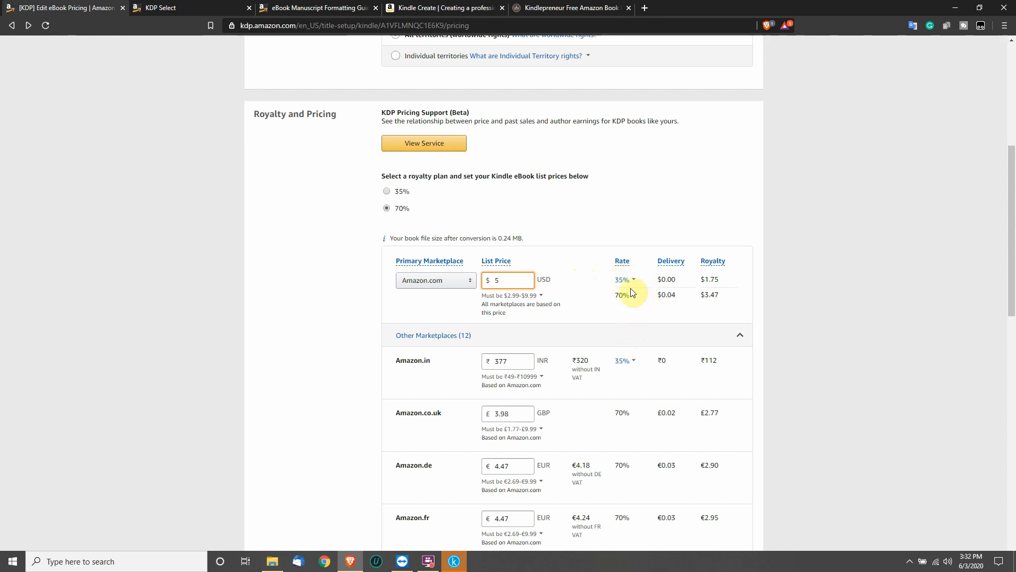
Step: Compare the delivery costs and royalties for the 35% and 70% rates on Amazon.com
click(639, 282)
click(662, 279)
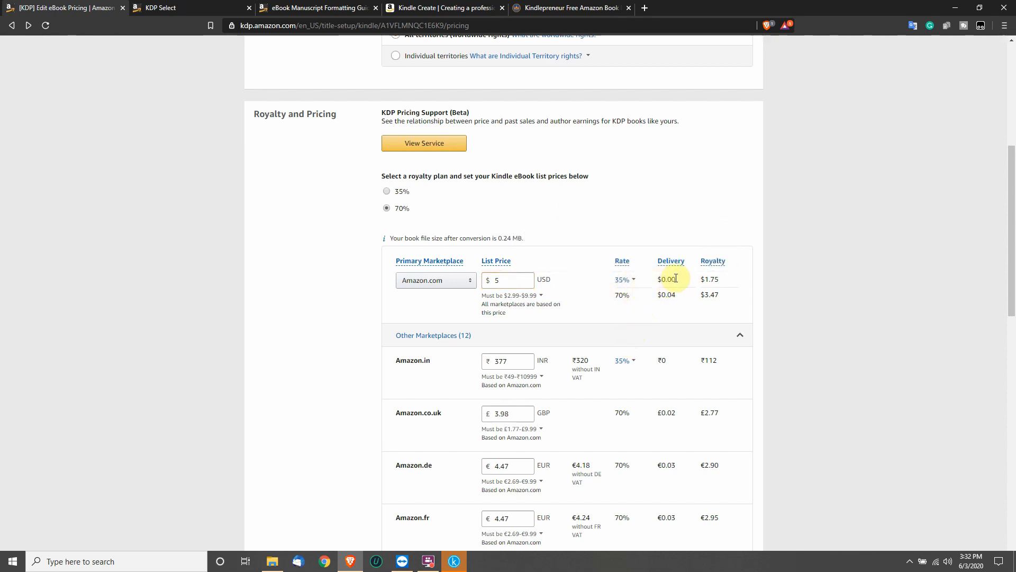
double_click(660, 279)
drag(658, 294, 678, 298)
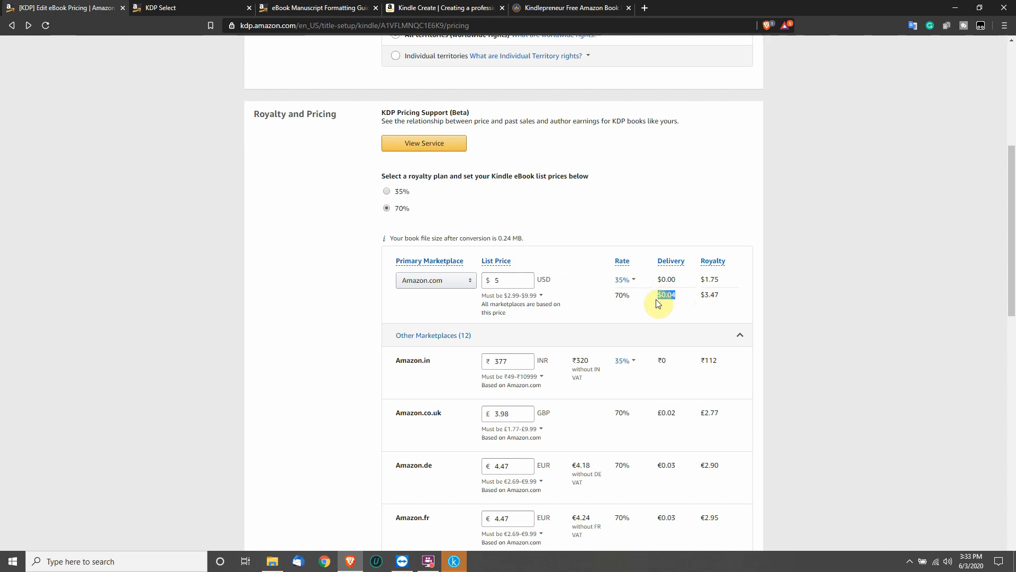
click(616, 280)
mouse_move(680, 270)
click(613, 296)
drag(612, 298, 653, 297)
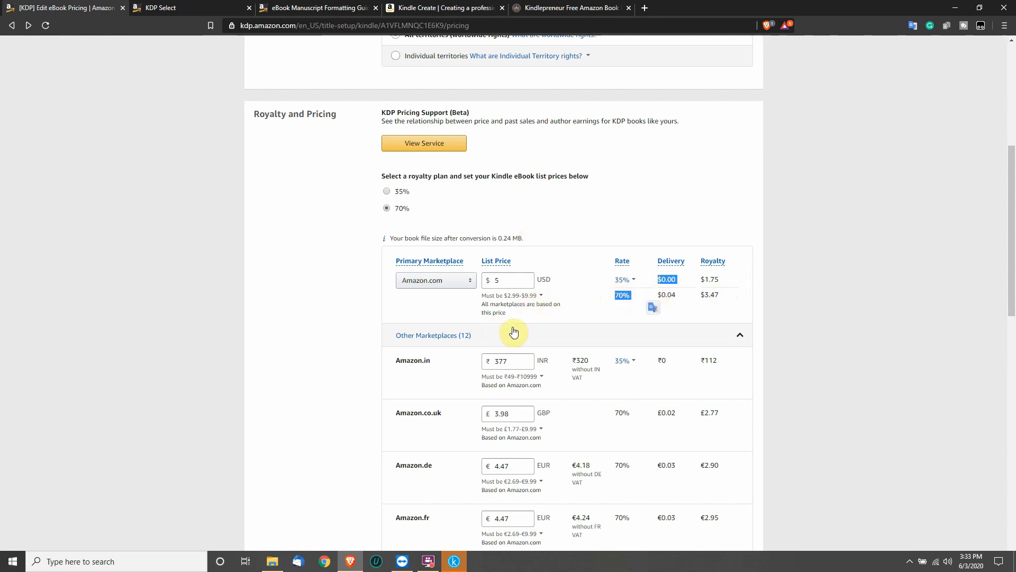
Step: Review the other marketplaces' prices and the terms, and read why the book lending option is locked
scroll(318, 238, down, 15)
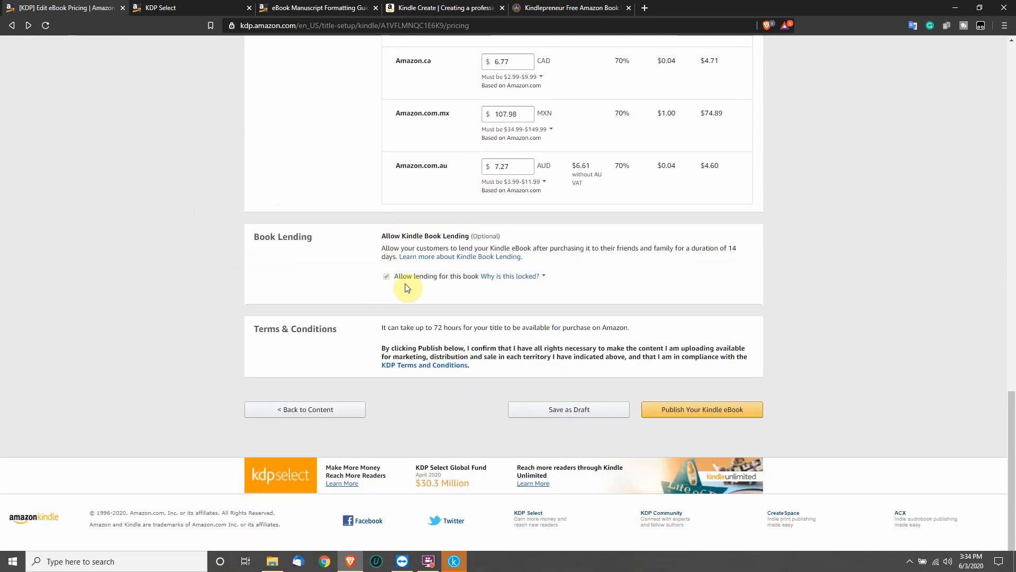
click(481, 280)
click(270, 268)
scroll(118, 286, up, 13)
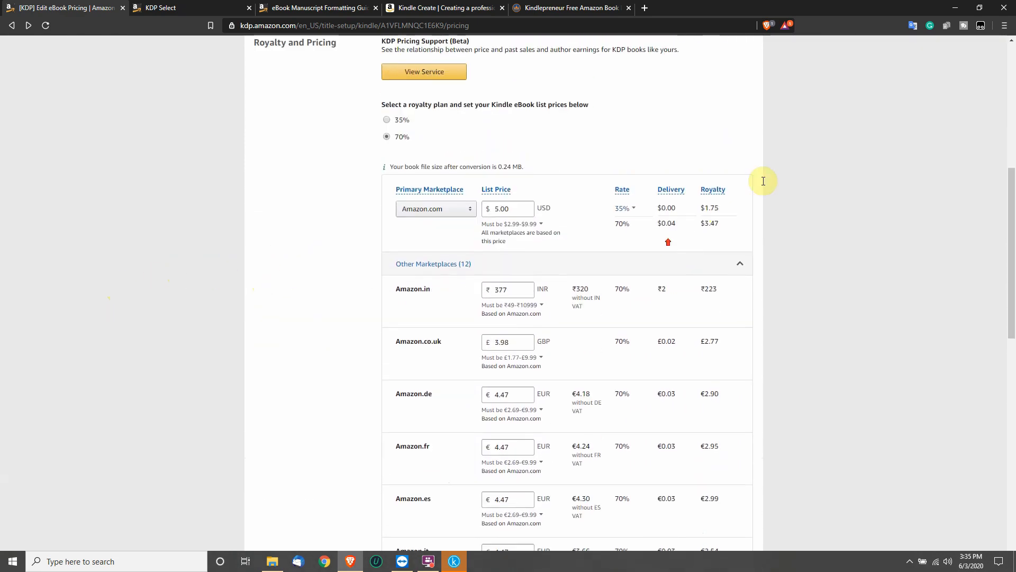
scroll(763, 181, up, 3)
scroll(133, 283, down, 10)
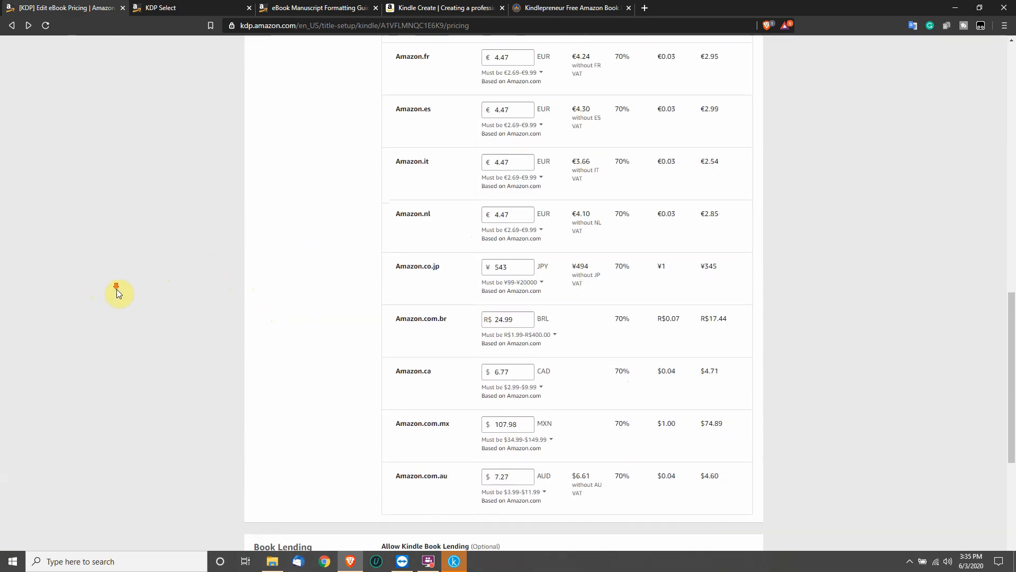
scroll(116, 289, down, 6)
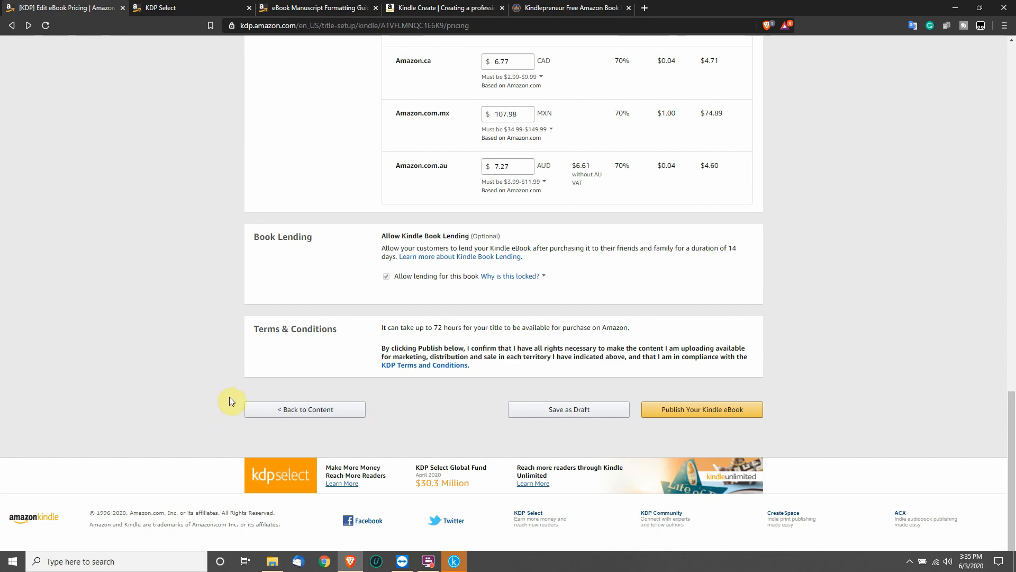
Step: Leave the pricing page for the Bookshelf without saving the changes
scroll(88, 259, up, 20)
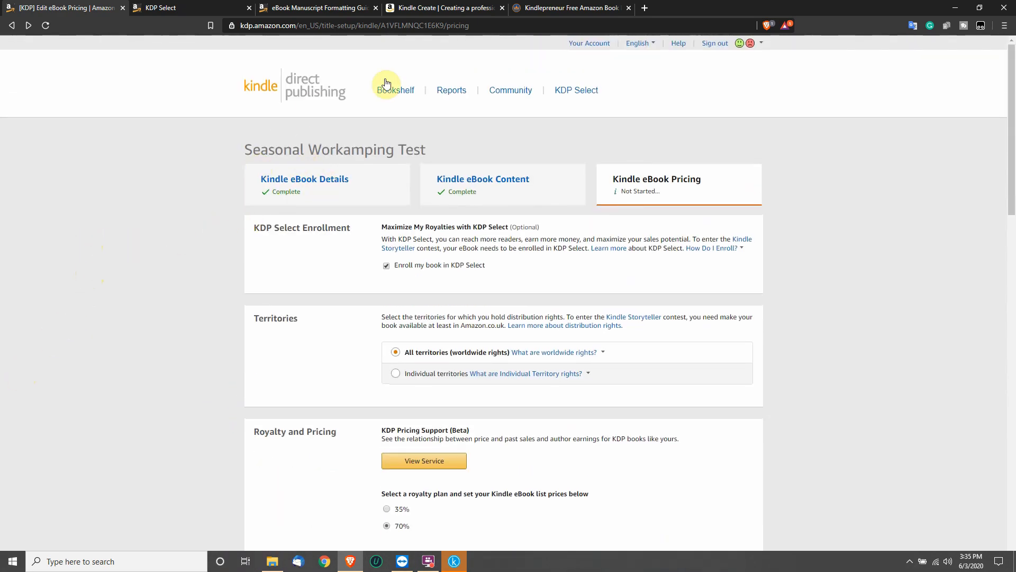
click(394, 91)
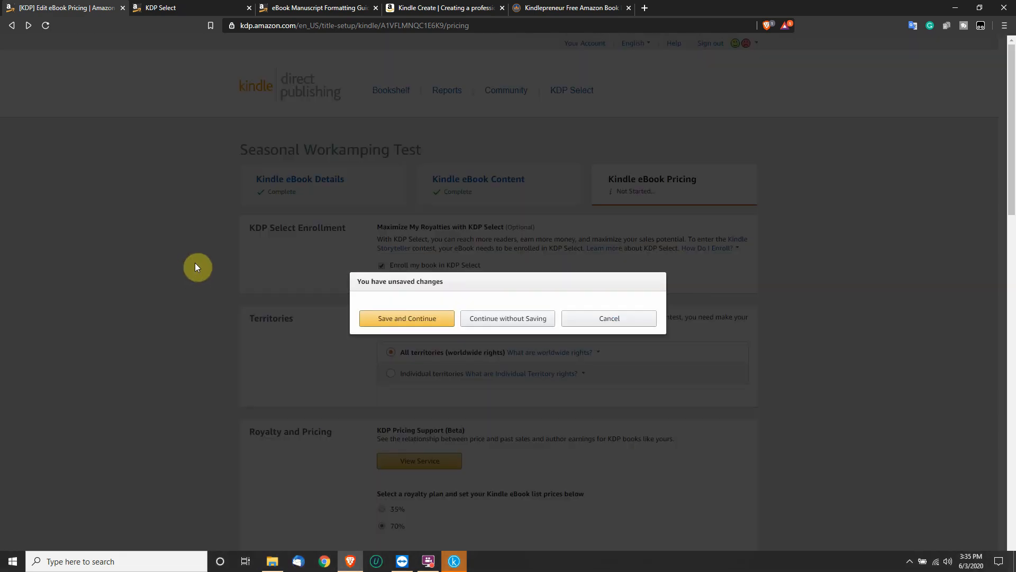
click(495, 319)
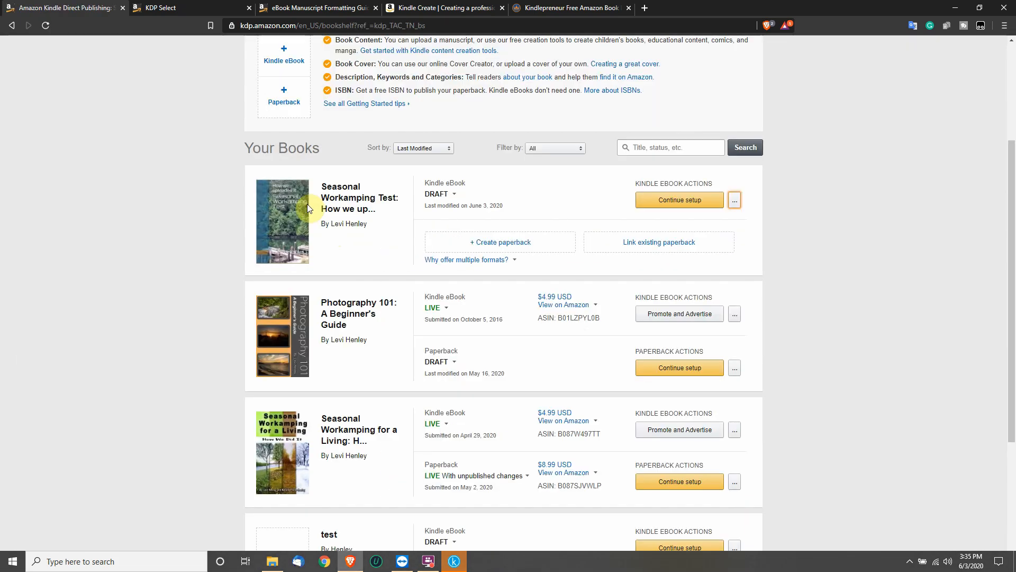
Step: Read what the Draft status of the Seasonal Workamping Test eBook means on the Bookshelf
scroll(141, 286, down, 2)
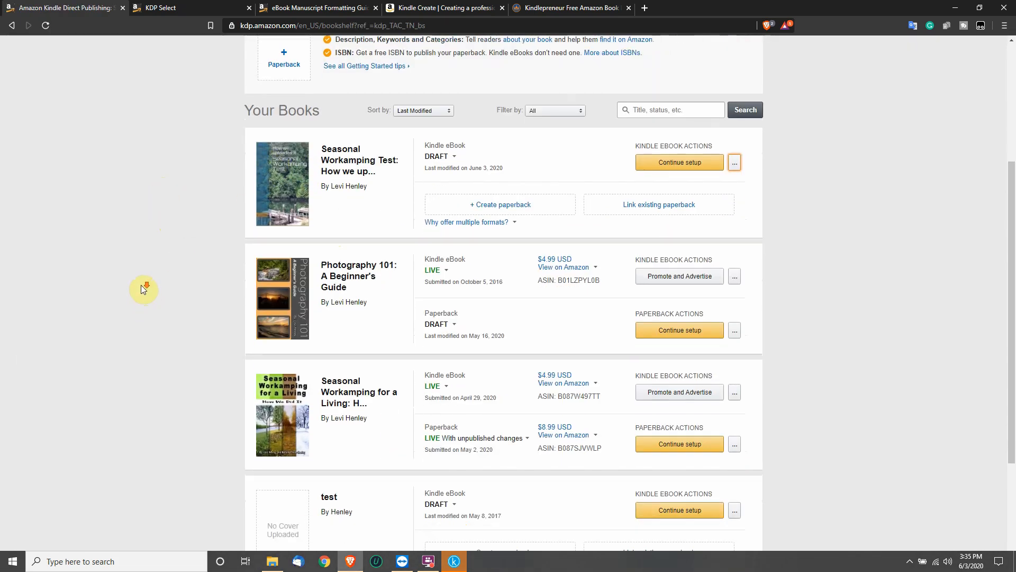
scroll(141, 285, up, 1)
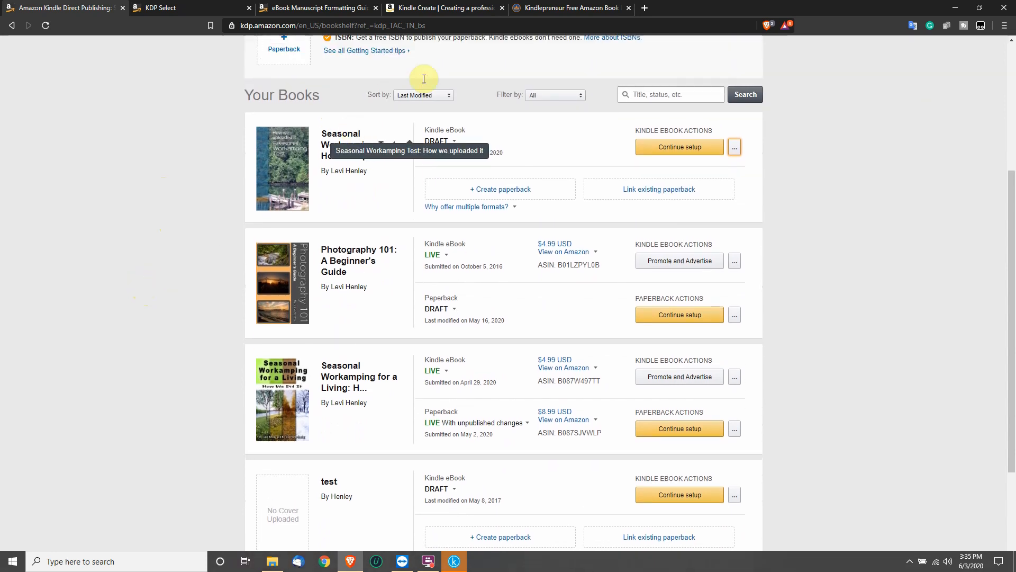
click(434, 141)
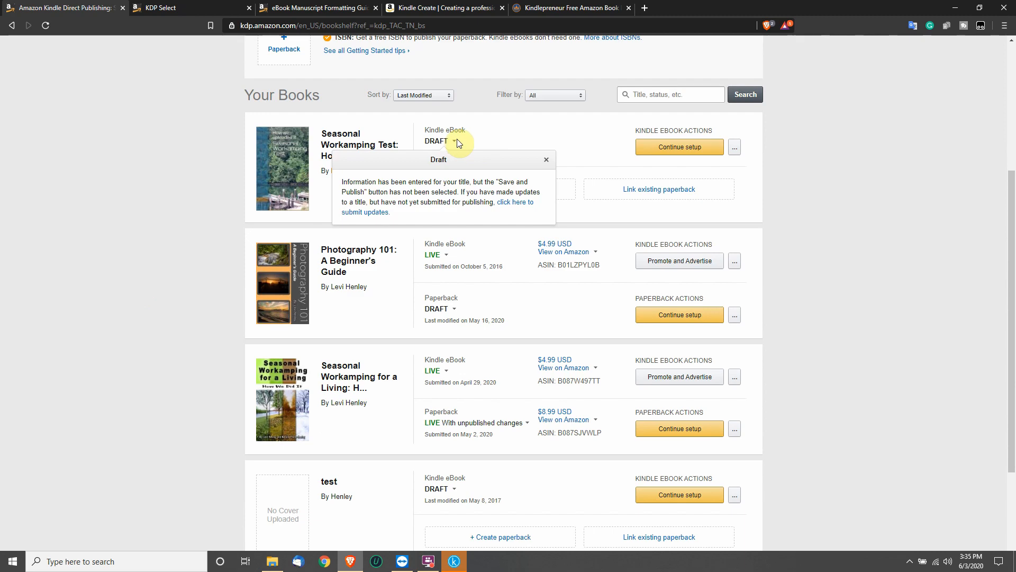
click(114, 262)
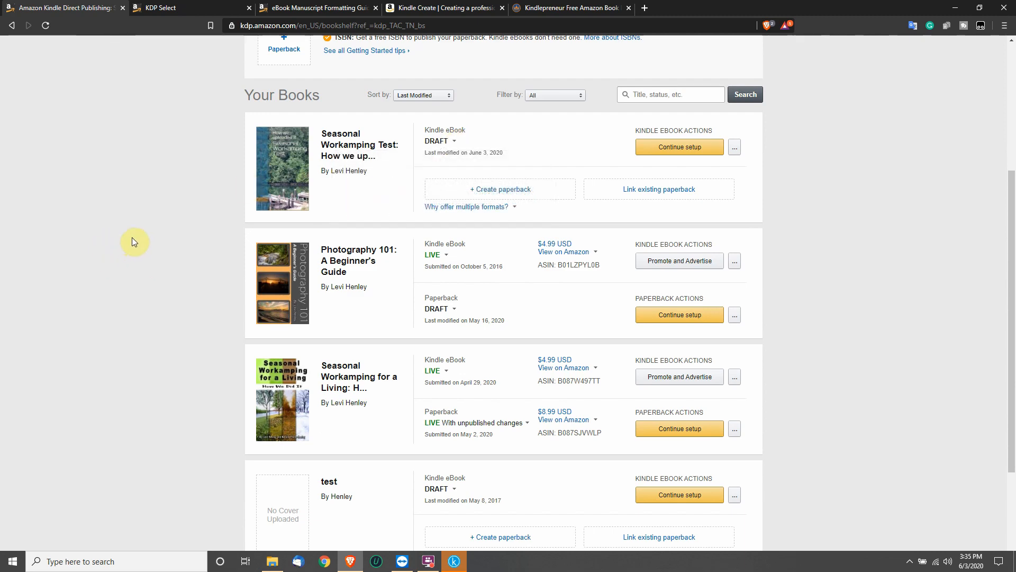
Step: Read the Live status explanation for the Seasonal Workamping for a Living eBook
scroll(131, 237, down, 3)
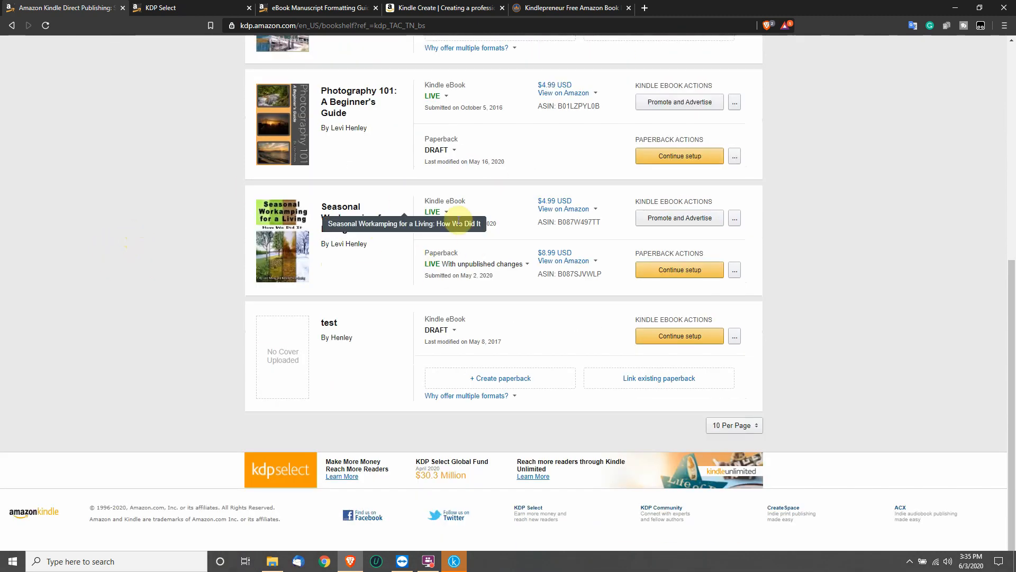
click(432, 212)
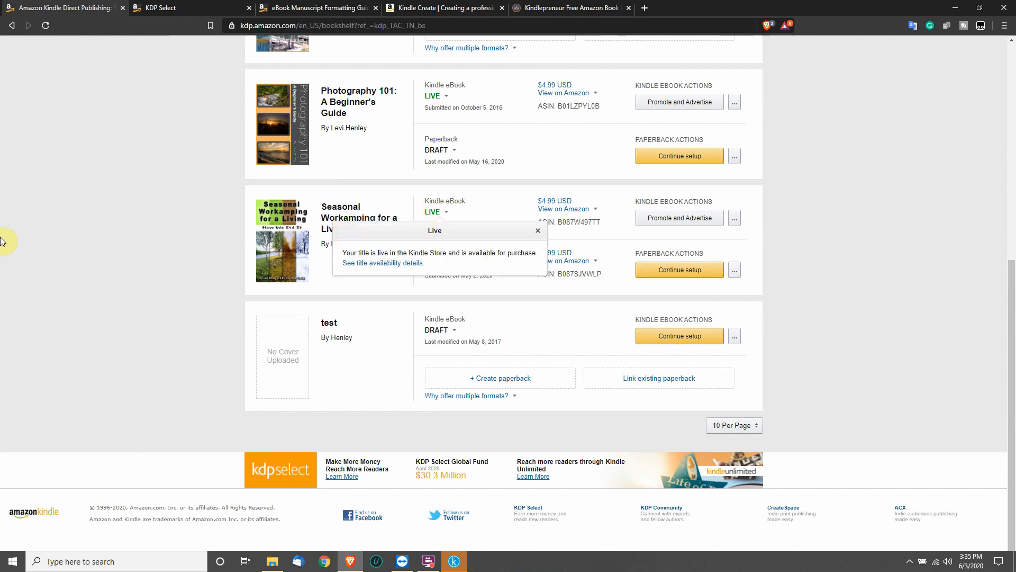
click(142, 154)
scroll(139, 138, up, 1)
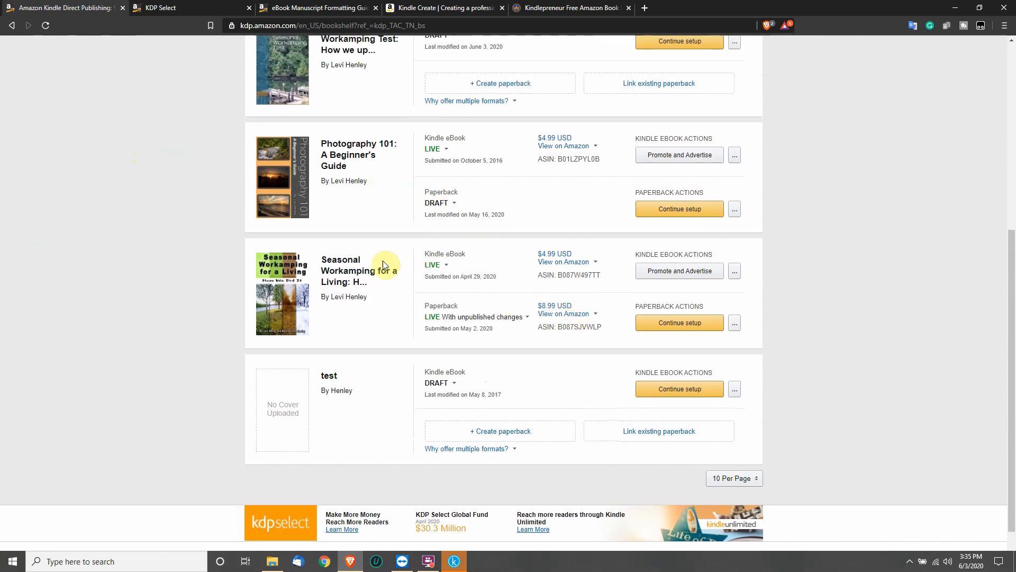
click(428, 267)
drag(426, 268, 456, 266)
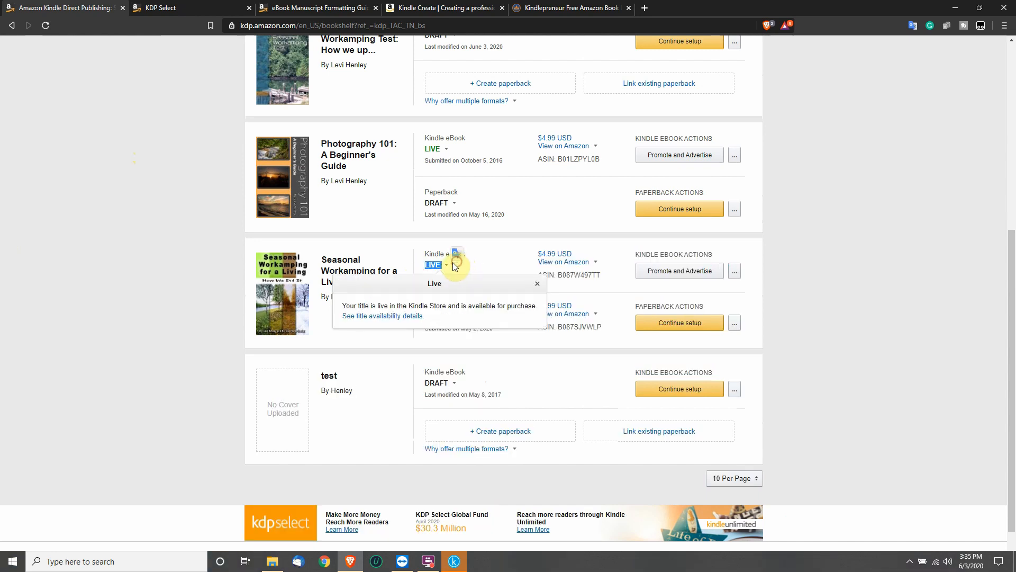
click(442, 267)
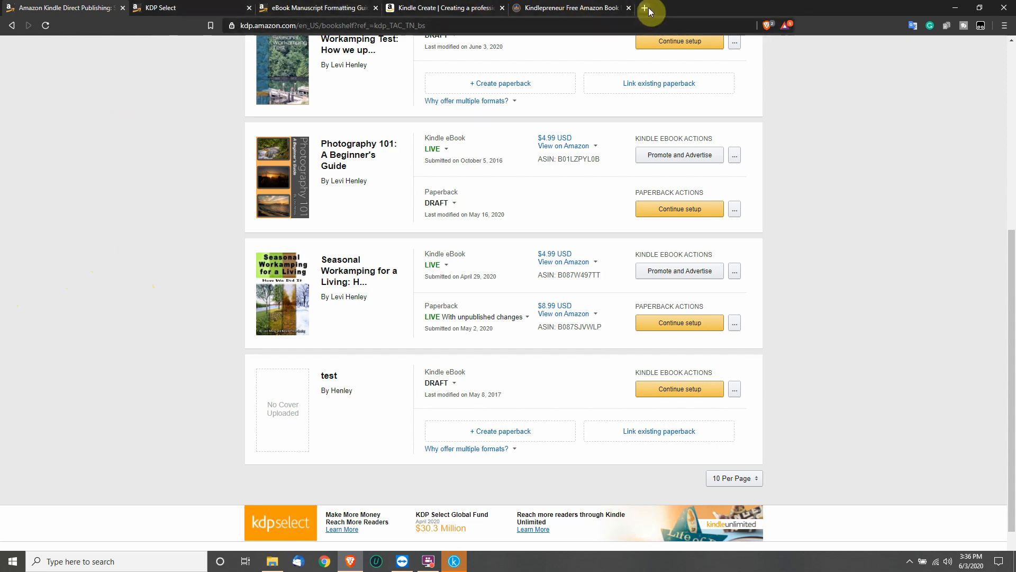
scroll(201, 352, up, 5)
click(284, 265)
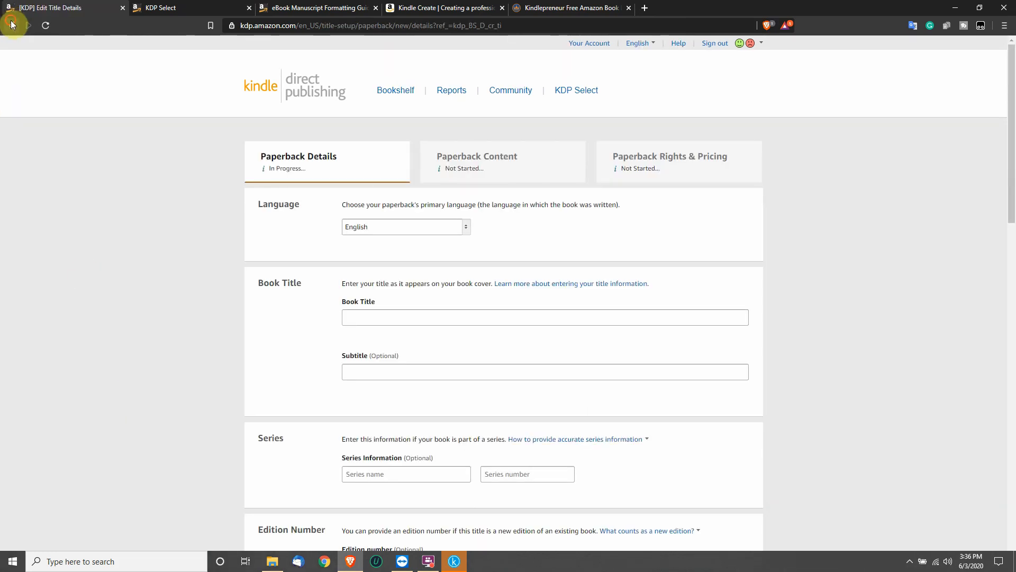
click(11, 24)
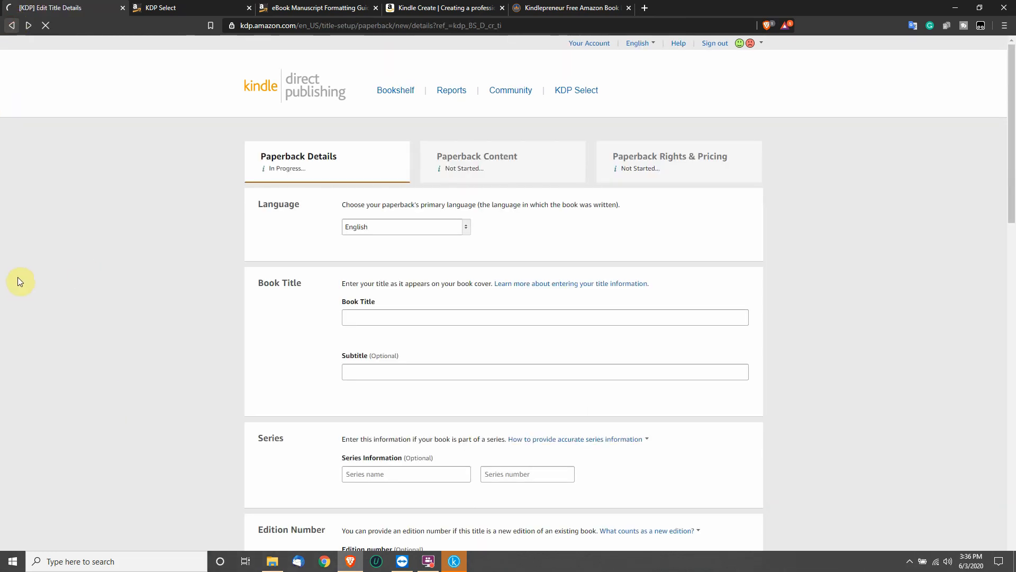
Step: Create a paperback edition of Seasonal Workamping Test, check its carried-over details, and save them to continue to the paperback content
scroll(137, 344, down, 1)
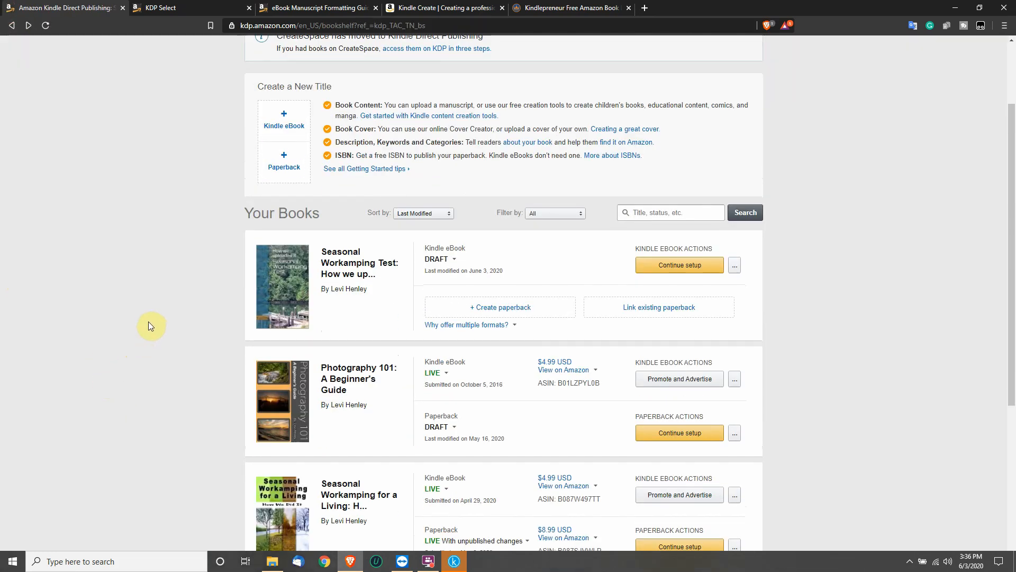
click(503, 307)
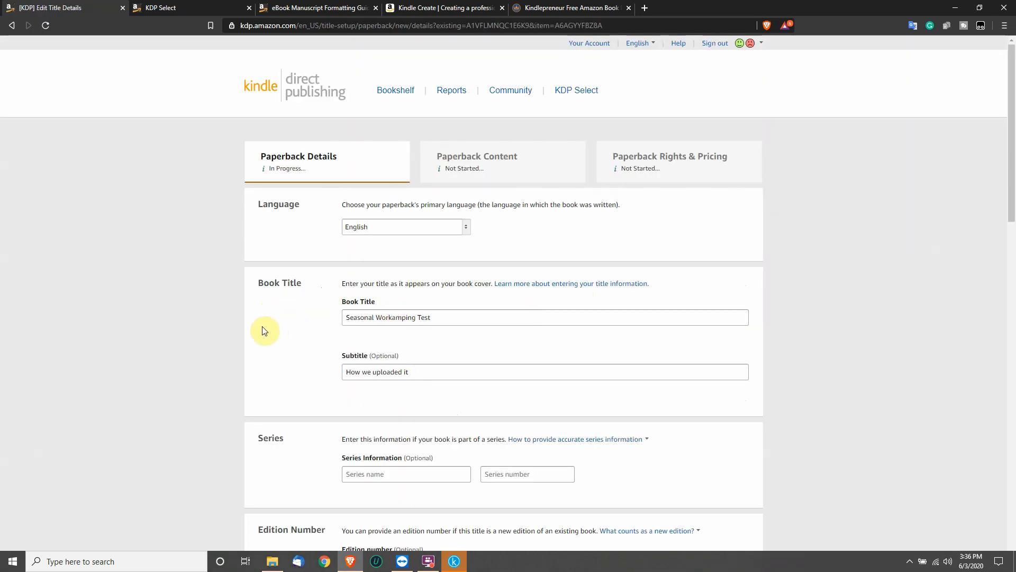
scroll(197, 303, down, 9)
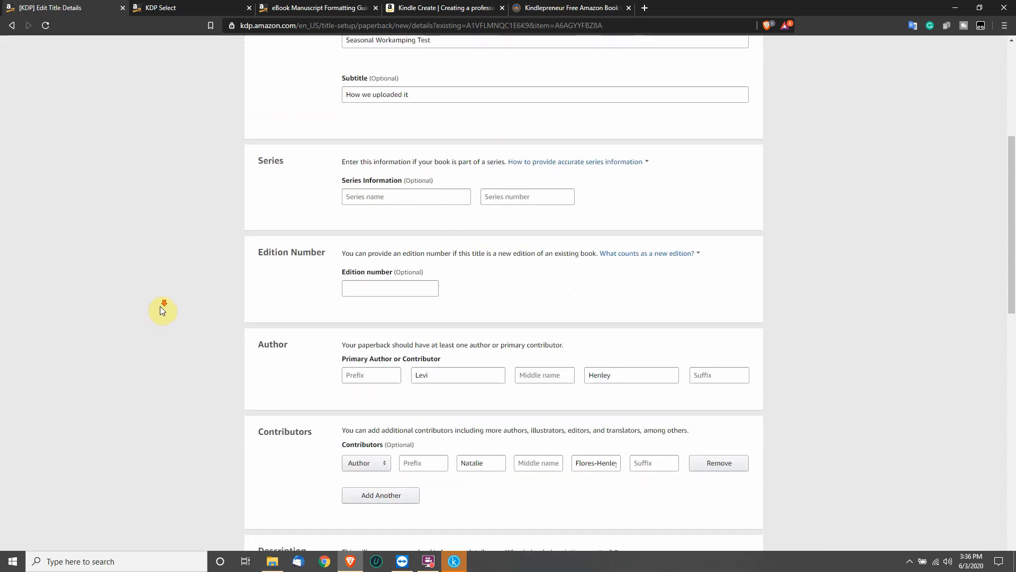
scroll(166, 304, down, 9)
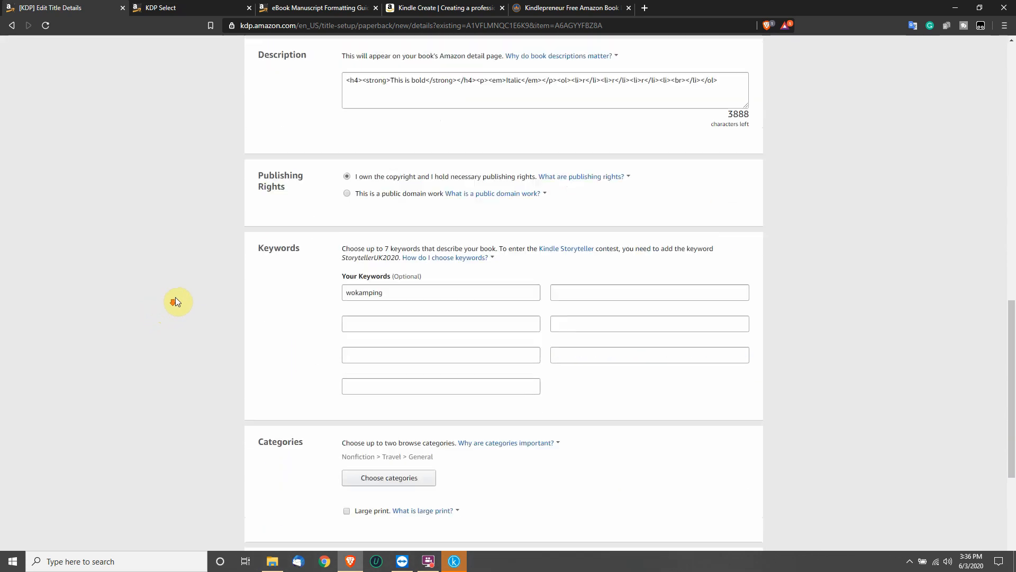
scroll(180, 298, down, 2)
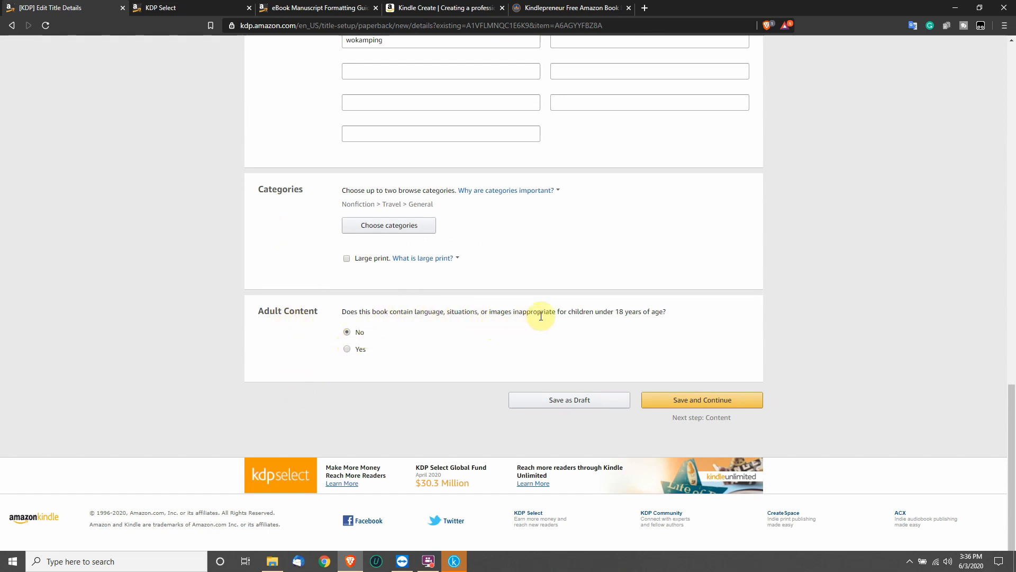
click(702, 408)
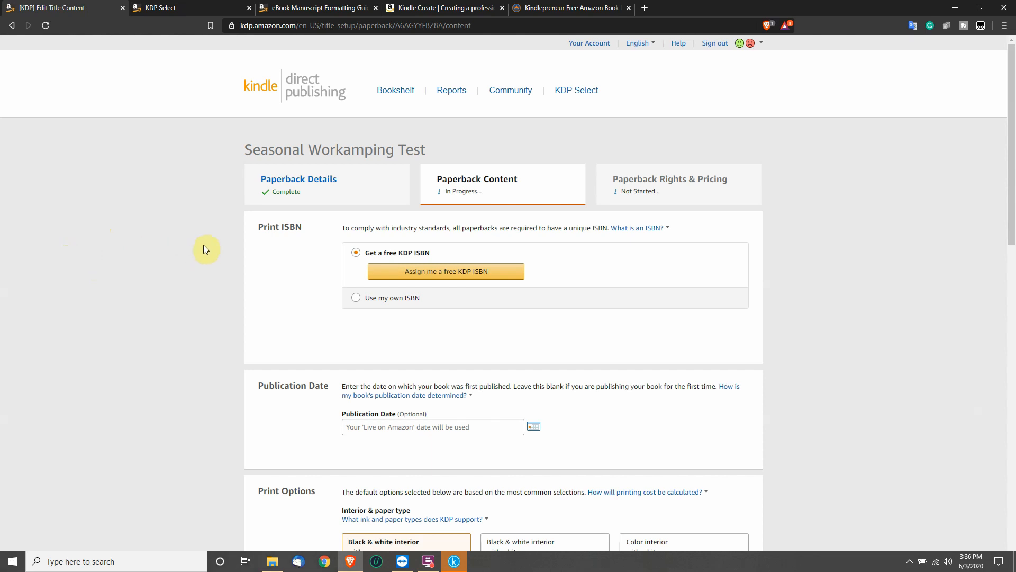
Step: Review the print ISBN choices and read the explanation of what an ISBN is
scroll(204, 245, down, 2)
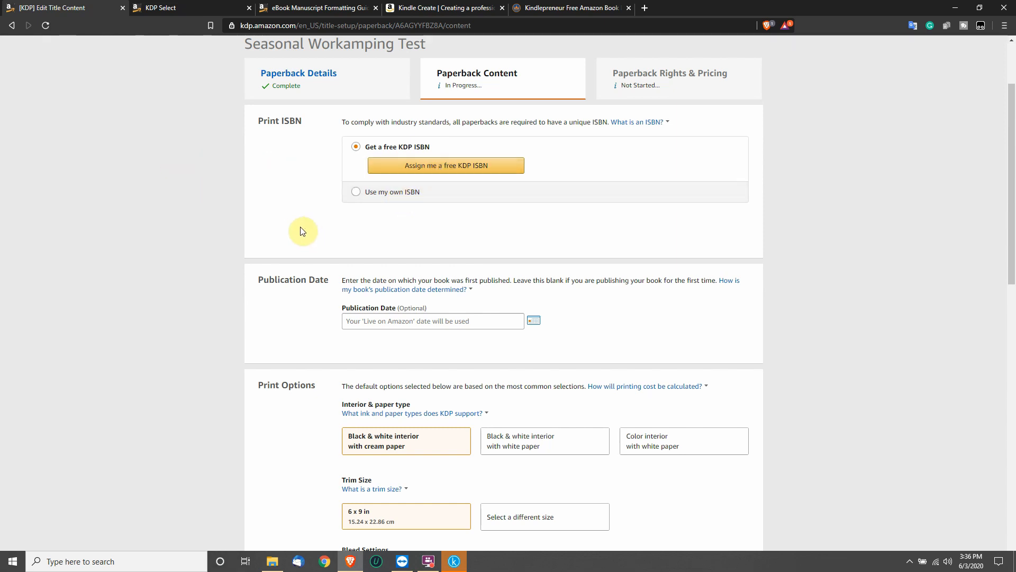
scroll(148, 209, down, 1)
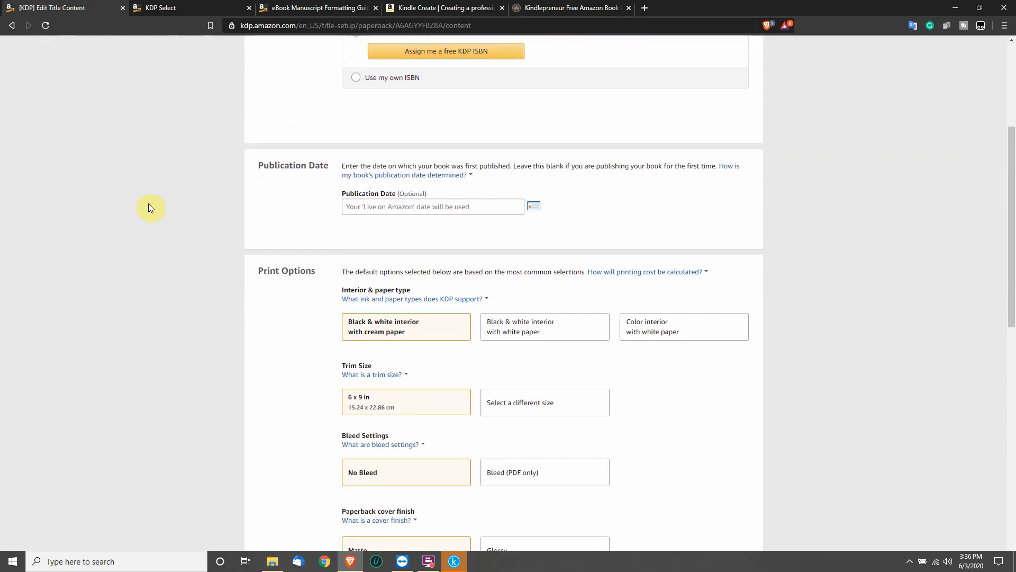
scroll(154, 205, up, 2)
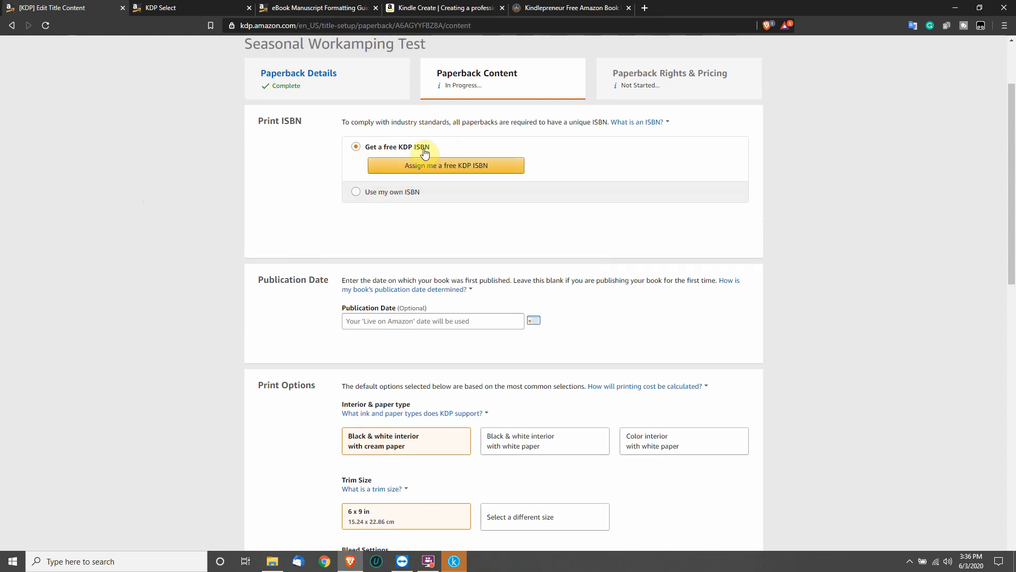
click(650, 122)
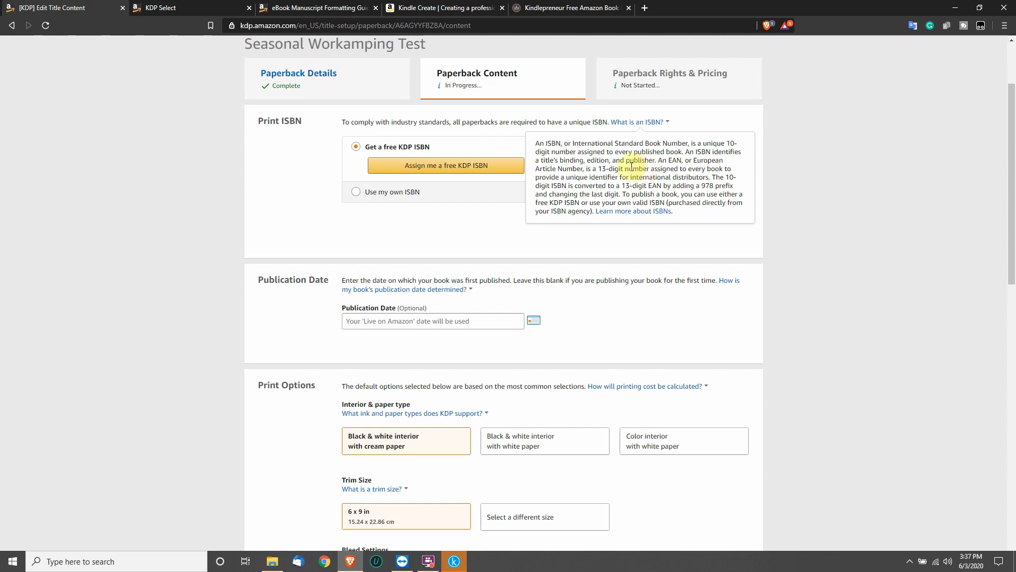
click(446, 237)
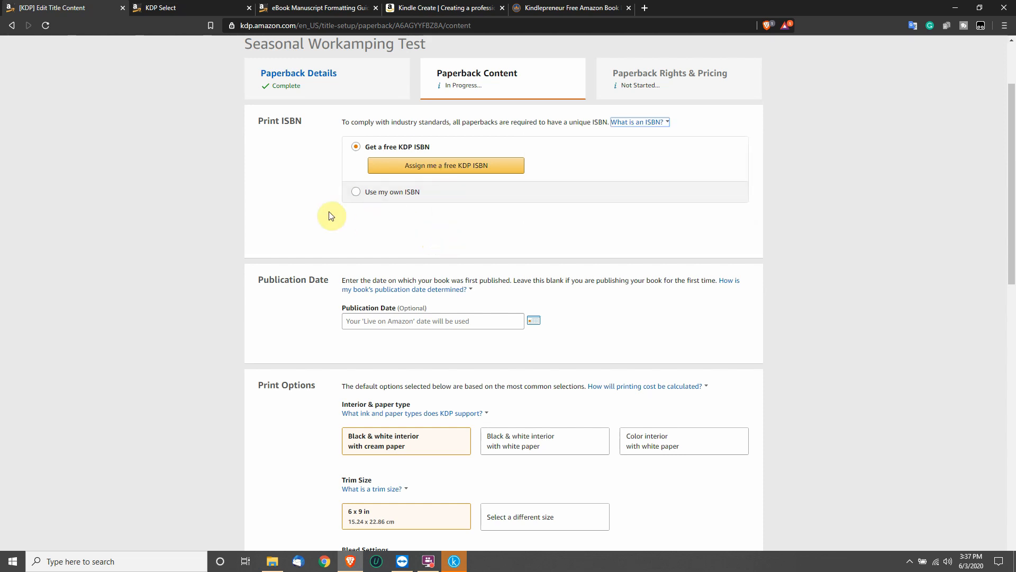
Step: Set the interior and paper type to black & white interior with white paper
scroll(326, 206, down, 2)
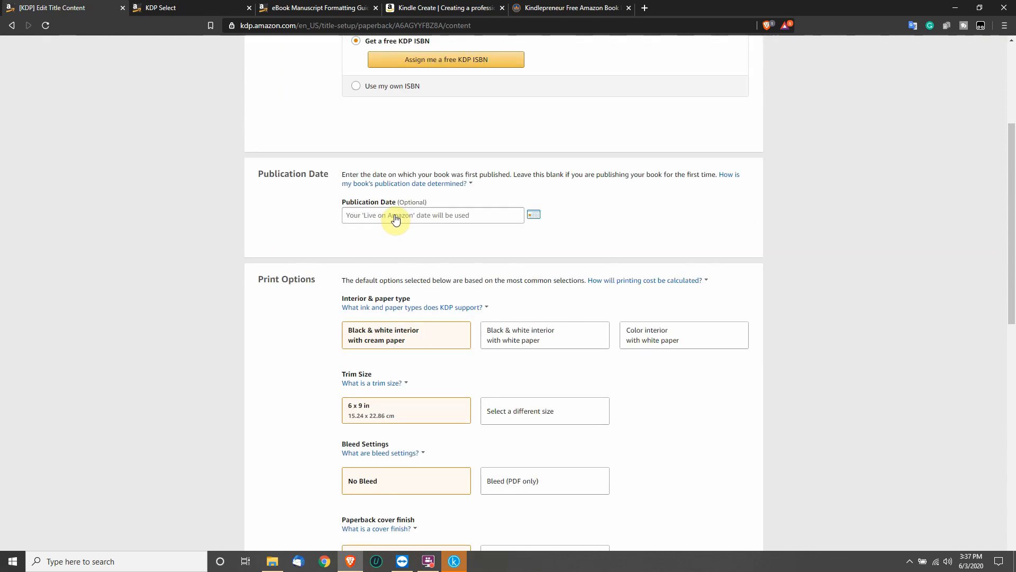
scroll(249, 196, down, 2)
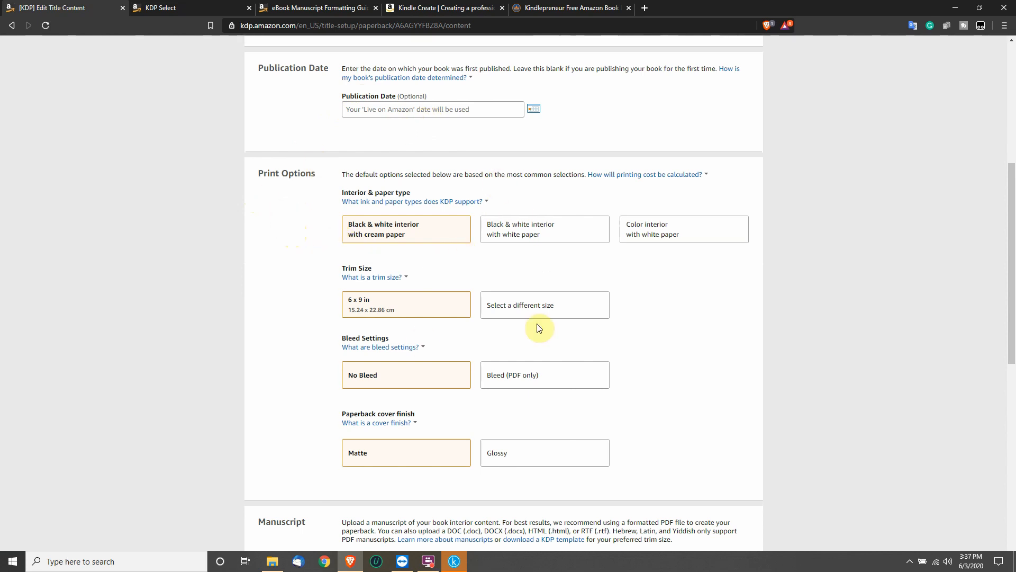
scroll(295, 320, down, 1)
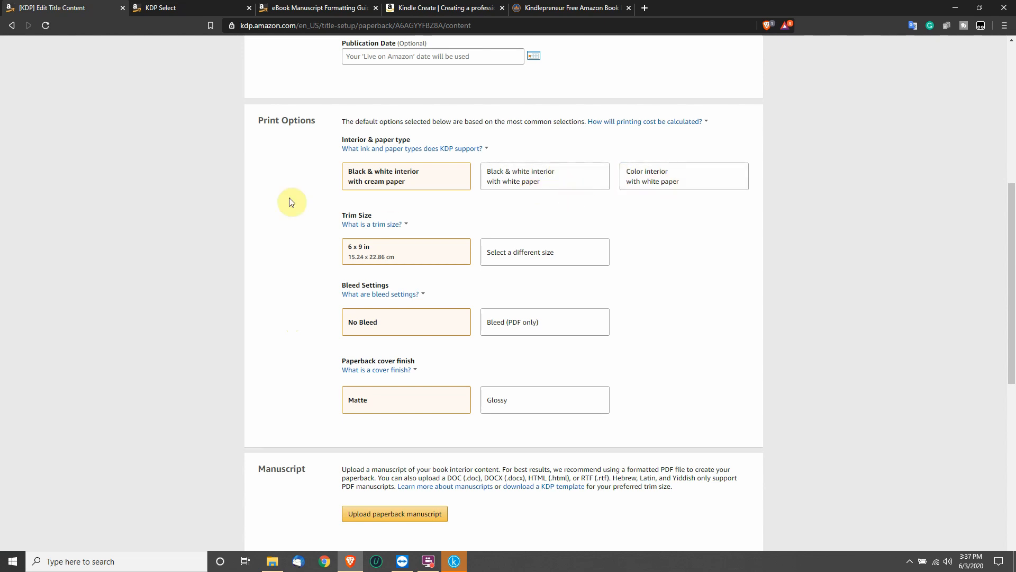
click(549, 187)
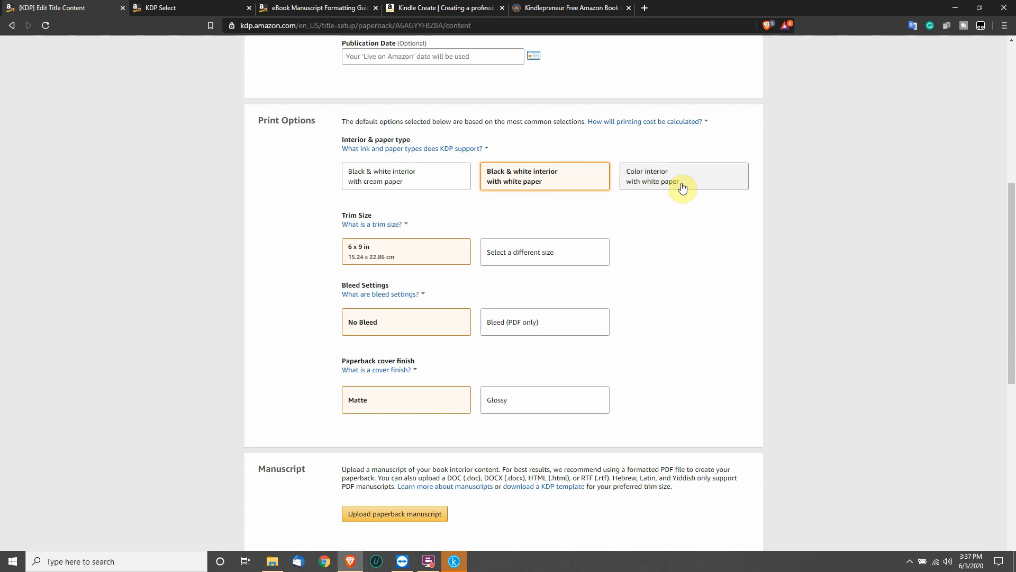
Step: Consult the trim size help, review the bleed and cover finish options, and upload the paperback manuscript
scroll(302, 241, down, 2)
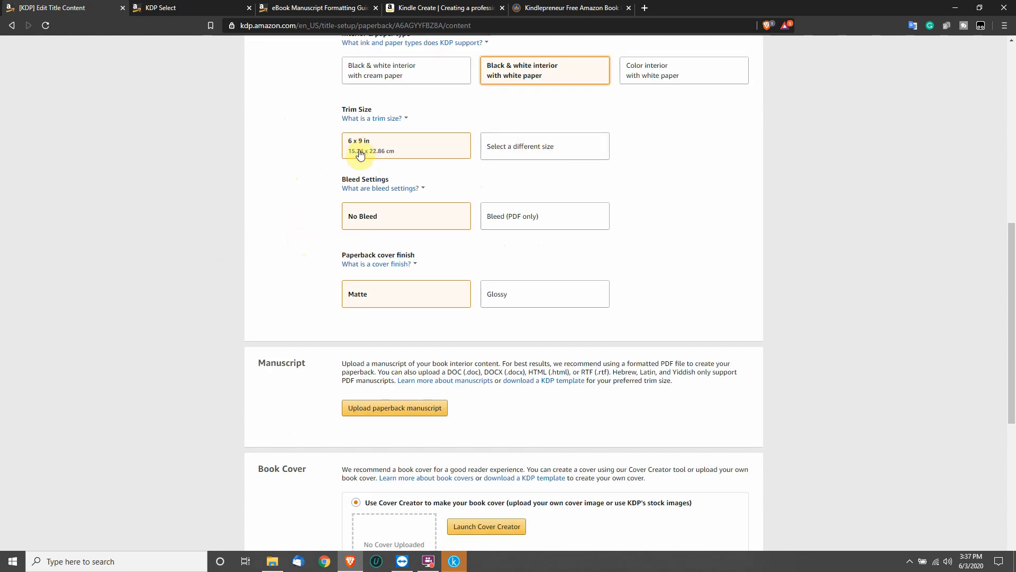
click(358, 119)
scroll(326, 207, down, 2)
scroll(293, 226, down, 1)
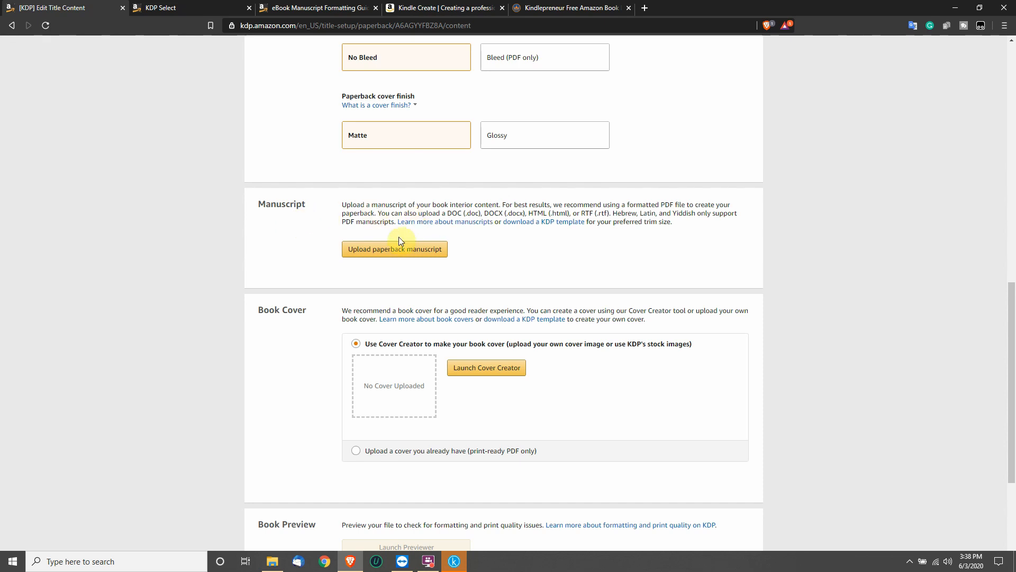
click(377, 252)
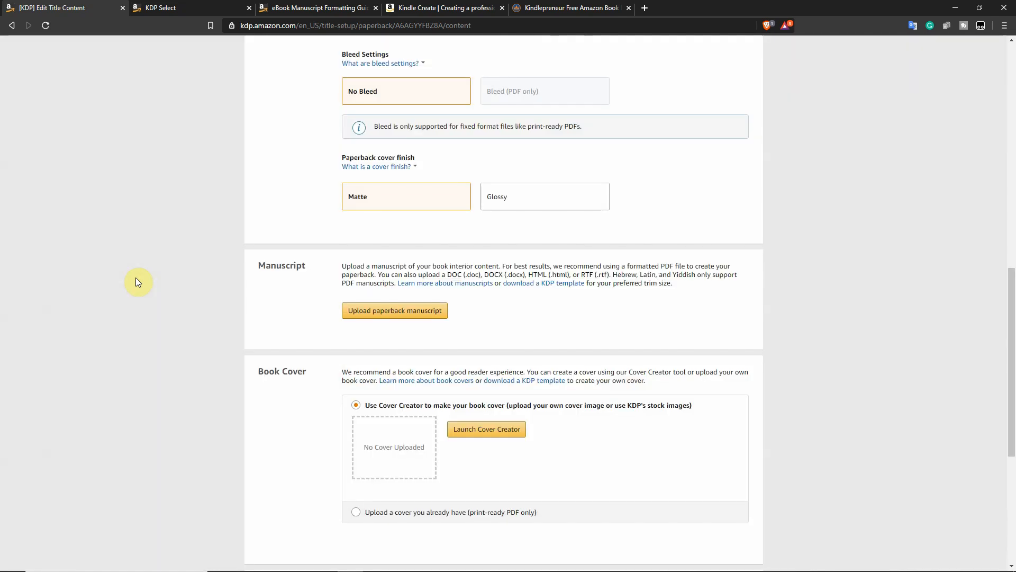
Step: Launch Cover Creator for the paperback cover and continue past its introduction
scroll(136, 277, down, 4)
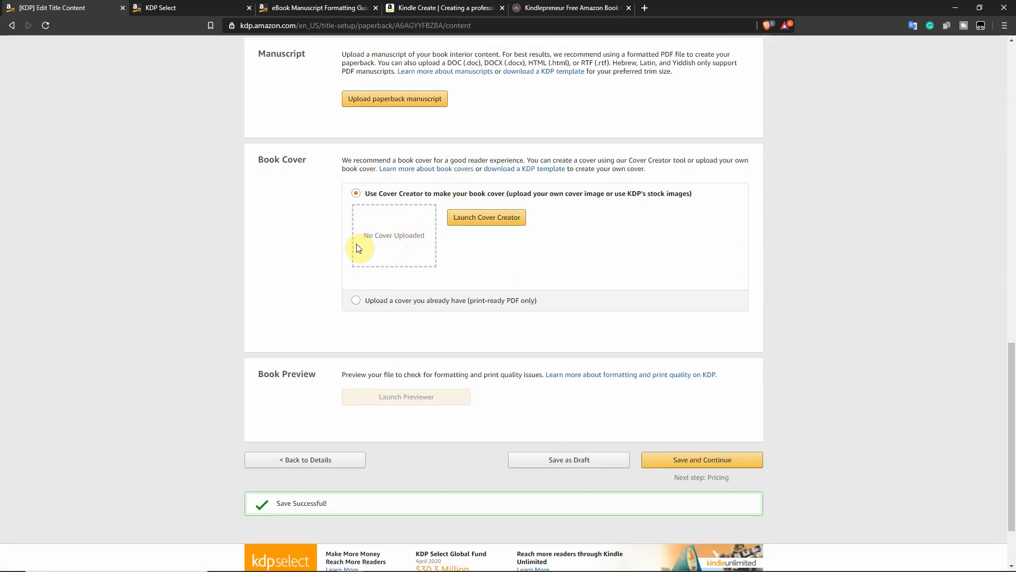
click(479, 221)
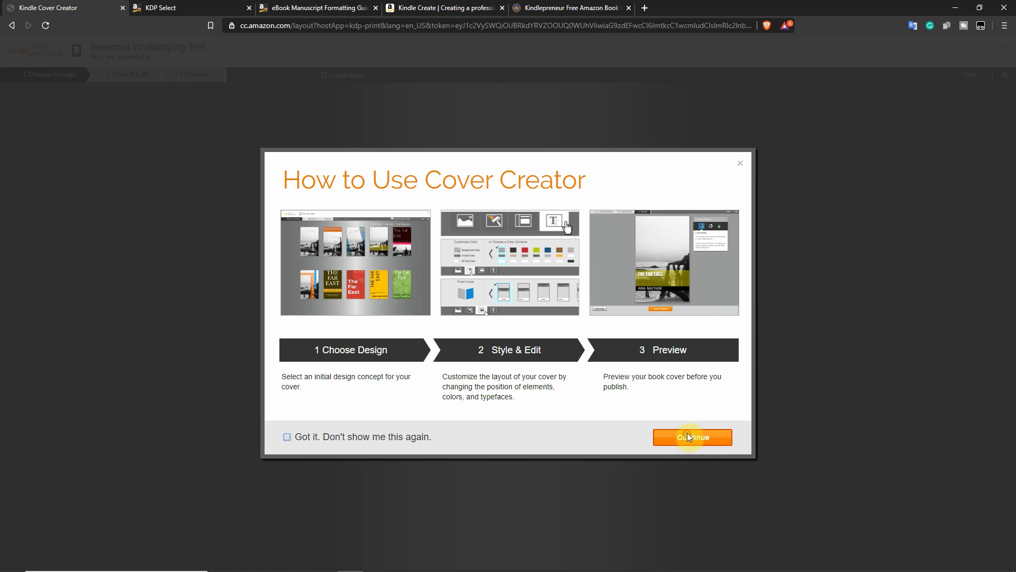
click(688, 437)
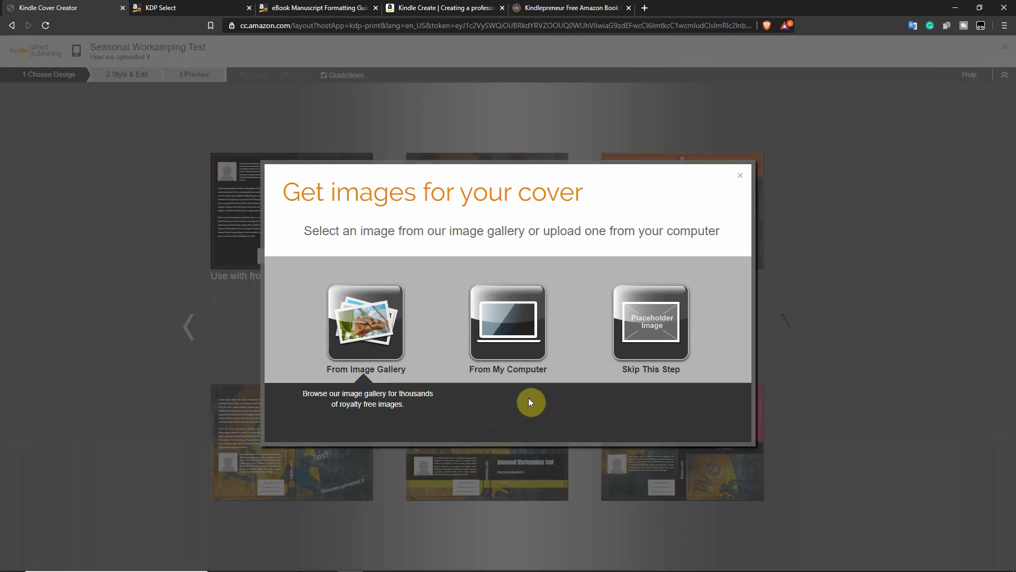
Step: Search the cover image gallery for "camping" and use the photo of the wooded lake with a dock
click(360, 324)
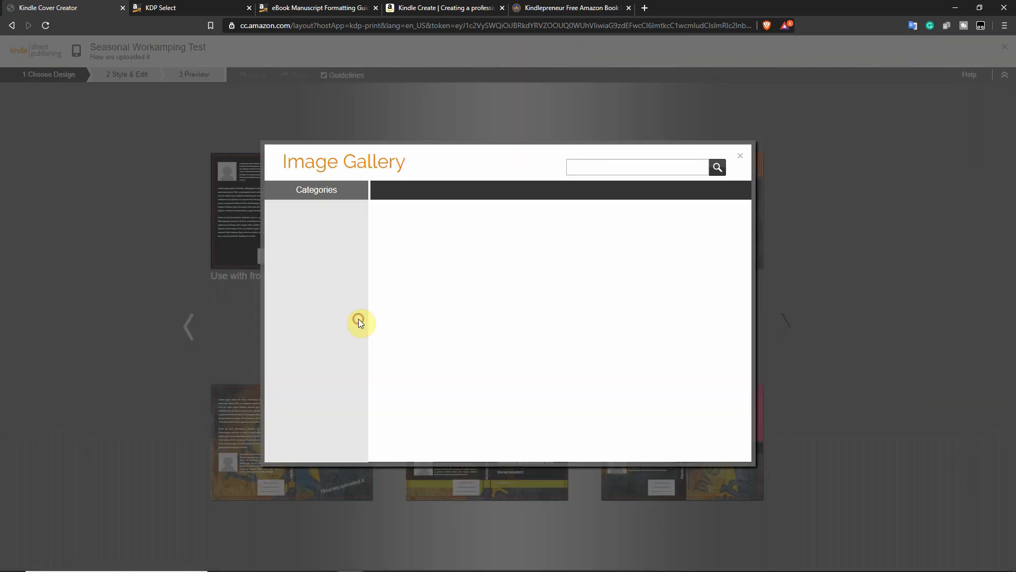
click(590, 167)
text(camping)
key(Return)
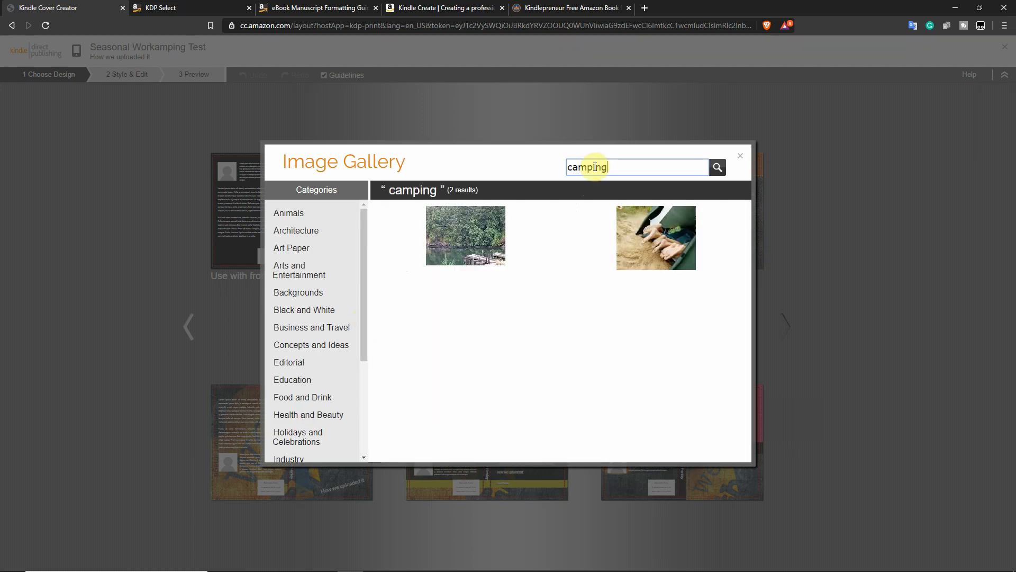
click(446, 229)
click(634, 314)
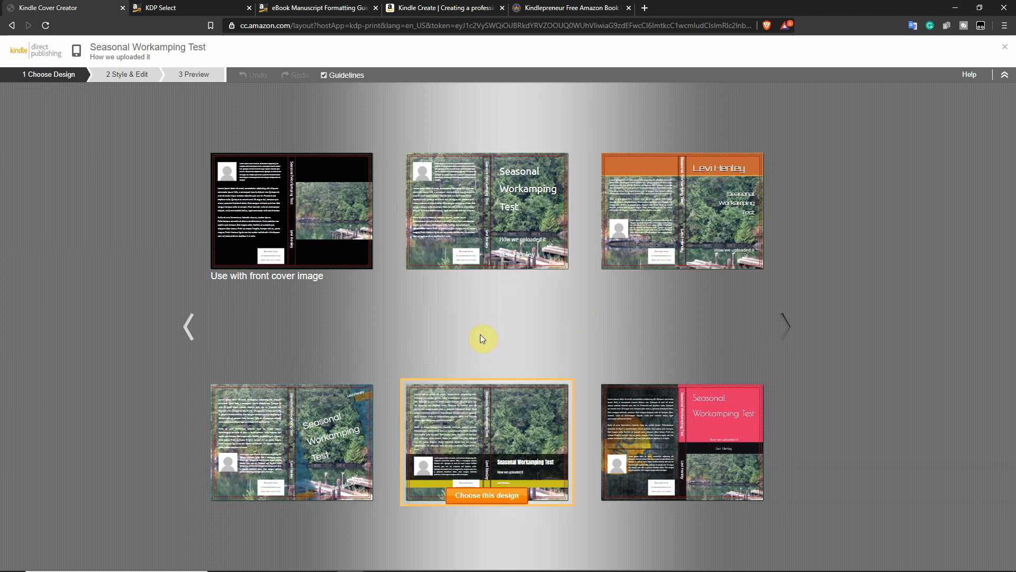
Step: Choose the cover design with the slanted title and blue brush-stroke edges, and dismiss the quick tutorial
click(303, 431)
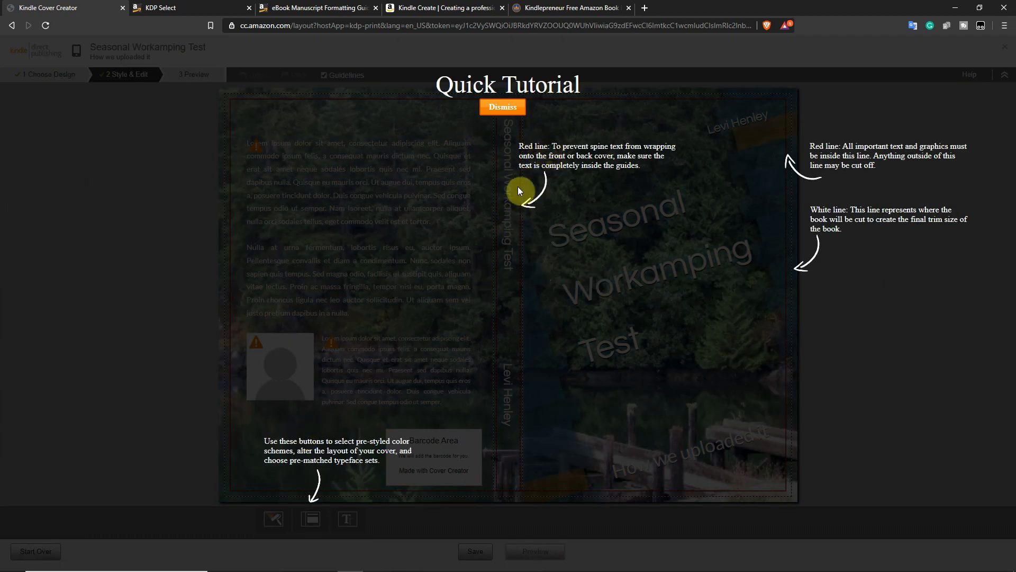
click(505, 108)
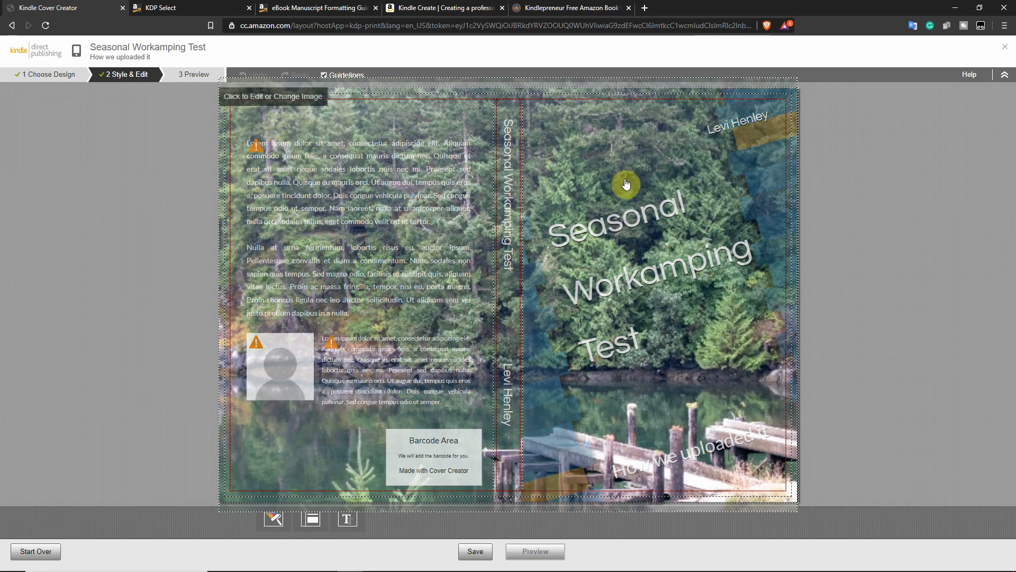
Step: Clear the placeholder description text on the back cover and save the cover
click(308, 186)
text(d)
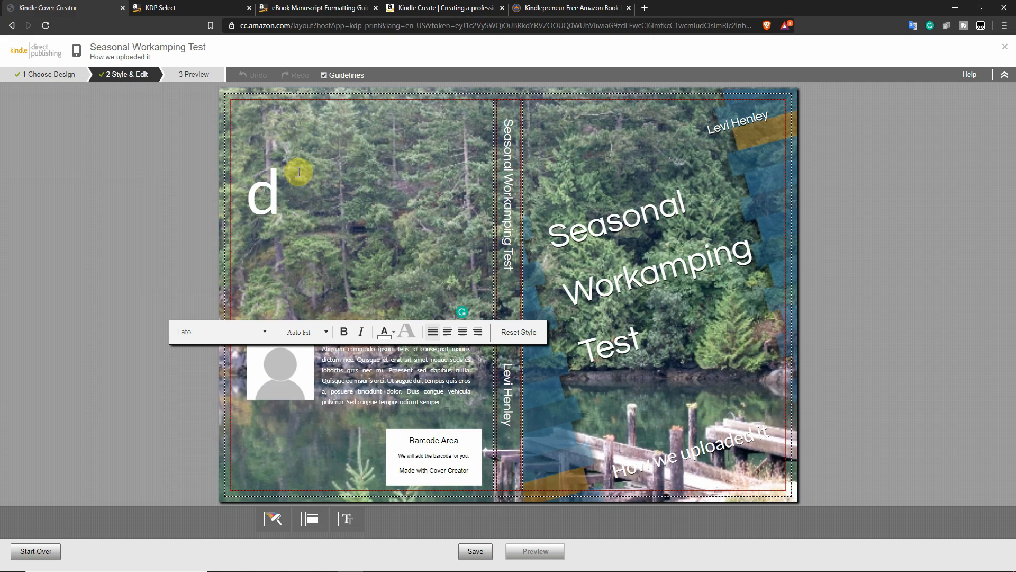
key(BackSpace)
click(130, 169)
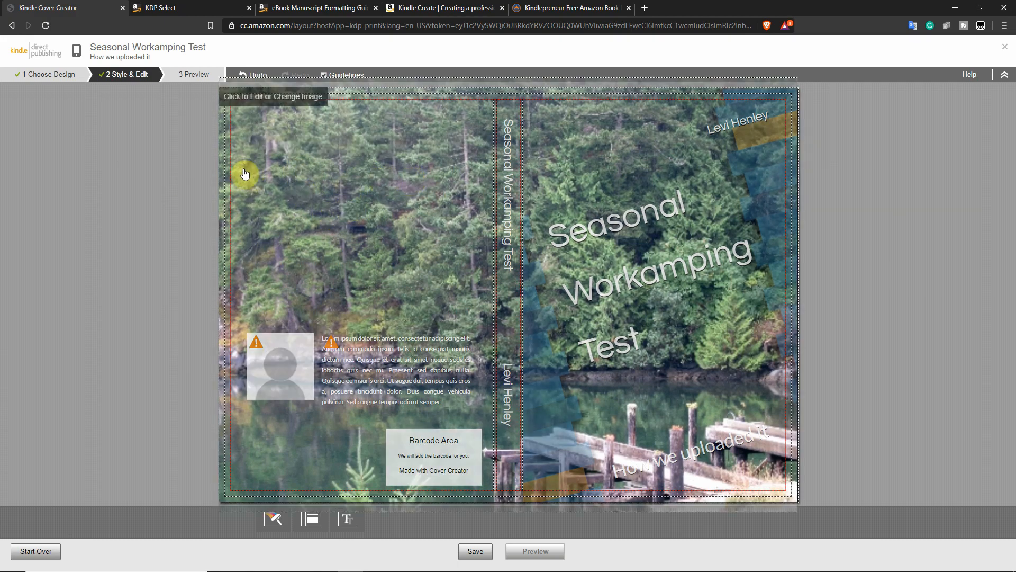
click(304, 176)
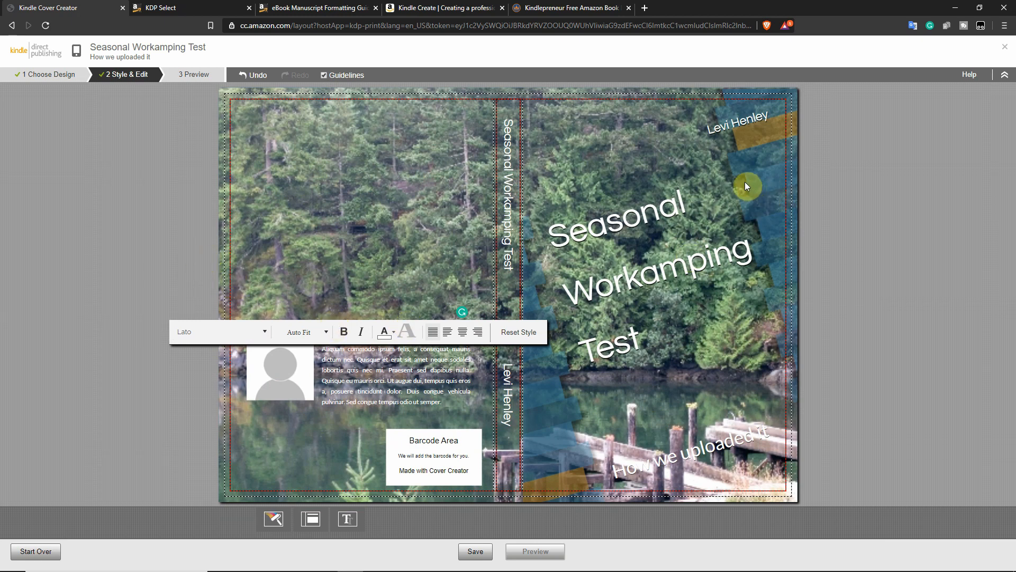
click(474, 550)
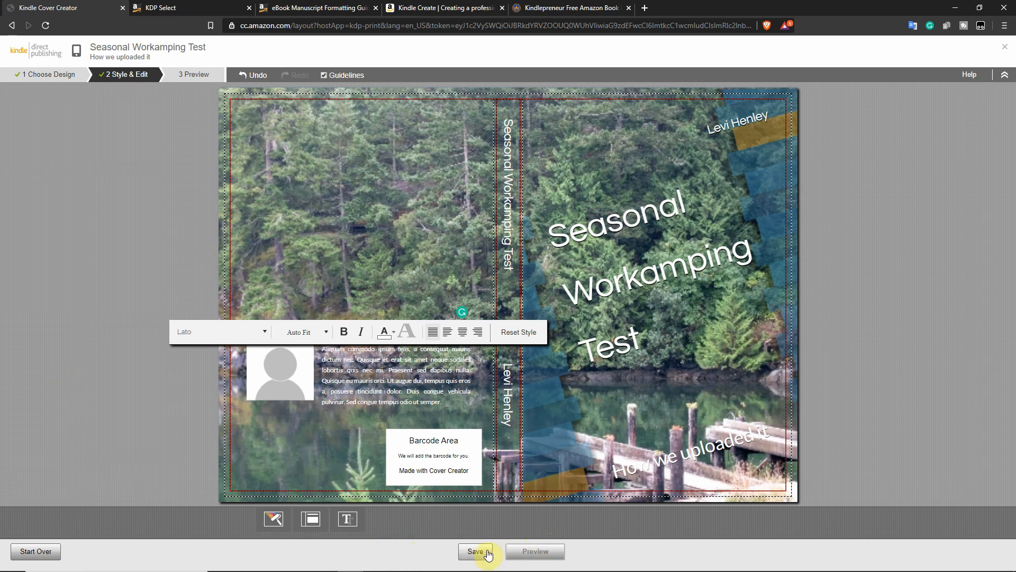
Step: Replace the placeholder author biography on the back cover with "fff" and preview the cover
click(380, 375)
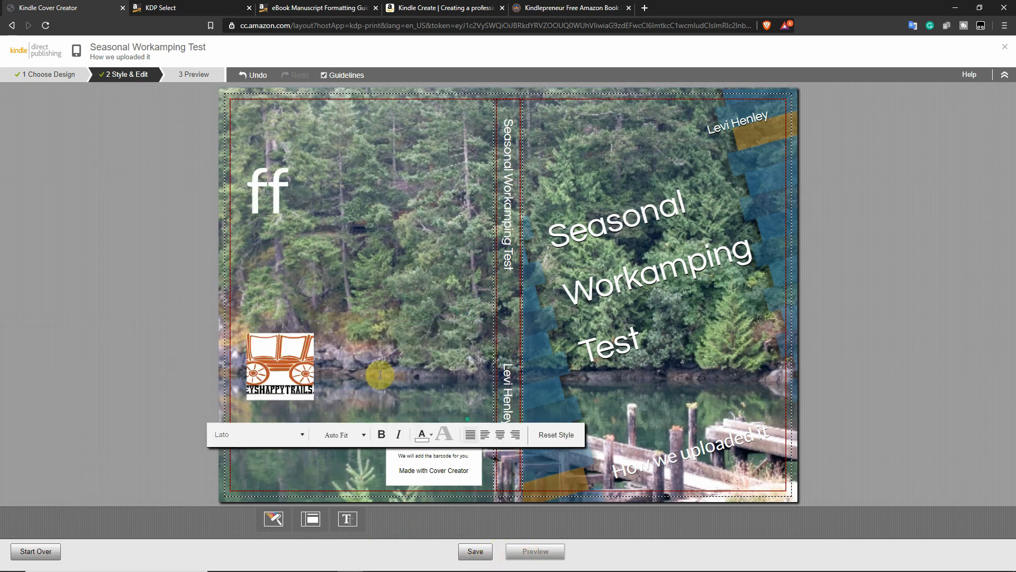
text(fff)
click(147, 365)
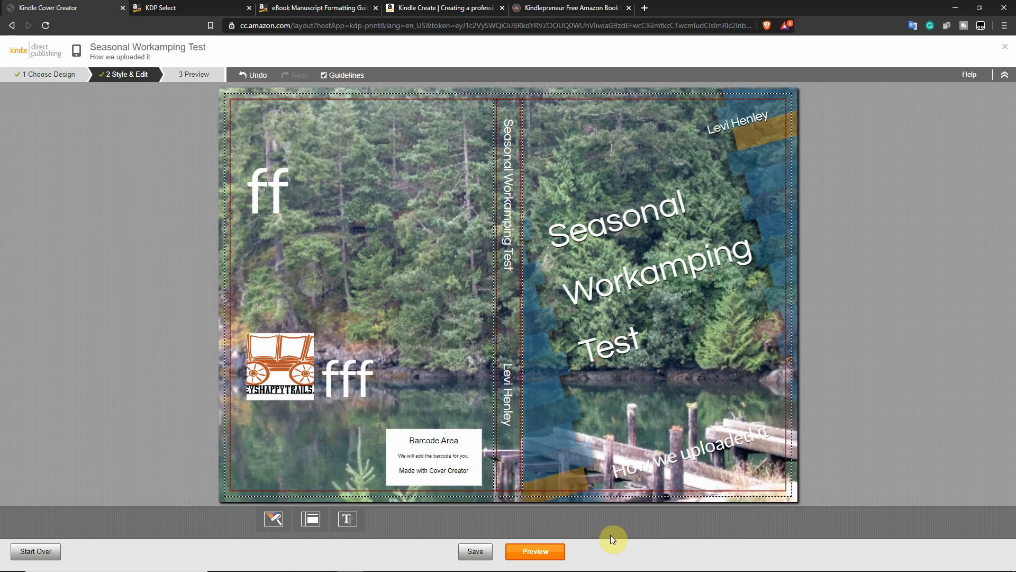
click(547, 555)
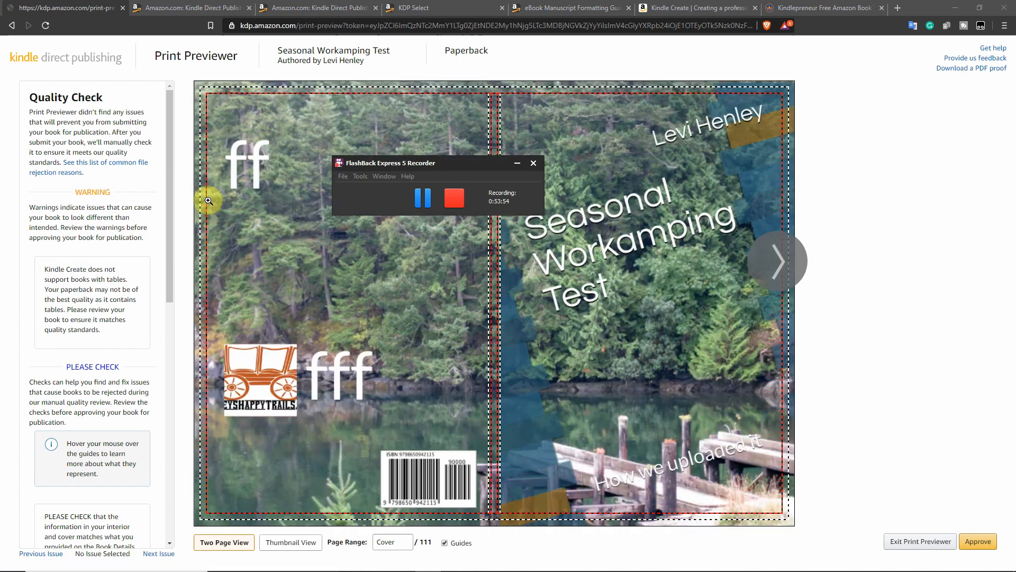
Step: Read the quality check warning about tables in the paperback's print preview
click(838, 181)
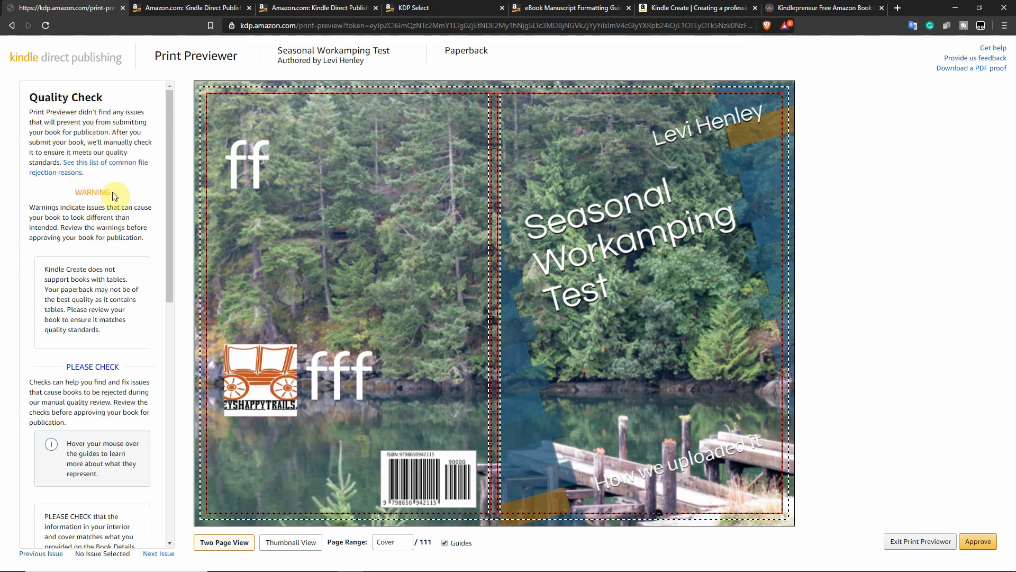
scroll(52, 272, down, 1)
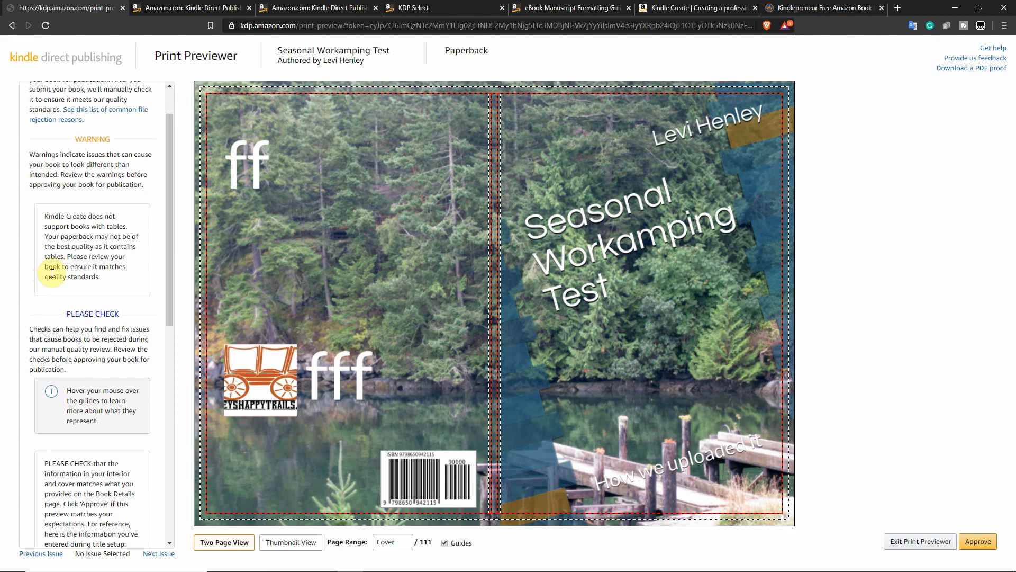
drag(45, 220, 132, 264)
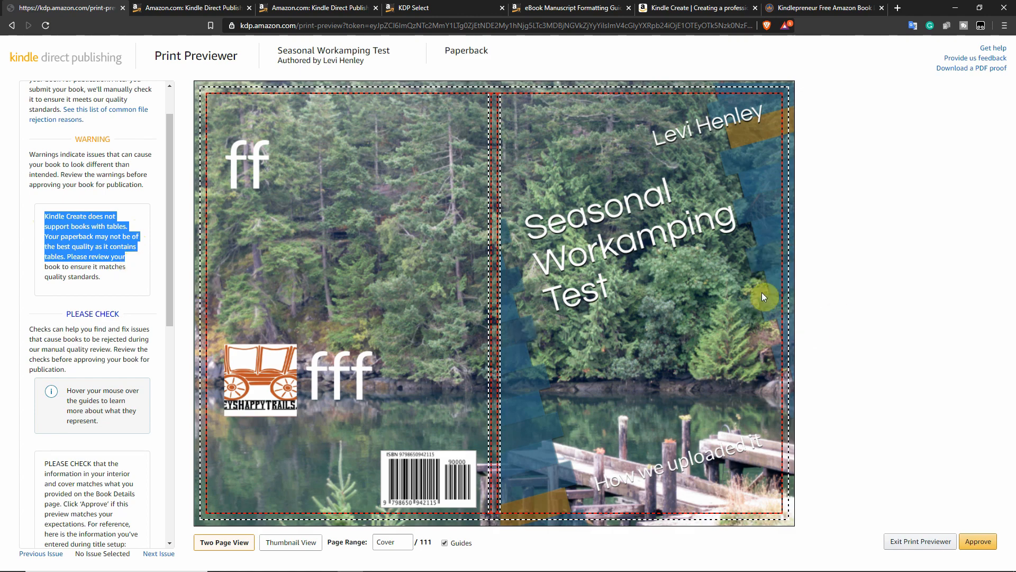
Step: Page through the interior preview from the cover onward, checking the contents, acknowledgements and introduction pages against the guides
click(782, 269)
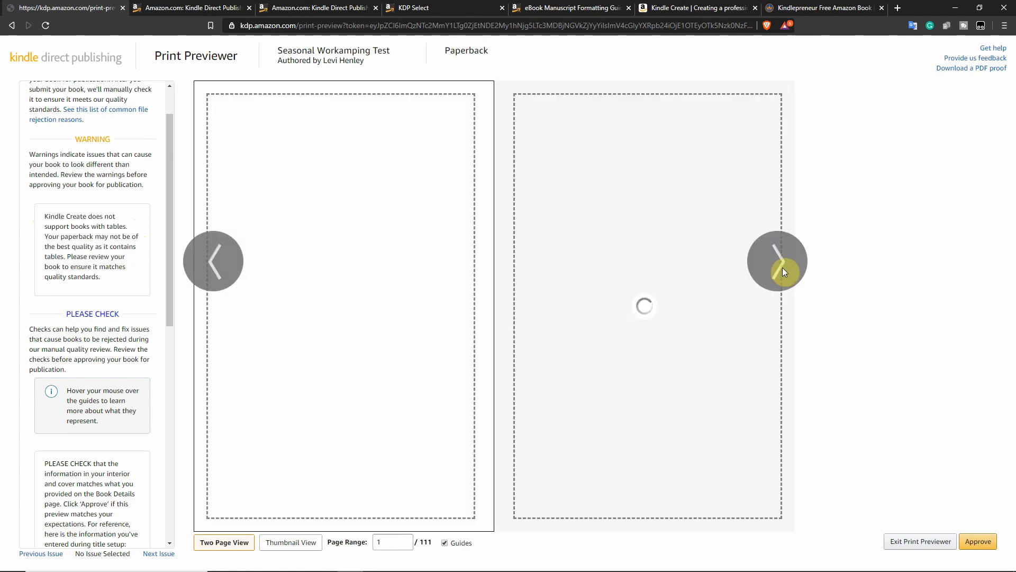
click(783, 266)
click(784, 266)
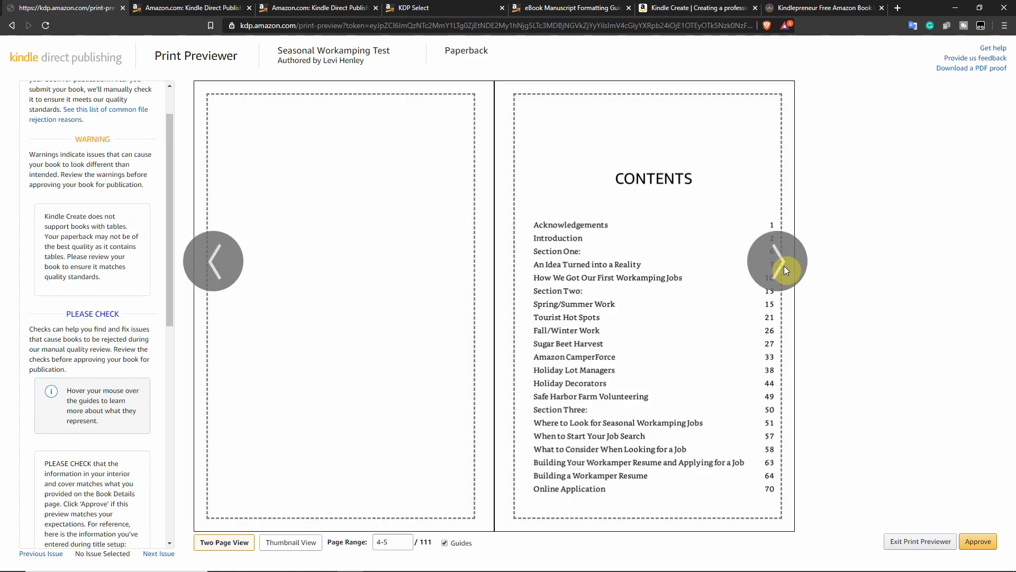
click(784, 267)
click(223, 258)
mouse_move(769, 326)
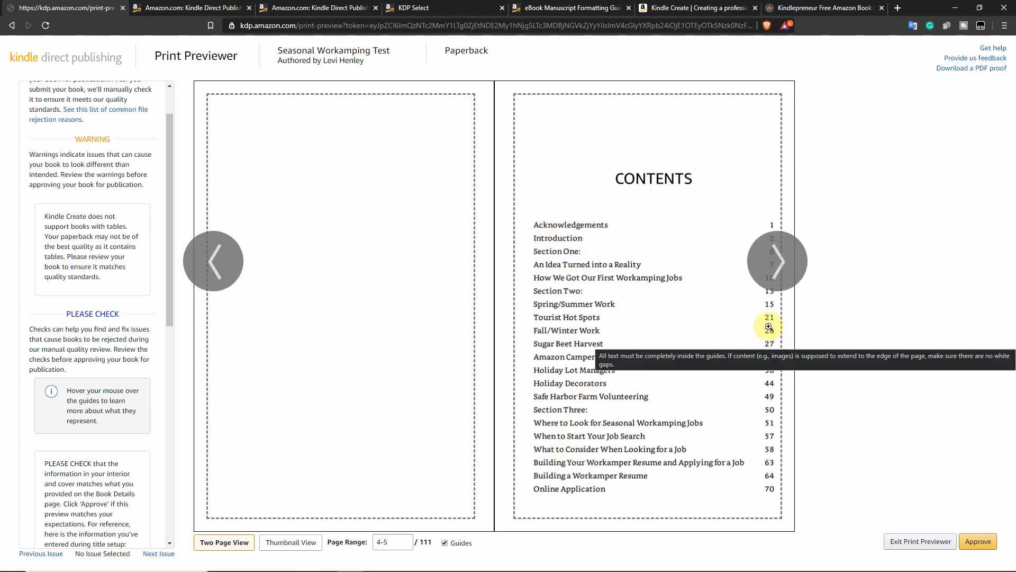
click(774, 262)
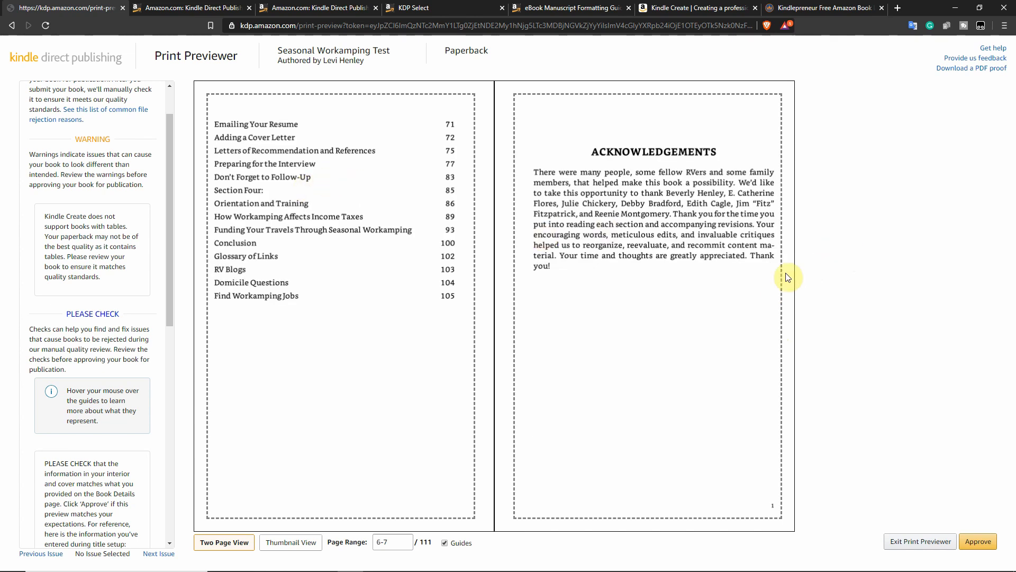
click(782, 264)
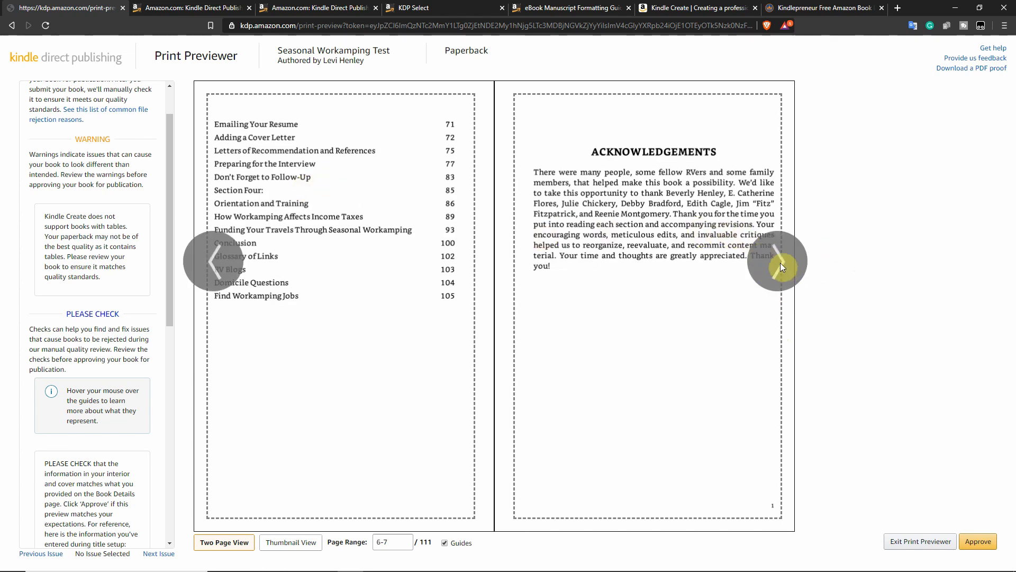
click(782, 264)
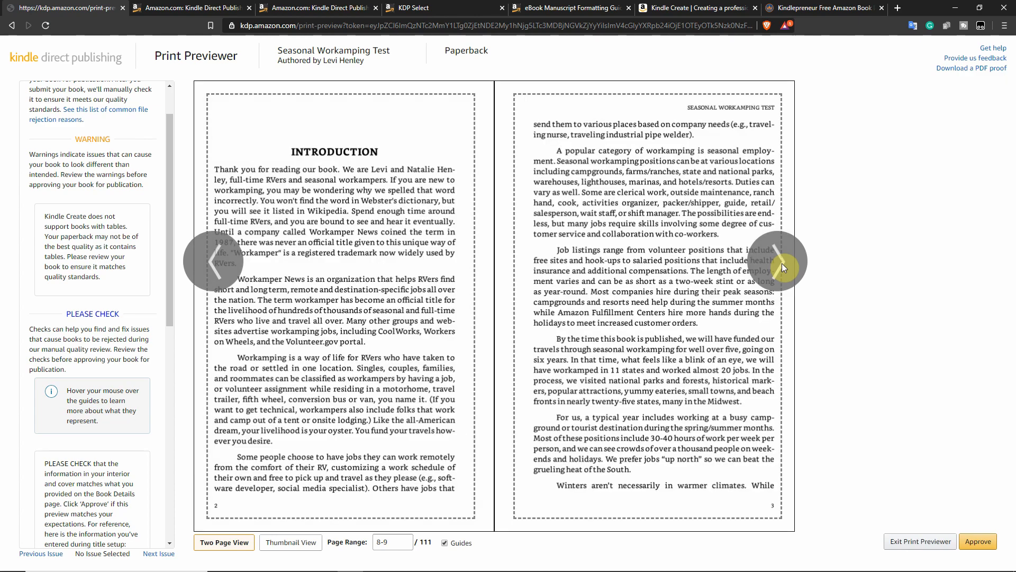
click(782, 263)
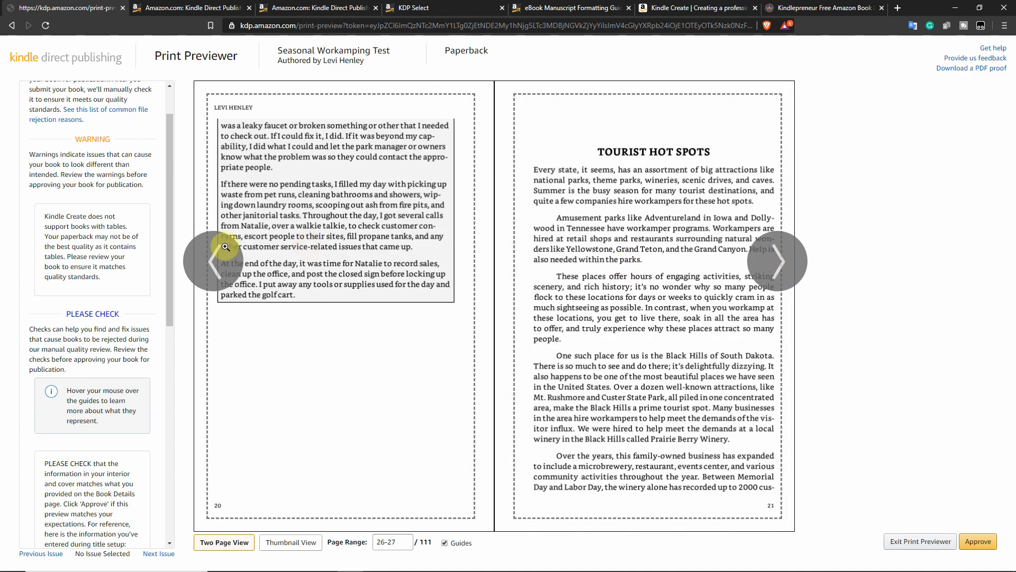
Step: Zoom into the boxed text before "Tourist Hot Spots", restore the view, and examine the "A Day in The Life of..." box on the preceding spread
click(225, 247)
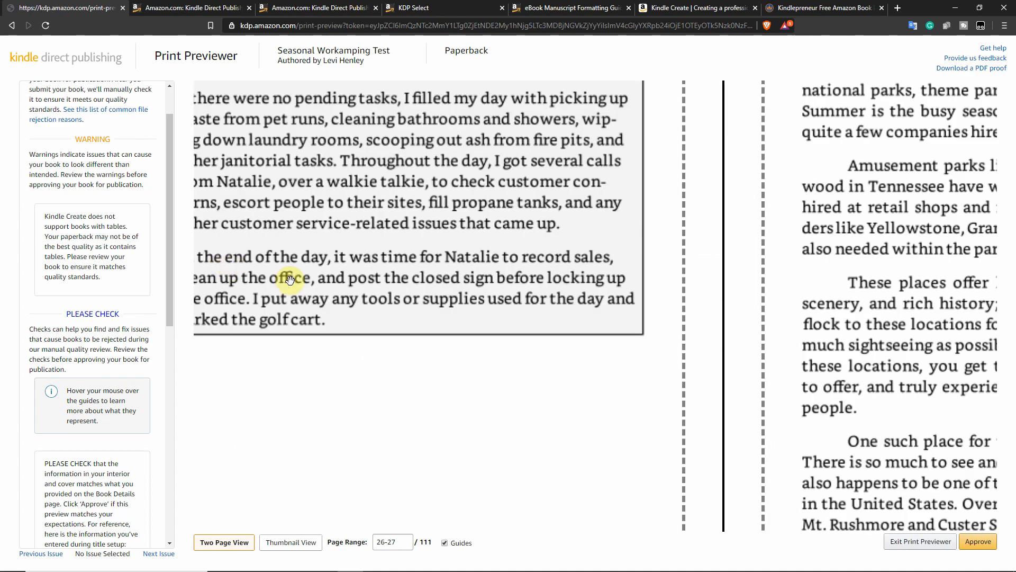
click(981, 522)
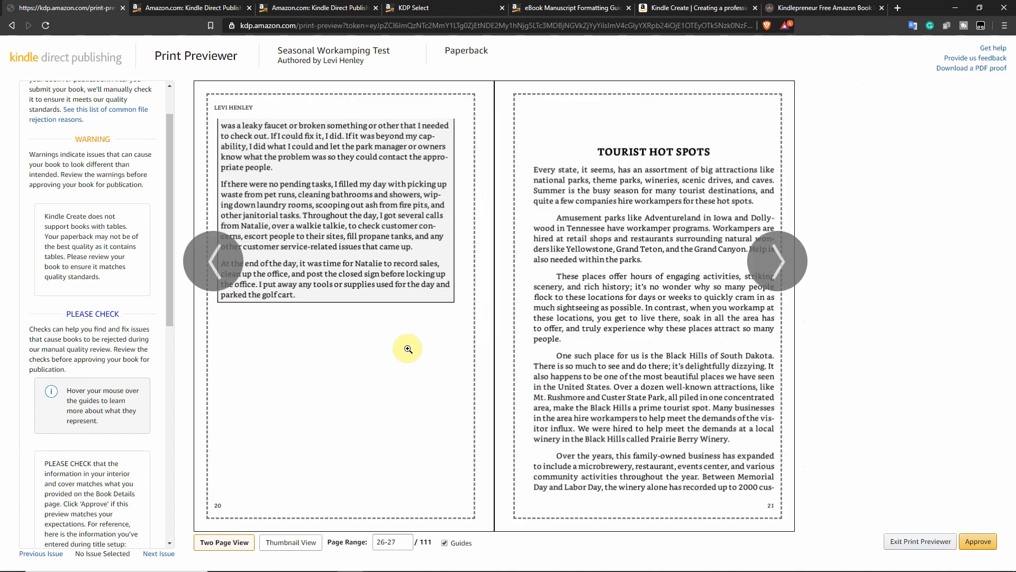
click(212, 254)
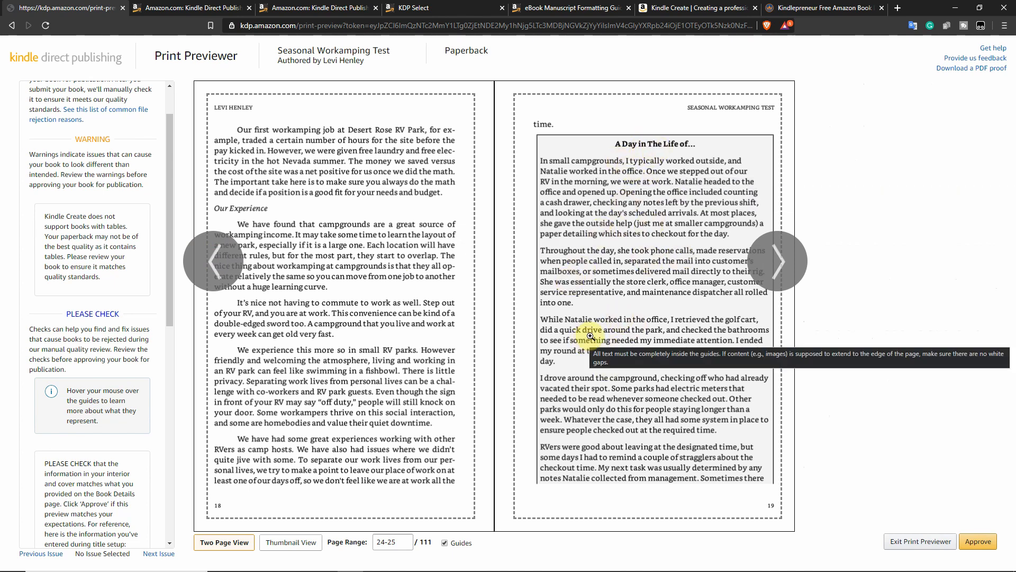
mouse_move(579, 140)
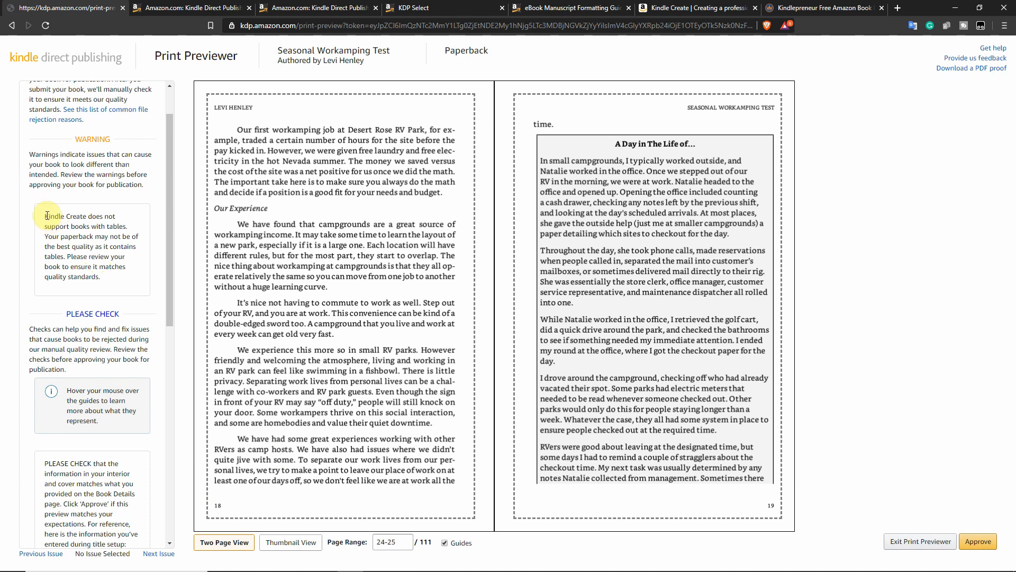
Step: Compare the tables warning with the boxed section spanning the "A Day in The Life of..." and "Tourist Hot Spots" spreads
drag(46, 215, 129, 279)
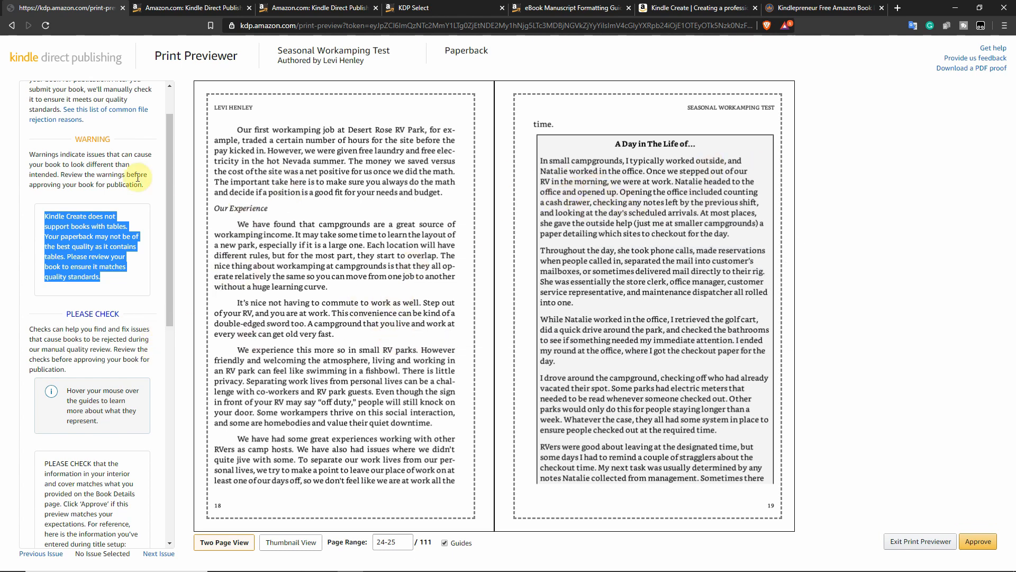
click(48, 217)
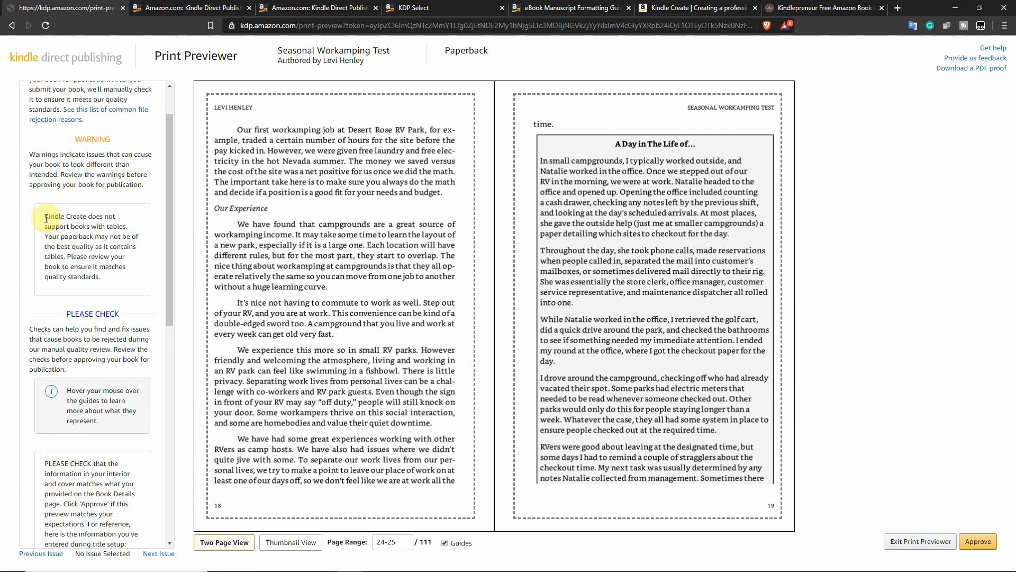
drag(46, 217, 126, 258)
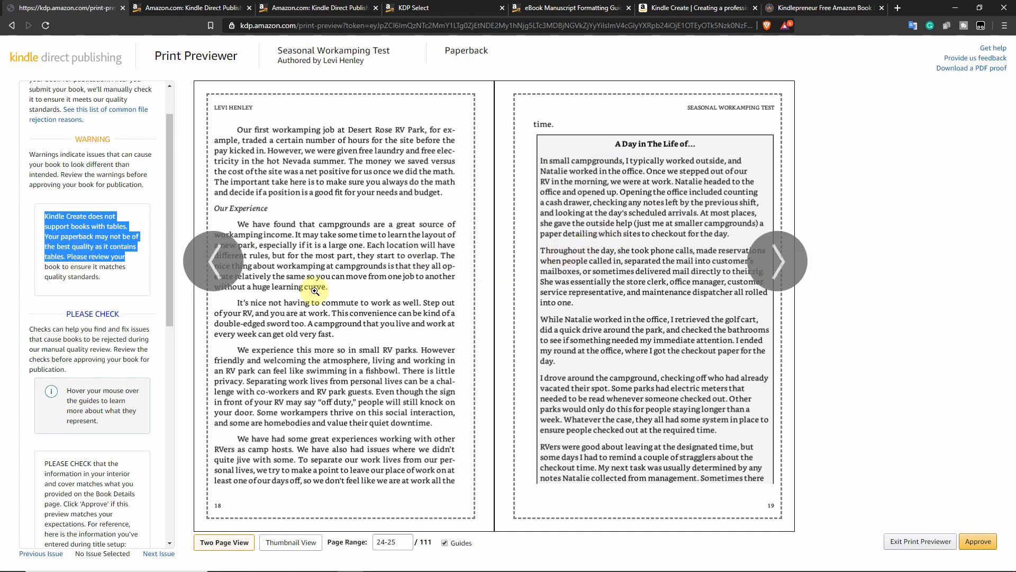
click(776, 264)
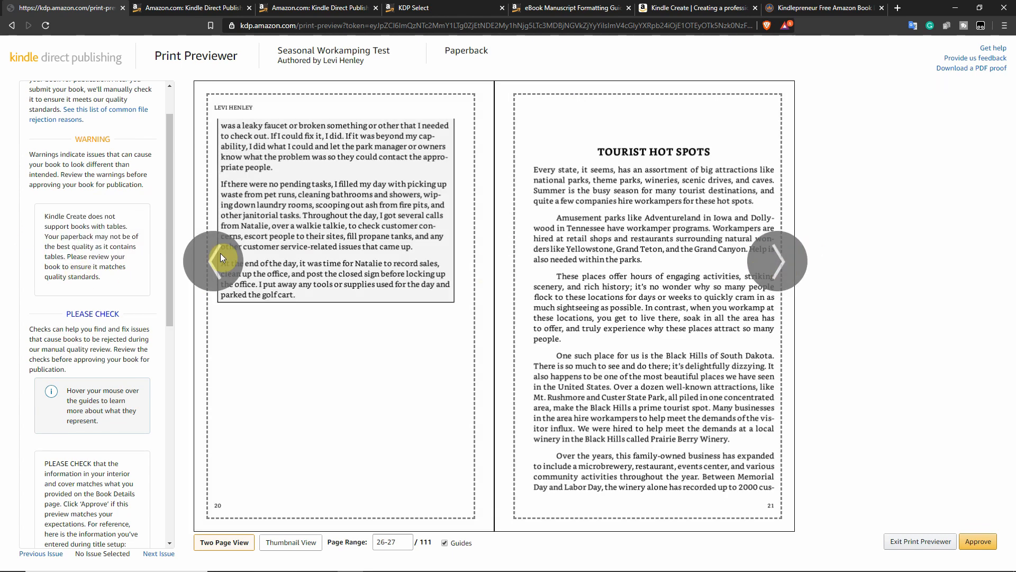
click(206, 261)
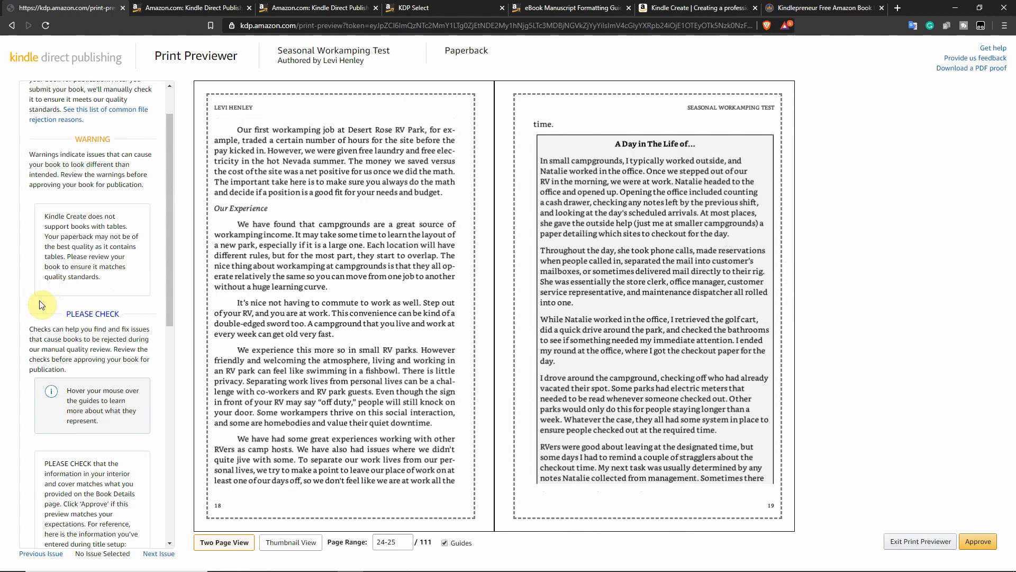
Step: Read the remaining quality check notes, including the template placeholder text check, and approve the paperback preview
scroll(41, 296, down, 2)
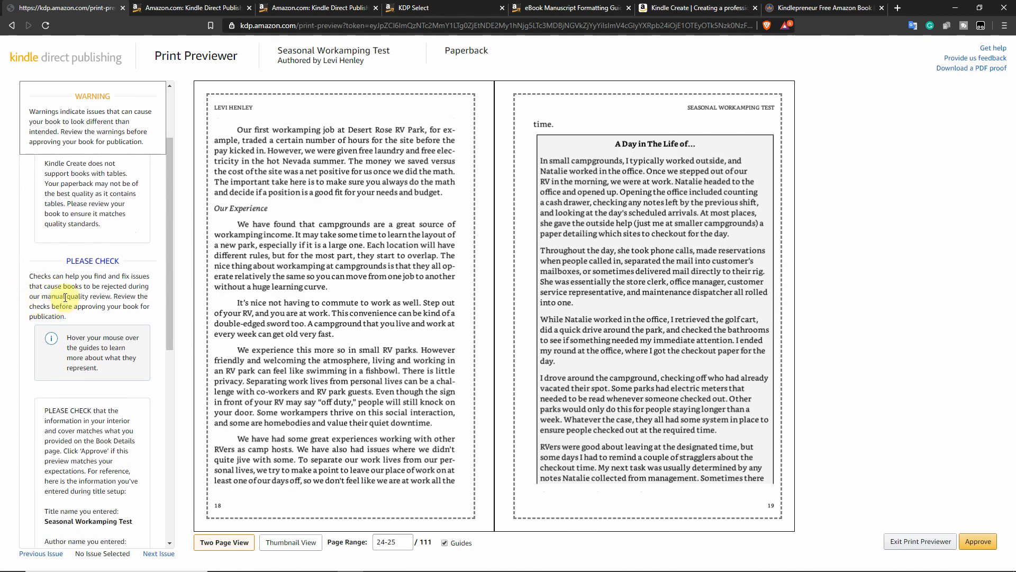
scroll(65, 297, down, 8)
drag(103, 464, 119, 514)
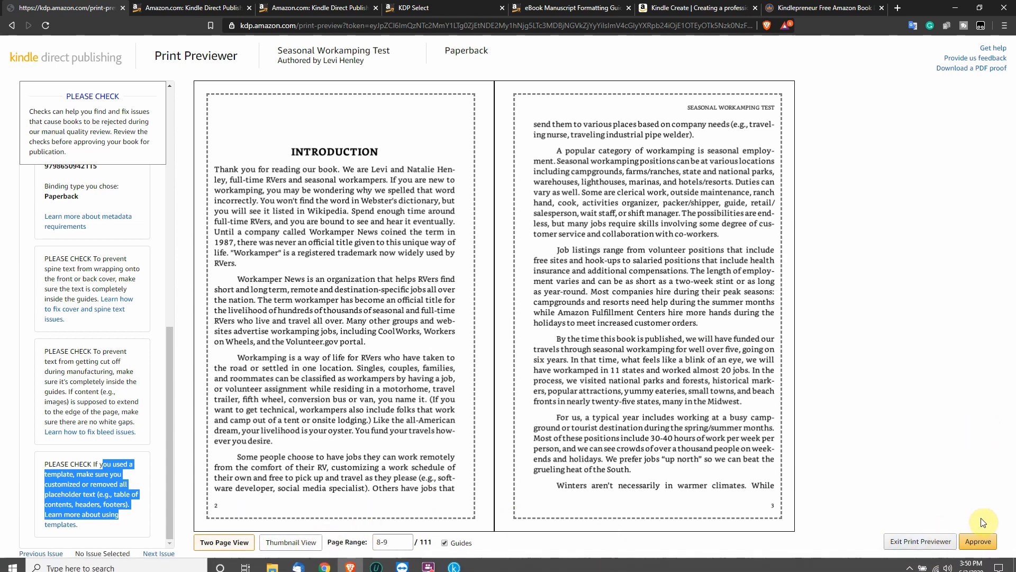
click(984, 544)
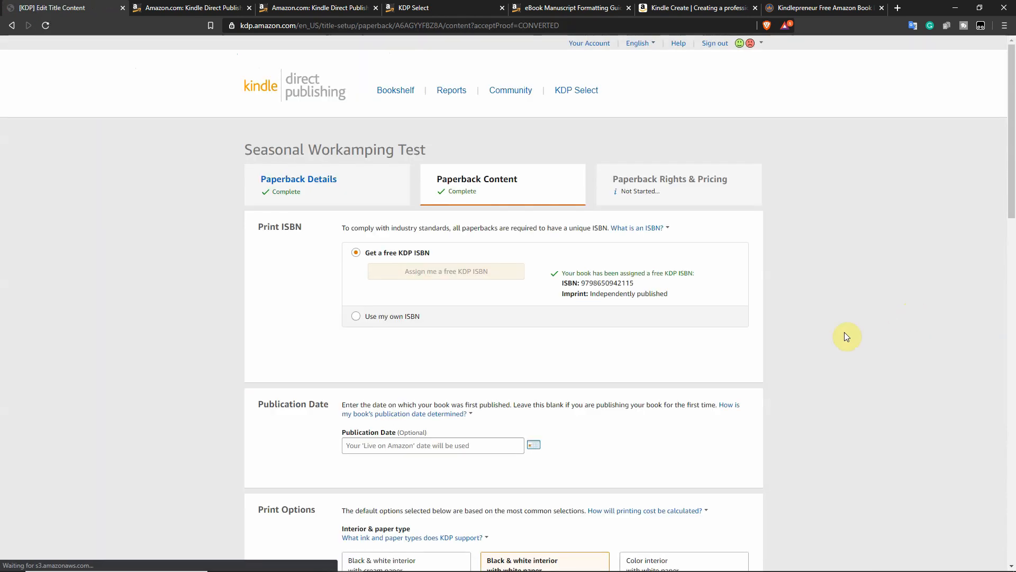
Step: Review the paperback's print summary and printing cost, and save the content to continue to Paperback Rights & Pricing
scroll(774, 362, down, 20)
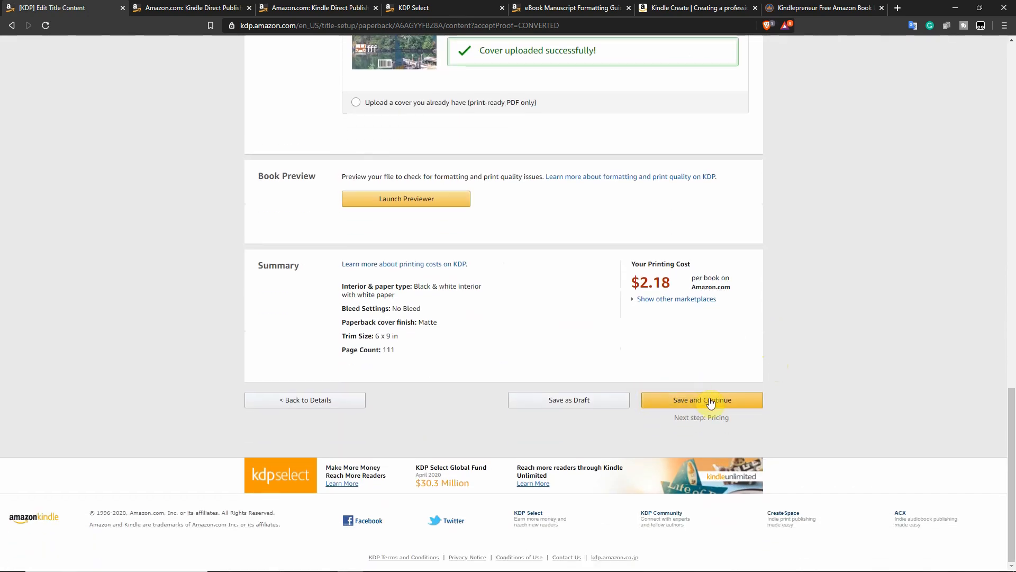
drag(632, 288, 556, 254)
scroll(560, 258, up, 2)
scroll(556, 265, up, 6)
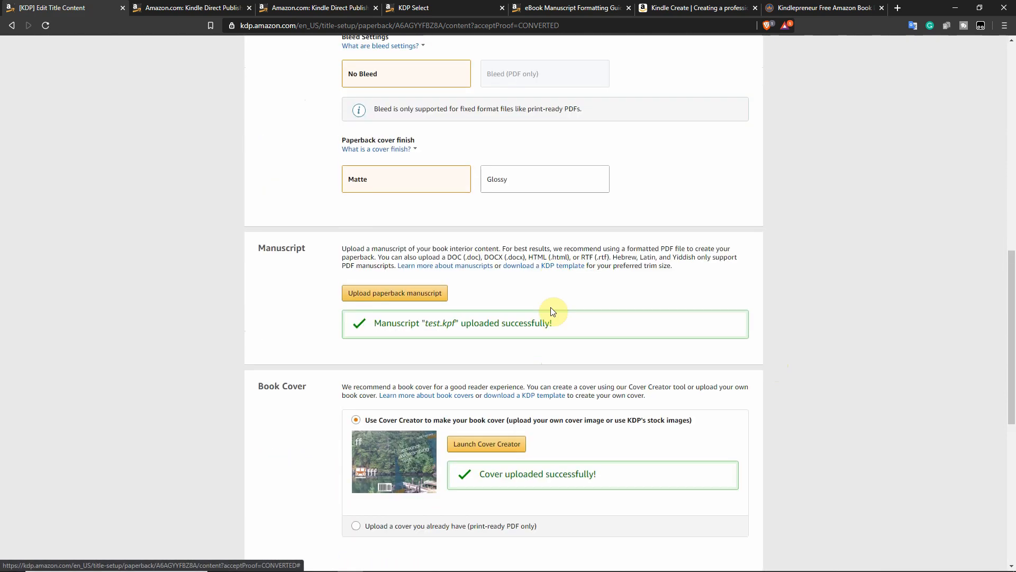
scroll(731, 420, down, 6)
scroll(759, 361, down, 2)
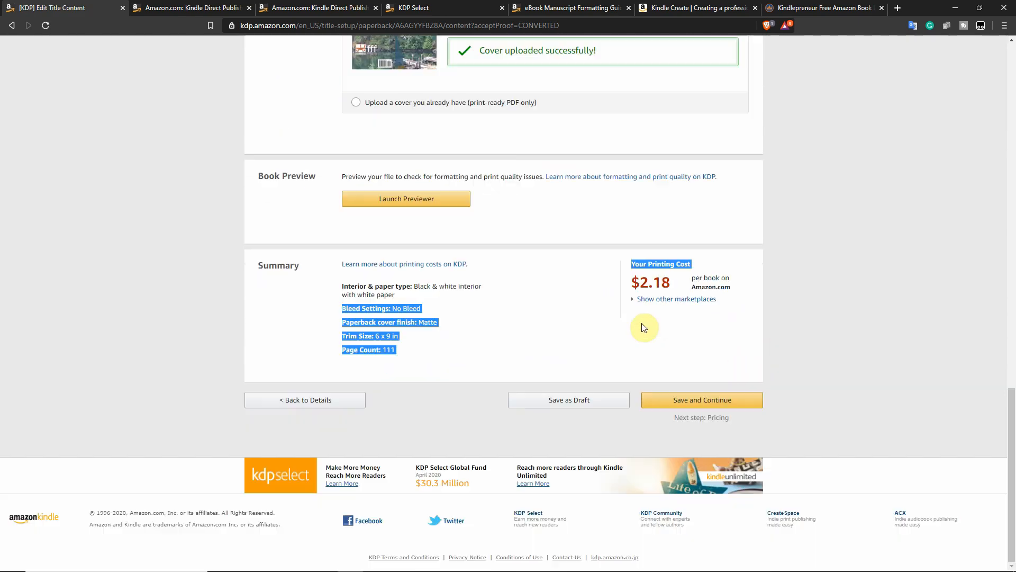
click(644, 327)
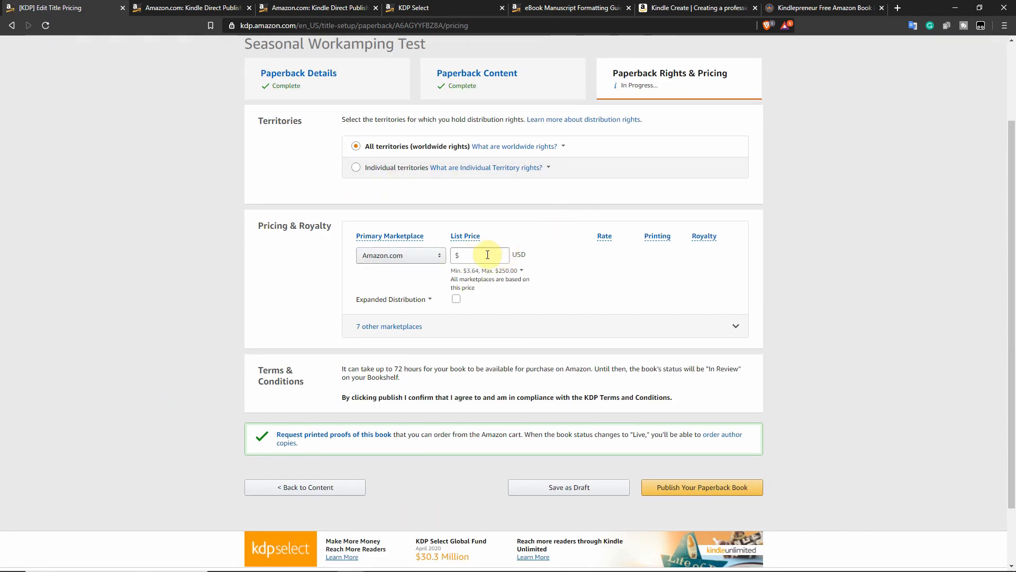
Step: Check how the minimum list price is calculated and set the paperback's Amazon.com list price to $8.00 USD
mouse_move(453, 273)
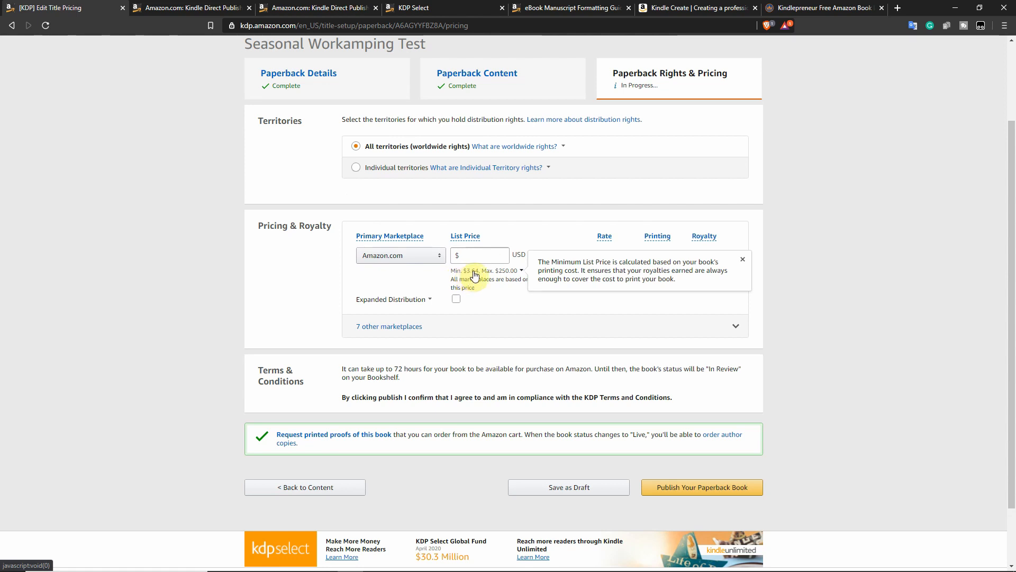
click(483, 255)
text(8)
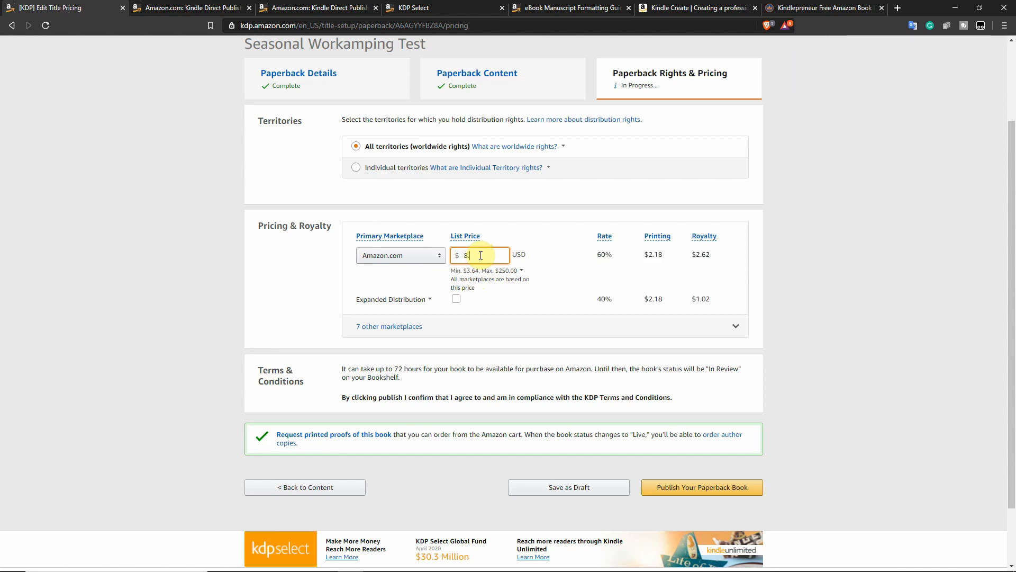
text(.00)
click(535, 279)
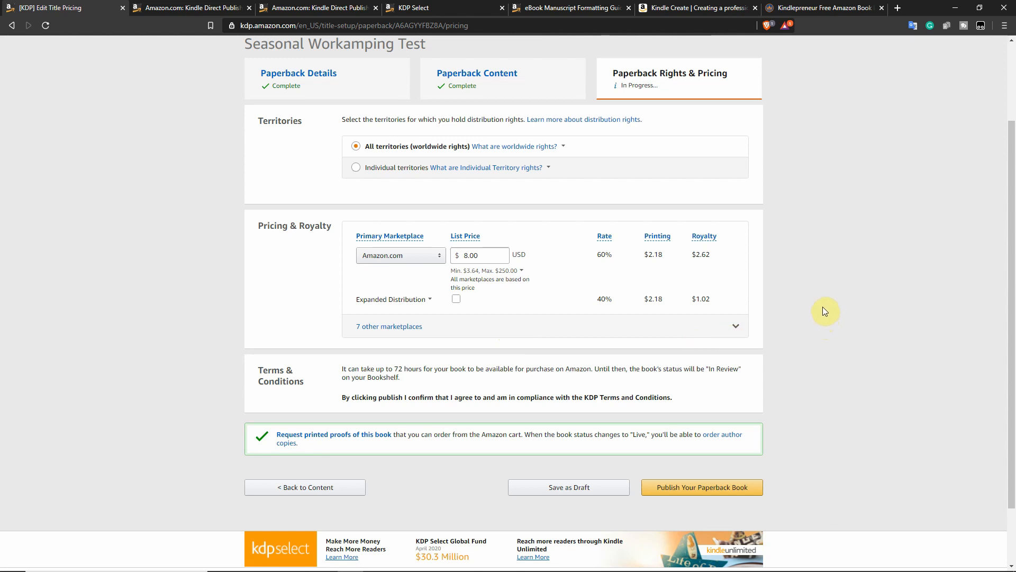
click(508, 253)
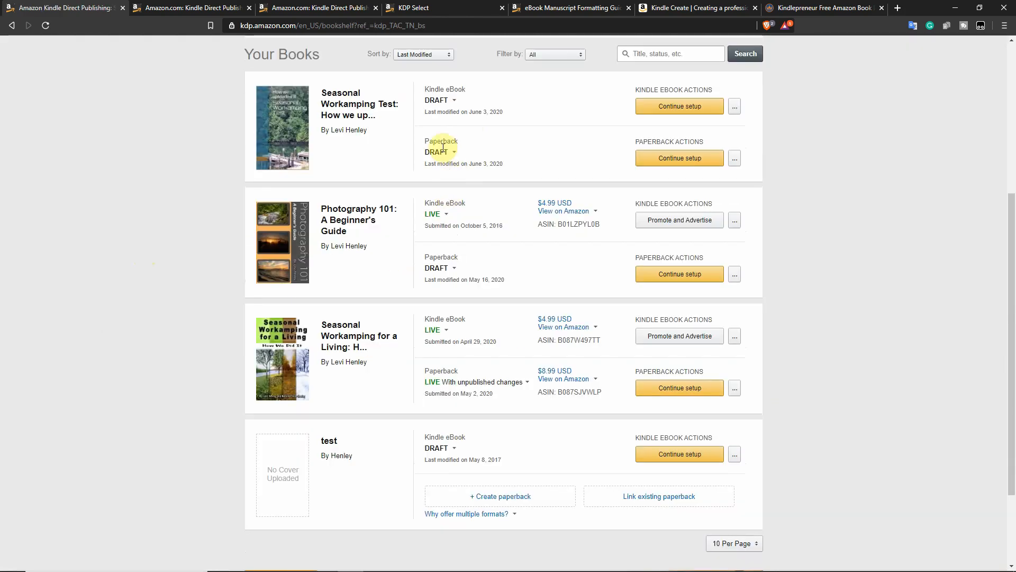
Step: Highlight the Seasonal Workamping Test paperback's publishing status on the Bookshelf and compare it with the statuses of the other titles
click(447, 153)
click(426, 155)
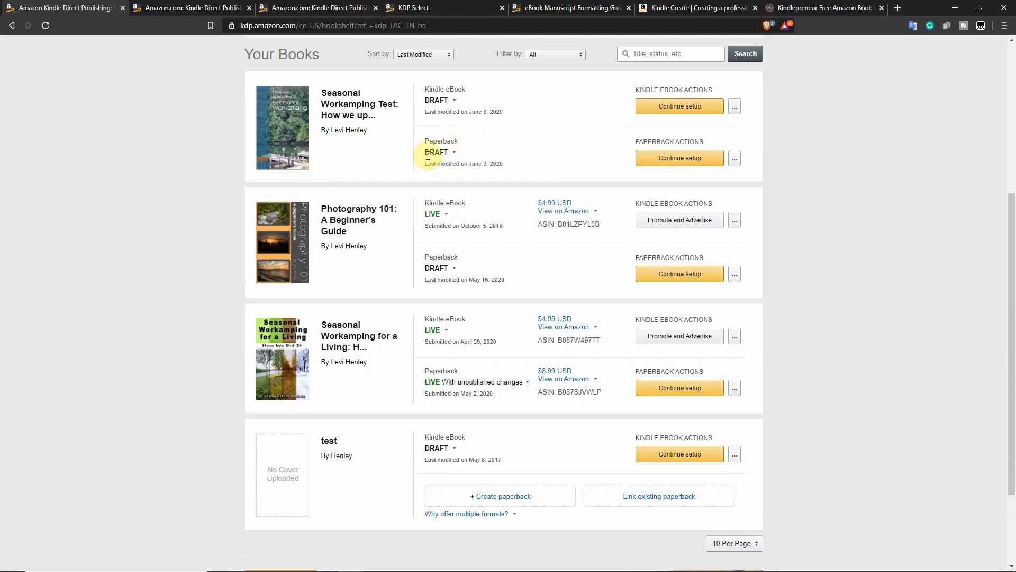
drag(427, 155, 459, 157)
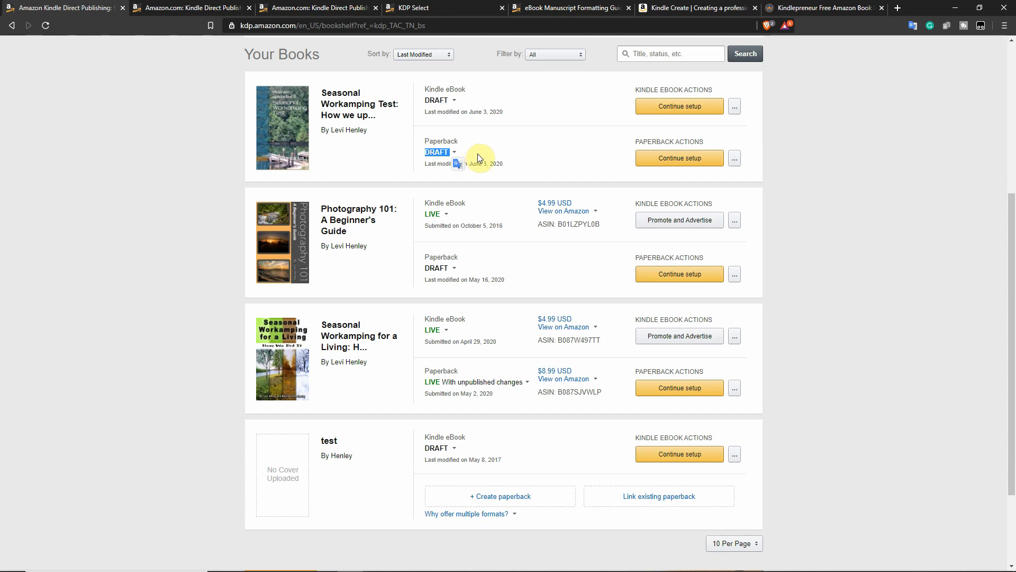
scroll(465, 159, down, 1)
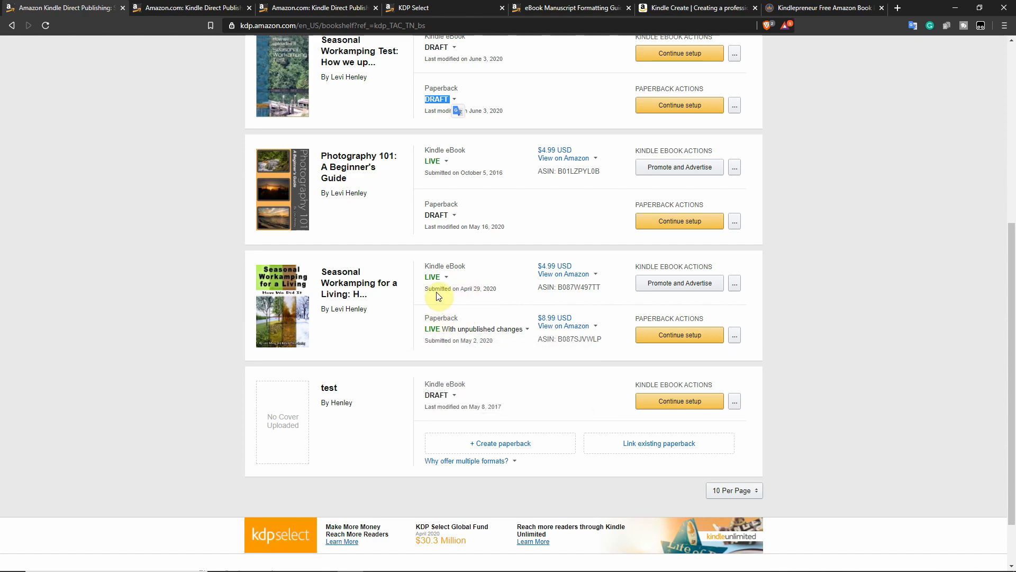
Step: View the Amazon product page of the "Seasonal Workamping for a Living" Kindle edition and return to the KDP Bookshelf
scroll(449, 285, up, 5)
click(738, 319)
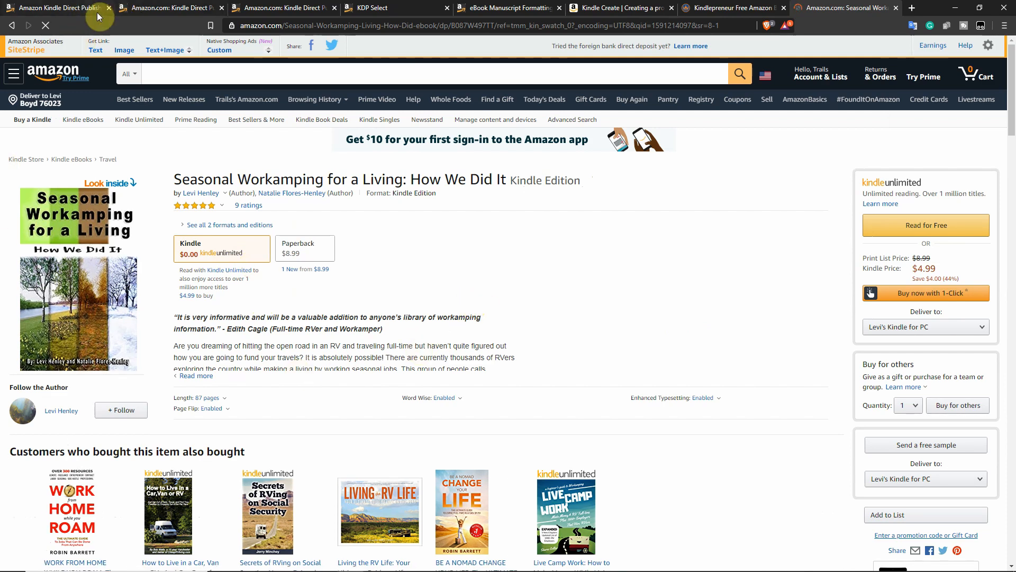
click(46, 10)
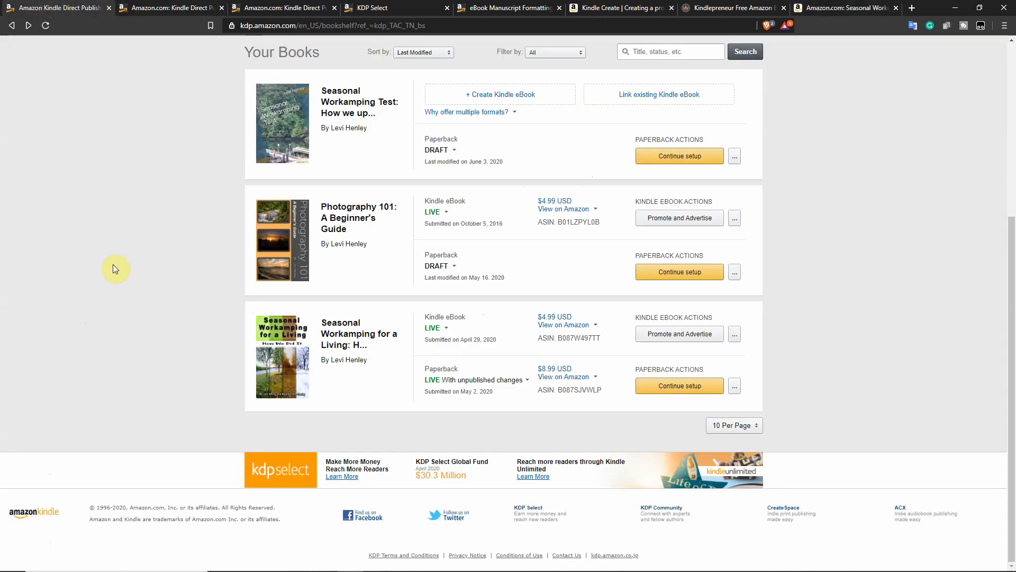